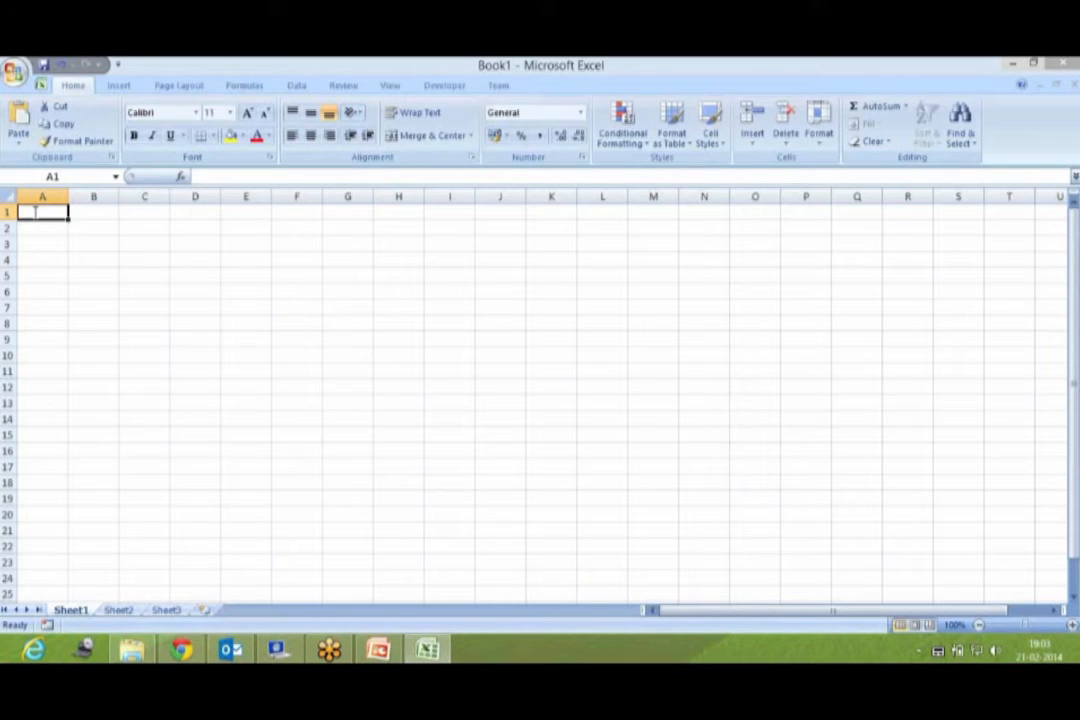
Enter jan in cell A1 and fill the month series down to dec in A12
{"action": "type", "text": "Jan"}
{"action": "key", "text": "Return"}
{"action": "left_click", "coordinate": [33, 212]}
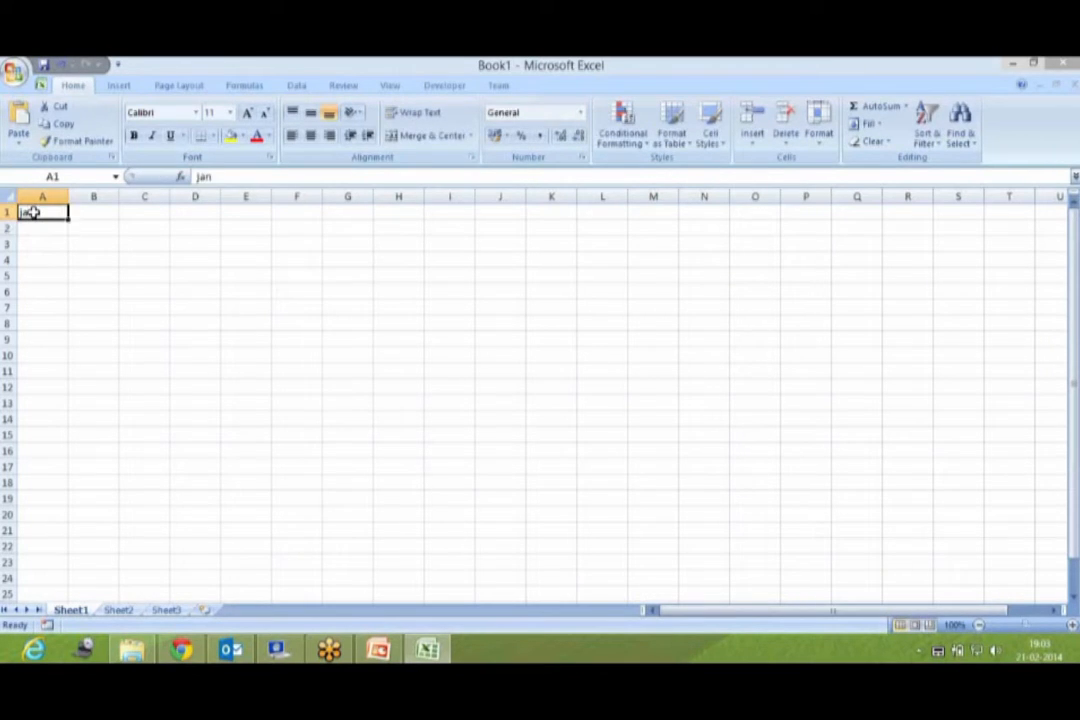
{"action": "left_click_drag", "start_coordinate": [68, 220], "coordinate": [76, 404]}
Enter =UPPER(A1) in cell B1 and fill the formula down to B12
{"action": "left_click", "coordinate": [78, 224]}
{"action": "type", "text": "="}
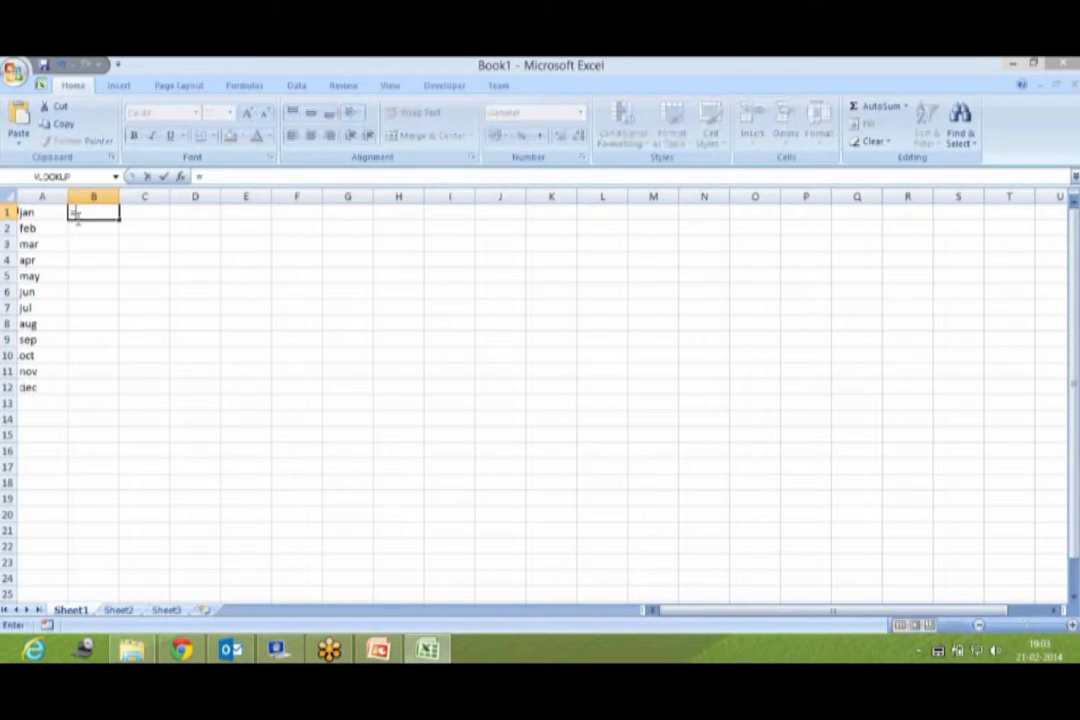
{"action": "type", "text": "upper("}
{"action": "left_click", "coordinate": [28, 212]}
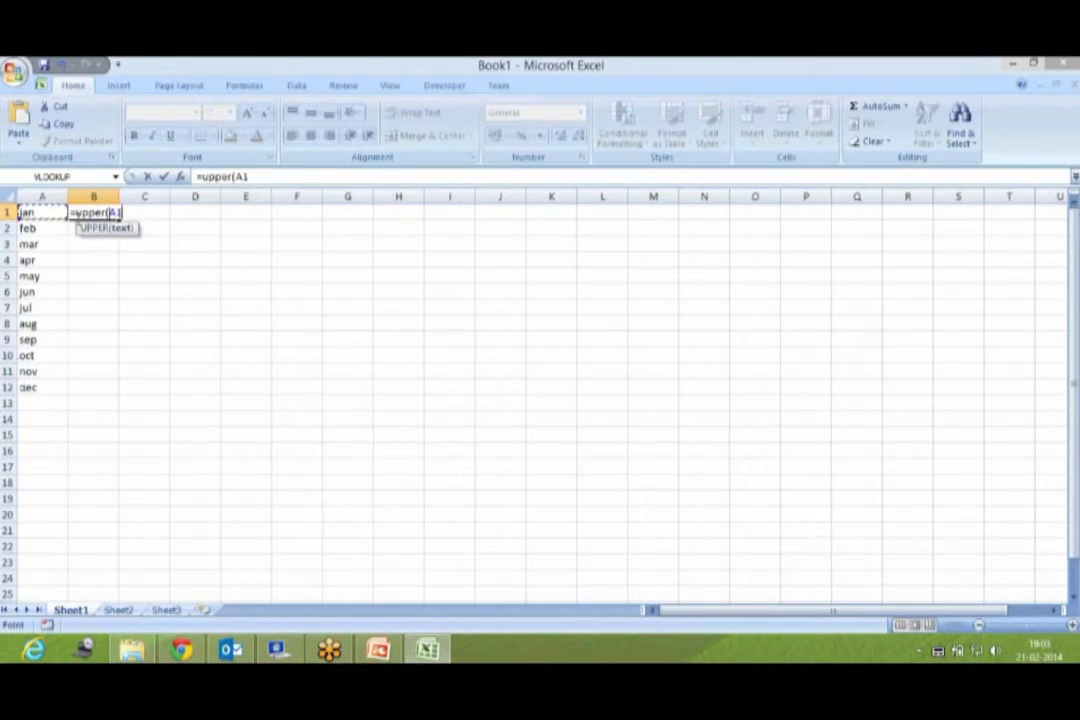
{"action": "type", "text": ")"}
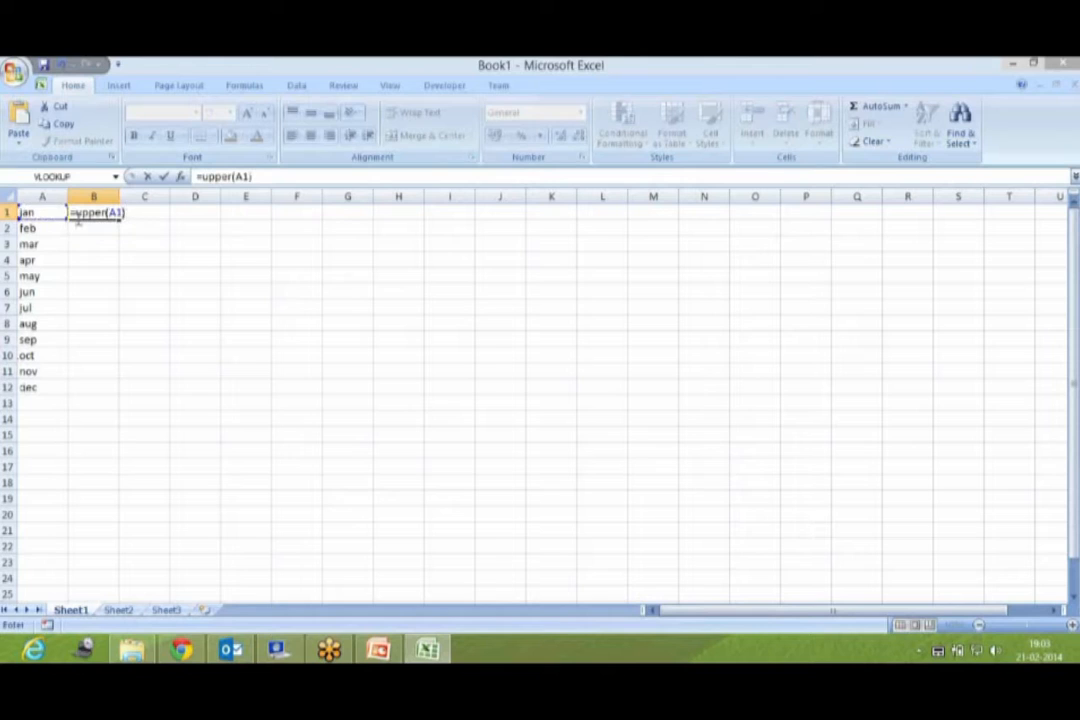
{"action": "key", "text": "Return"}
{"action": "left_click", "coordinate": [80, 212]}
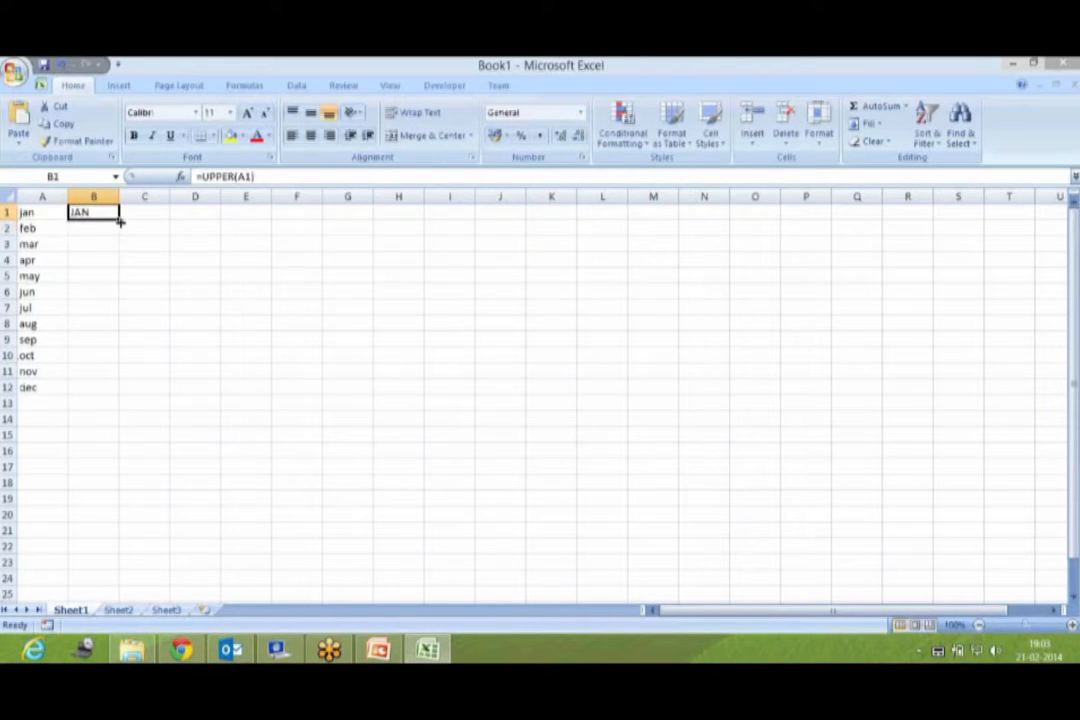
{"action": "double_click", "coordinate": [119, 220]}
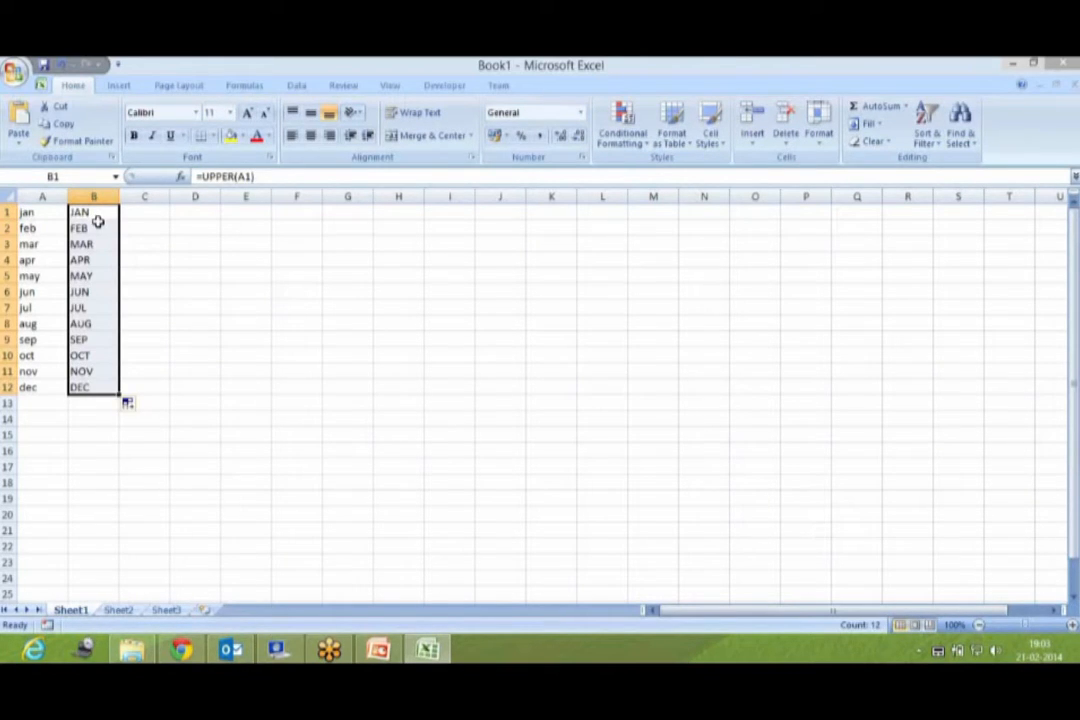
Copy the uppercase months from B1:B12 and paste them as values over A1:A12
{"action": "key", "text": "ctrl+c"}
{"action": "left_click", "coordinate": [29, 212]}
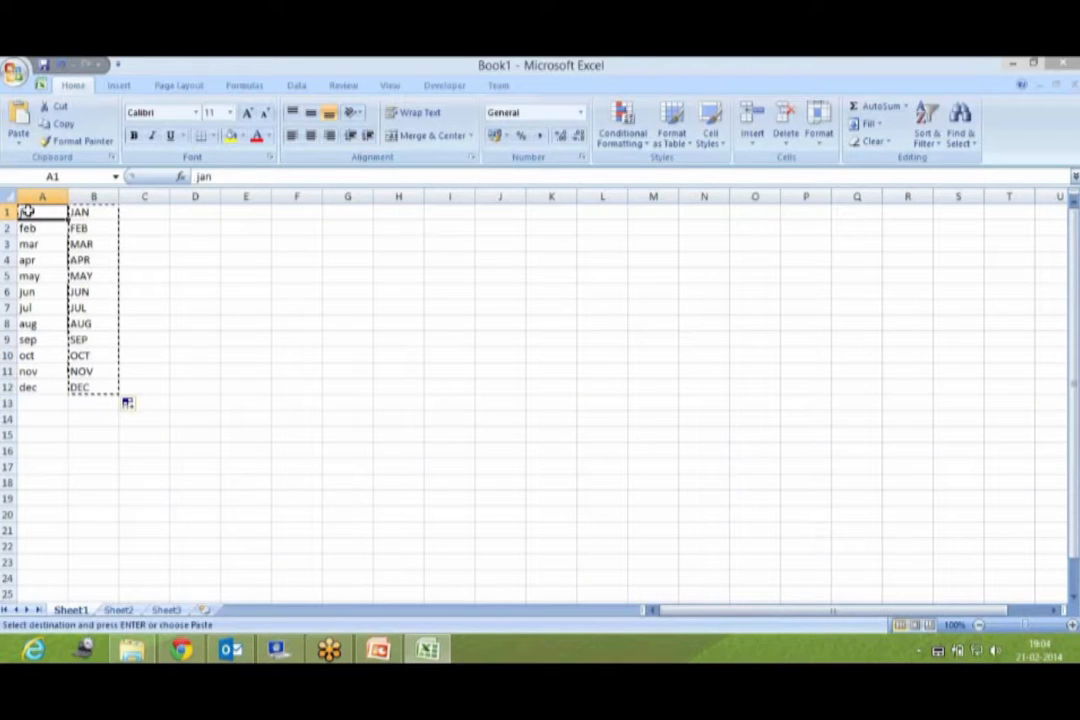
{"action": "left_click", "coordinate": [19, 135]}
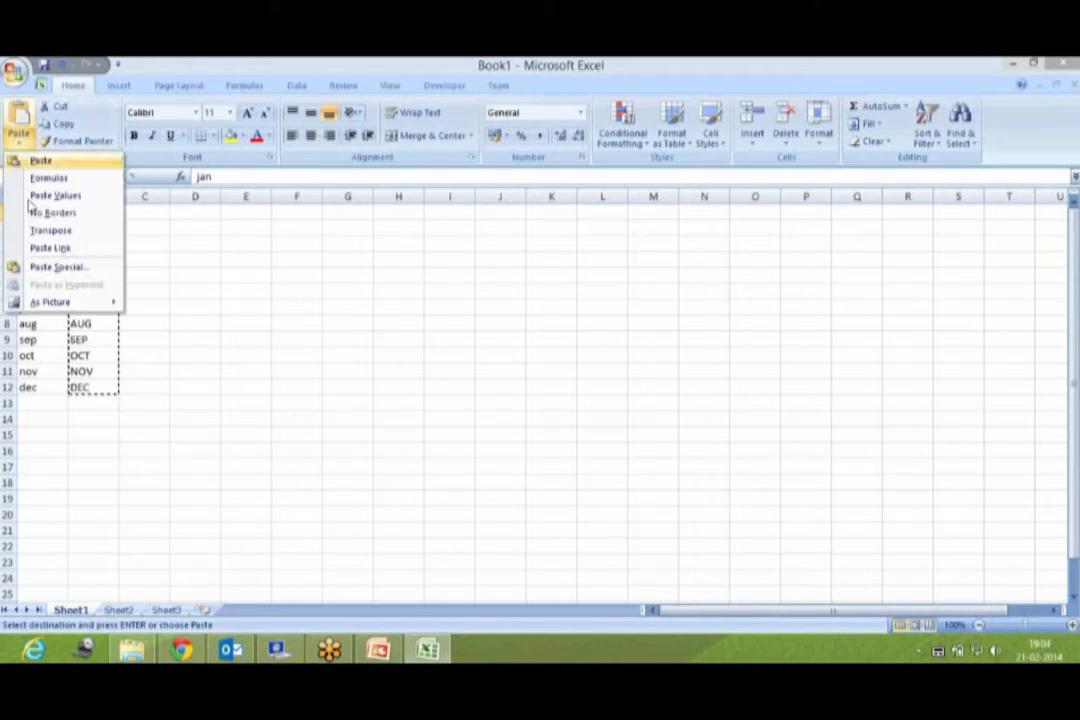
{"action": "left_click", "coordinate": [38, 197]}
{"action": "left_click", "coordinate": [38, 197]}
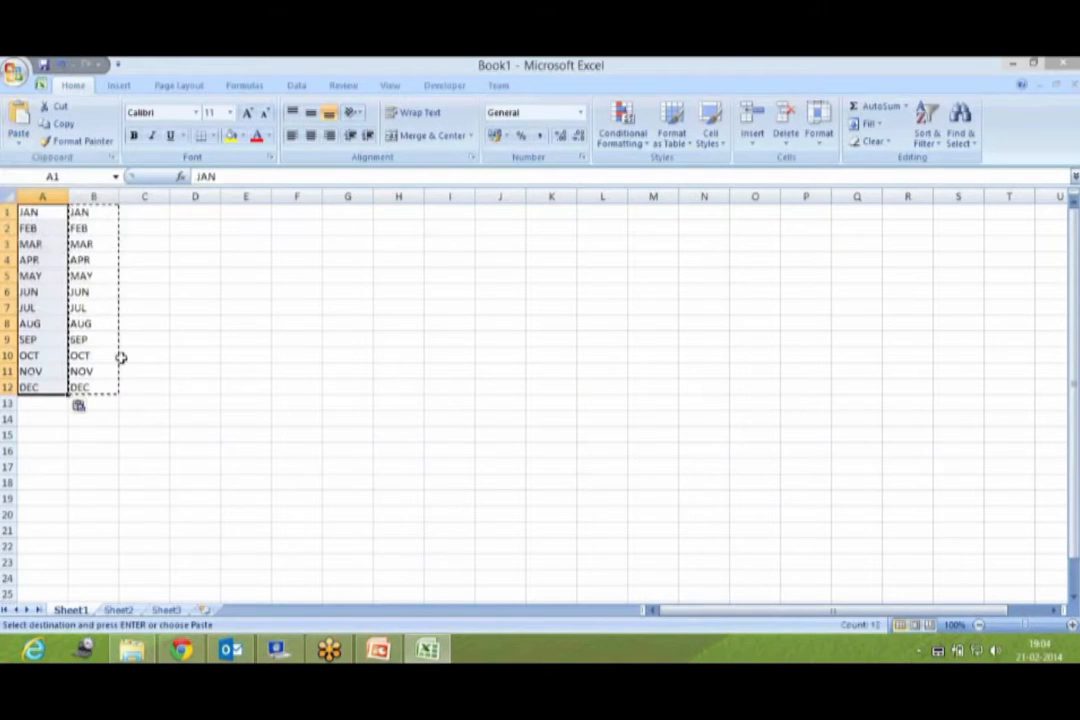
Clear the UPPER formulas from column B
{"action": "left_click", "coordinate": [91, 195]}
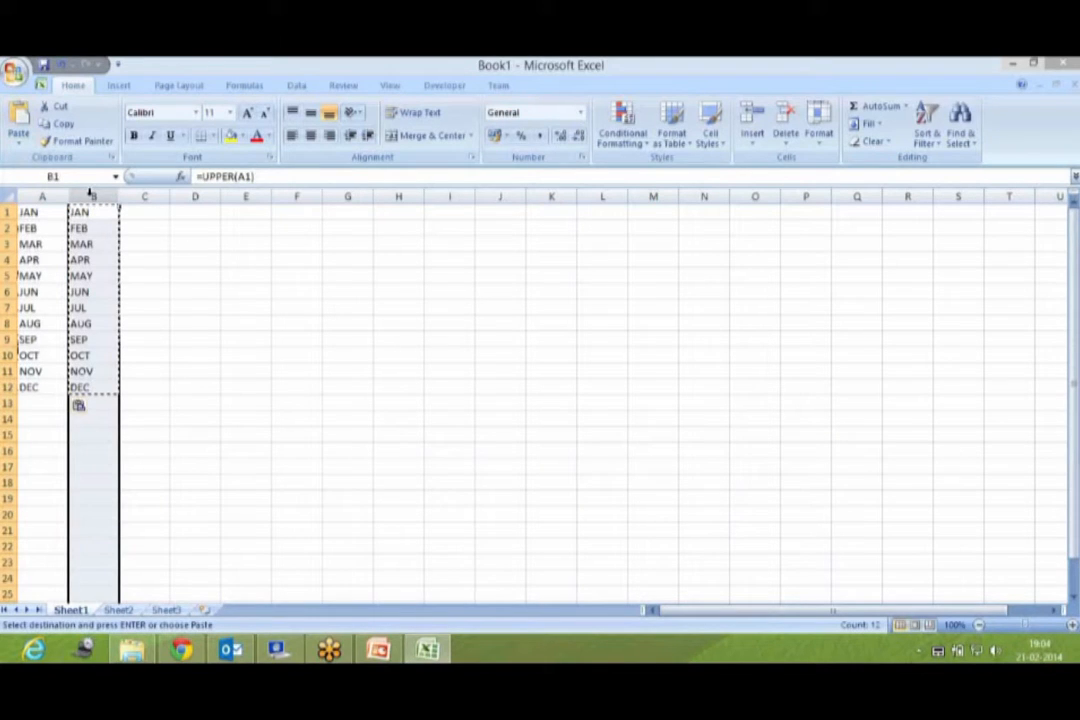
{"action": "key", "text": "Delete"}
{"action": "left_click", "coordinate": [113, 280]}
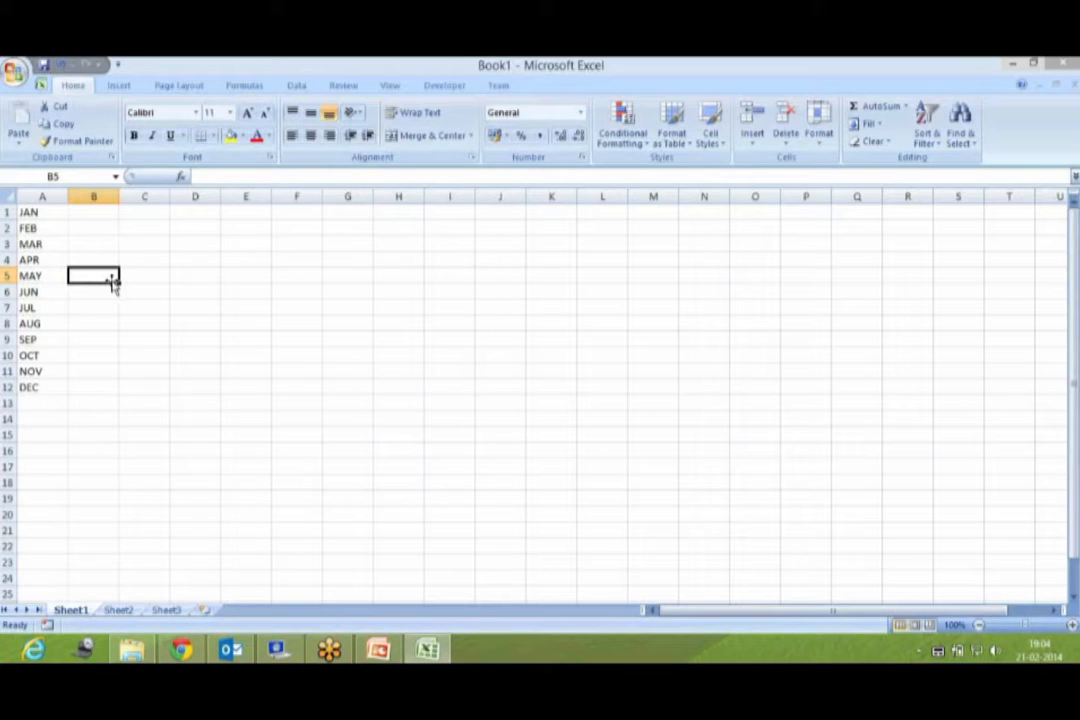
Re-enter jan in lowercase in cell A1 and fill the months down to A12 again
{"action": "left_click", "coordinate": [29, 212]}
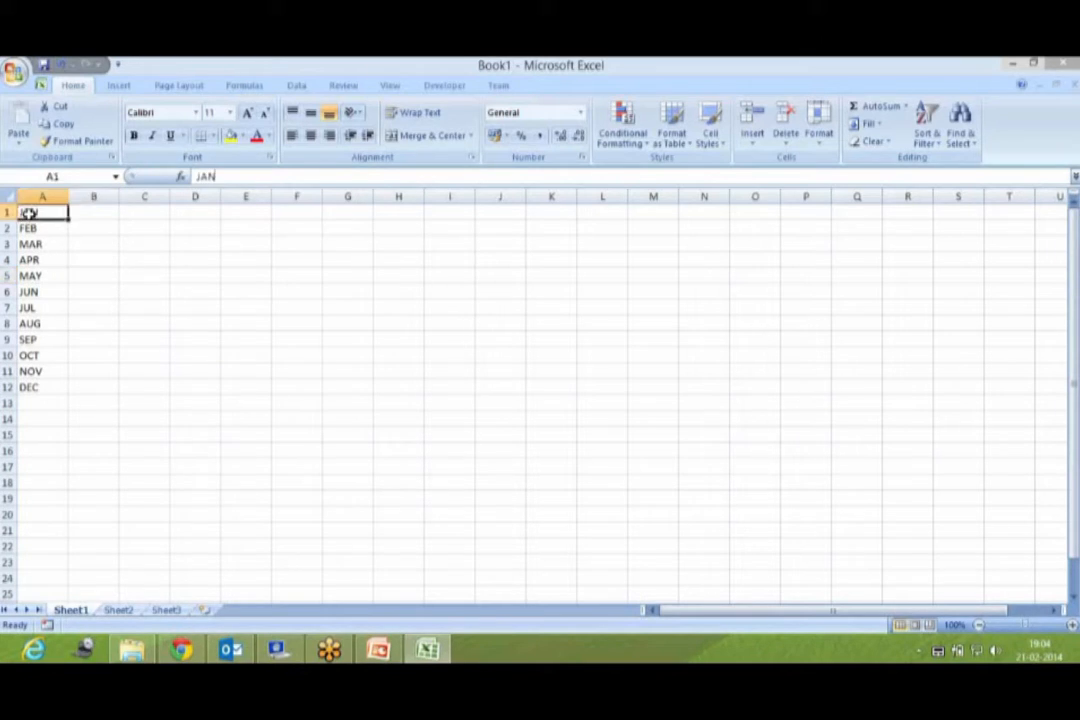
{"action": "type", "text": "jan"}
{"action": "key", "text": "Return"}
{"action": "left_click", "coordinate": [58, 212]}
{"action": "left_click_drag", "start_coordinate": [71, 212], "coordinate": [46, 393]}
{"action": "left_click", "coordinate": [210, 355]}
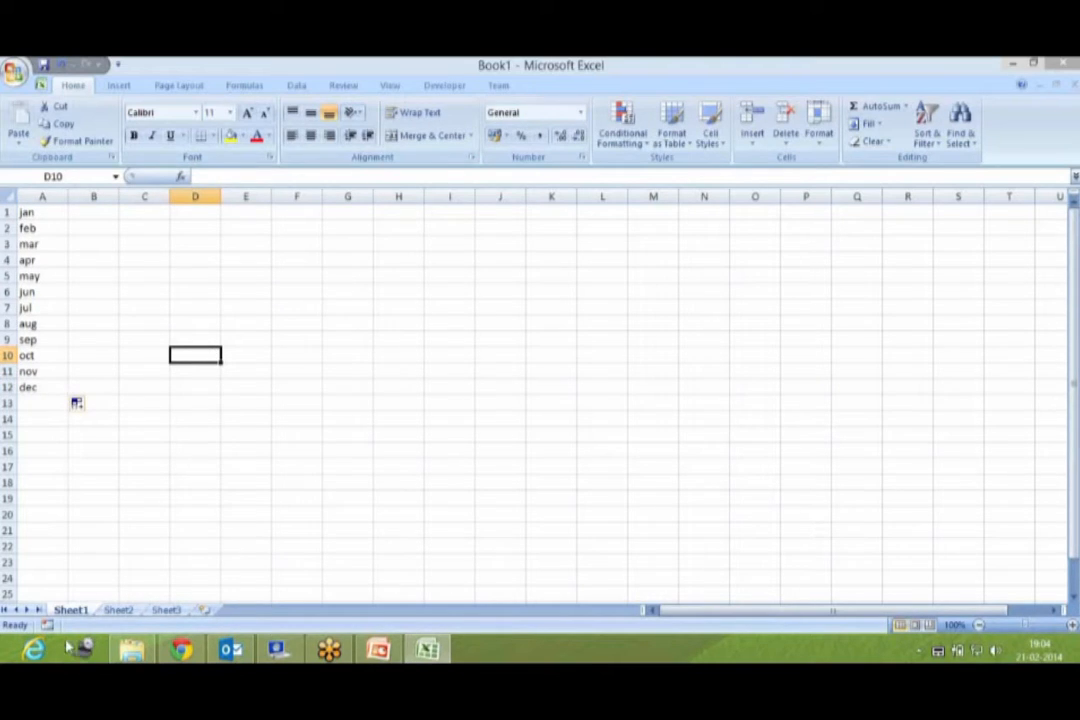
Open the Visual Basic editor and bring up the code window of Sheet1
{"action": "left_click", "coordinate": [429, 93]}
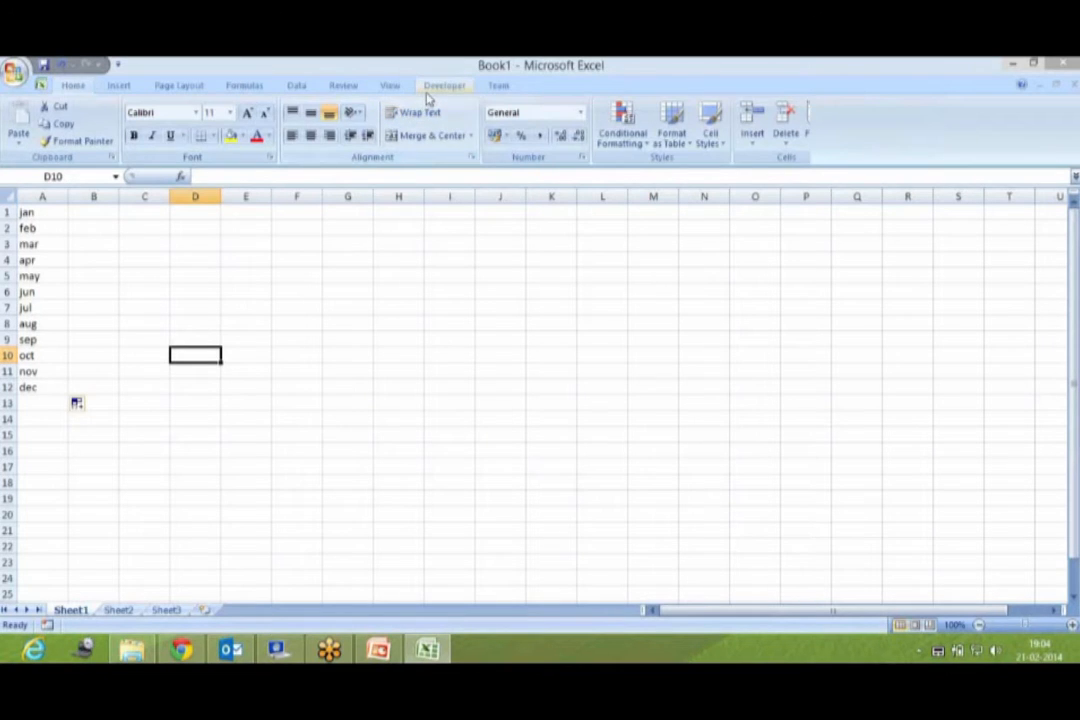
{"action": "left_click", "coordinate": [14, 138]}
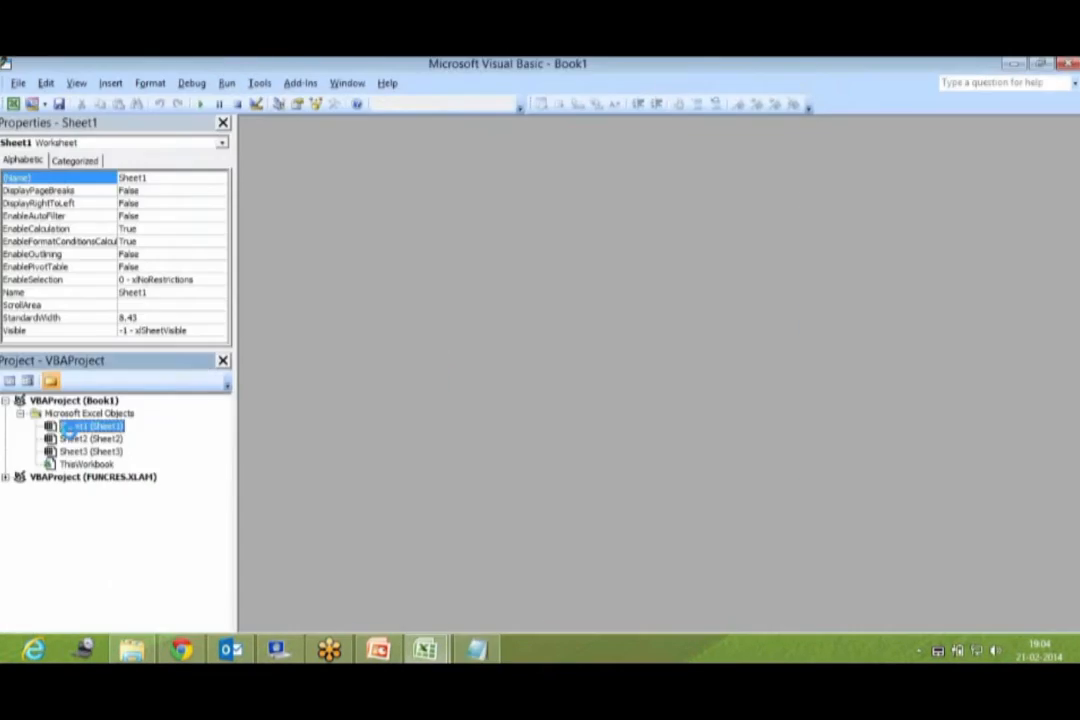
{"action": "double_click", "coordinate": [68, 428]}
Create a ChangeCase macro and paste in the code that loops lChr from 97 to 122, replacing each character in the selection with its UCase version
{"action": "type", "text": "sub"}
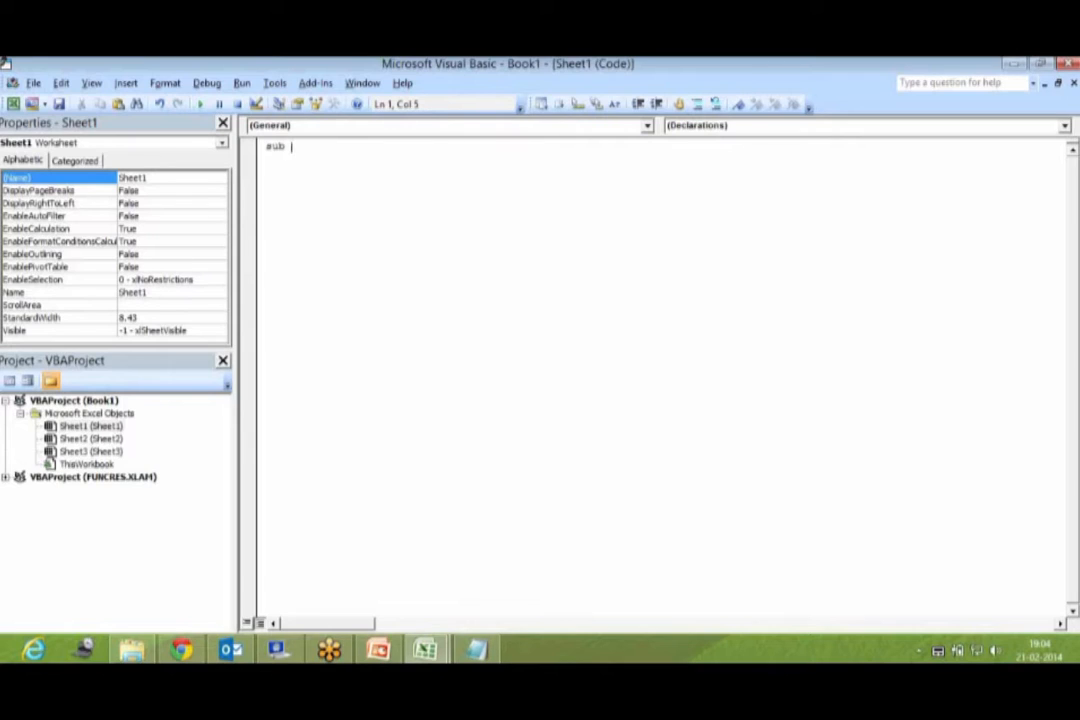
{"action": "type", "text": "Change"}
{"action": "type", "text": "Csa"}
{"action": "key", "text": "BackSpace"}
{"action": "key", "text": "BackSpace"}
{"action": "type", "text": "ase("}
{"action": "key", "text": "Return"}
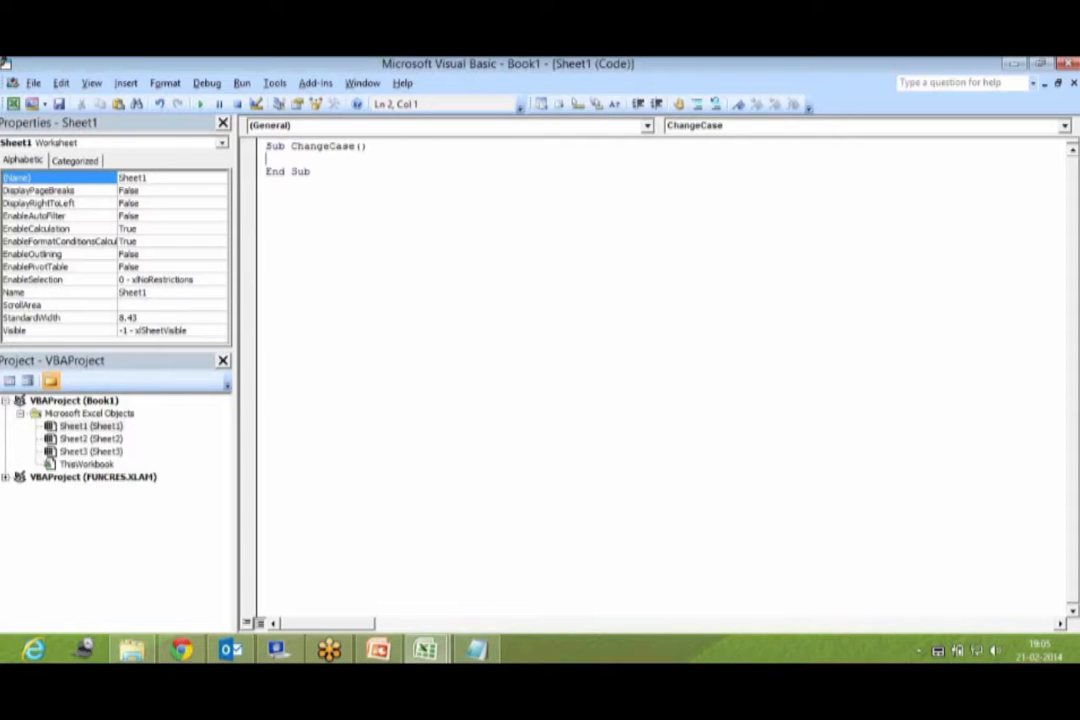
{"action": "key", "text": "ctrl+v"}
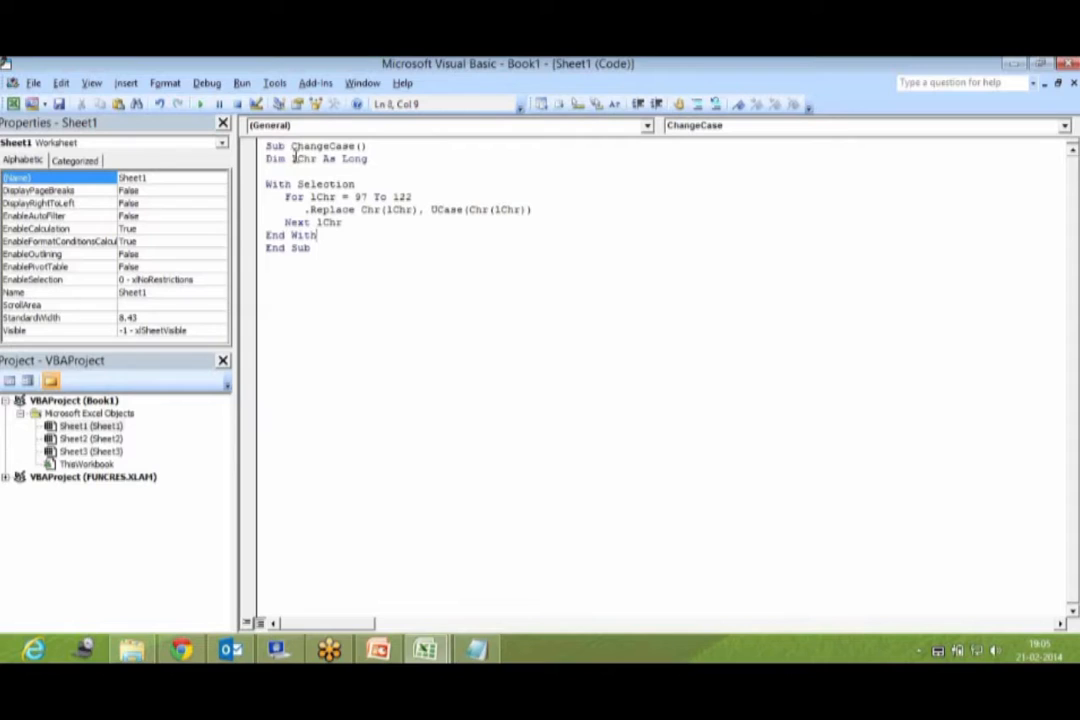
Examine the lChr declaration, the With Selection line and the loop's start and end values in the ChangeCase macro
{"action": "left_click_drag", "start_coordinate": [291, 158], "coordinate": [317, 159]}
{"action": "left_click", "coordinate": [357, 159]}
{"action": "double_click", "coordinate": [301, 159]}
{"action": "left_click", "coordinate": [298, 184]}
{"action": "left_click_drag", "start_coordinate": [301, 186], "coordinate": [359, 183]}
{"action": "left_click", "coordinate": [355, 175]}
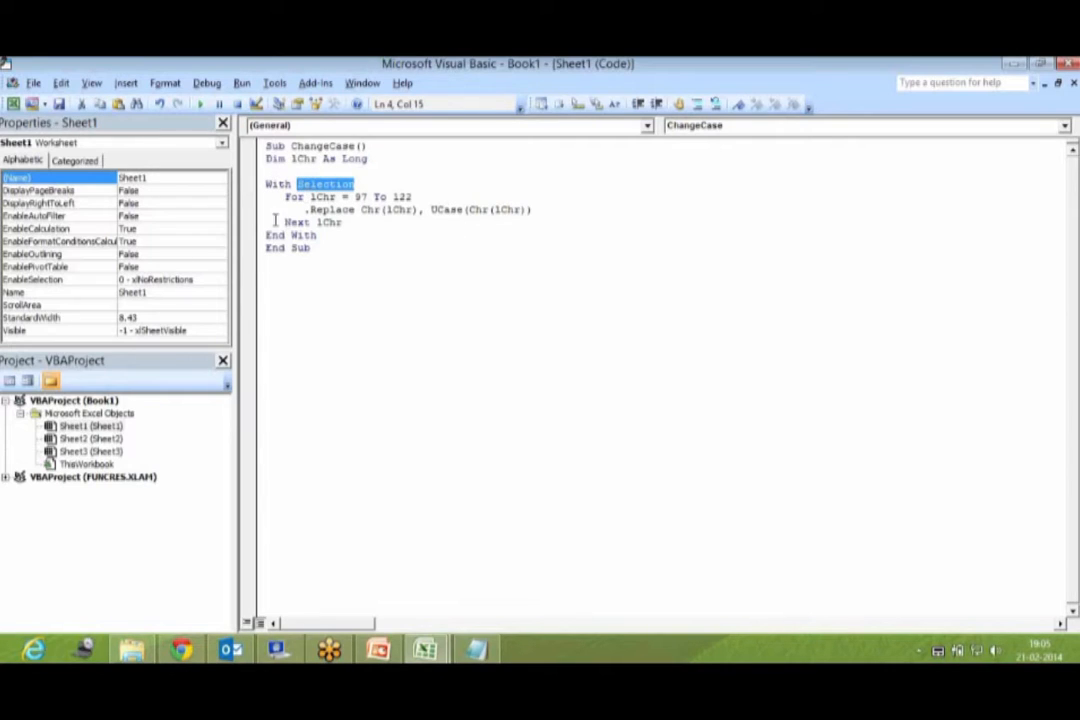
{"action": "left_click", "coordinate": [394, 198]}
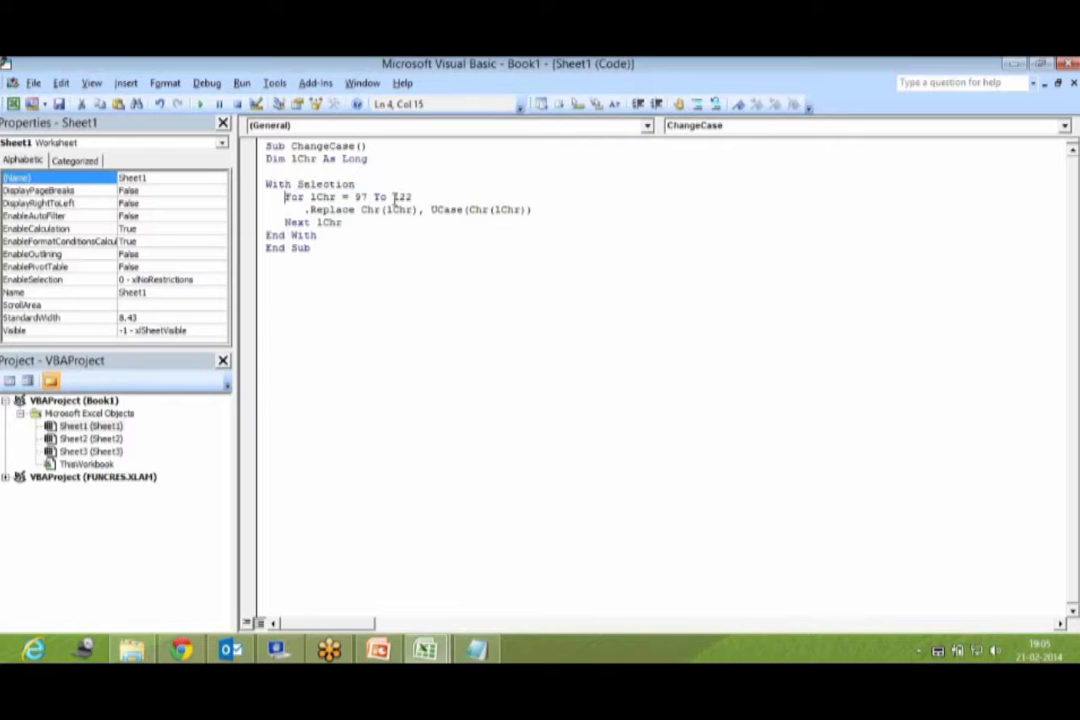
{"action": "left_click_drag", "start_coordinate": [285, 197], "coordinate": [426, 218]}
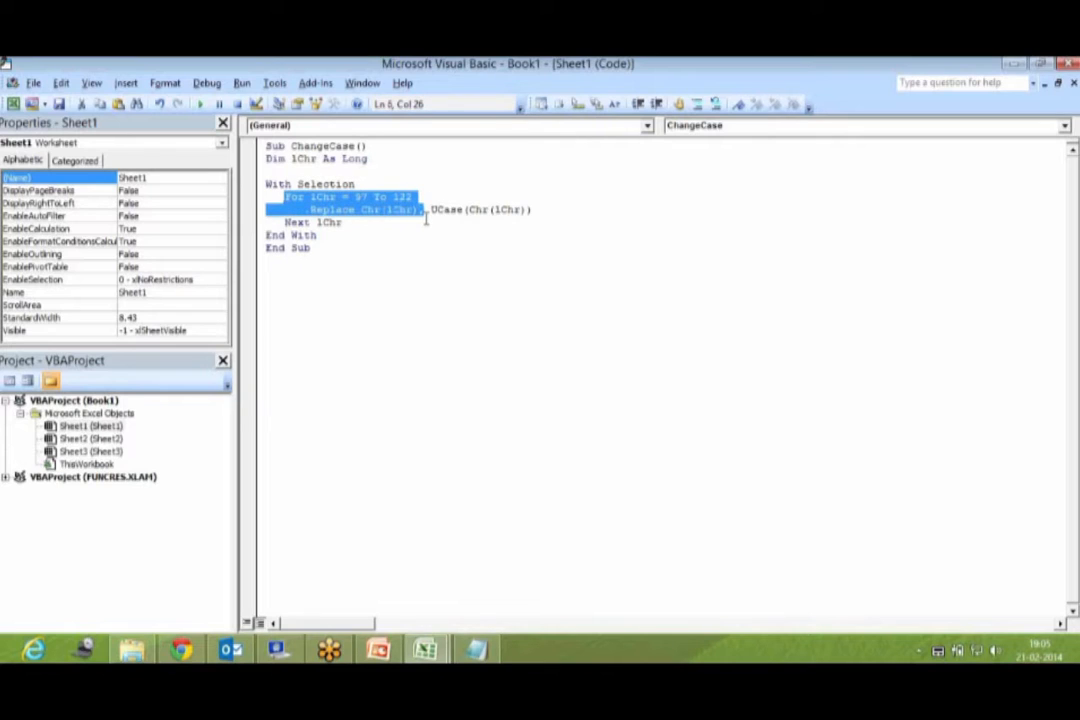
{"action": "left_click", "coordinate": [352, 197]}
{"action": "double_click", "coordinate": [360, 197]}
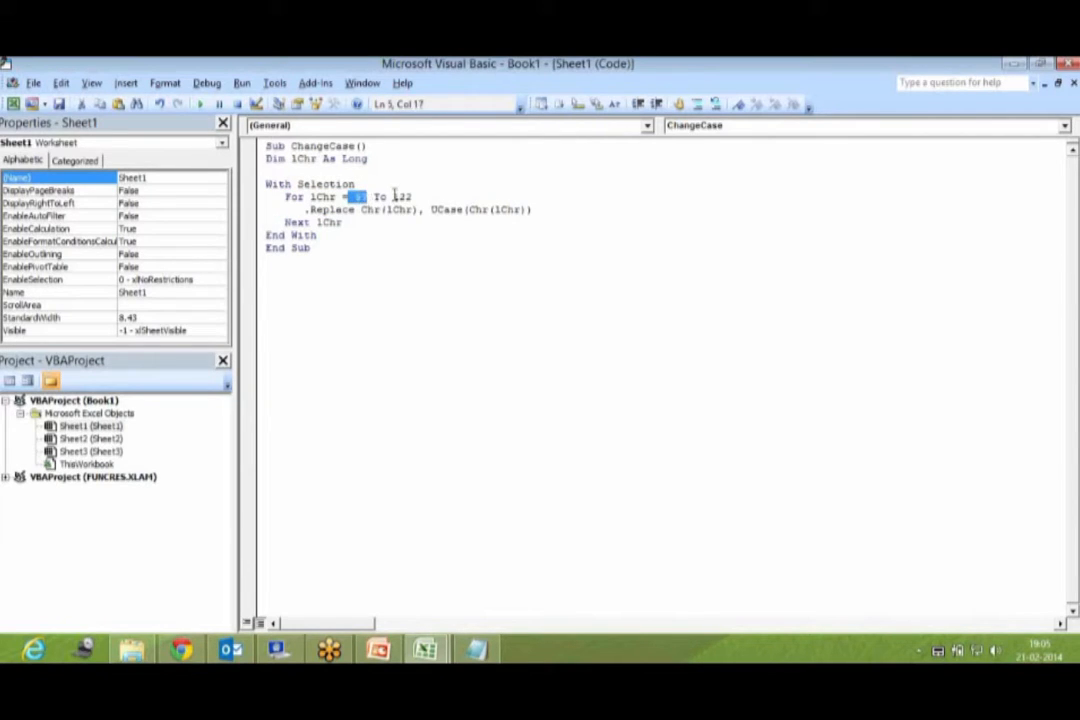
{"action": "double_click", "coordinate": [401, 197]}
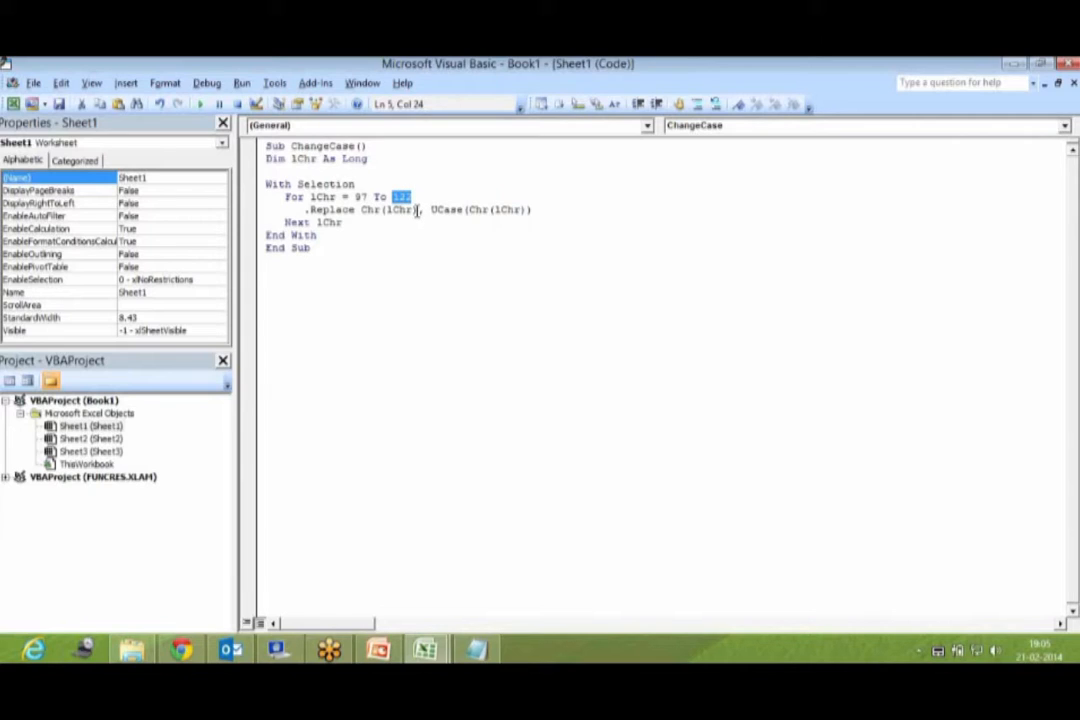
{"action": "double_click", "coordinate": [360, 197]}
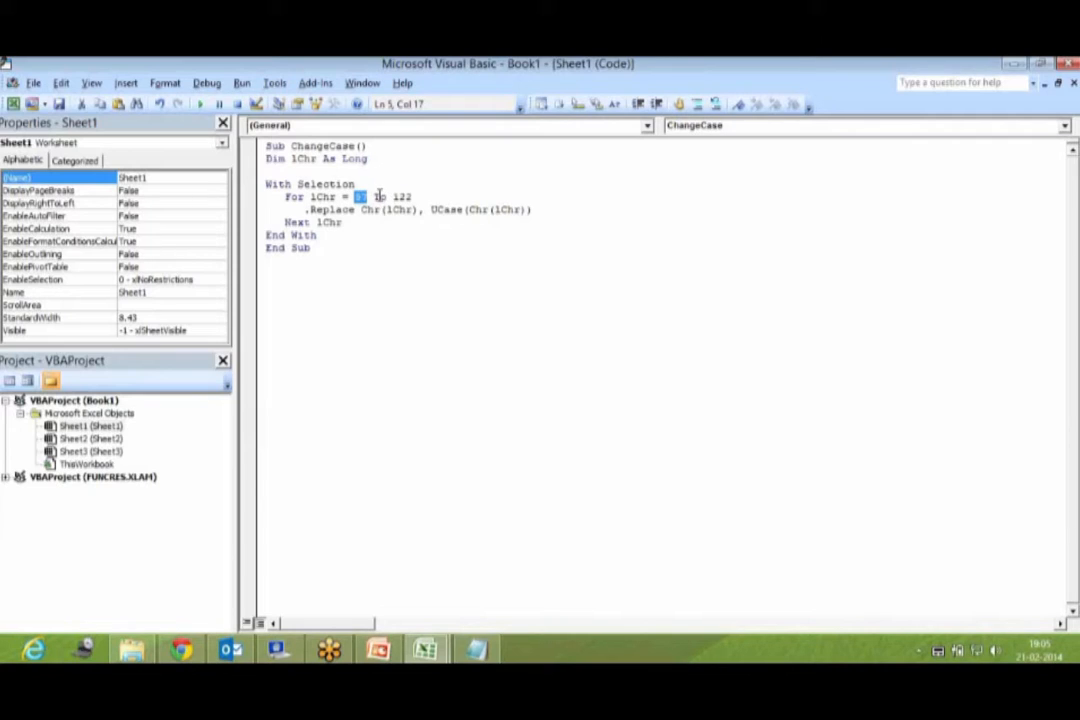
Examine the Replace statement in the loop, including its Chr(lChr) and UCase(Chr(lChr)) arguments and the lChr counter
{"action": "left_click_drag", "start_coordinate": [304, 210], "coordinate": [357, 215]}
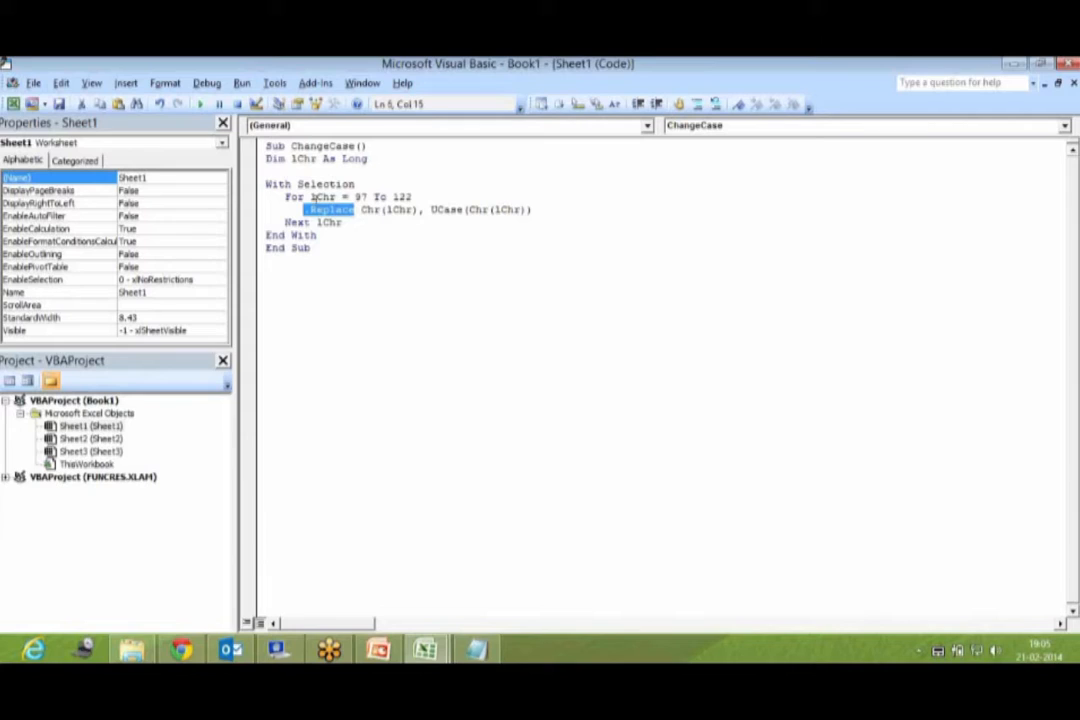
{"action": "left_click", "coordinate": [308, 211]}
{"action": "left_click_drag", "start_coordinate": [363, 210], "coordinate": [418, 210]}
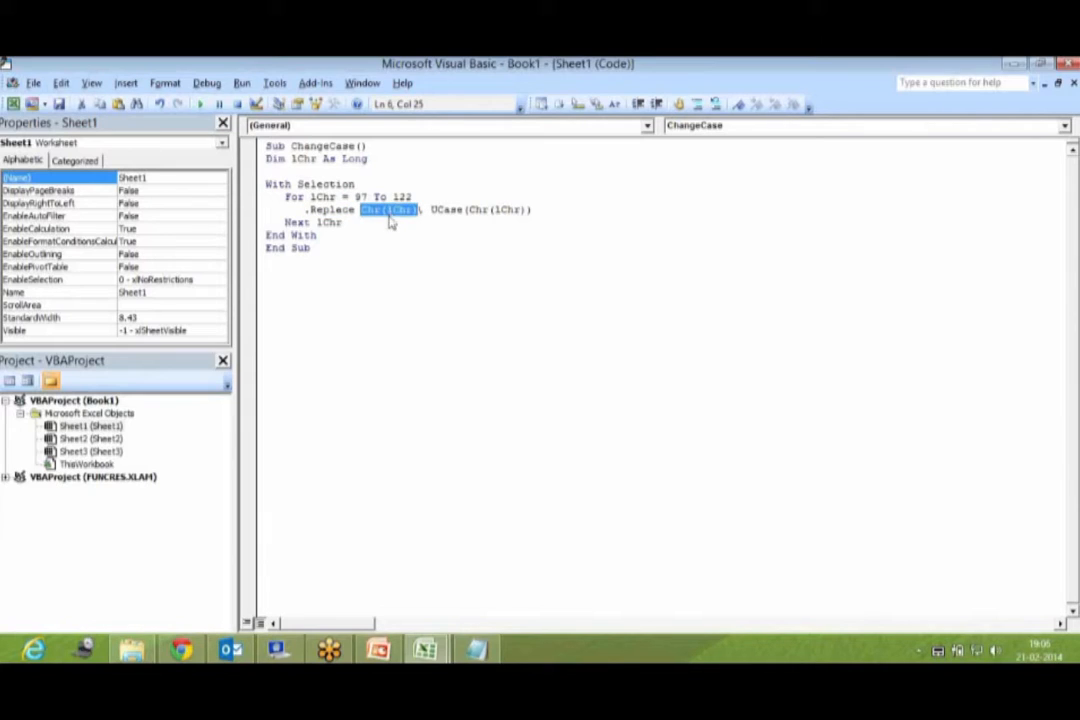
{"action": "double_click", "coordinate": [322, 197]}
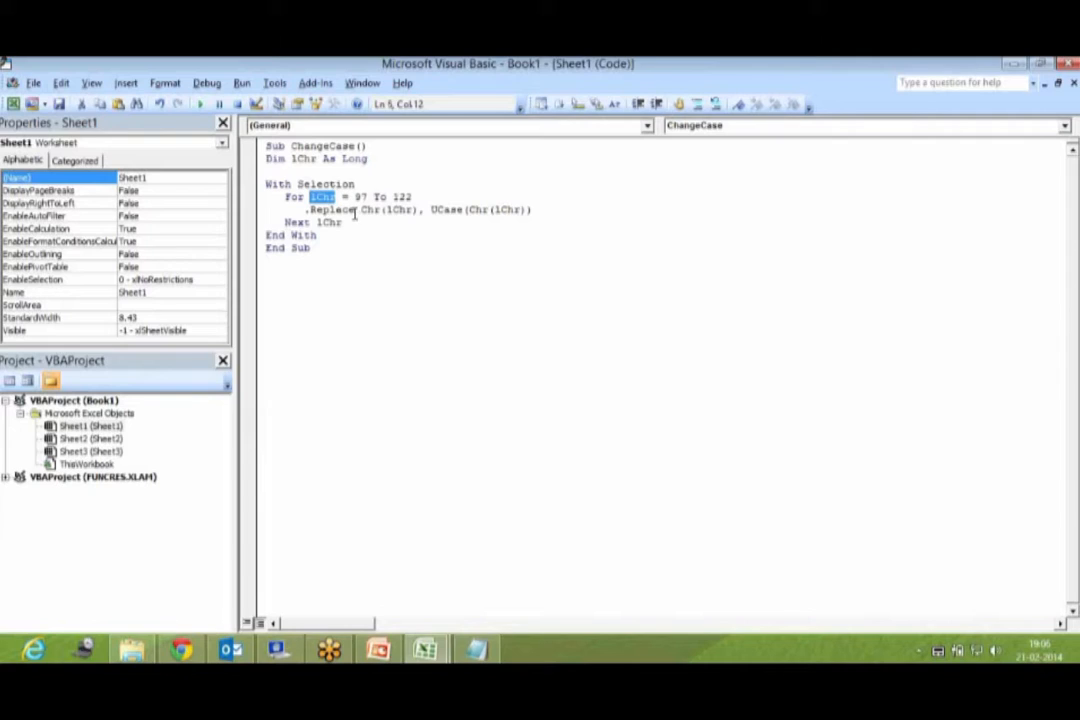
{"action": "left_click_drag", "start_coordinate": [362, 210], "coordinate": [418, 210]}
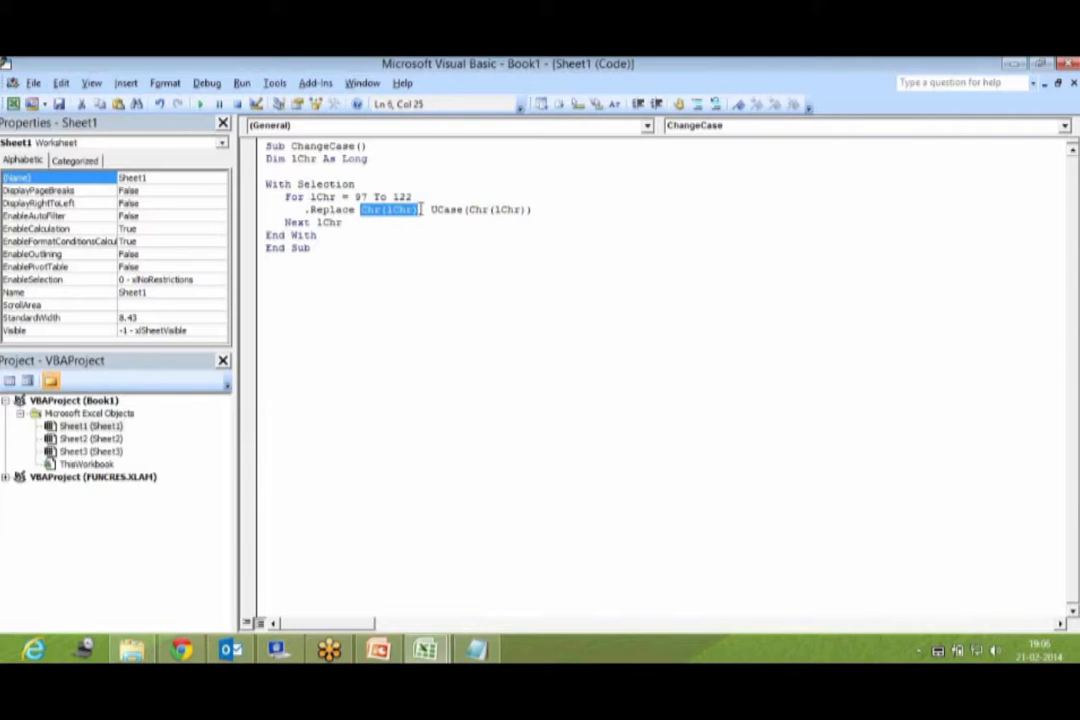
{"action": "left_click_drag", "start_coordinate": [430, 210], "coordinate": [437, 210]}
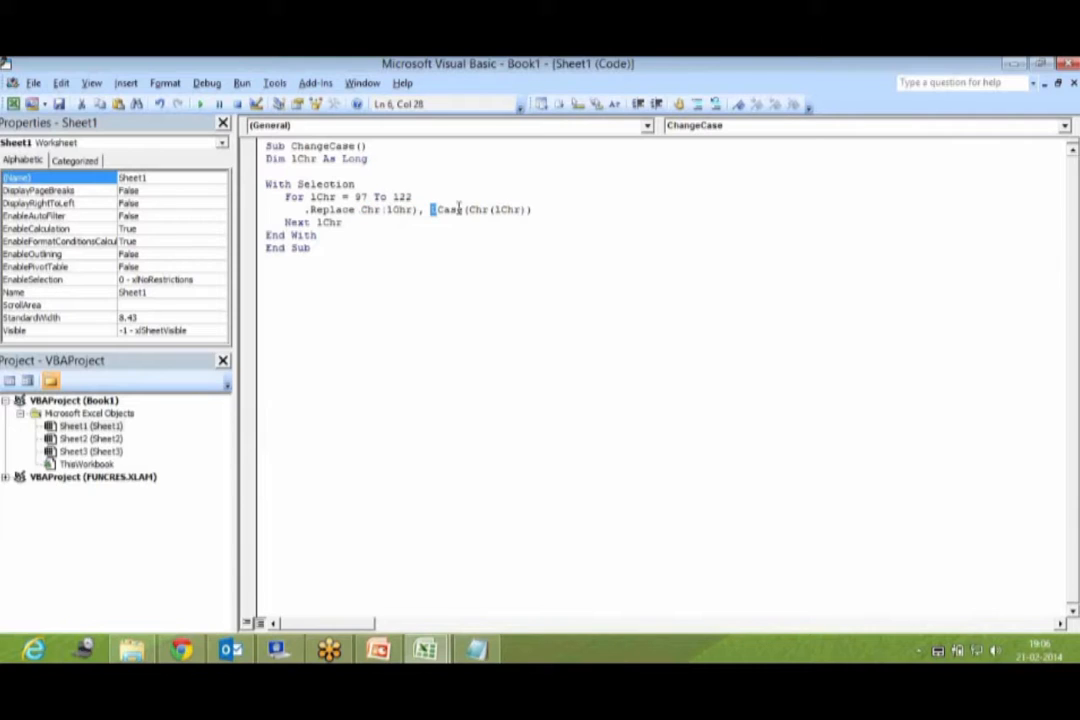
{"action": "left_click", "coordinate": [525, 210]}
{"action": "left_click_drag", "start_coordinate": [467, 210], "coordinate": [530, 210]}
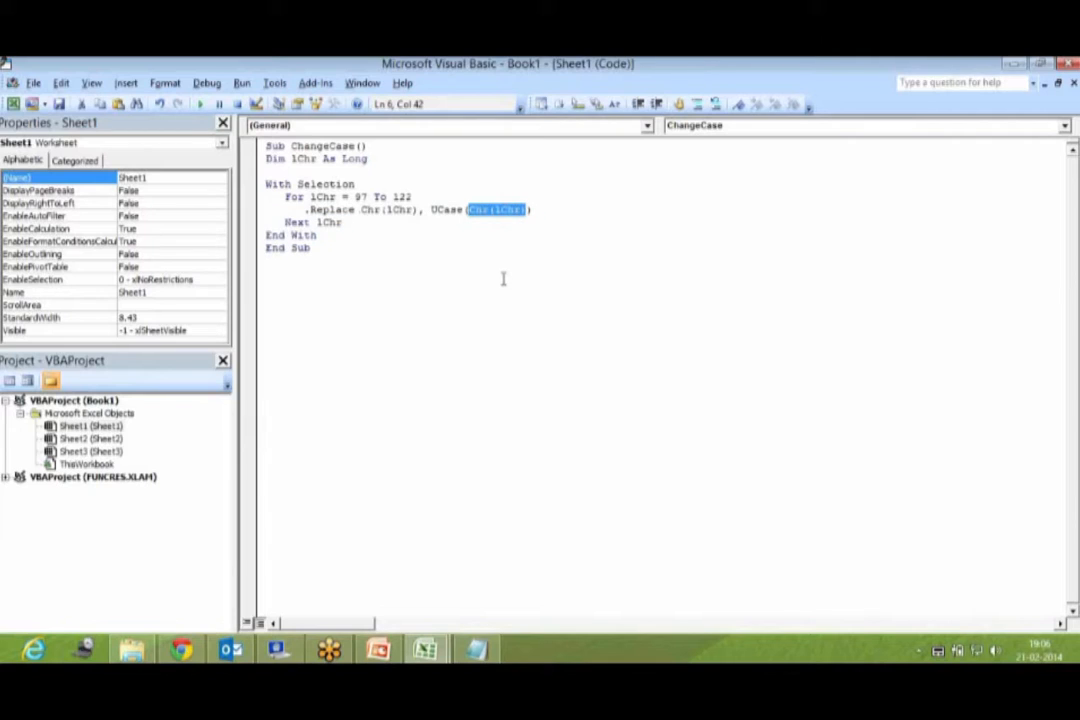
Review the With Selection block and the complete For...Next loop inside it
{"action": "left_click", "coordinate": [266, 184]}
{"action": "key", "text": "shift+Down"}
{"action": "key", "text": "shift+Down"}
{"action": "key", "text": "shift+Down"}
{"action": "key", "text": "shift+Down"}
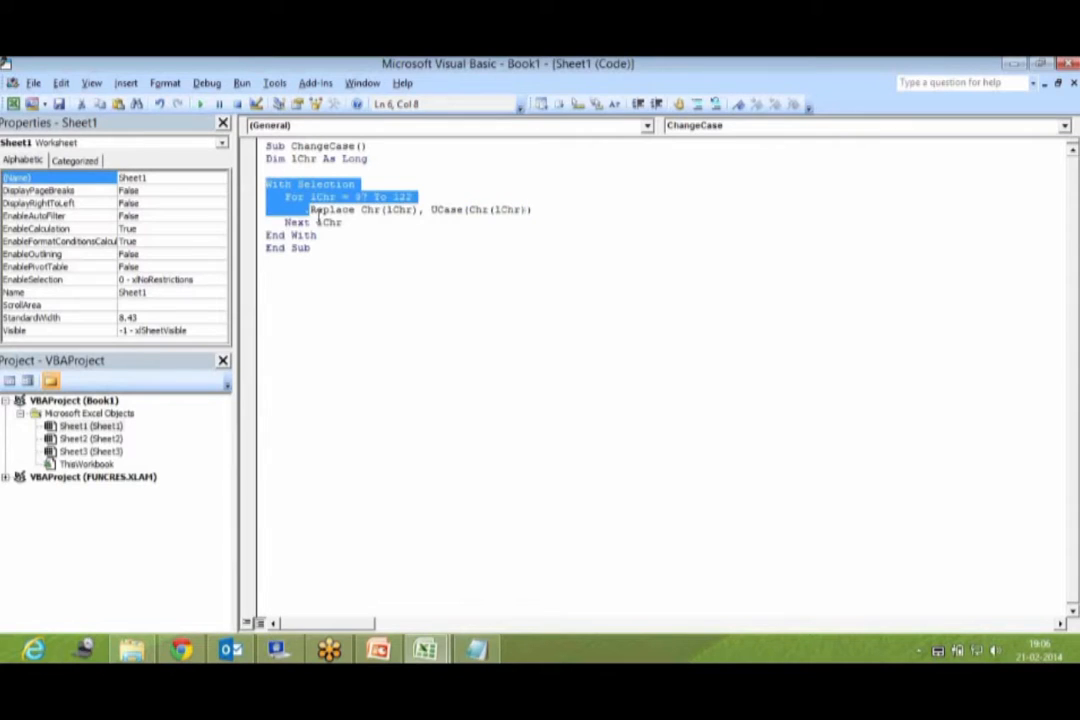
{"action": "key", "text": "shift+End"}
{"action": "left_click", "coordinate": [287, 197]}
{"action": "left_click", "coordinate": [340, 222], "text": "shift"}
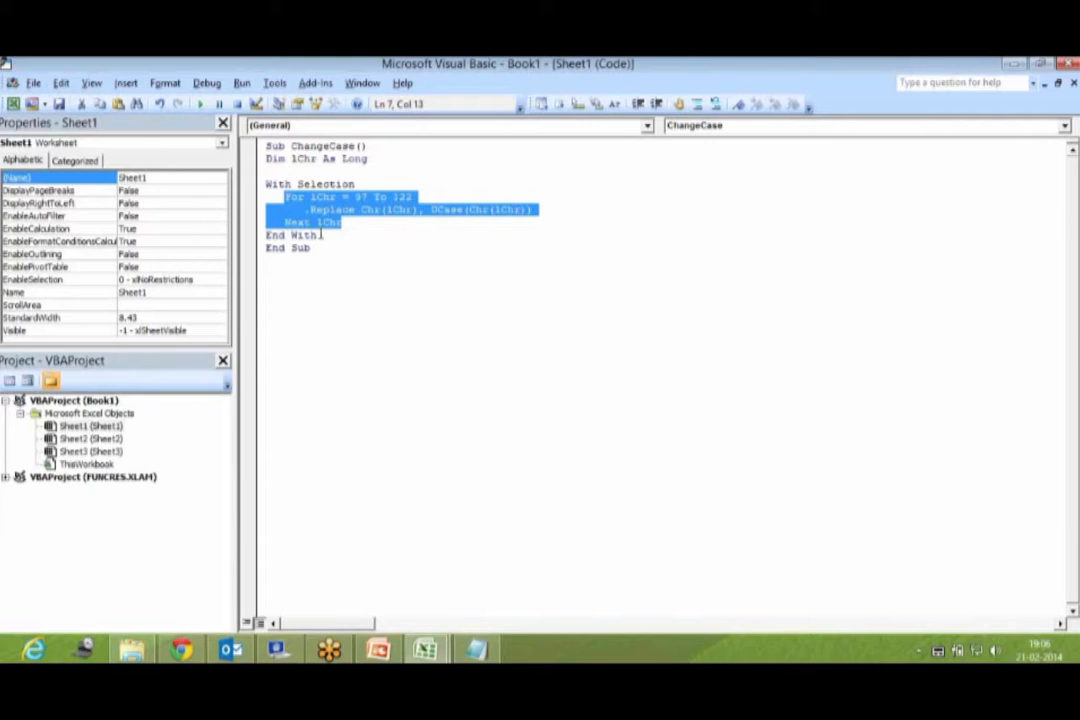
{"action": "left_click", "coordinate": [322, 210]}
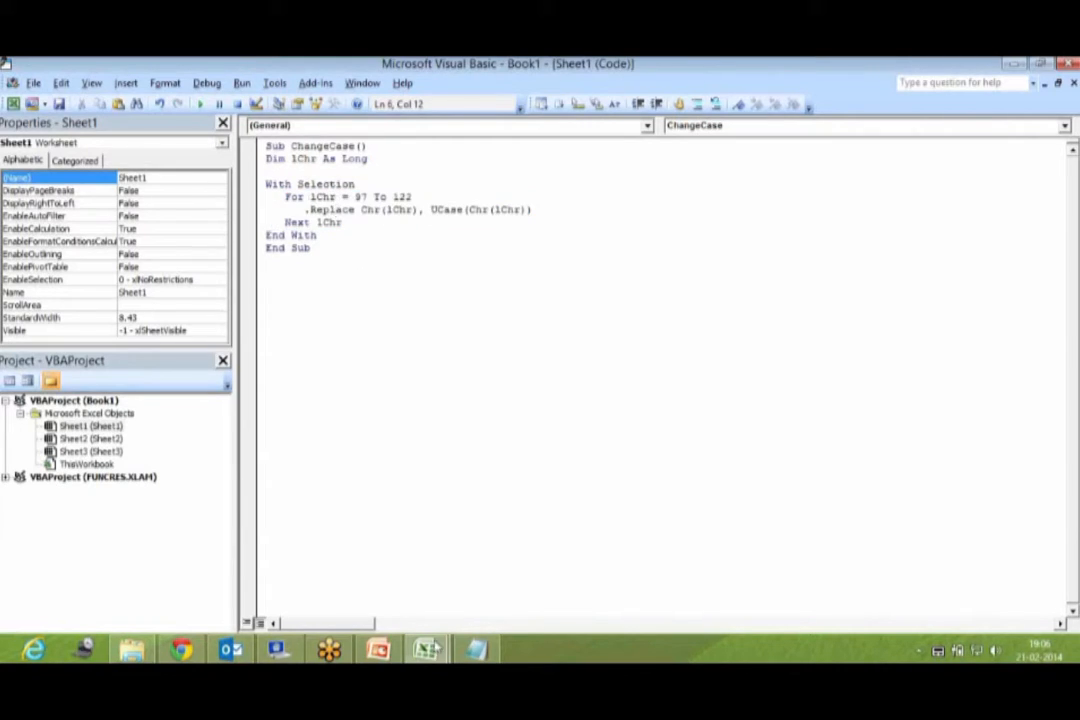
Switch from the Visual Basic editor back to the Book1 worksheet with the month list
{"action": "left_click", "coordinate": [428, 651]}
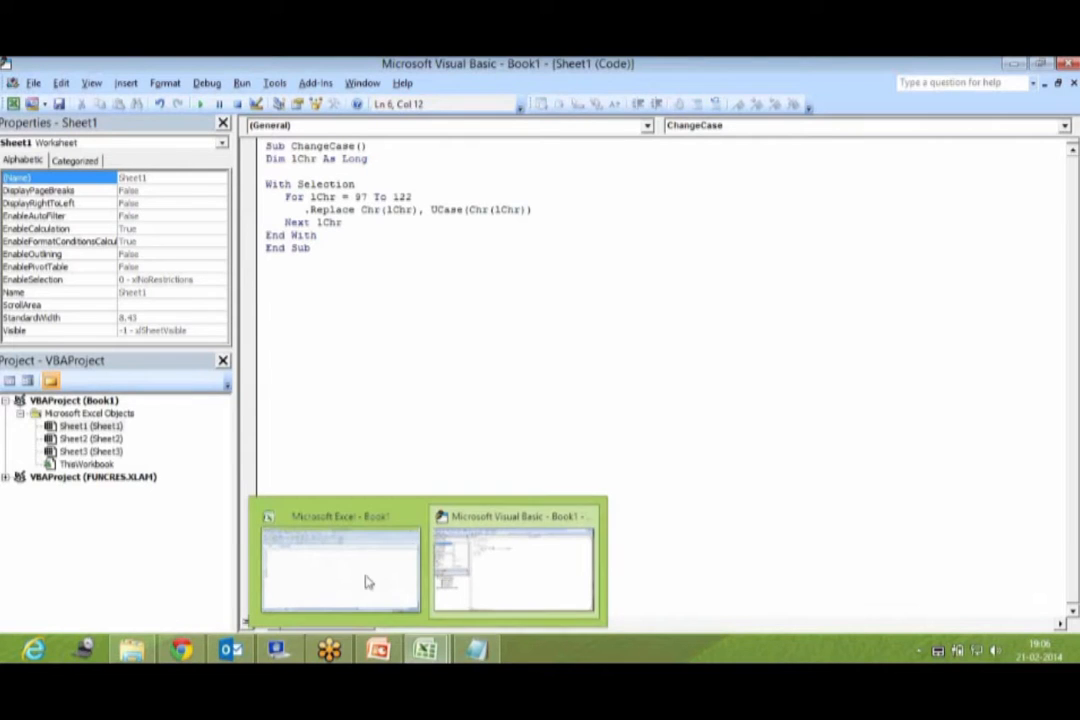
{"action": "left_click", "coordinate": [304, 555]}
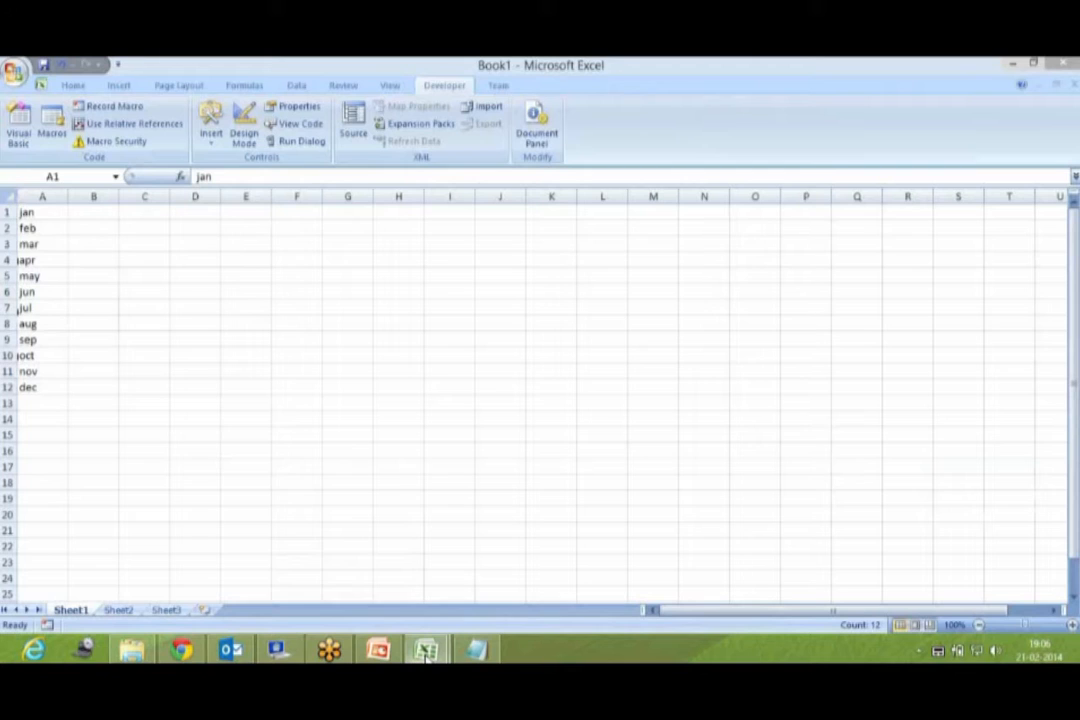
Run the ChangeCase macro on the selected months from the Visual Basic editor and return to the Book1 worksheet
{"action": "mouse_move", "coordinate": [427, 652]}
{"action": "left_click", "coordinate": [448, 554]}
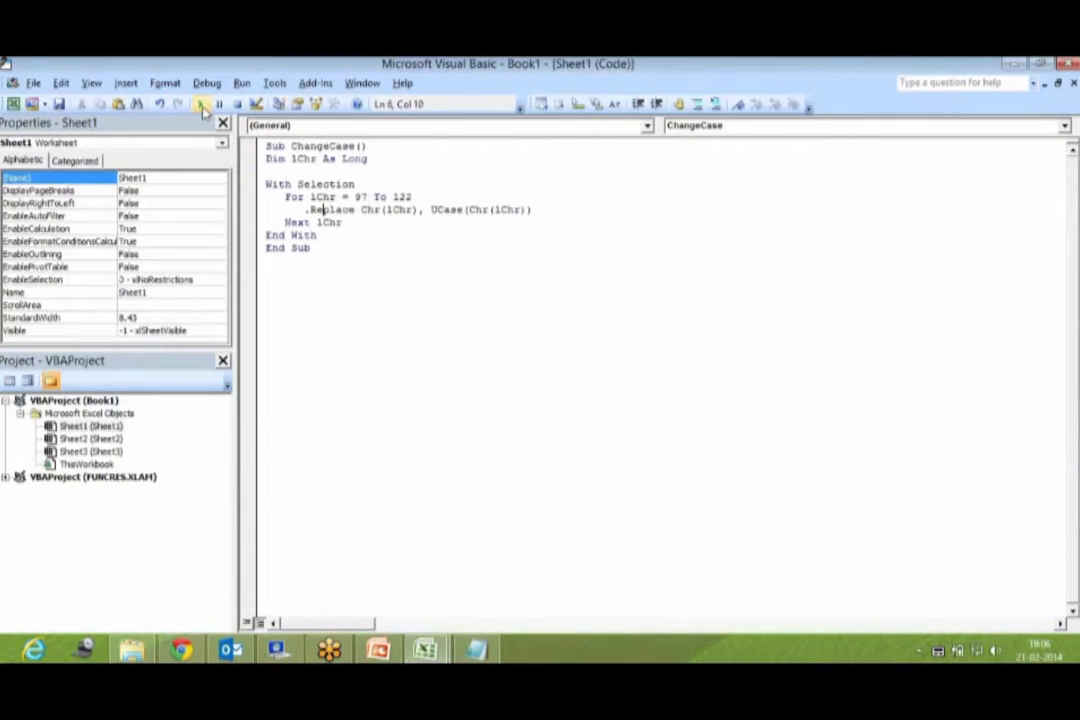
{"action": "mouse_move", "coordinate": [425, 650]}
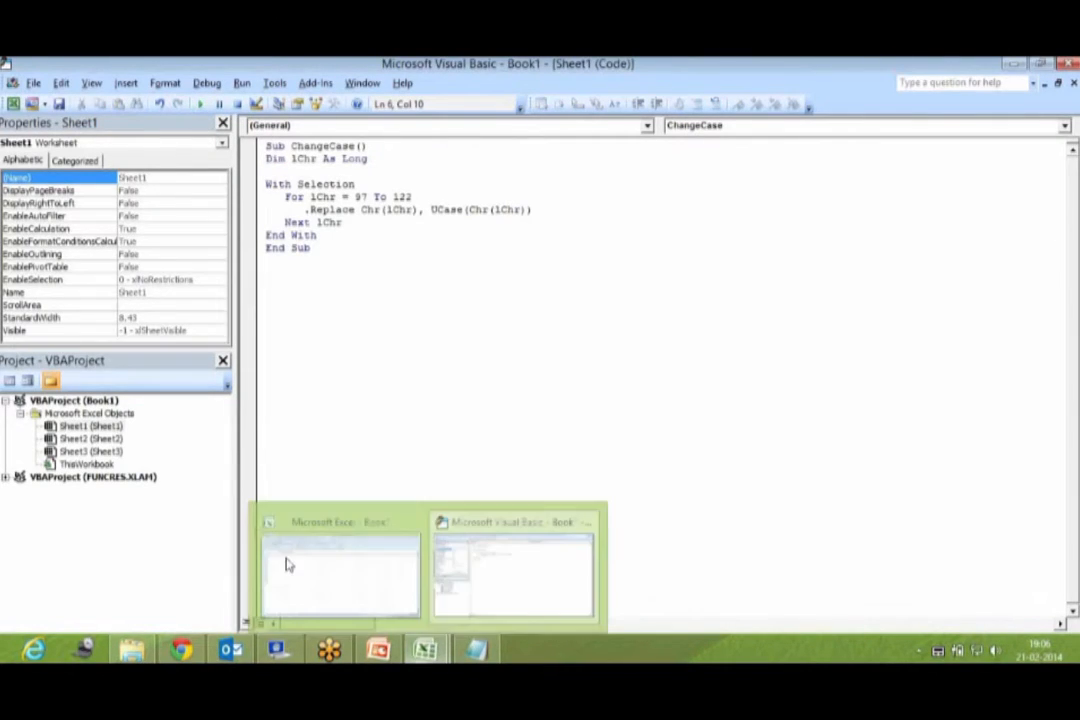
{"action": "left_click", "coordinate": [266, 551]}
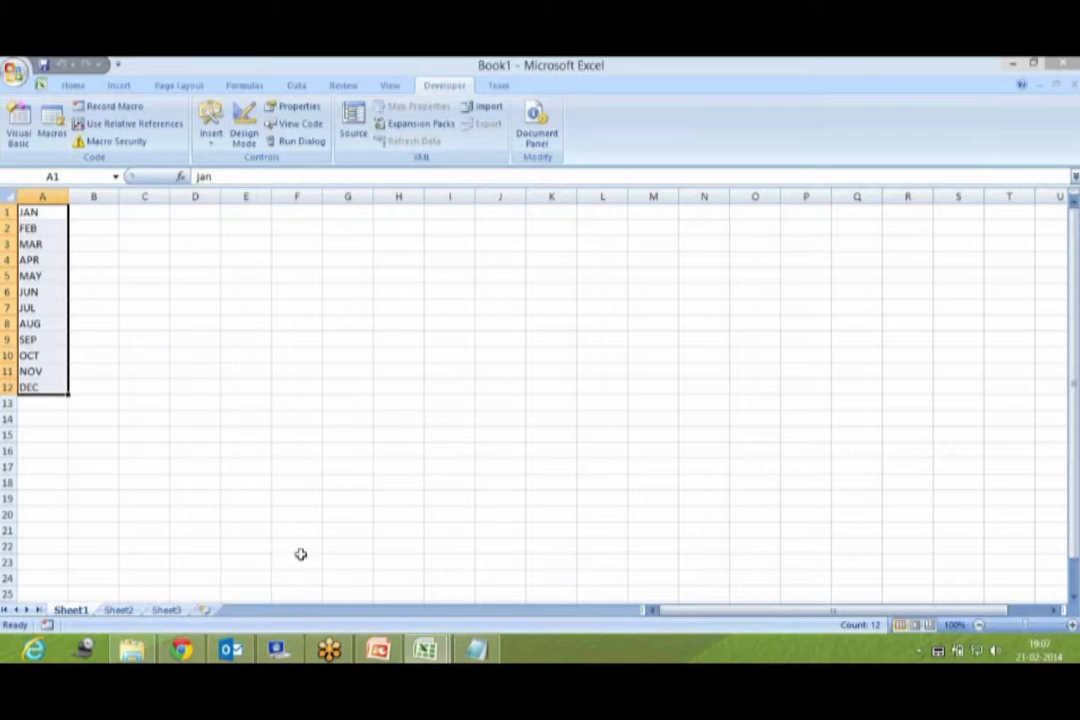
Enter jan in cell A1 and autofill the lowercase month names down to A12
{"action": "left_click", "coordinate": [31, 211]}
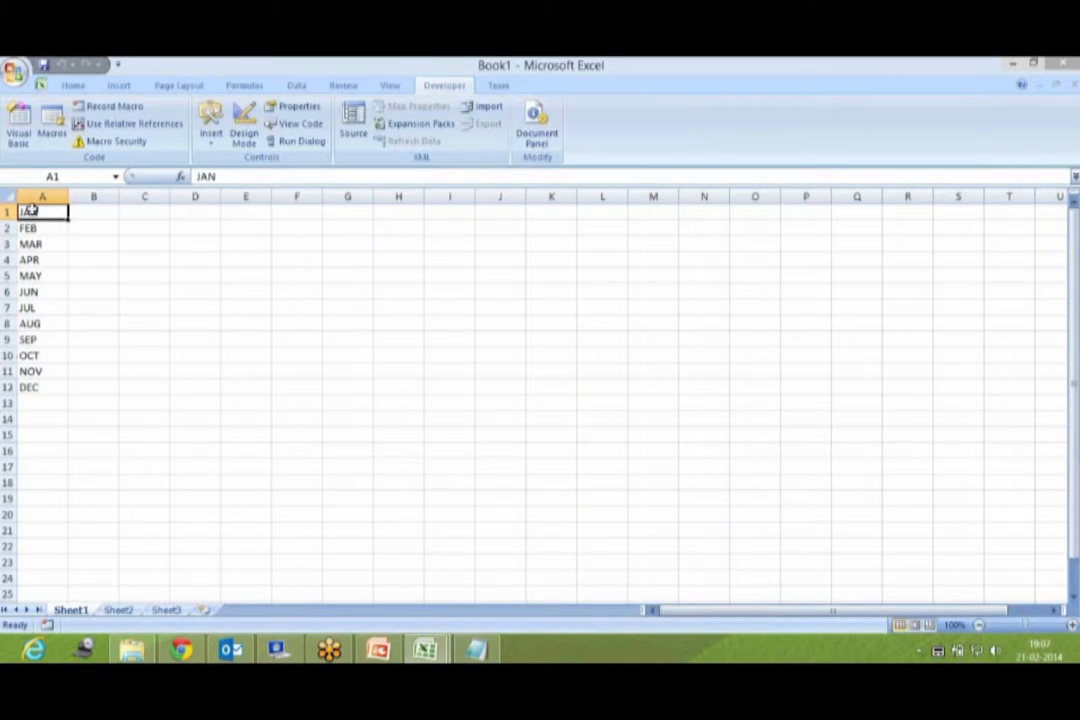
{"action": "type", "text": "jan"}
{"action": "key", "text": "Return"}
{"action": "left_click", "coordinate": [30, 210]}
{"action": "left_click_drag", "start_coordinate": [68, 217], "coordinate": [50, 396]}
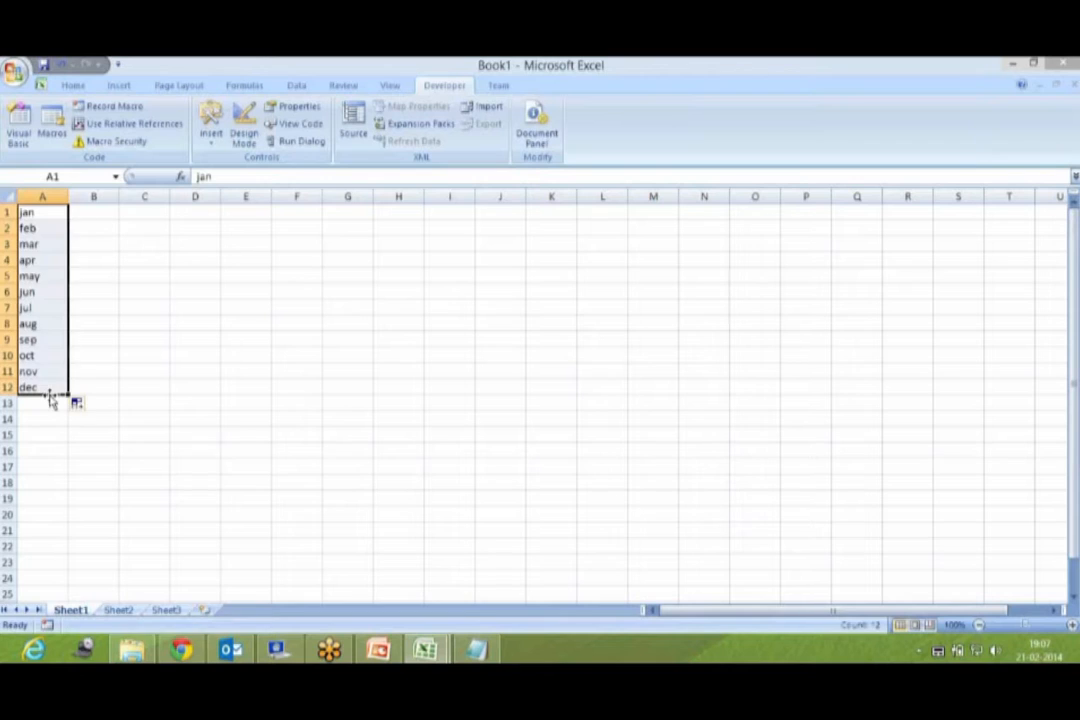
Run the Sheet1.ChangeCase macro from the macro list on the selected months in A1:A12
{"action": "left_click", "coordinate": [58, 134]}
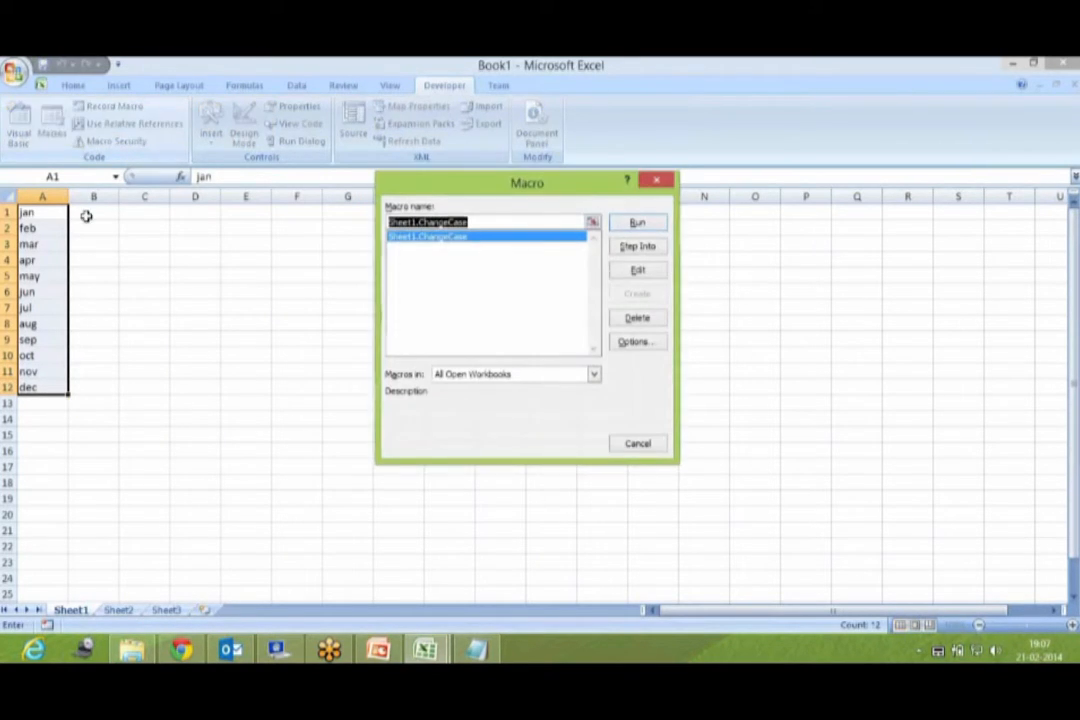
{"action": "left_click", "coordinate": [621, 225]}
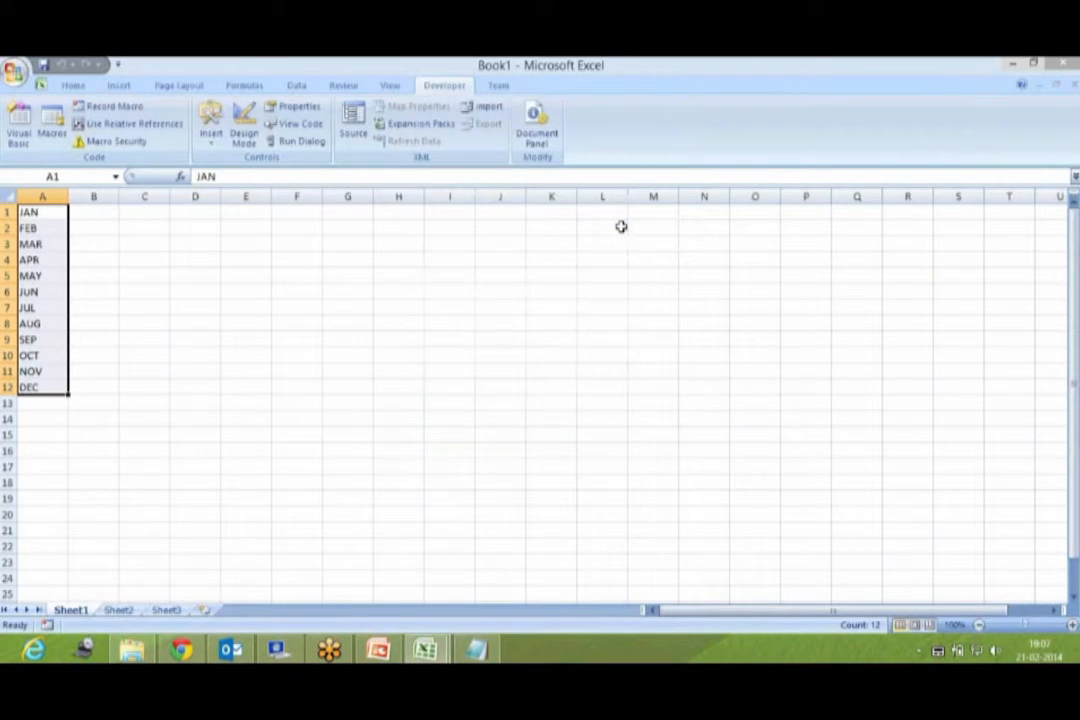
{"action": "left_click", "coordinate": [153, 258]}
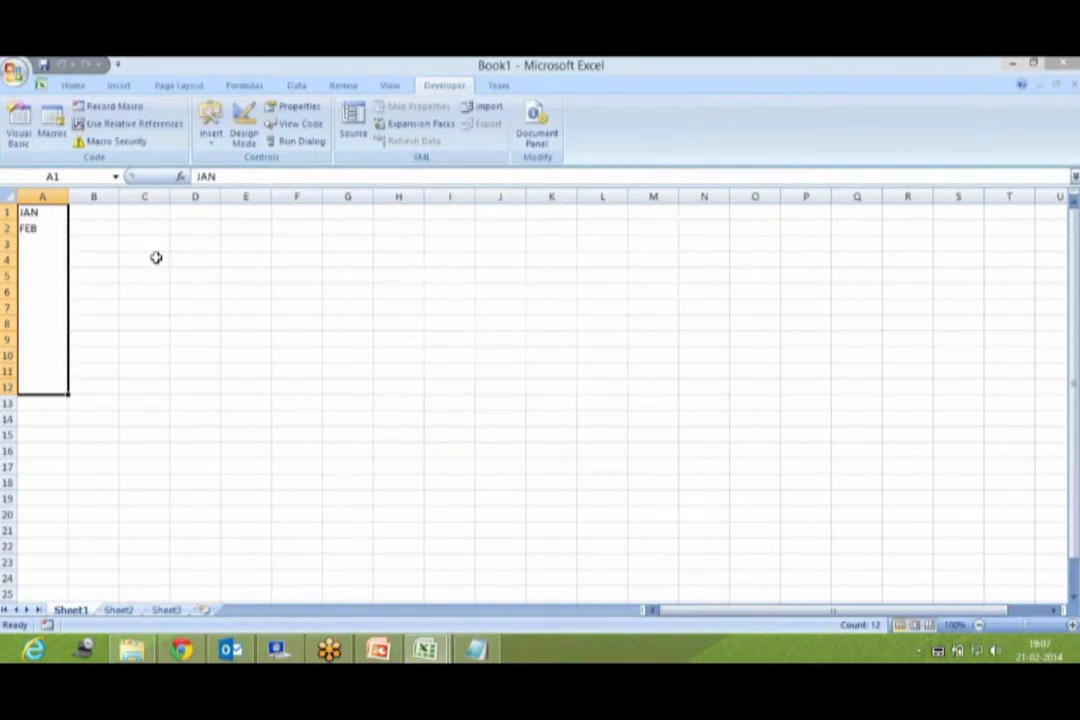
Replace A1 with lowercase jan and autofill the months down through A12 again
{"action": "left_click", "coordinate": [42, 211]}
{"action": "type", "text": "jan"}
{"action": "key", "text": "Return"}
{"action": "left_click", "coordinate": [42, 211]}
{"action": "left_click_drag", "start_coordinate": [69, 219], "coordinate": [62, 398]}
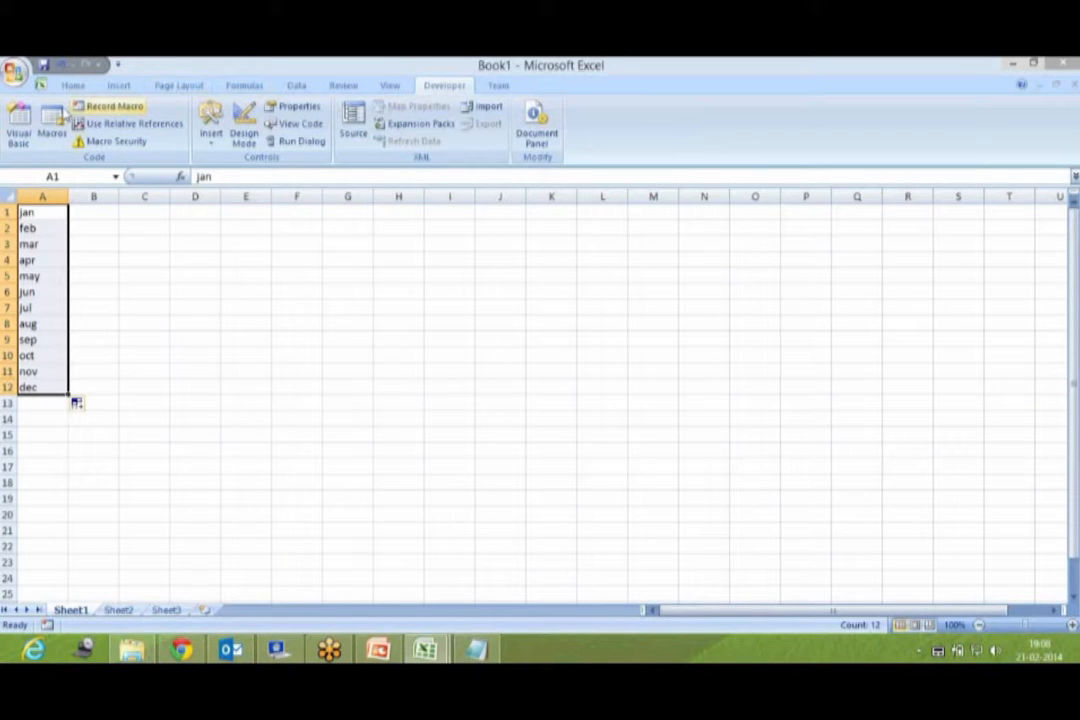
{"action": "left_click", "coordinate": [58, 122]}
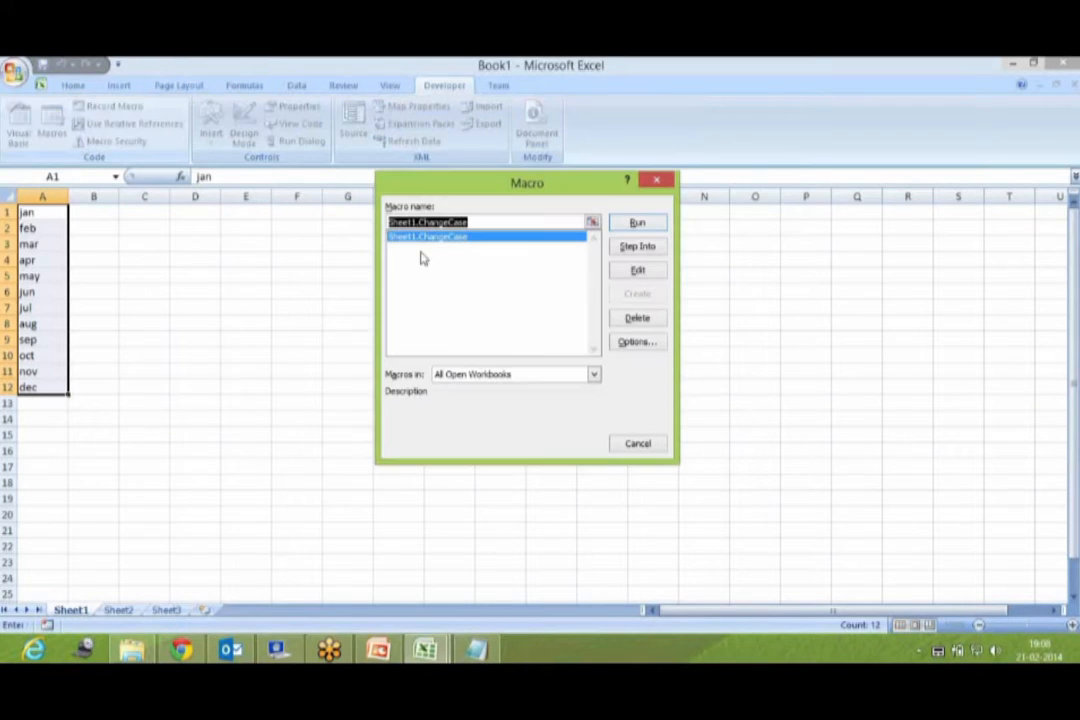
{"action": "left_click", "coordinate": [637, 343]}
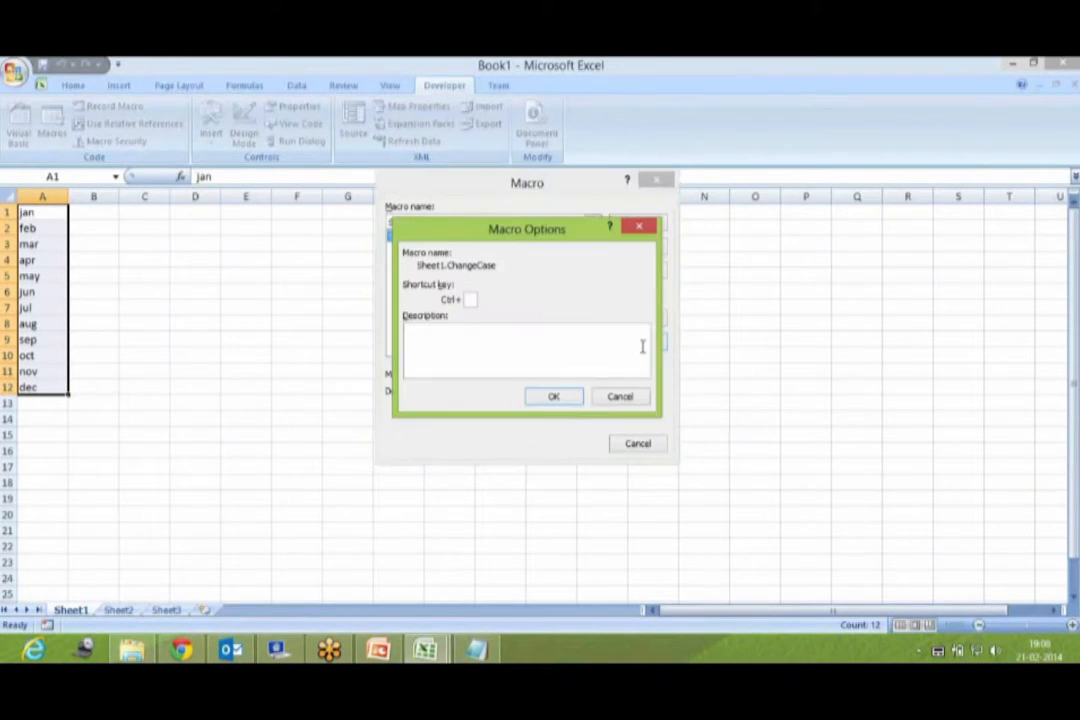
{"action": "left_click", "coordinate": [640, 226]}
{"action": "left_click", "coordinate": [657, 180]}
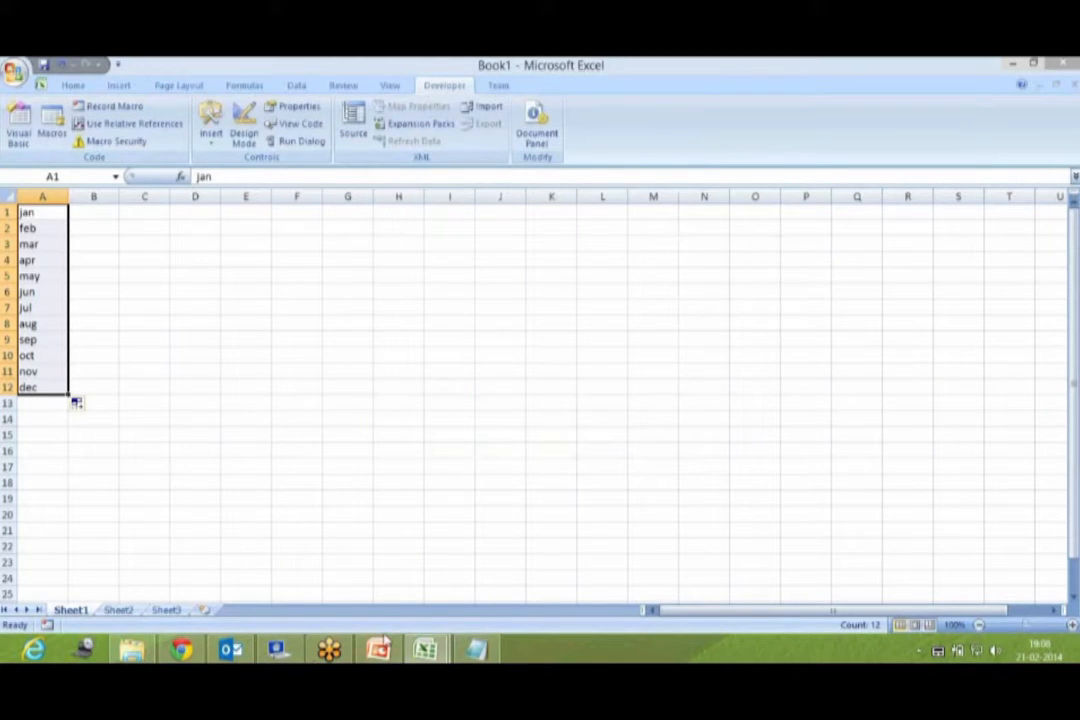
Assign a Ctrl keyboard shortcut to the Sheet1.ChangeCase macro in its options and close the macro list
{"action": "left_click", "coordinate": [18, 125]}
{"action": "left_click", "coordinate": [52, 122]}
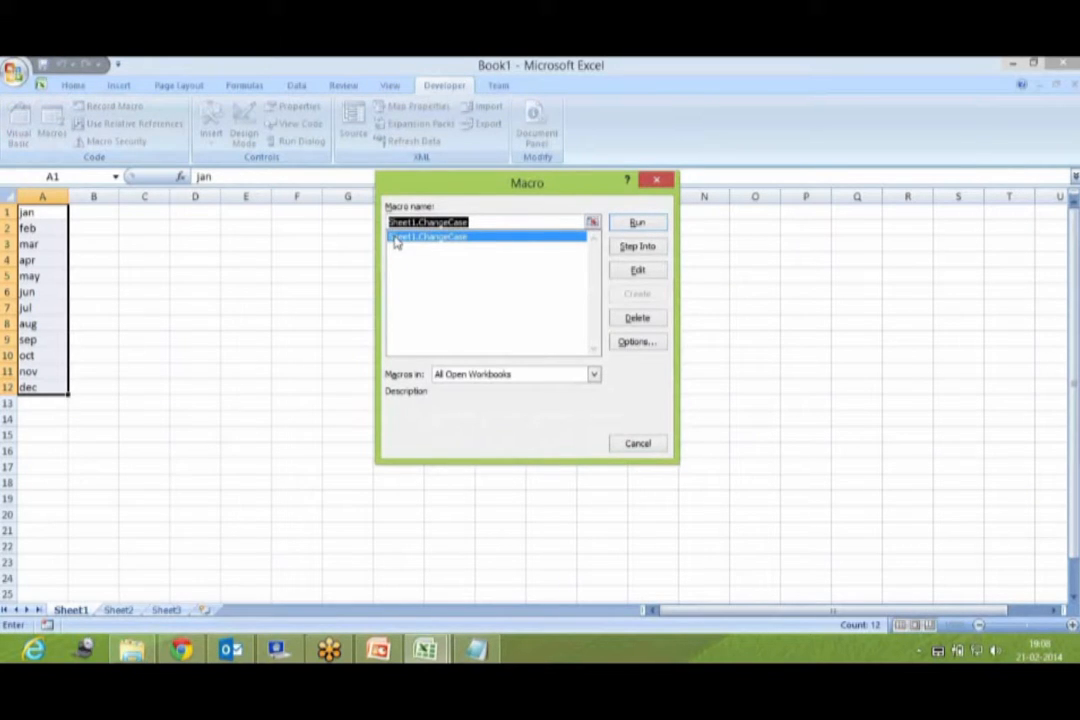
{"action": "left_click", "coordinate": [618, 342]}
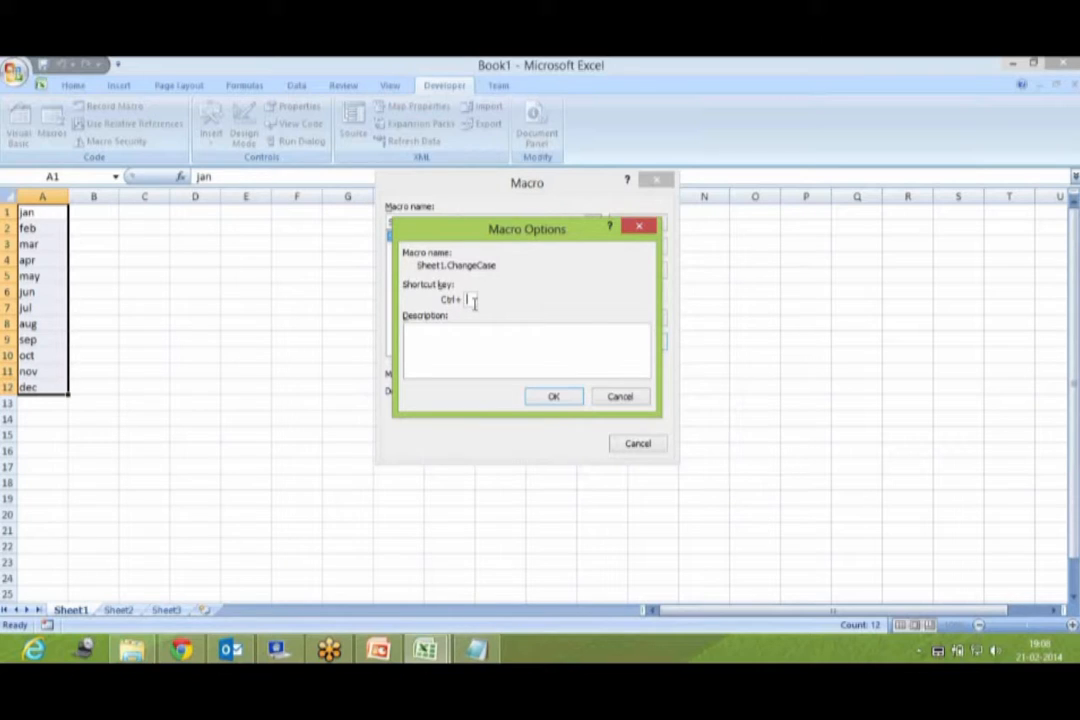
{"action": "type", "text": "C"}
{"action": "left_click", "coordinate": [553, 399]}
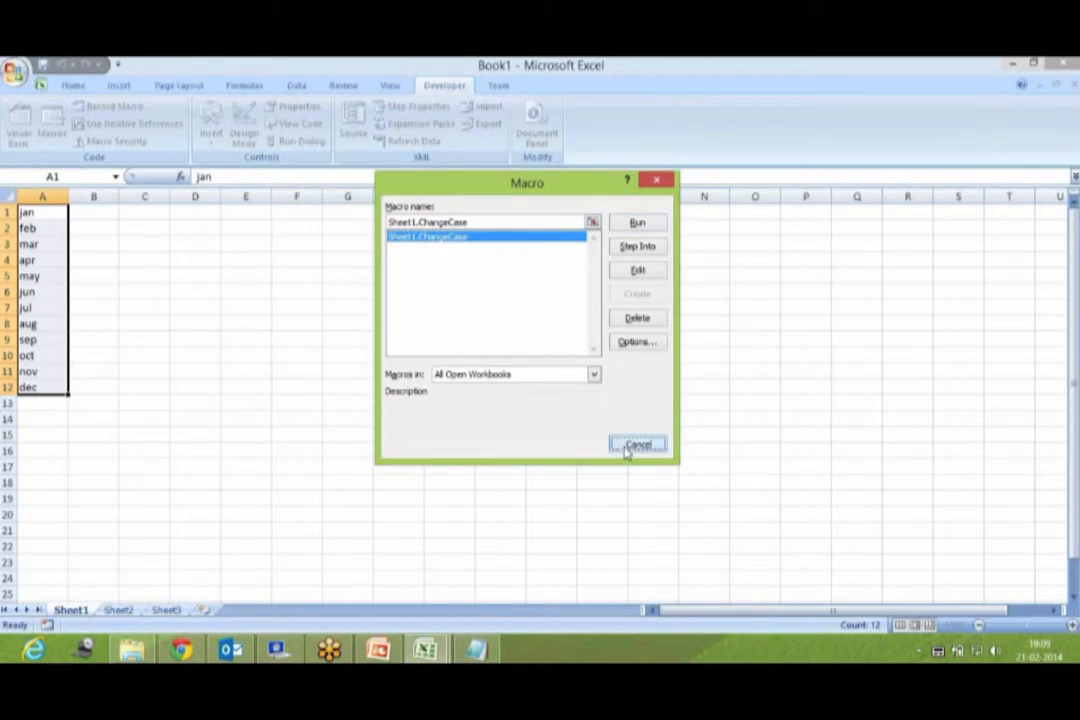
{"action": "double_click", "coordinate": [623, 445]}
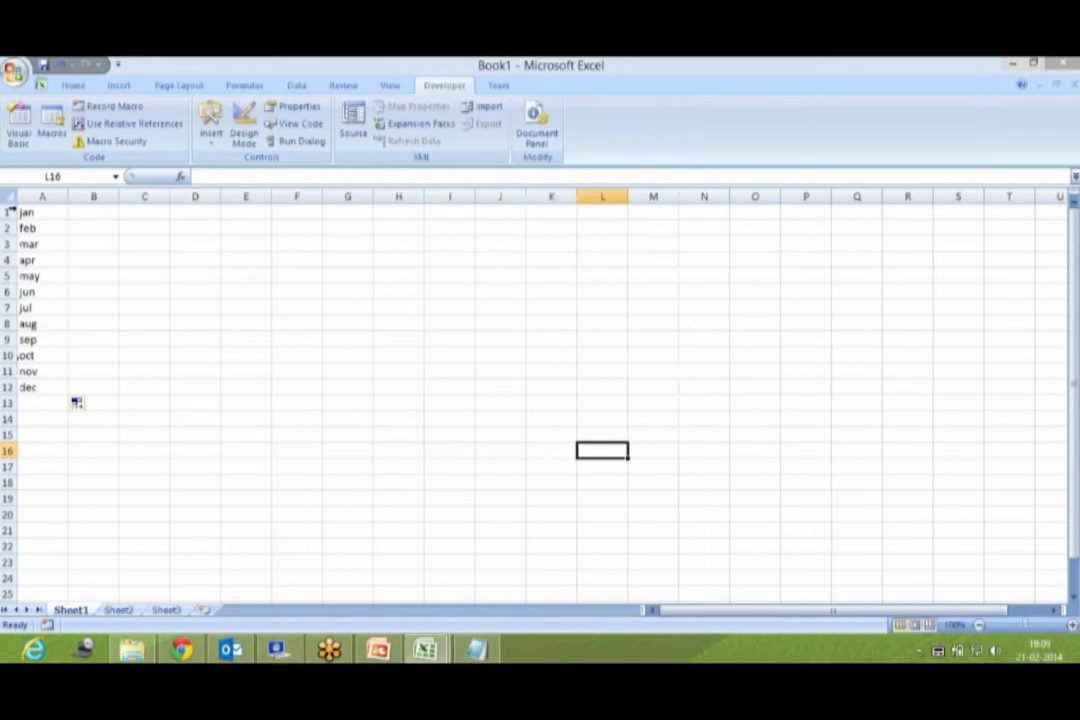
Run ChangeCase on A1:A12 with its assigned shortcut, and refill the range with lowercase months starting from jan
{"action": "left_click_drag", "start_coordinate": [31, 210], "coordinate": [40, 383]}
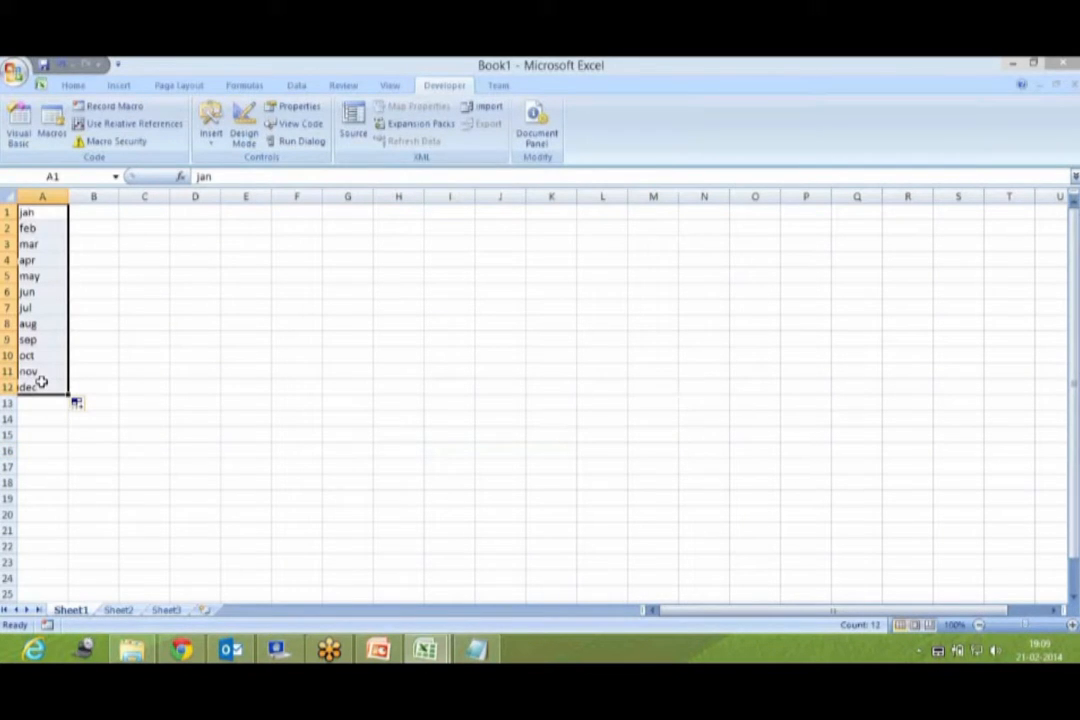
{"action": "key", "text": "ctrl+u"}
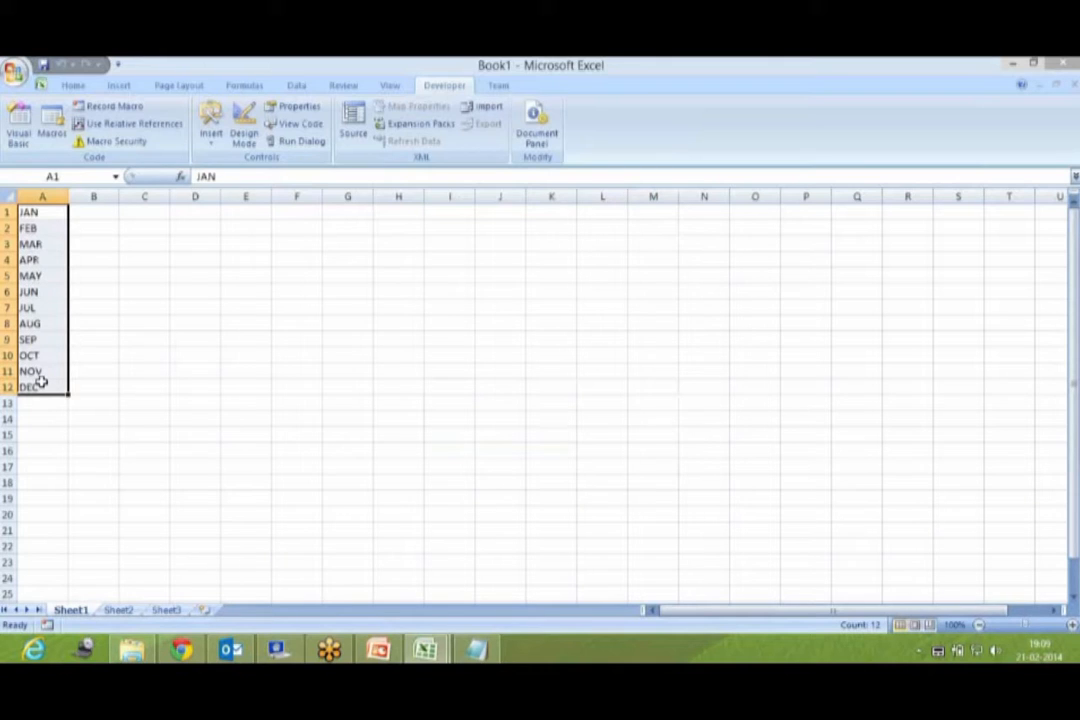
{"action": "left_click", "coordinate": [38, 208]}
{"action": "type", "text": "jan"}
{"action": "key", "text": "Return"}
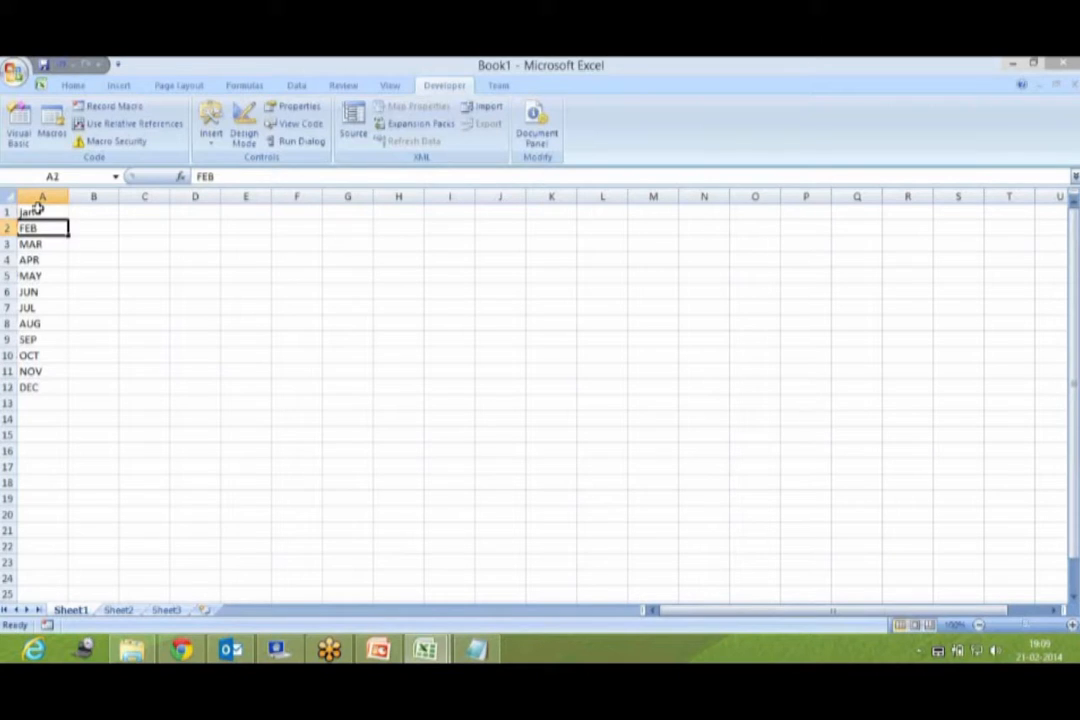
{"action": "left_click", "coordinate": [38, 208]}
{"action": "left_click_drag", "start_coordinate": [67, 218], "coordinate": [72, 397]}
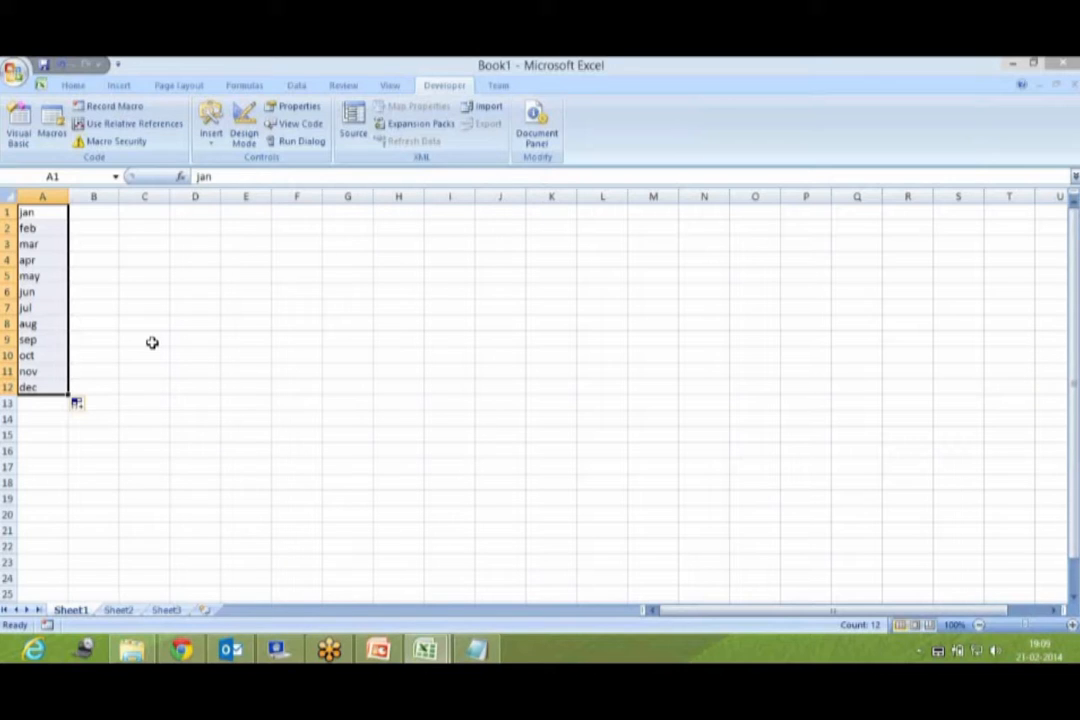
Try to save the workbook as ChangeCaseDemo.xlsx in the VBA folder on the Desktop
{"action": "left_click", "coordinate": [14, 70]}
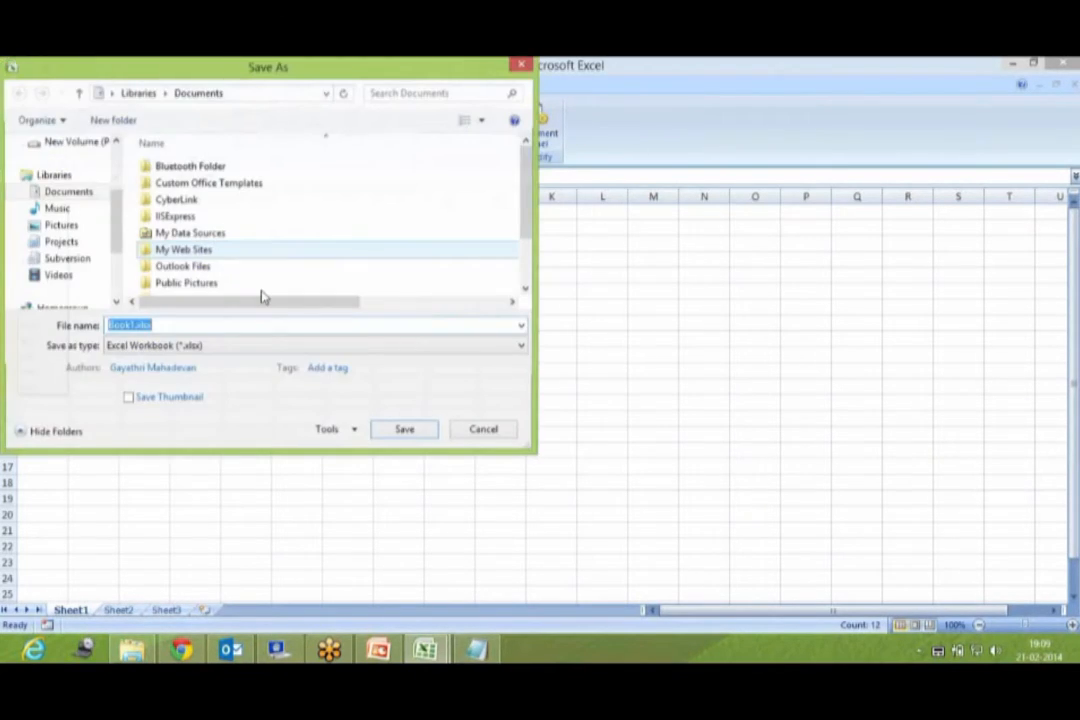
{"action": "left_click", "coordinate": [60, 176]}
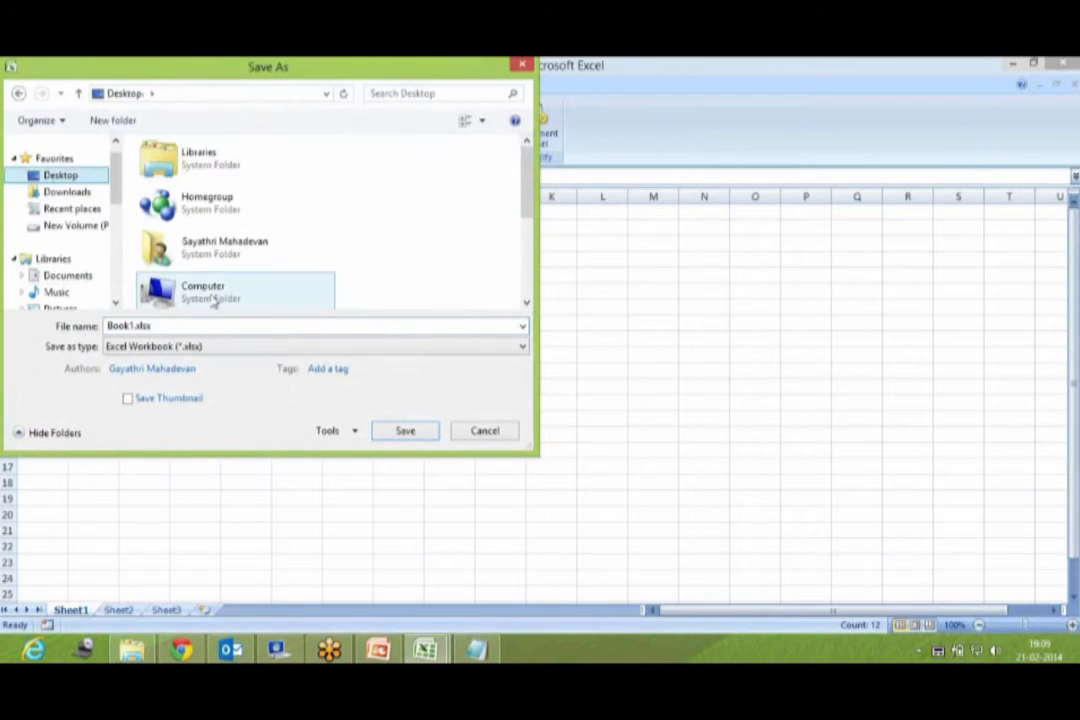
{"action": "scroll", "coordinate": [210, 298], "scroll_direction": "down", "scroll_amount": 2}
{"action": "double_click", "coordinate": [205, 296]}
{"action": "double_click", "coordinate": [131, 325]}
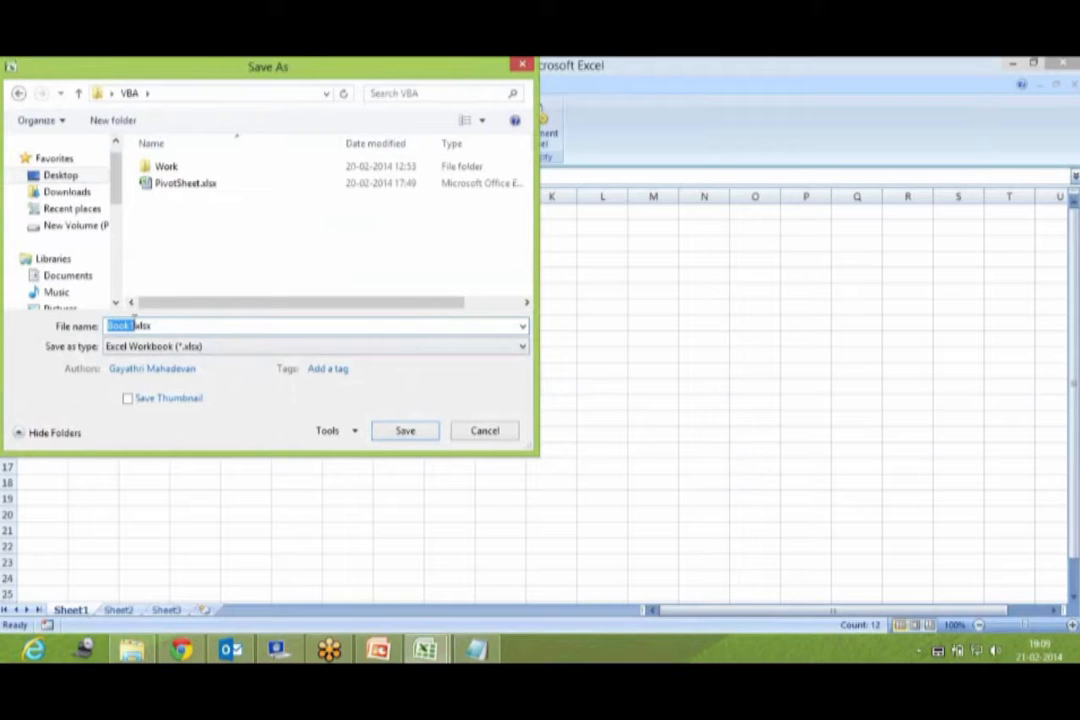
{"action": "type", "text": "ChangeCase"}
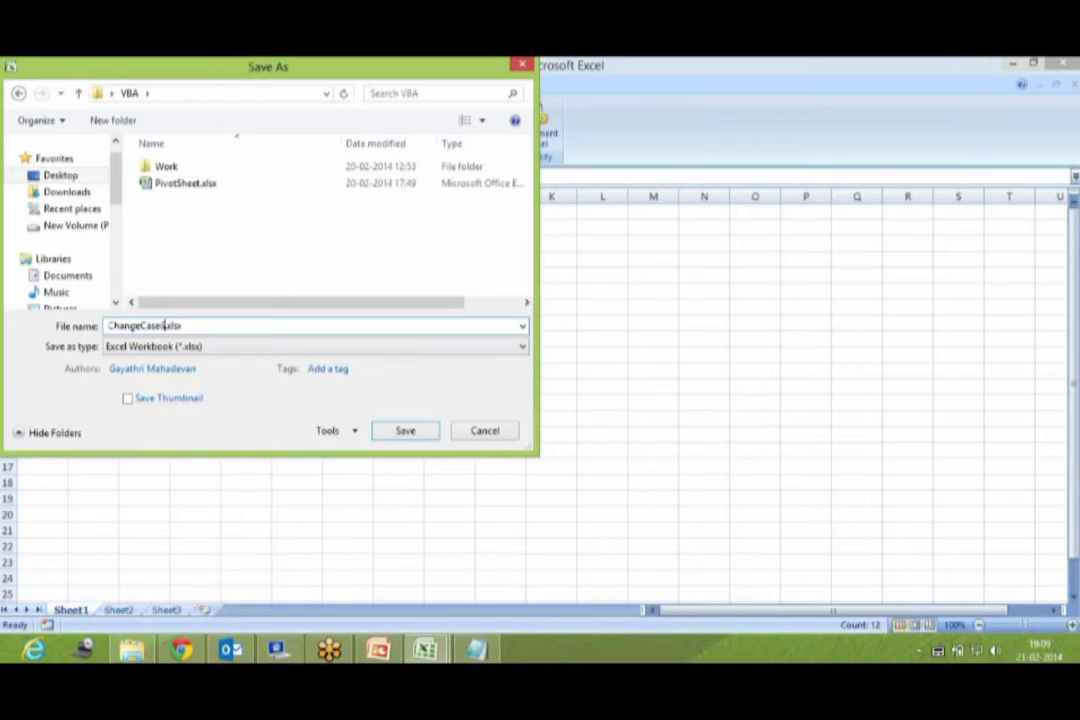
{"action": "type", "text": "Demo"}
{"action": "key", "text": "Return"}
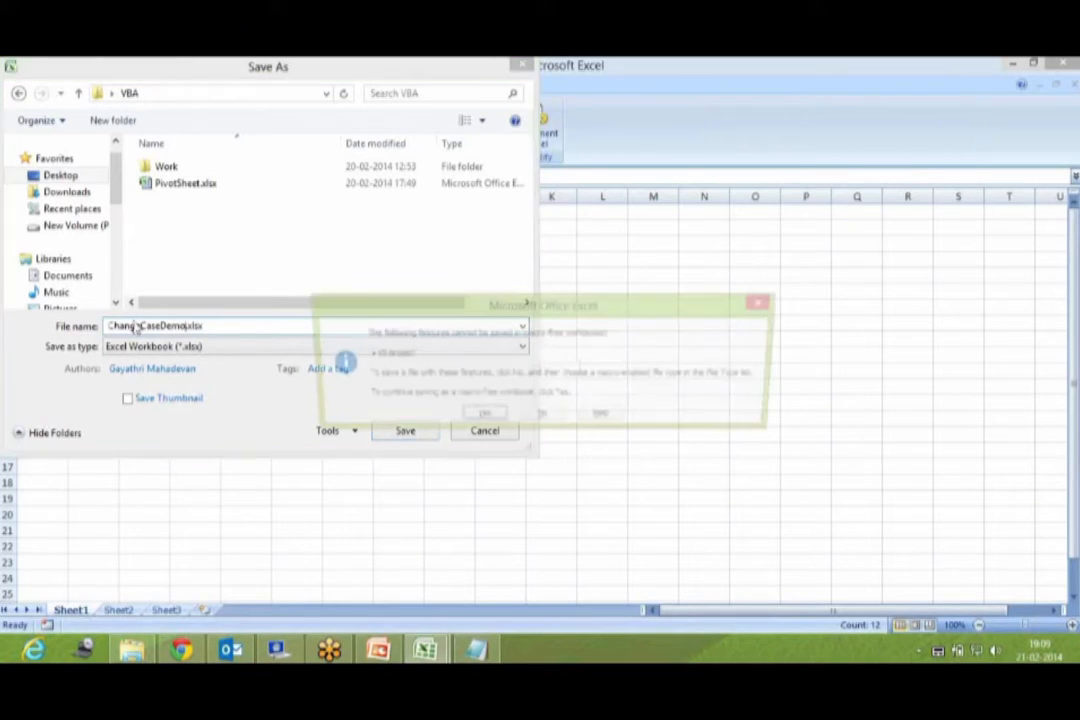
Decline the macro-free format and save ChangeCaseDemo as an Excel Macro-Enabled Workbook (*.xlsm)
{"action": "key", "text": "n"}
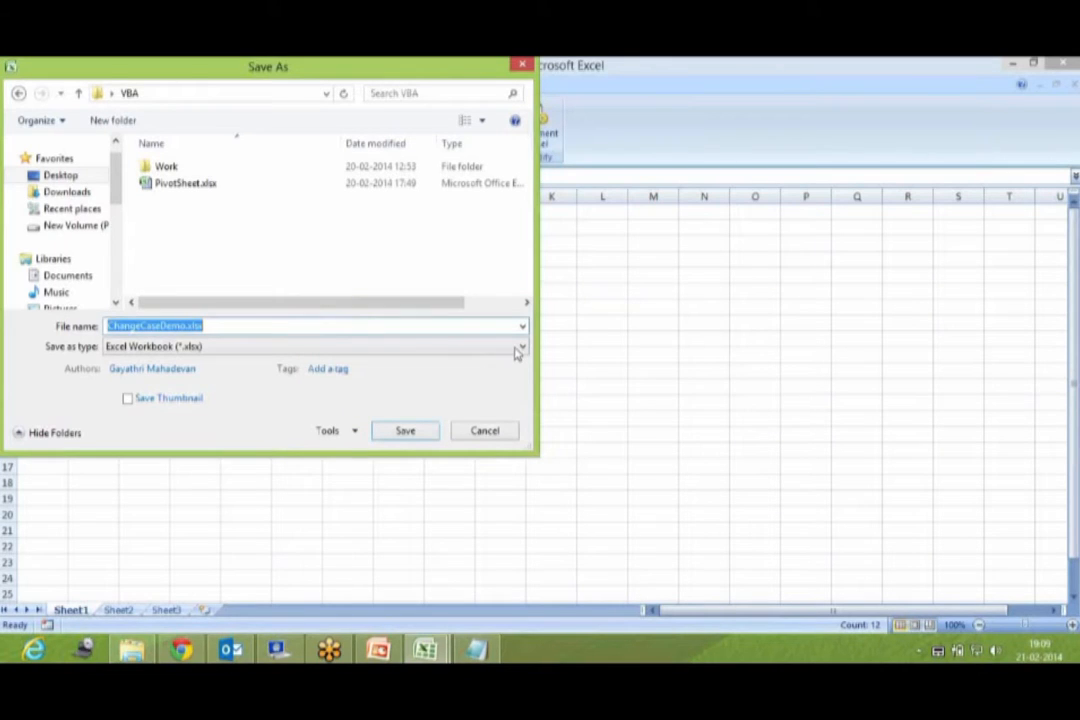
{"action": "left_click", "coordinate": [521, 347]}
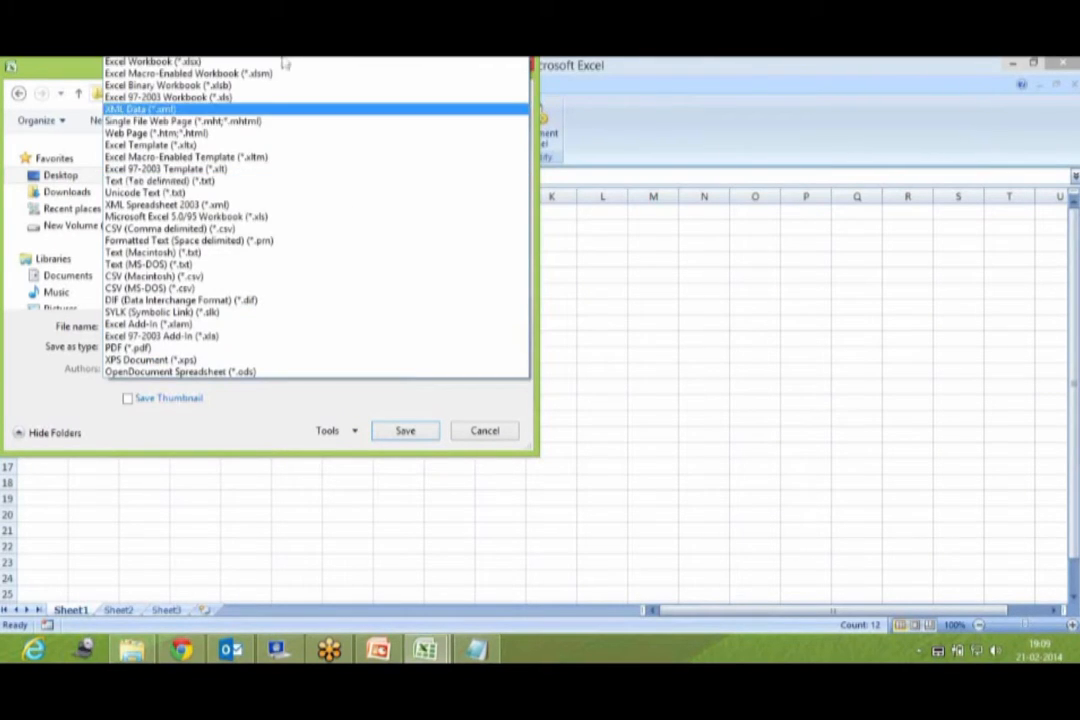
{"action": "left_click", "coordinate": [268, 74]}
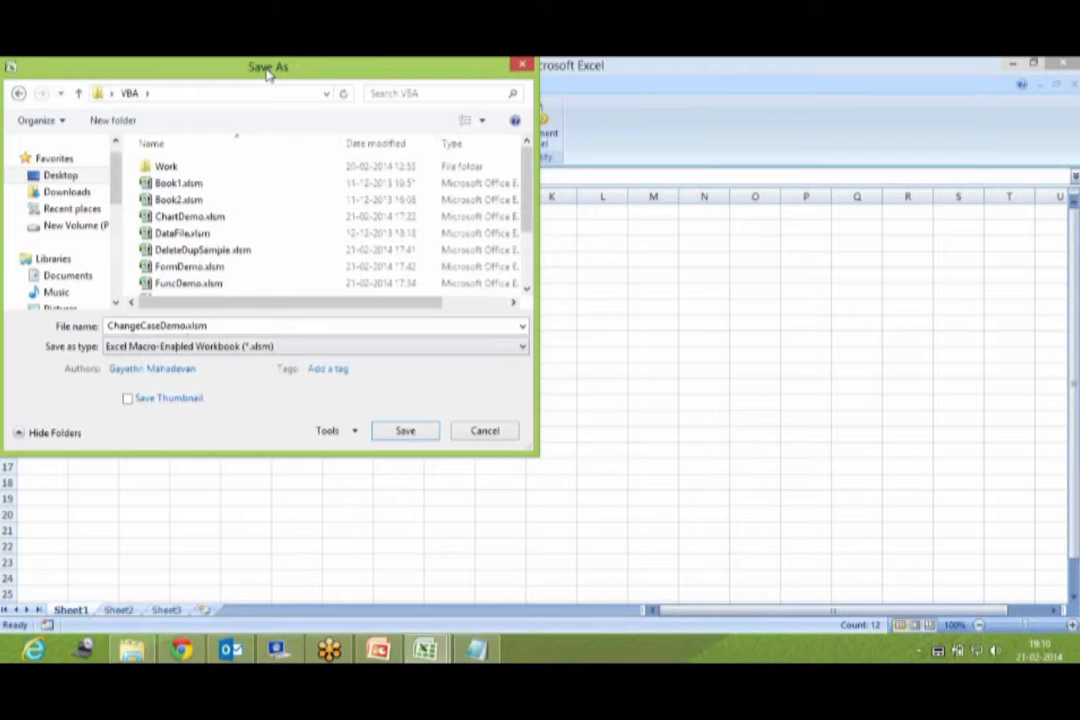
{"action": "left_click", "coordinate": [381, 430]}
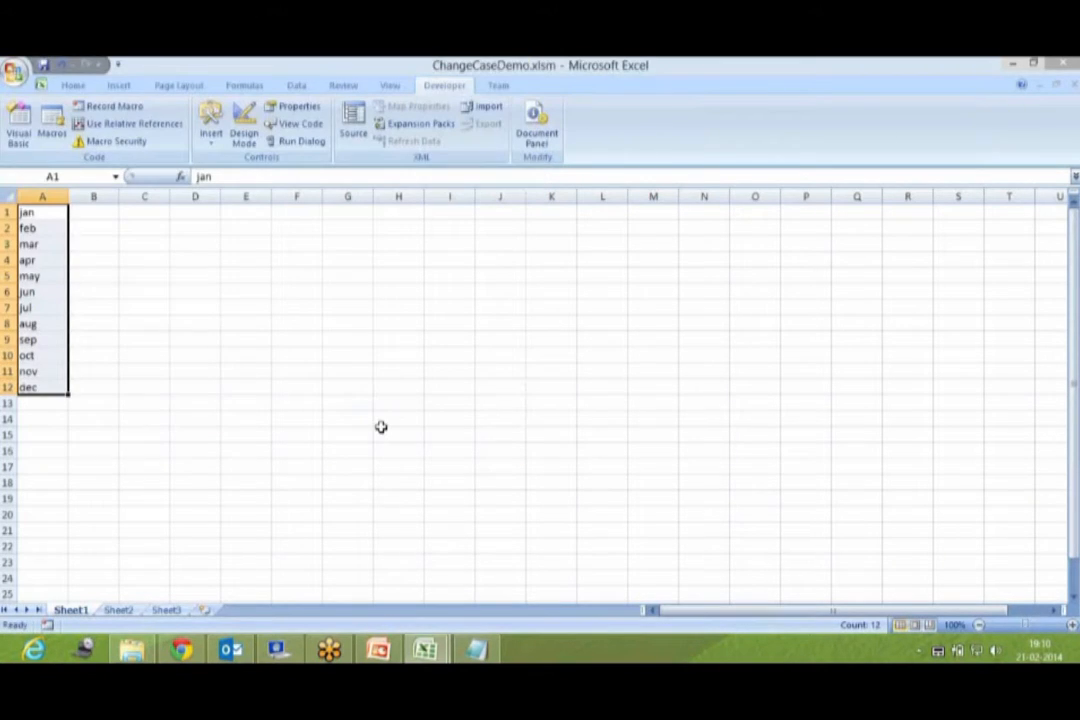
Close the ChangeCaseDemo.xlsm workbook and create a new blank workbook
{"action": "left_click", "coordinate": [16, 73]}
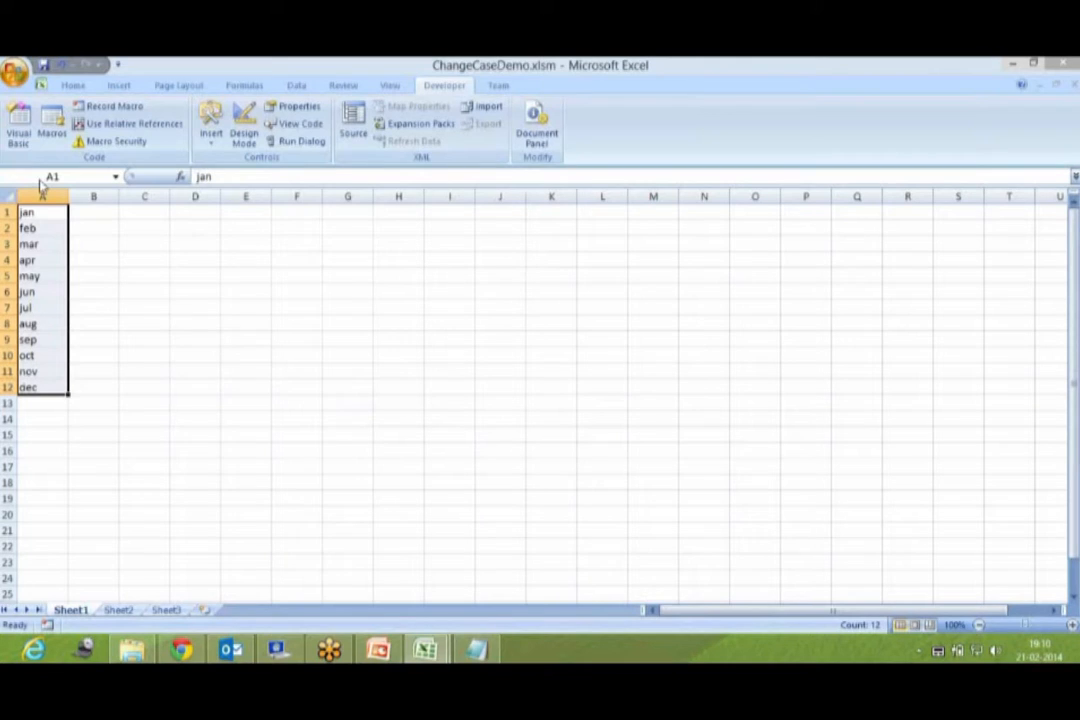
{"action": "left_click", "coordinate": [48, 389]}
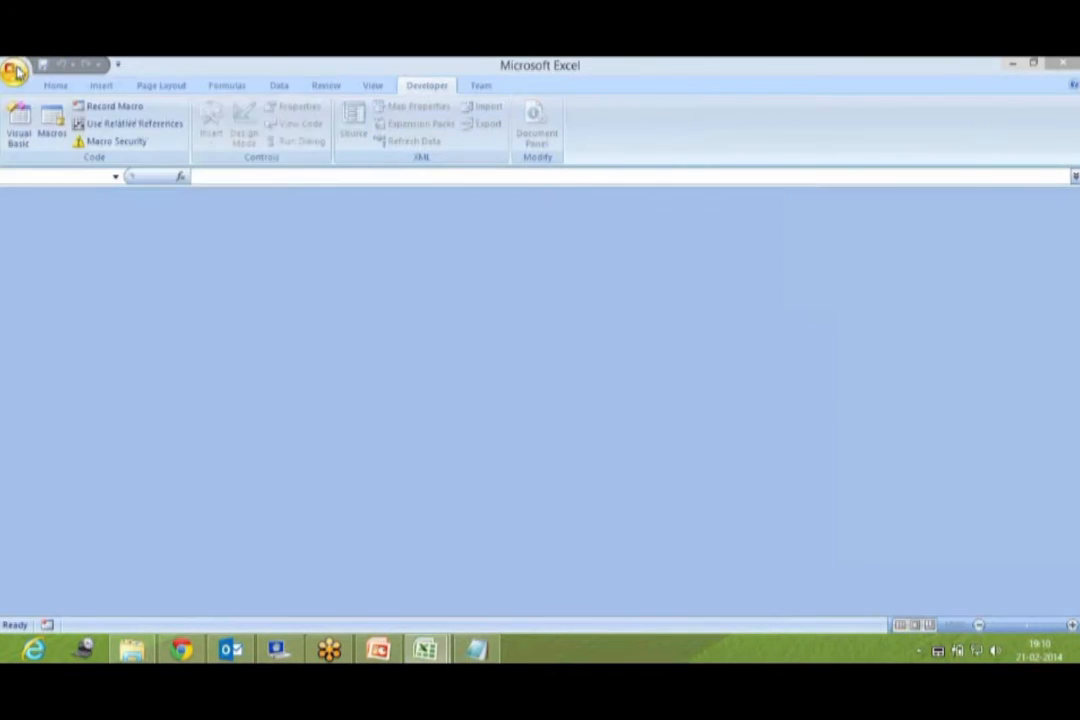
{"action": "left_click", "coordinate": [16, 72]}
{"action": "left_click", "coordinate": [42, 142]}
{"action": "left_click", "coordinate": [22, 80]}
{"action": "left_click", "coordinate": [25, 99]}
{"action": "key", "text": "Return"}
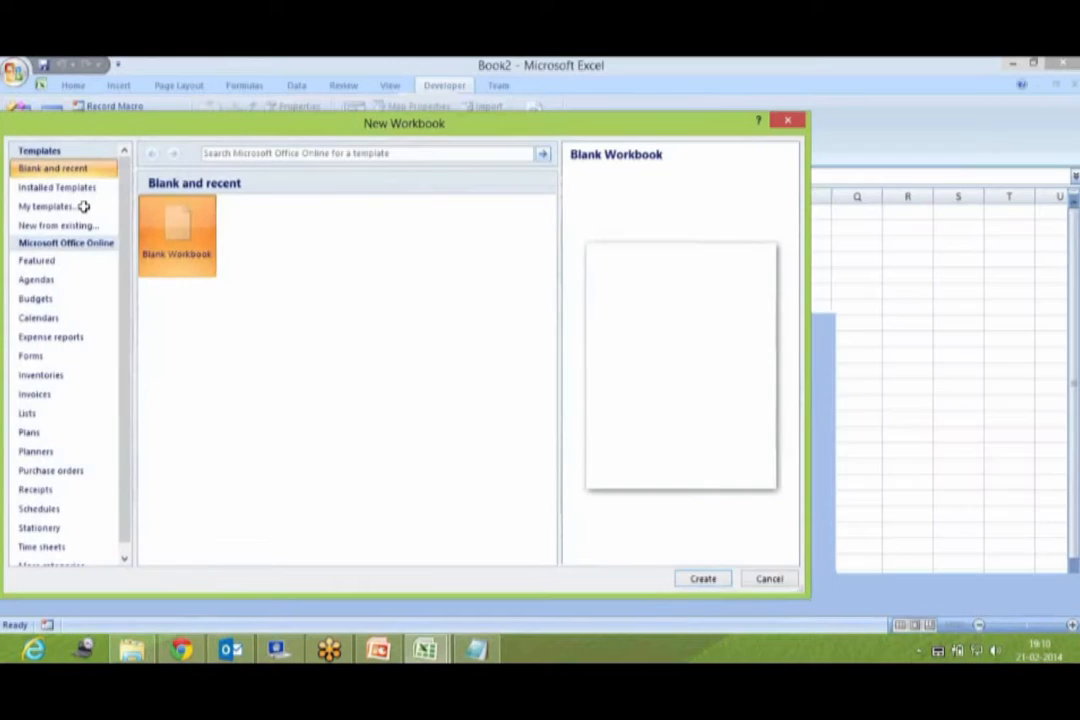
Enter jan in cell A1 of the new workbook and autofill the month names down to A13
{"action": "type", "text": "jan"}
{"action": "key", "text": "Return"}
{"action": "left_click", "coordinate": [42, 214]}
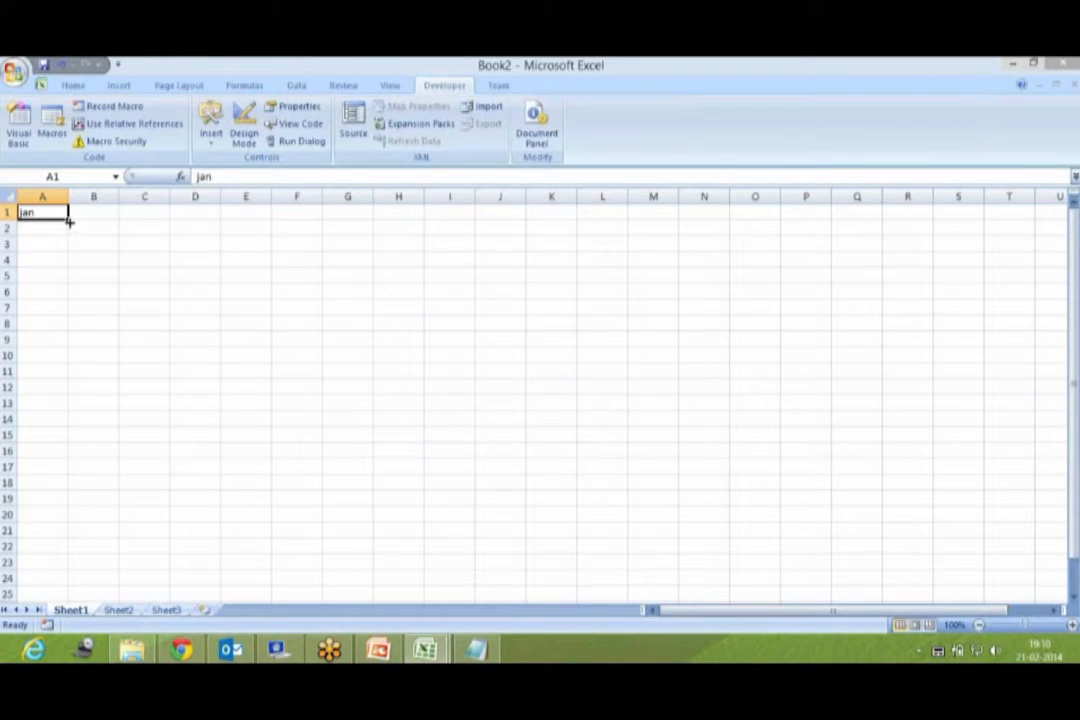
{"action": "left_click_drag", "start_coordinate": [69, 221], "coordinate": [53, 407]}
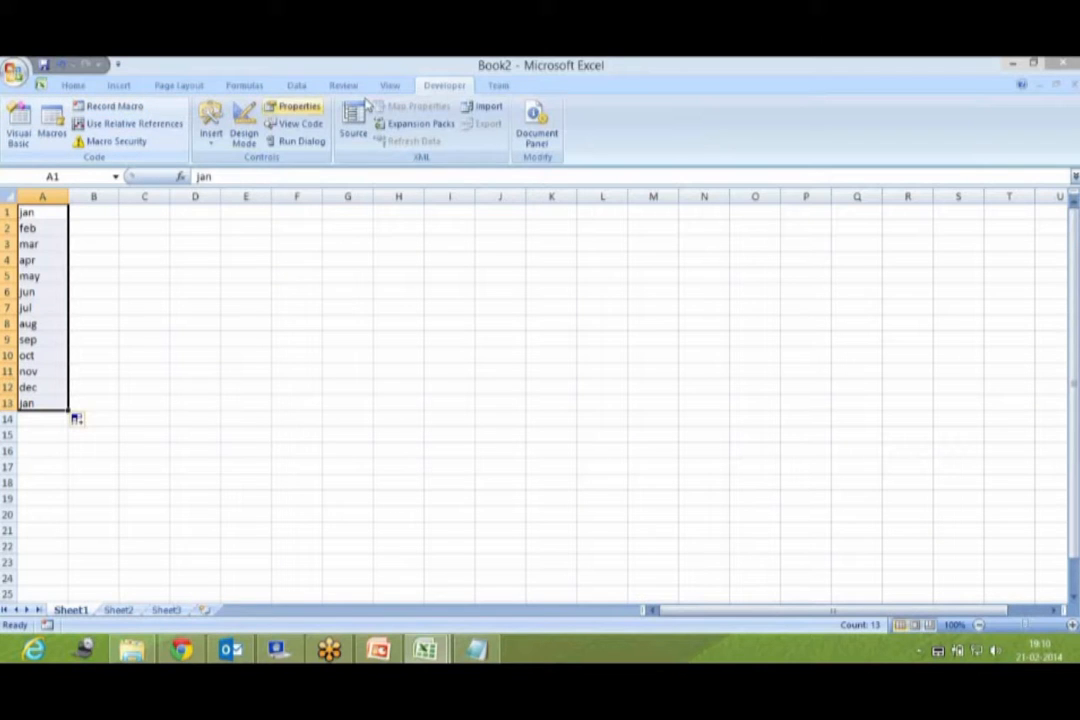
Check the new workbook's project for macro code in the Visual Basic editor and return to the worksheet
{"action": "left_click", "coordinate": [20, 130]}
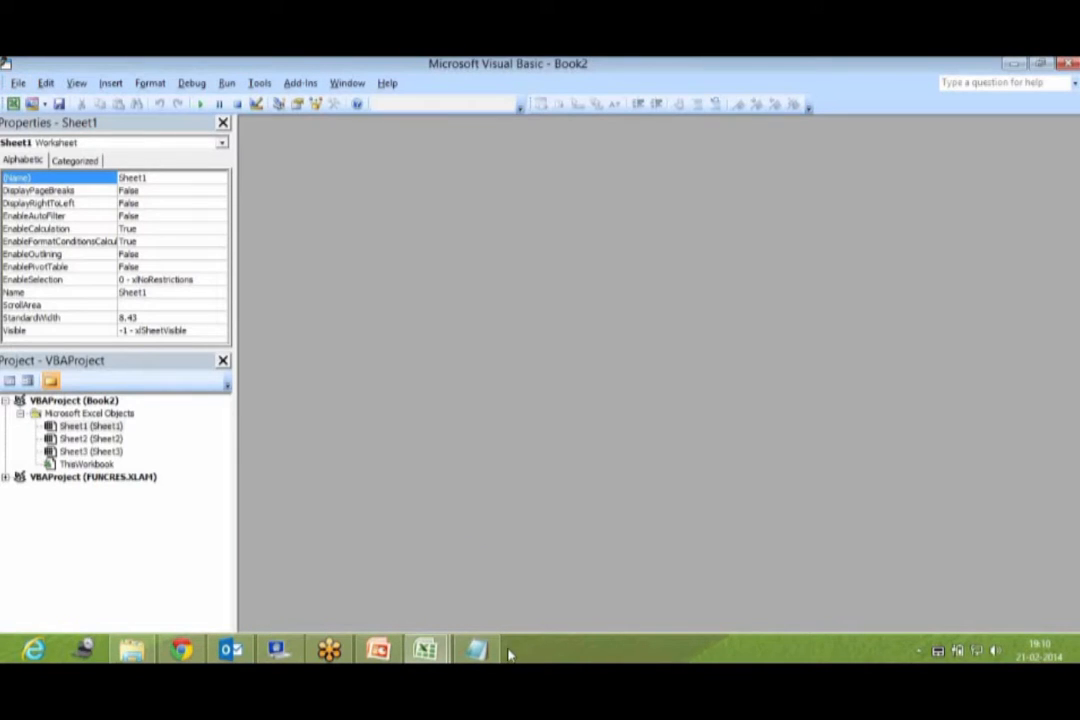
{"action": "mouse_move", "coordinate": [436, 655]}
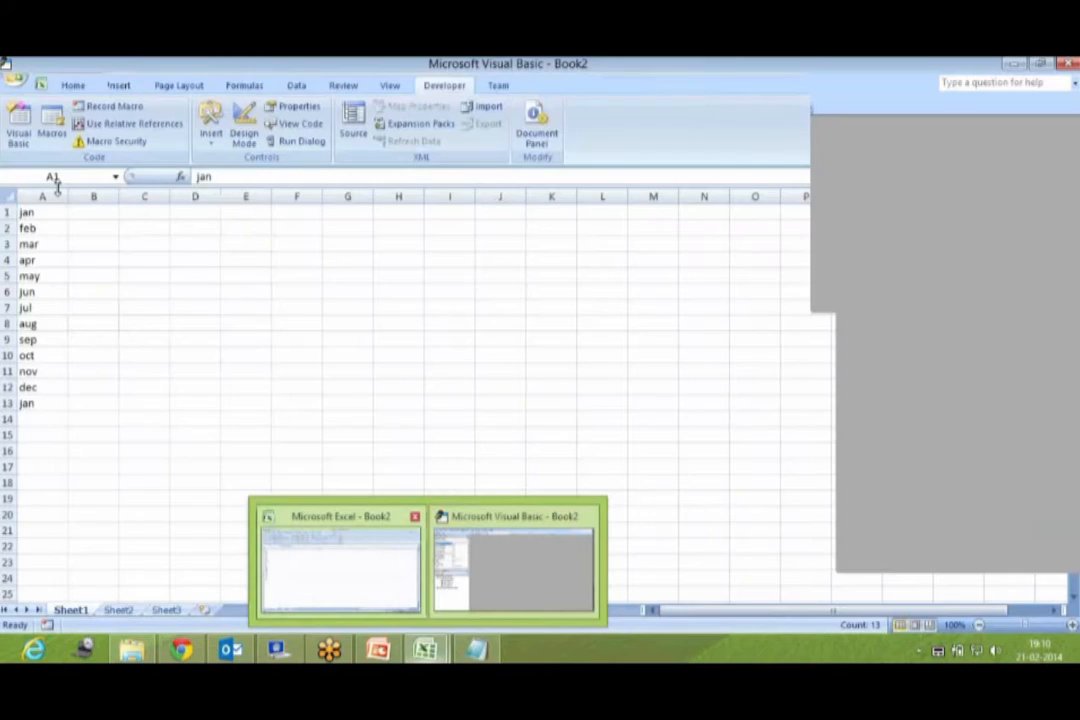
{"action": "left_click", "coordinate": [398, 595]}
Close the new workbook without saving and reopen ChangeCaseDemo.xlsm from the recent documents
{"action": "left_click", "coordinate": [15, 70]}
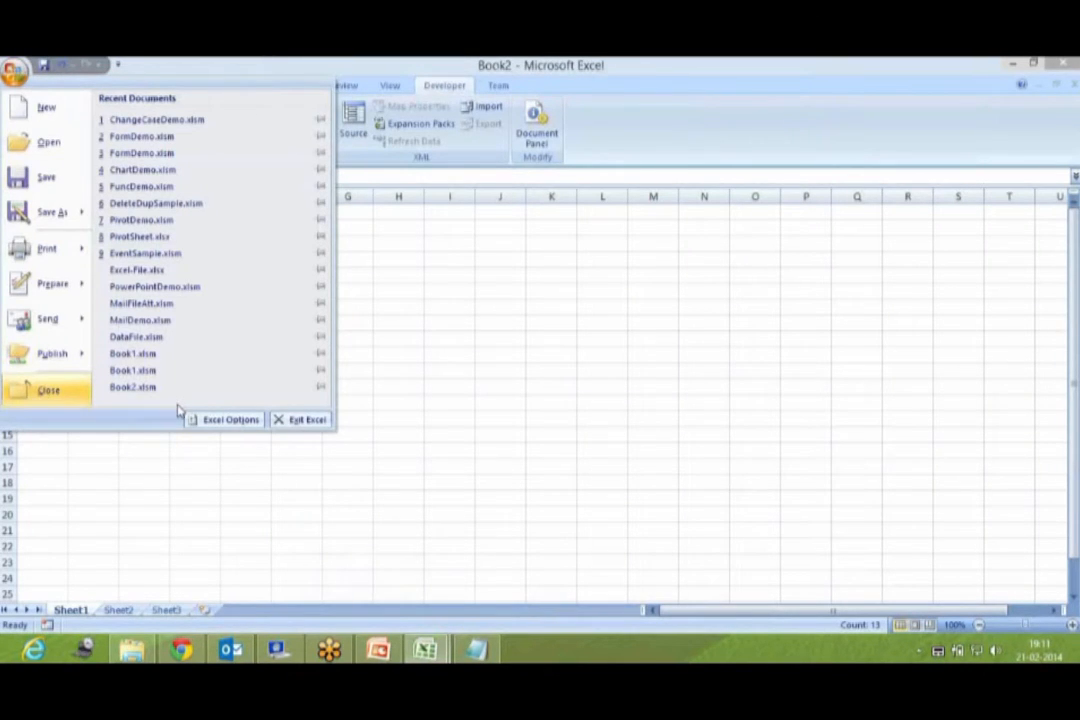
{"action": "left_click", "coordinate": [300, 419]}
{"action": "left_click", "coordinate": [541, 393]}
{"action": "left_click", "coordinate": [15, 70]}
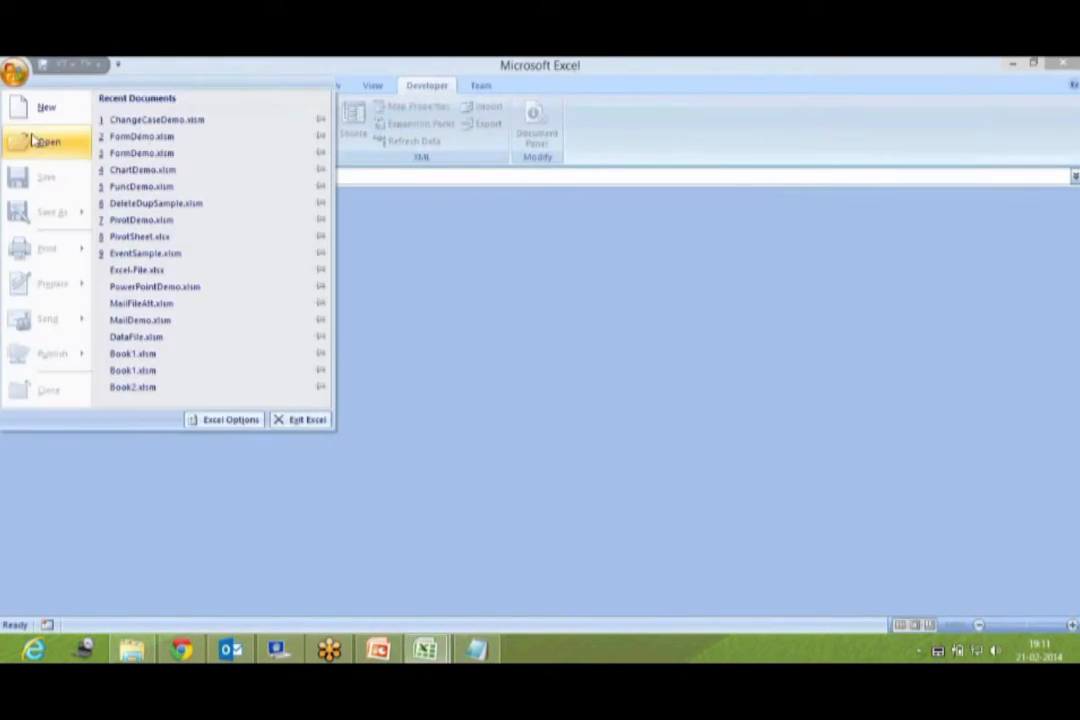
{"action": "left_click", "coordinate": [135, 120]}
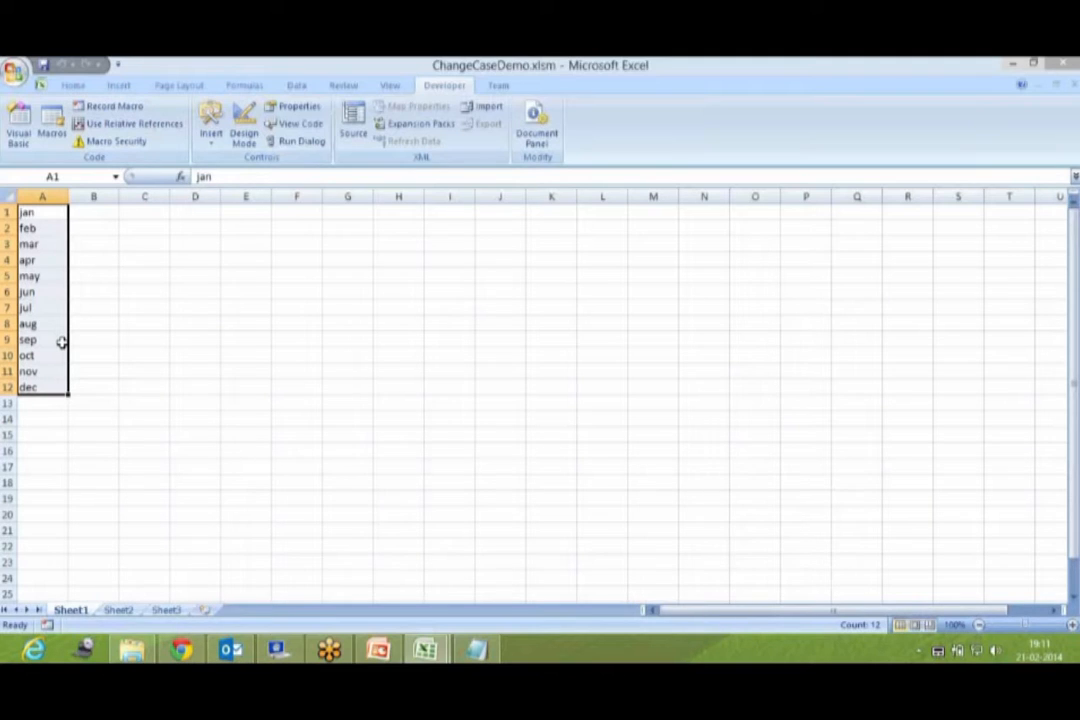
Copy the ChangeCase macro from Sheet1's code into a newly inserted module of ChangeCaseDemo.xlsm and return to the worksheet
{"action": "left_click", "coordinate": [21, 146]}
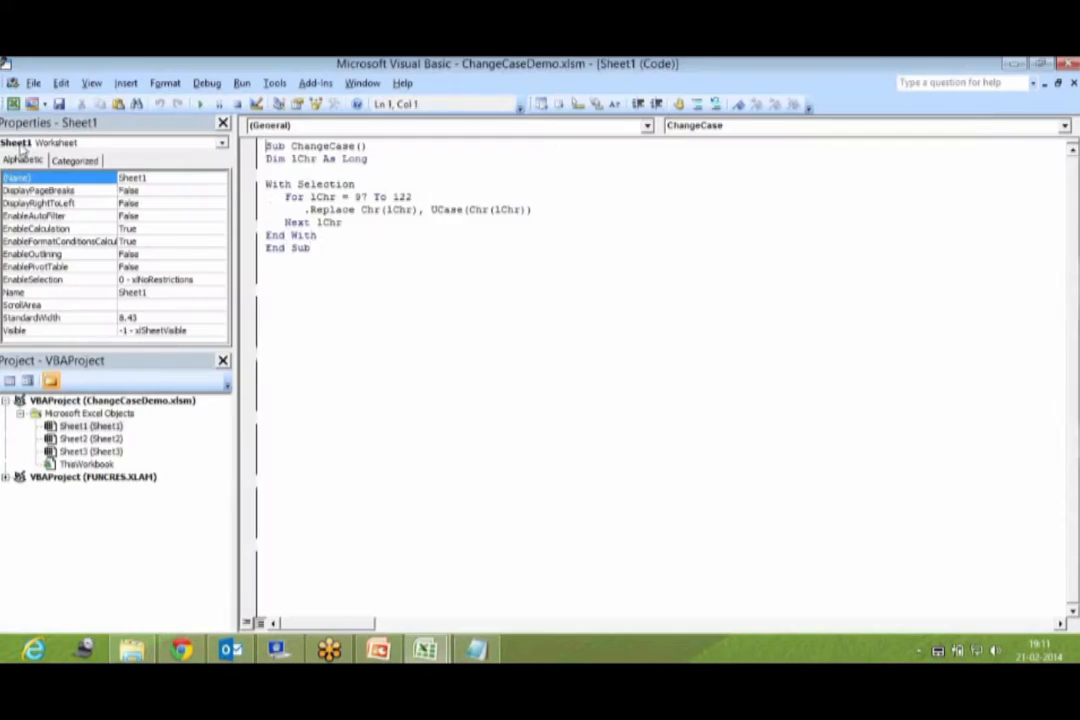
{"action": "left_click_drag", "start_coordinate": [312, 249], "coordinate": [257, 142]}
{"action": "key", "text": "ctrl+c"}
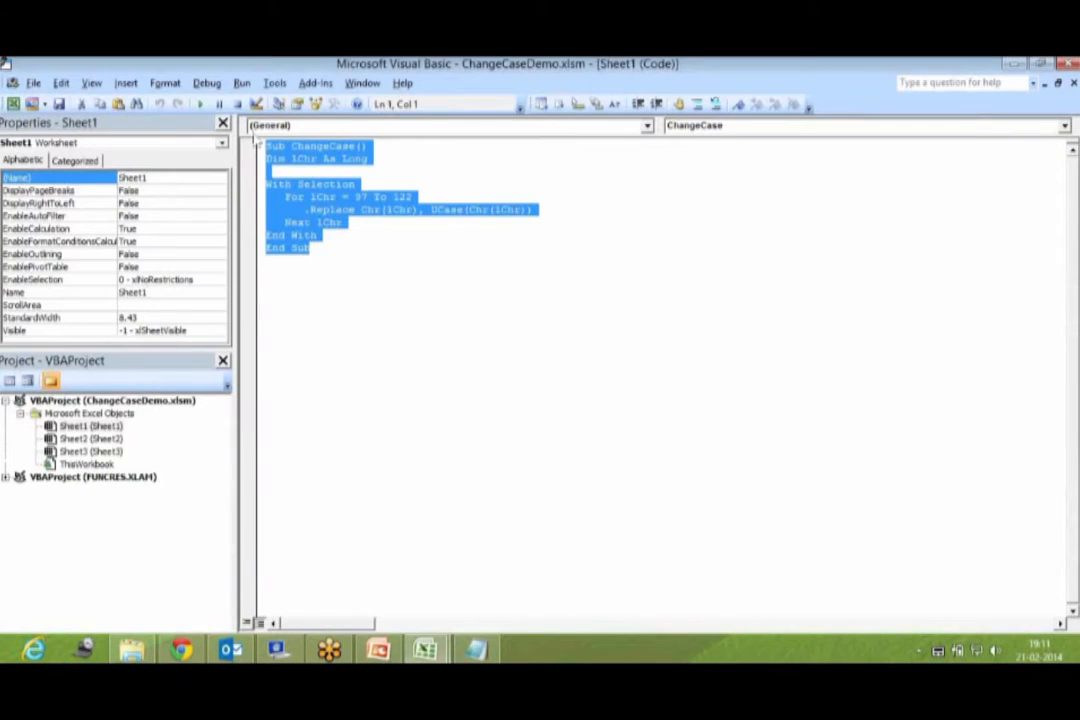
{"action": "left_click", "coordinate": [73, 412]}
{"action": "right_click", "coordinate": [73, 412]}
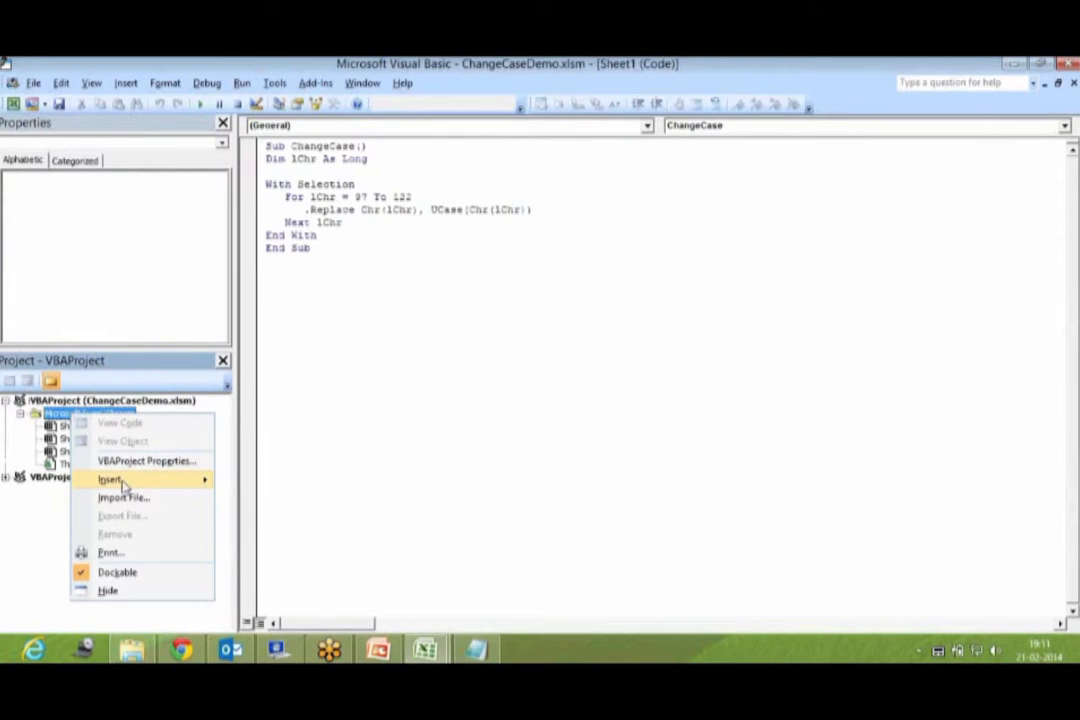
{"action": "mouse_move", "coordinate": [122, 484]}
{"action": "left_click", "coordinate": [285, 503]}
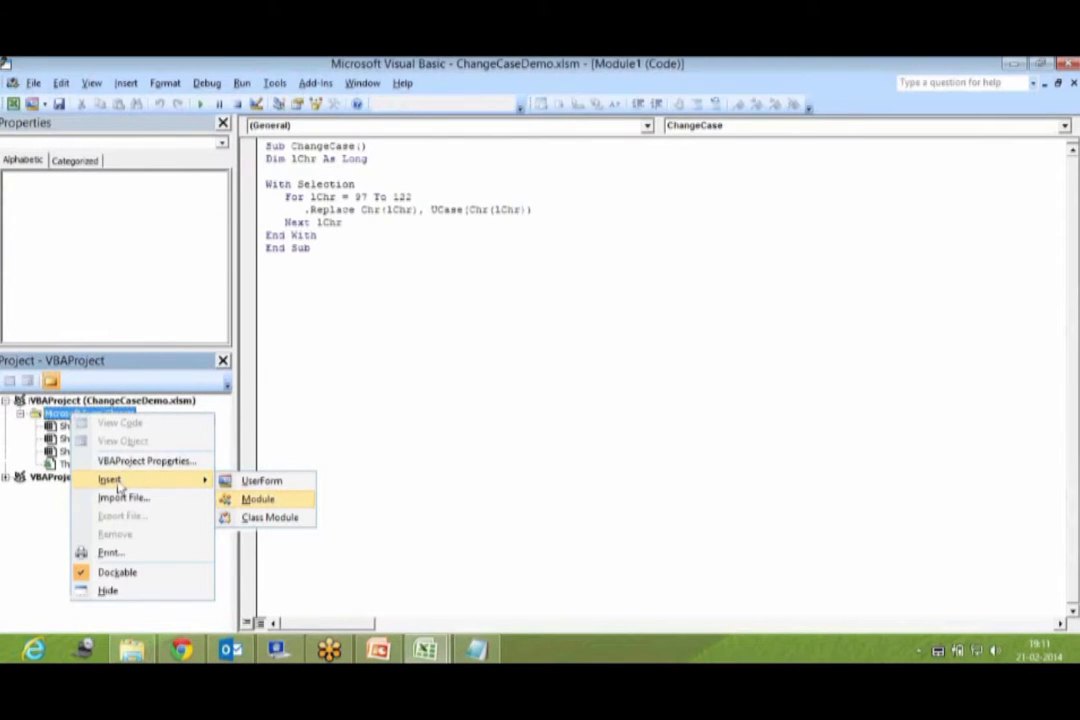
{"action": "key", "text": "ctrl+v"}
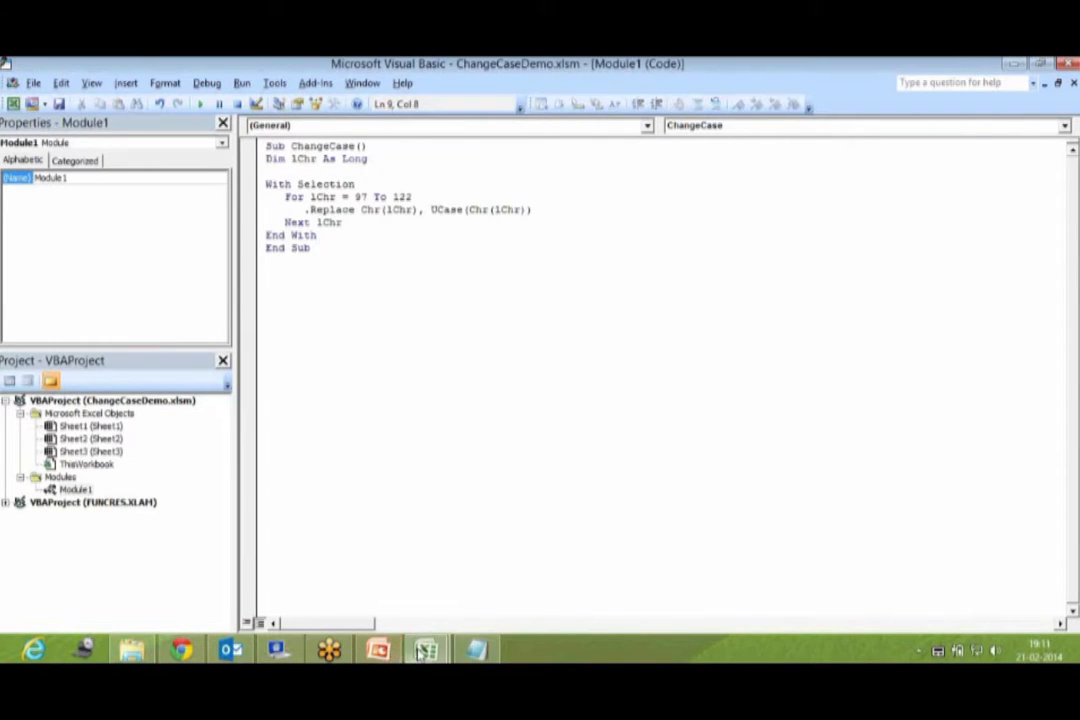
{"action": "mouse_move", "coordinate": [425, 650]}
{"action": "left_click", "coordinate": [345, 604]}
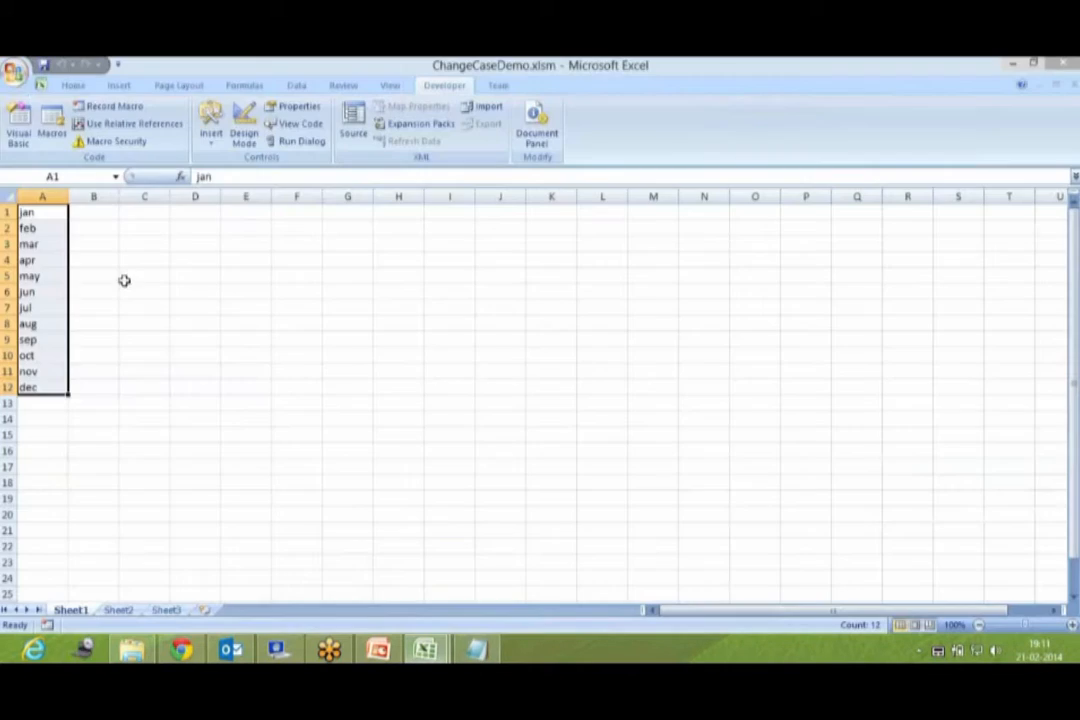
{"action": "left_click", "coordinate": [14, 72]}
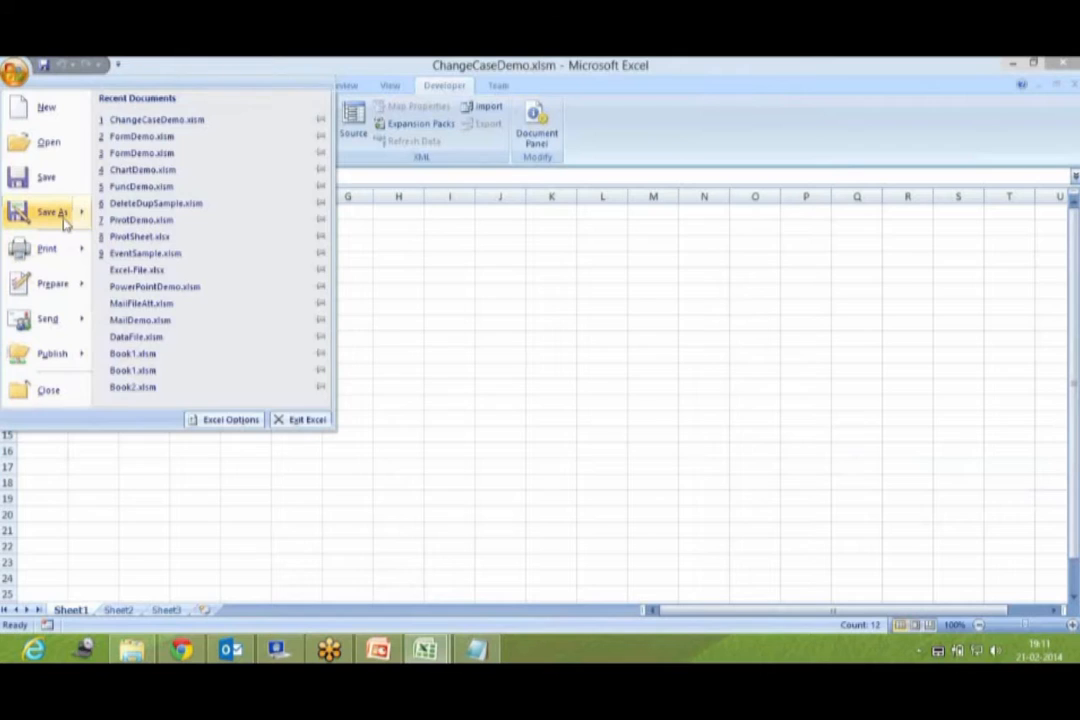
{"action": "mouse_move", "coordinate": [66, 224]}
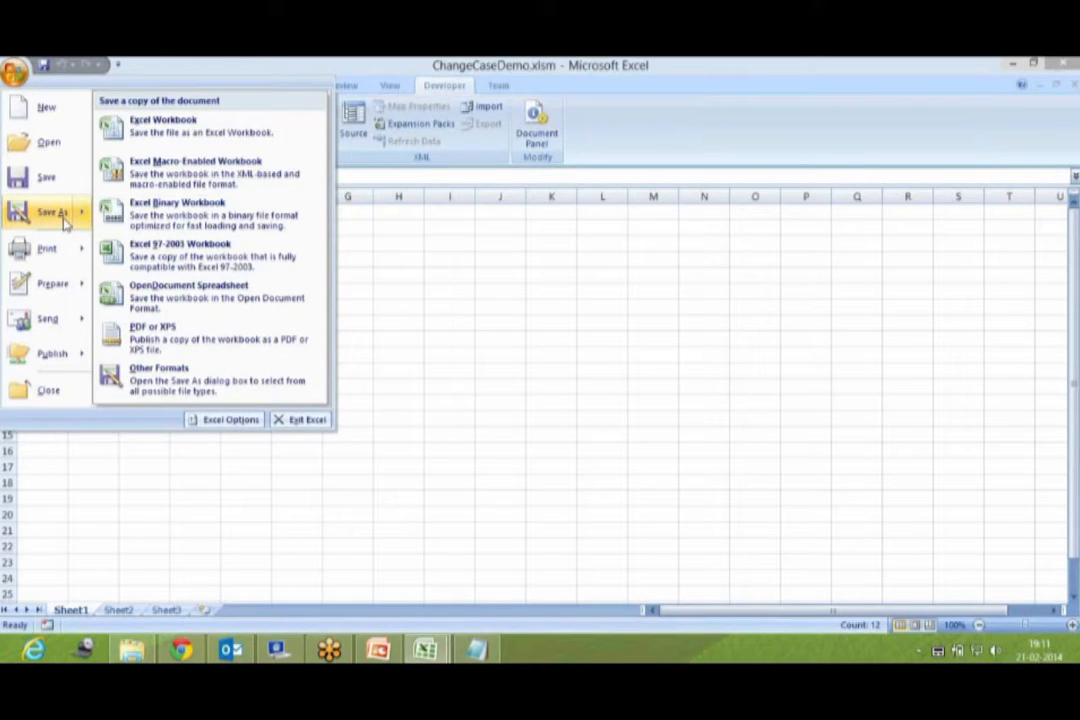
{"action": "left_click", "coordinate": [53, 213]}
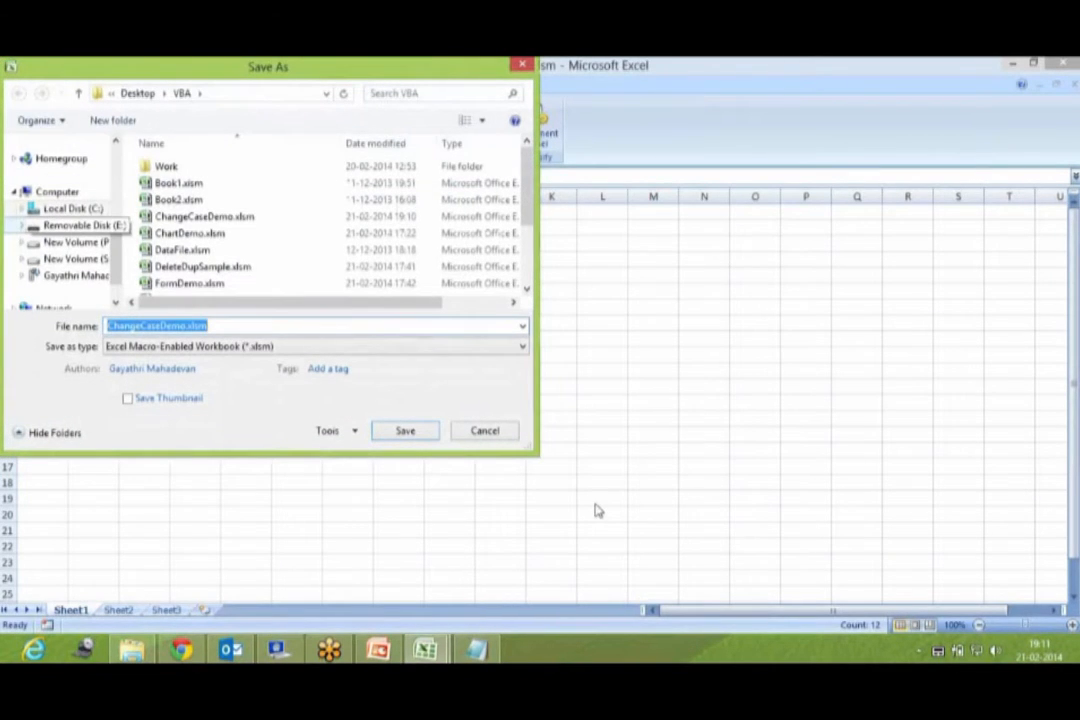
{"action": "left_click", "coordinate": [487, 432]}
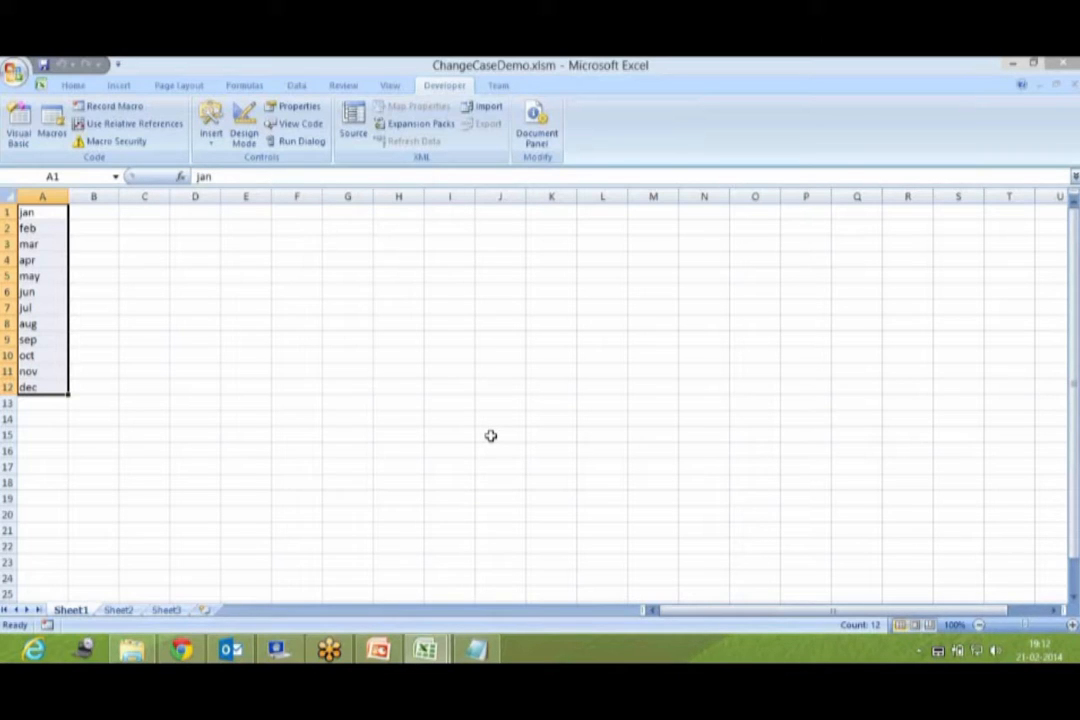
Save the workbook as the Excel Add-In (*.xlam) ChangeCaseDemo.xlam in the default AddIns folder
{"action": "left_click", "coordinate": [14, 72]}
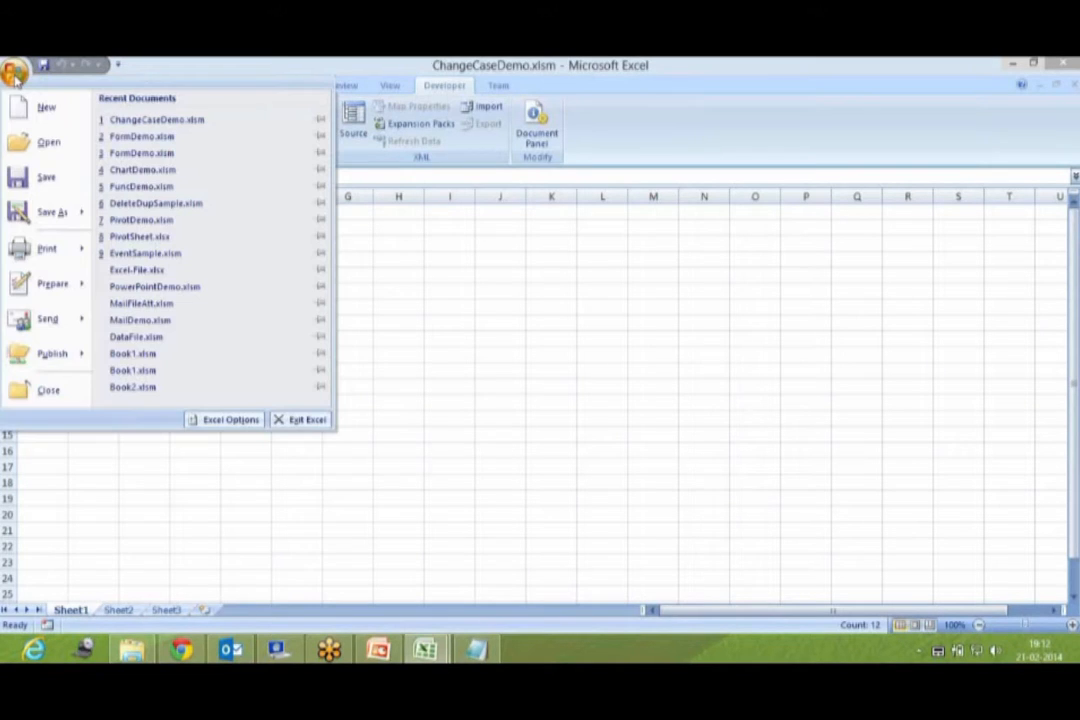
{"action": "left_click", "coordinate": [35, 213]}
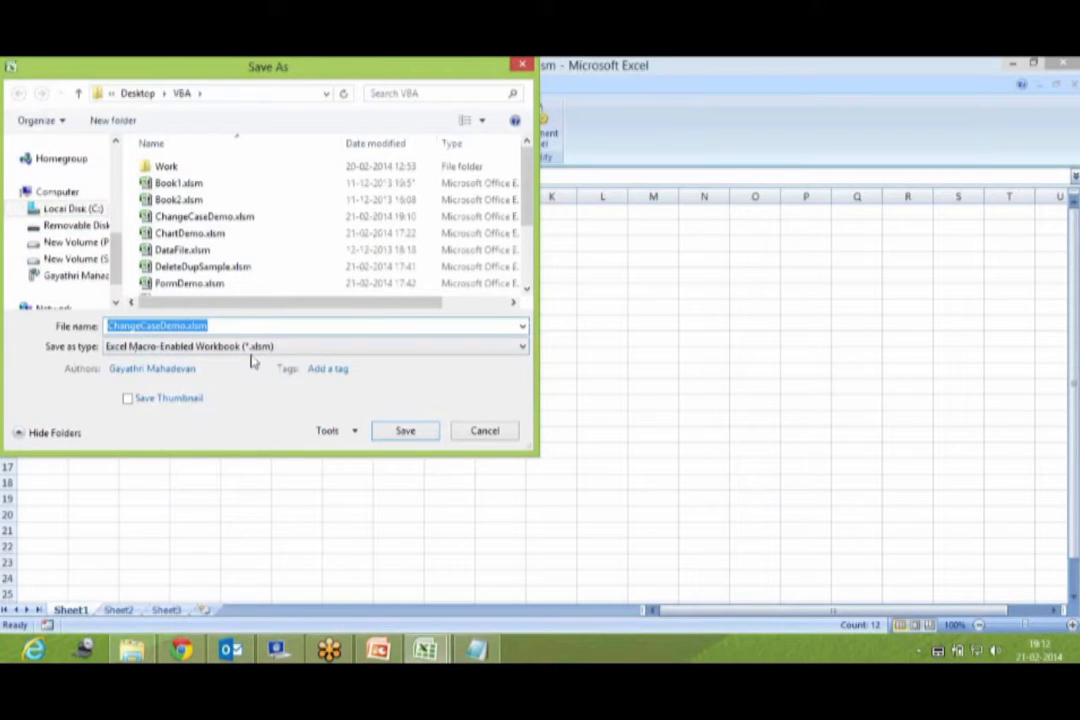
{"action": "left_click", "coordinate": [510, 347]}
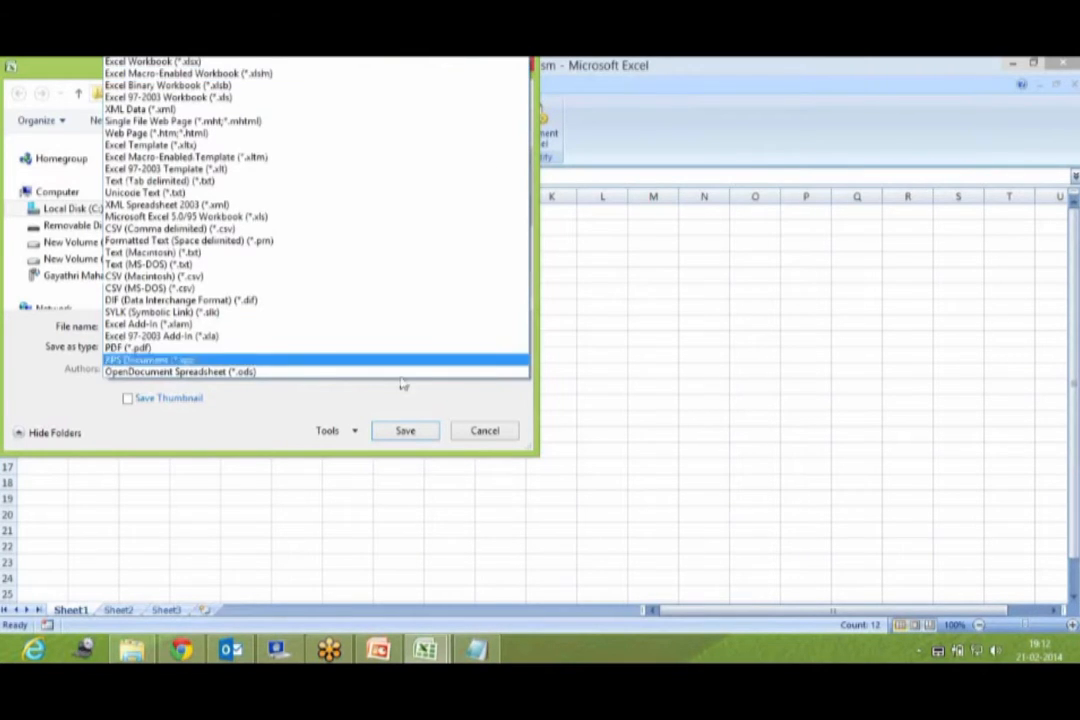
{"action": "left_click", "coordinate": [288, 325]}
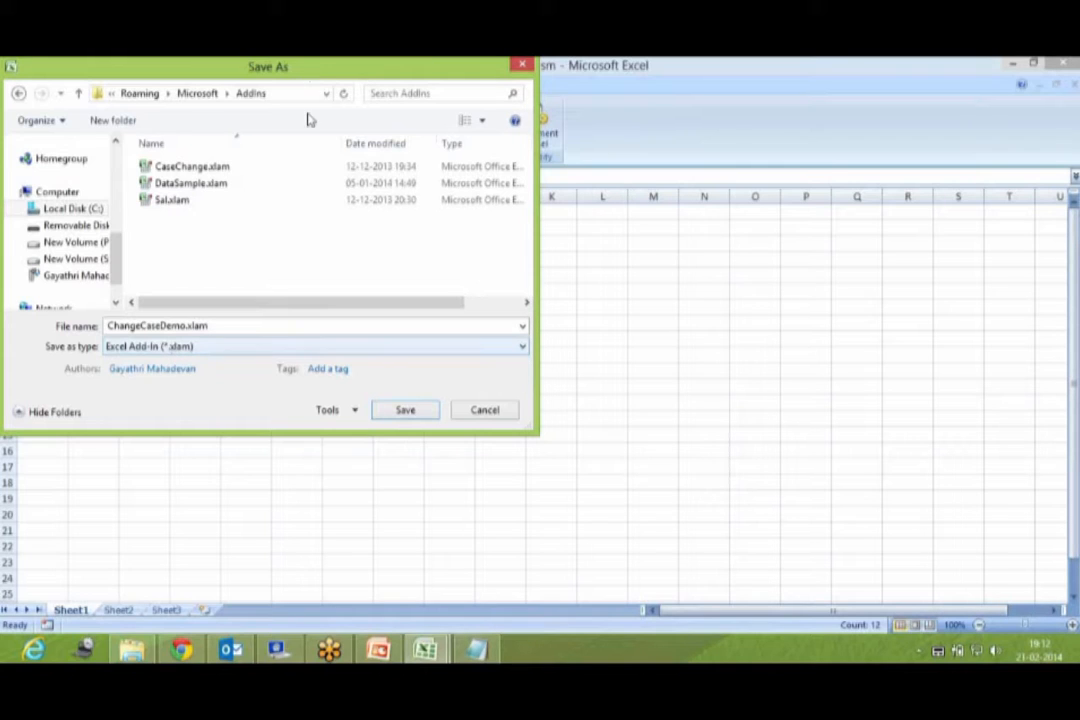
{"action": "left_click_drag", "start_coordinate": [322, 67], "coordinate": [338, 153]}
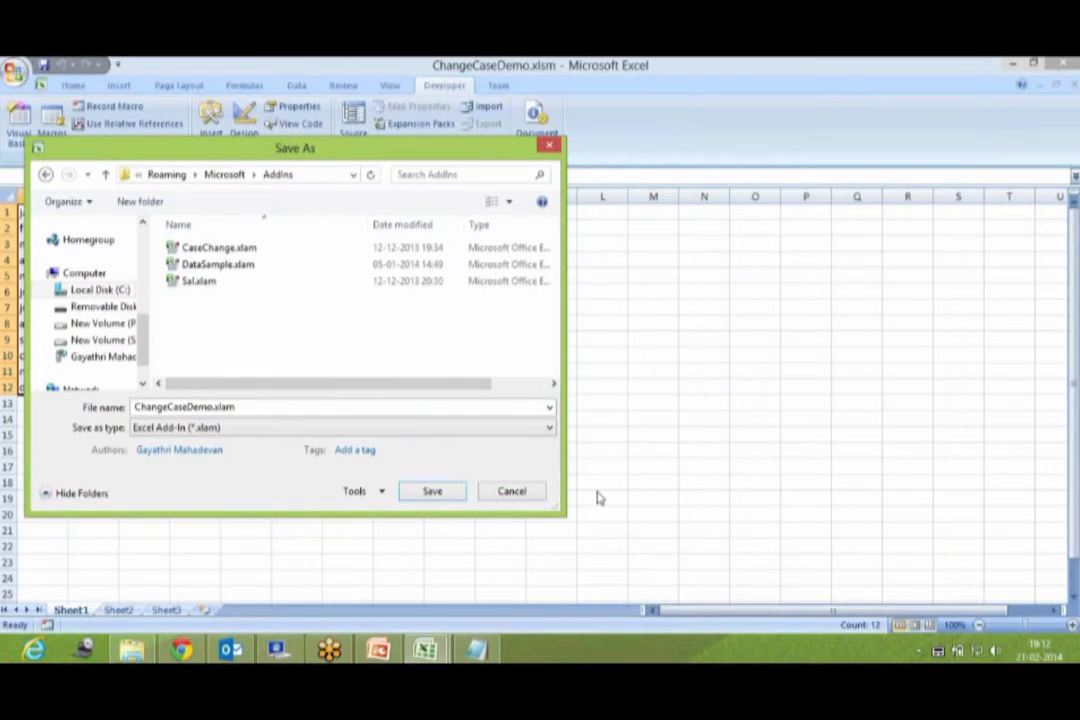
{"action": "left_click", "coordinate": [429, 492]}
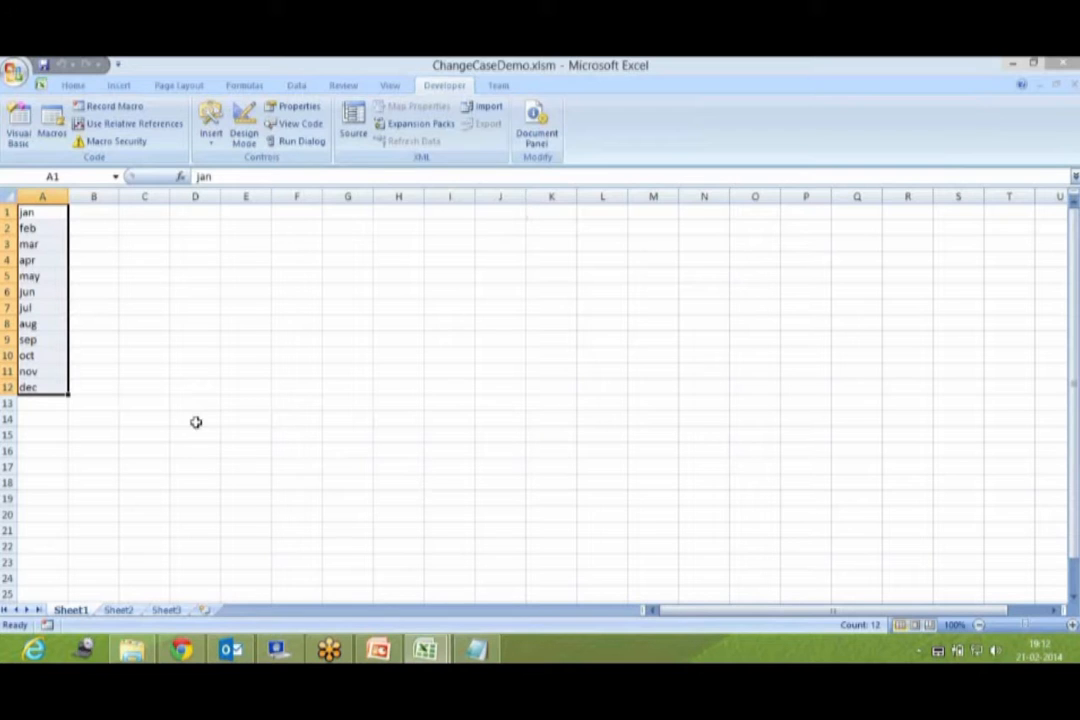
Close the ChangeCaseDemo.xlsm workbook without saving its changes
{"action": "left_click", "coordinate": [10, 72]}
{"action": "left_click", "coordinate": [50, 390]}
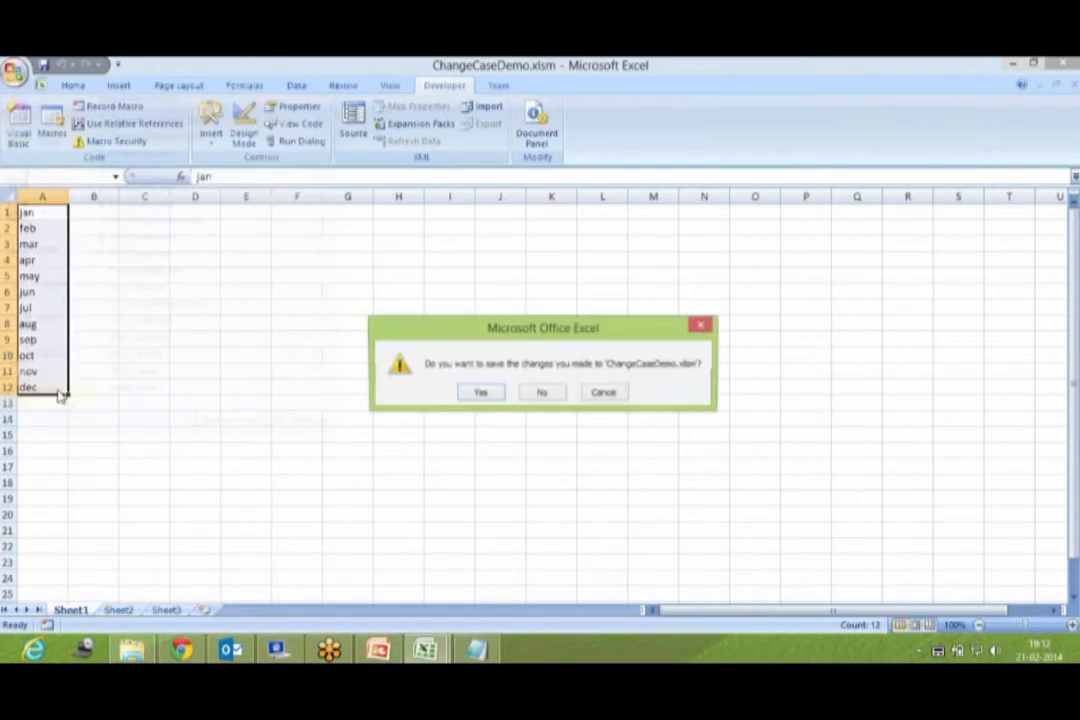
{"action": "left_click", "coordinate": [479, 394]}
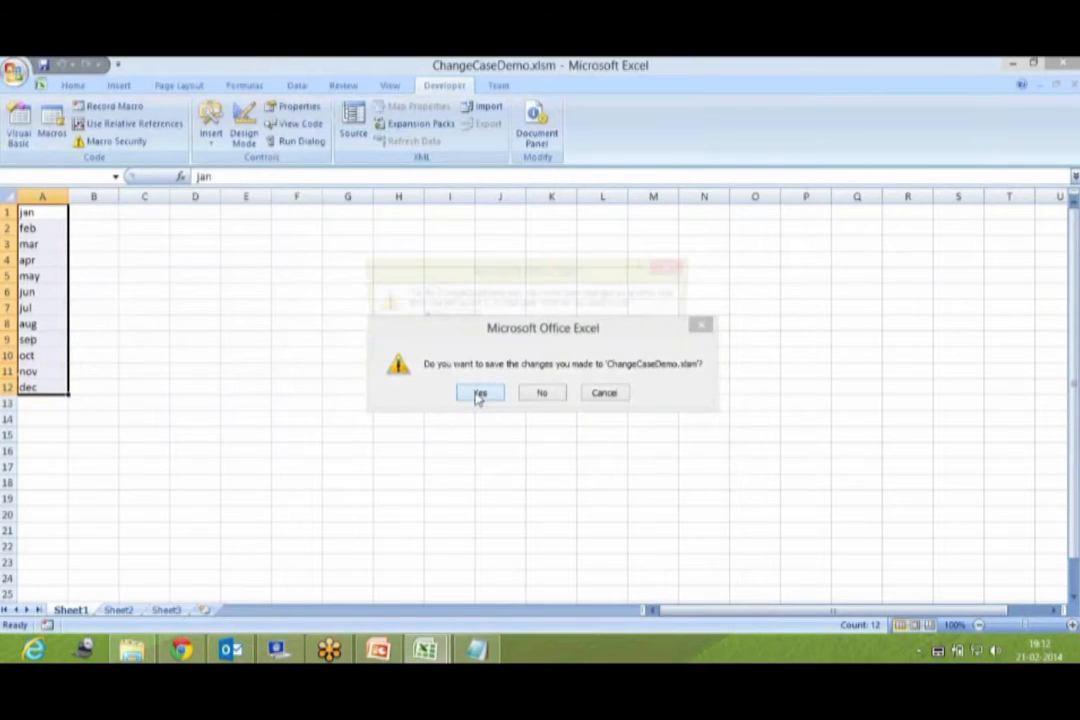
{"action": "key", "text": "Escape"}
{"action": "left_click", "coordinate": [543, 391]}
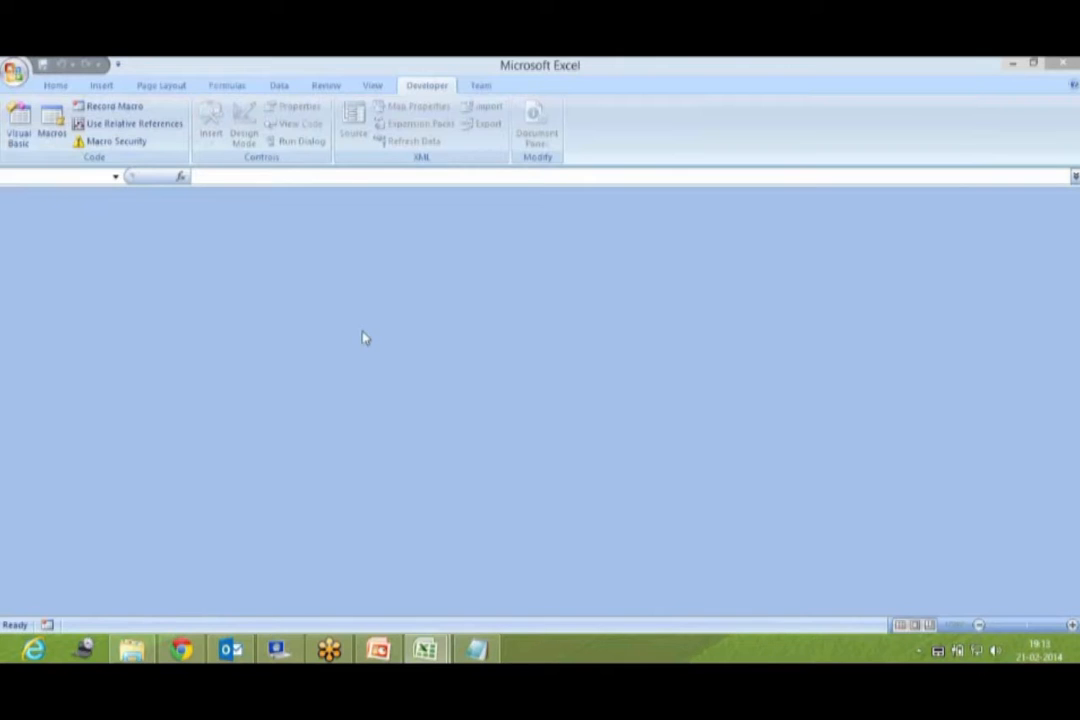
Create a new workbook from the Blank Workbook template
{"action": "left_click", "coordinate": [22, 75]}
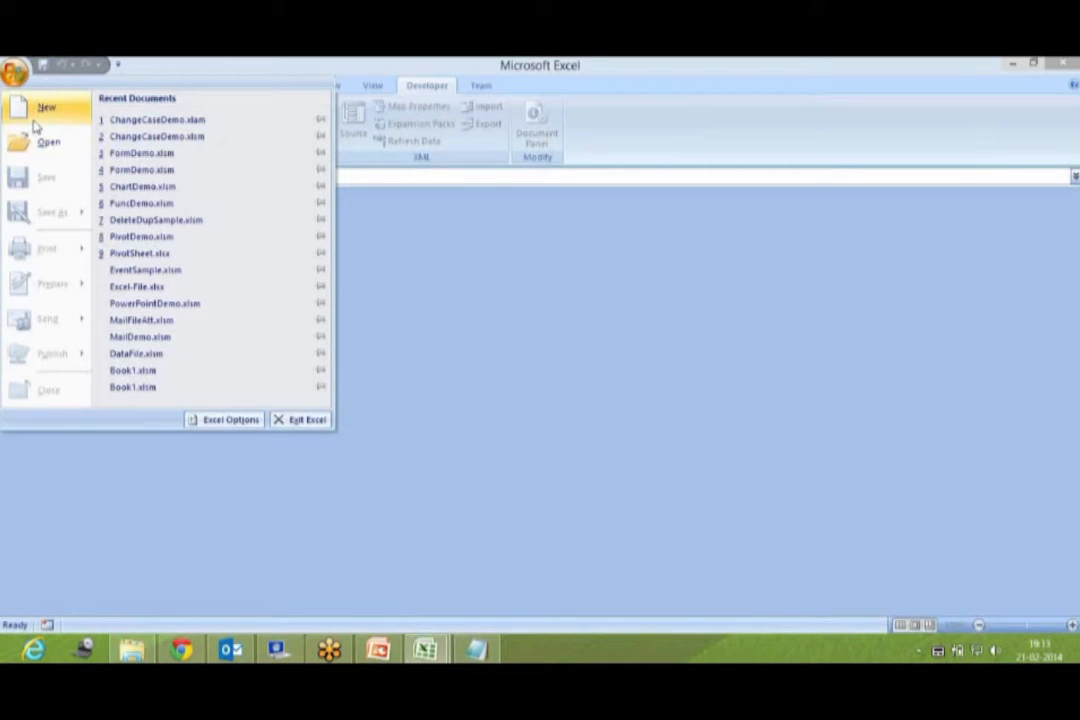
{"action": "left_click", "coordinate": [38, 112]}
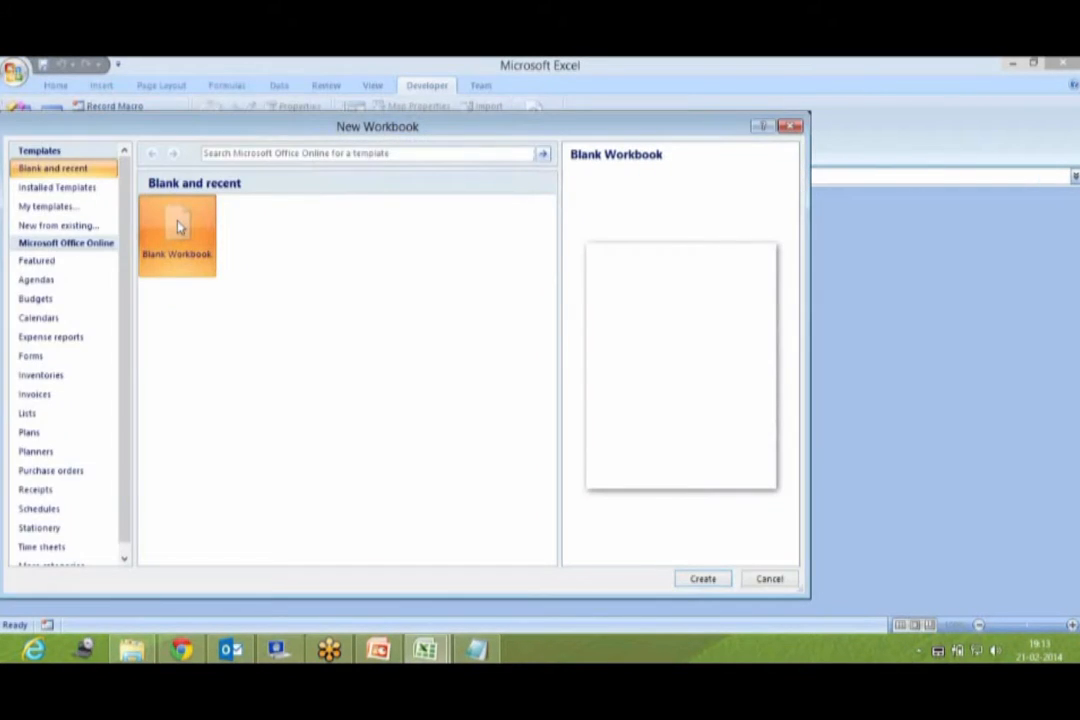
{"action": "double_click", "coordinate": [176, 220]}
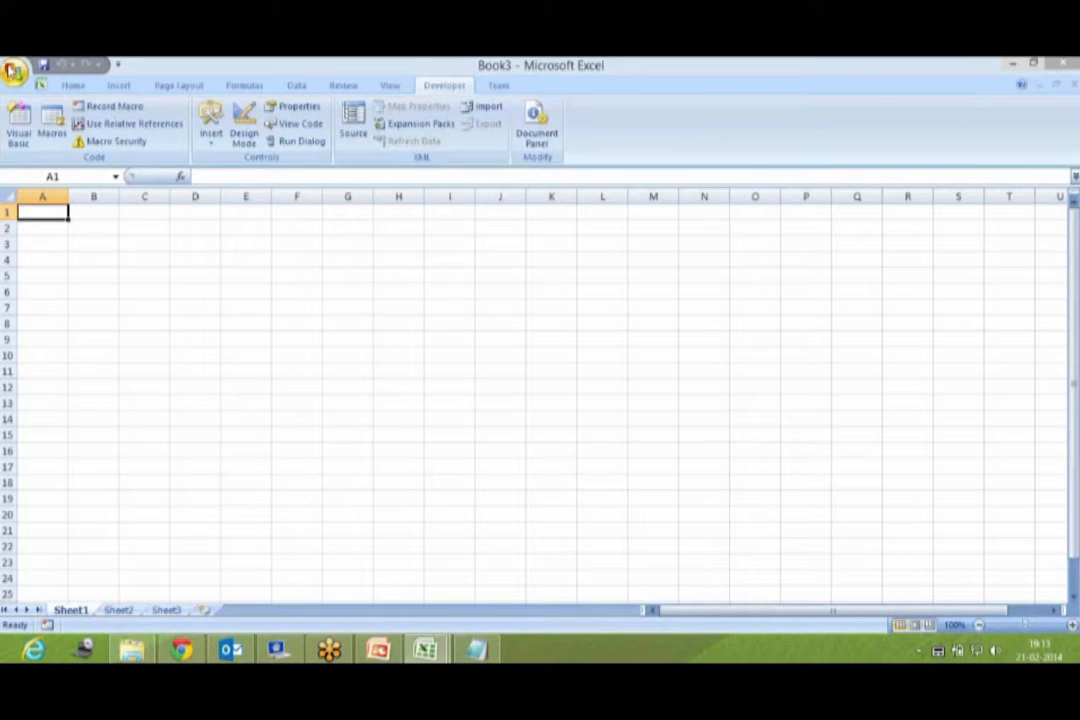
Enable the Changecasedemo add-in among the available Excel Add-ins in the Excel options
{"action": "left_click", "coordinate": [12, 71]}
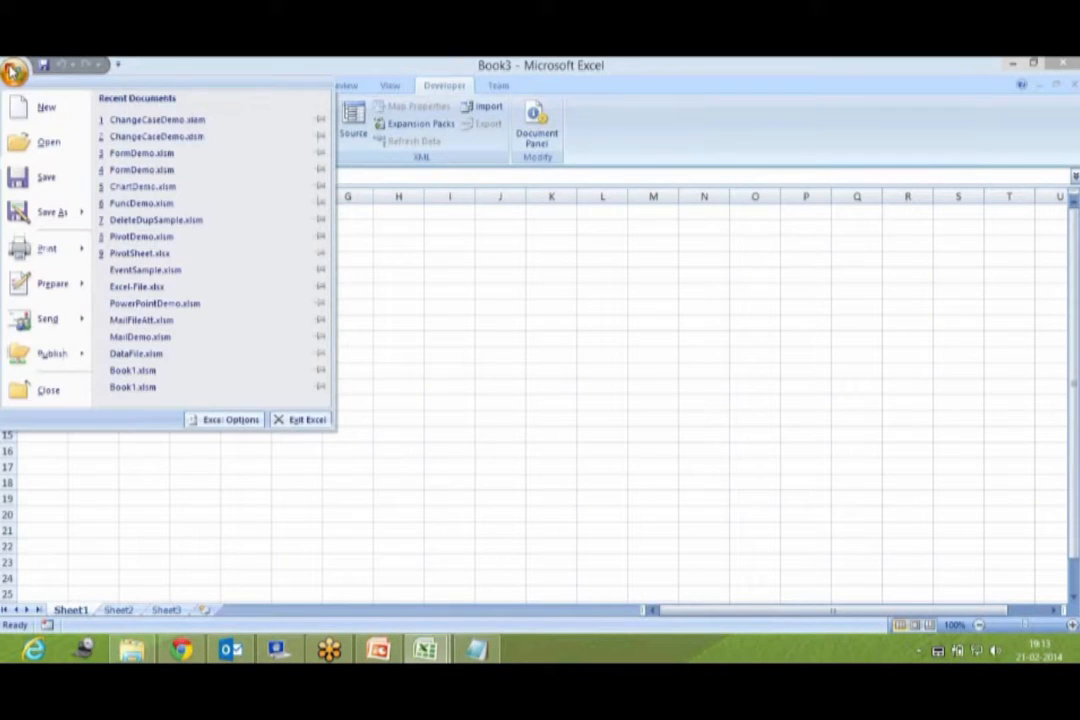
{"action": "left_click", "coordinate": [231, 420]}
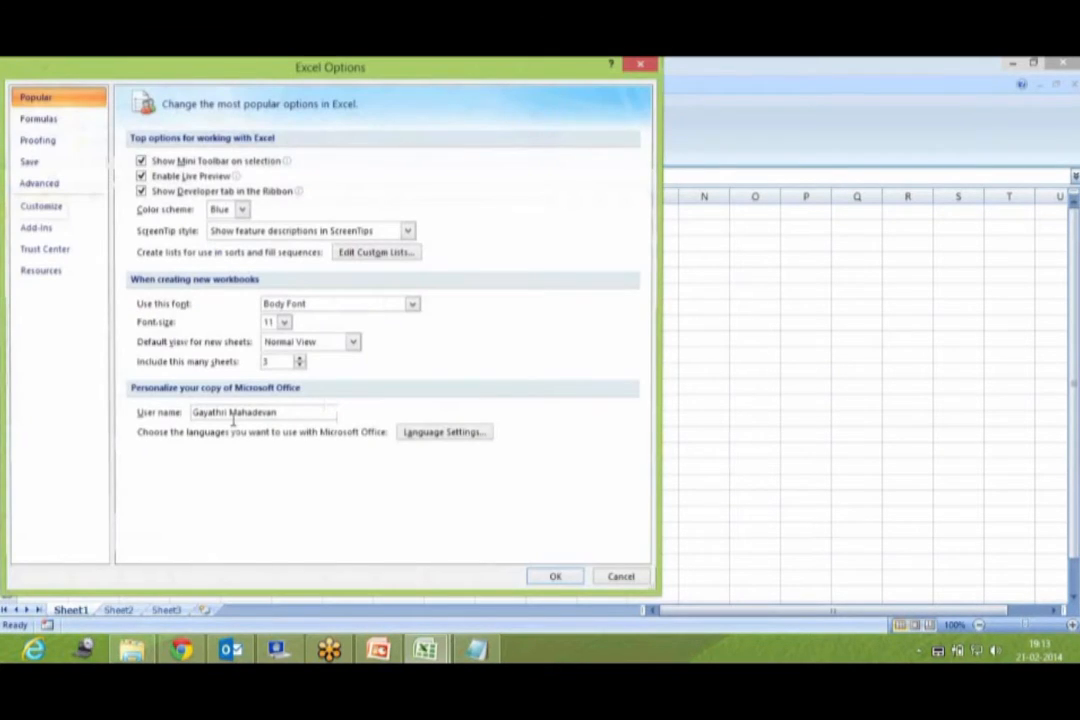
{"action": "left_click", "coordinate": [40, 230]}
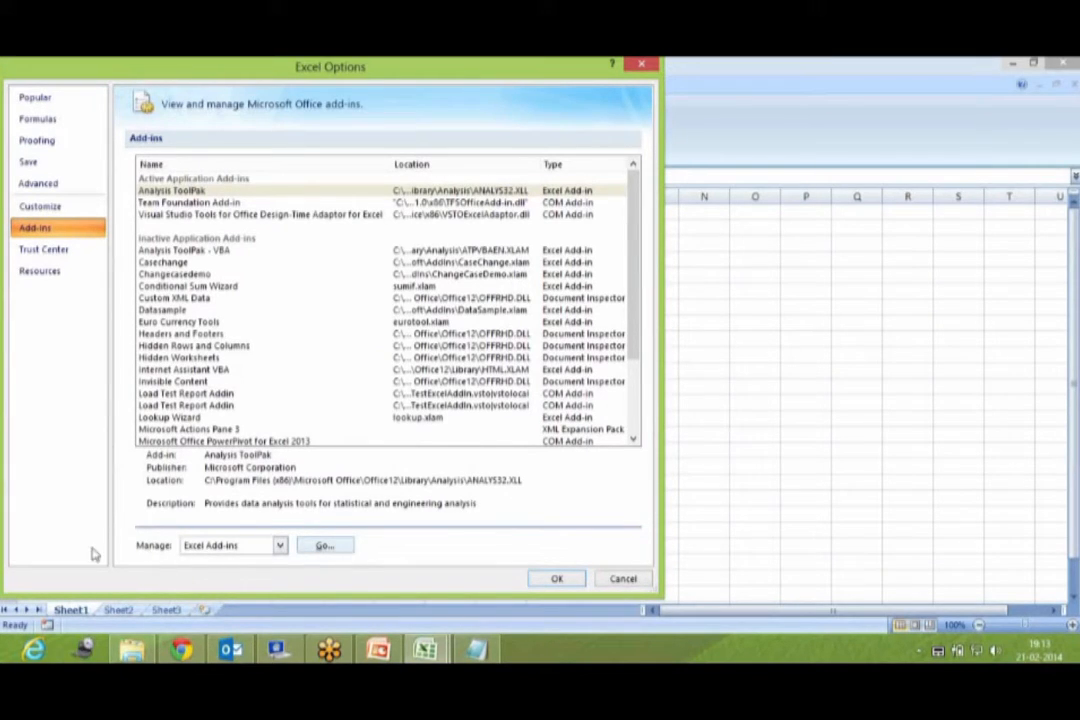
{"action": "left_click", "coordinate": [325, 546]}
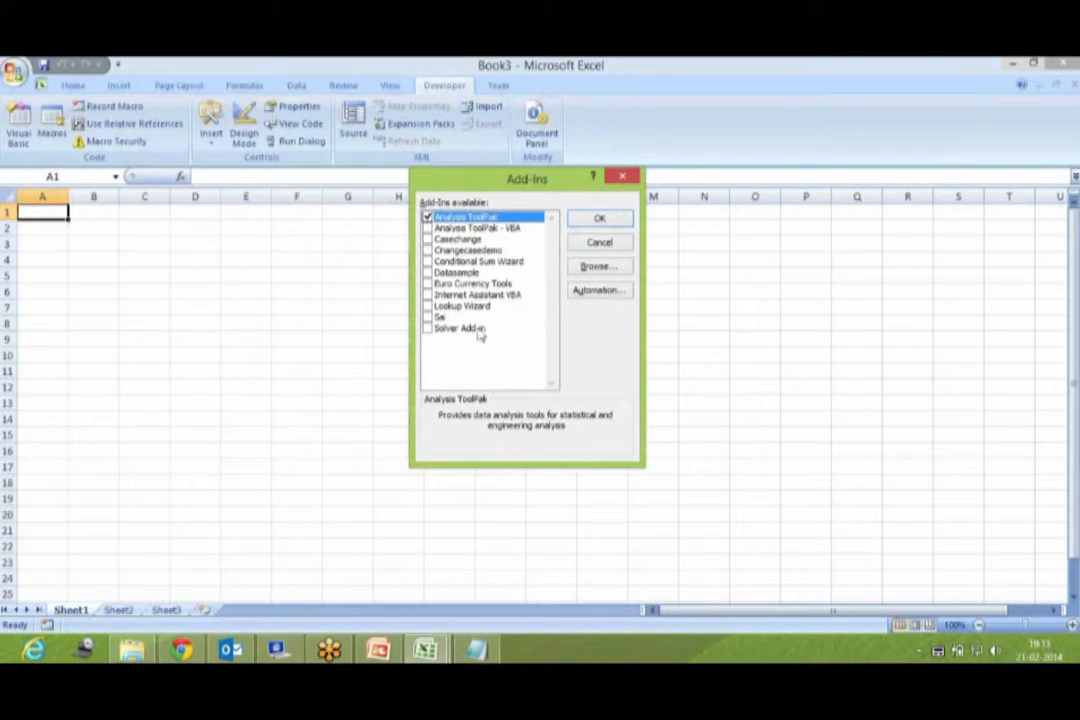
{"action": "left_click", "coordinate": [449, 250]}
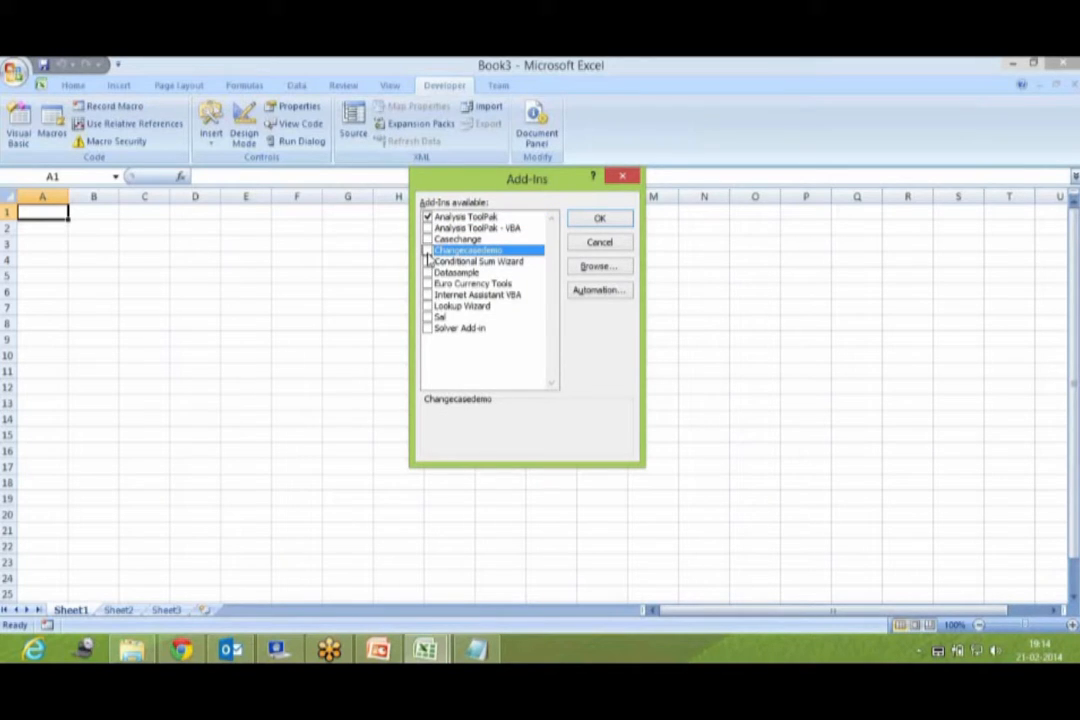
{"action": "left_click", "coordinate": [427, 250]}
{"action": "key", "text": "Up"}
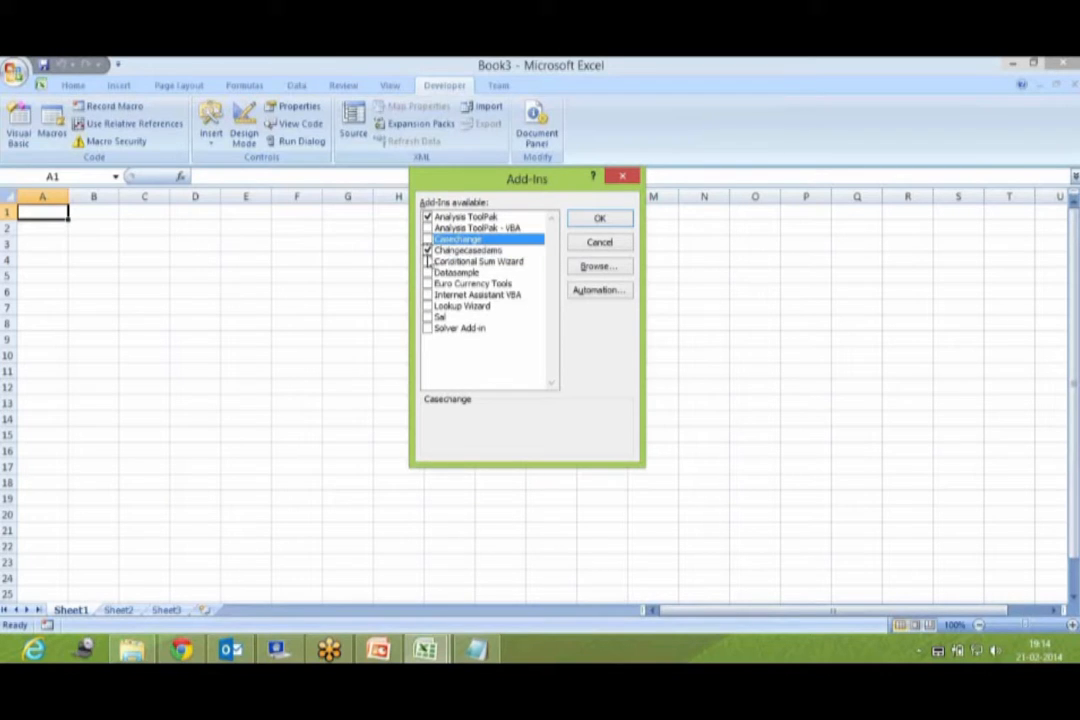
{"action": "left_click", "coordinate": [600, 220]}
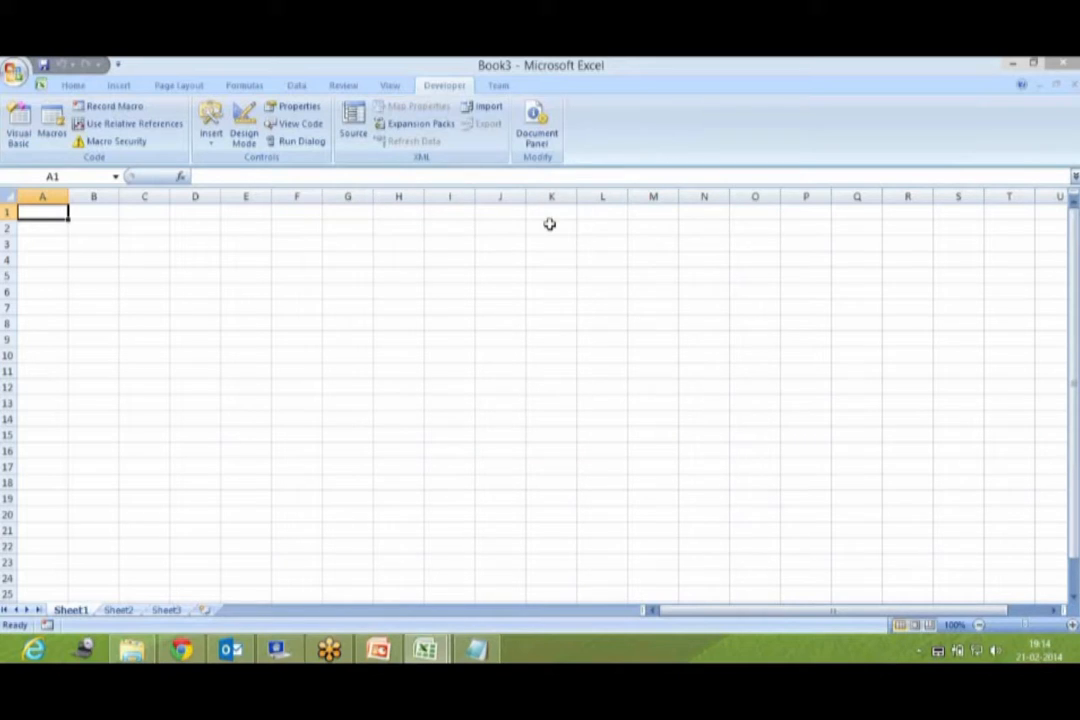
View the ChangeCase macro code in Module1 of the ChangeCaseDemo.xlam project in the Visual Basic editor
{"action": "left_click", "coordinate": [15, 130]}
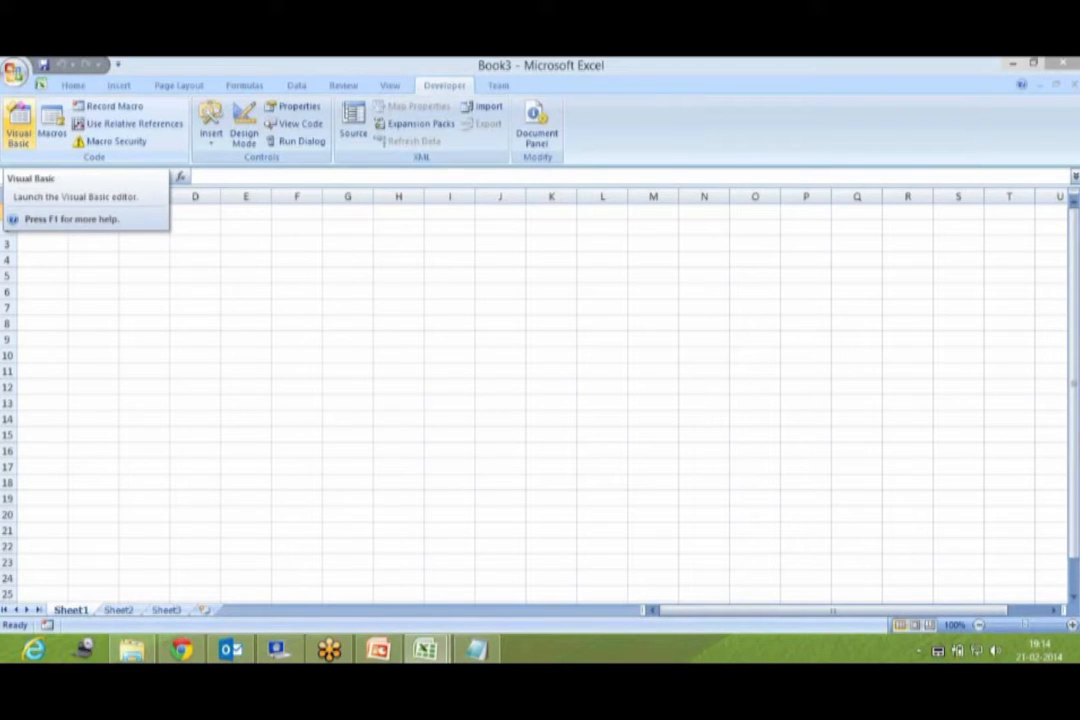
{"action": "mouse_move", "coordinate": [425, 650]}
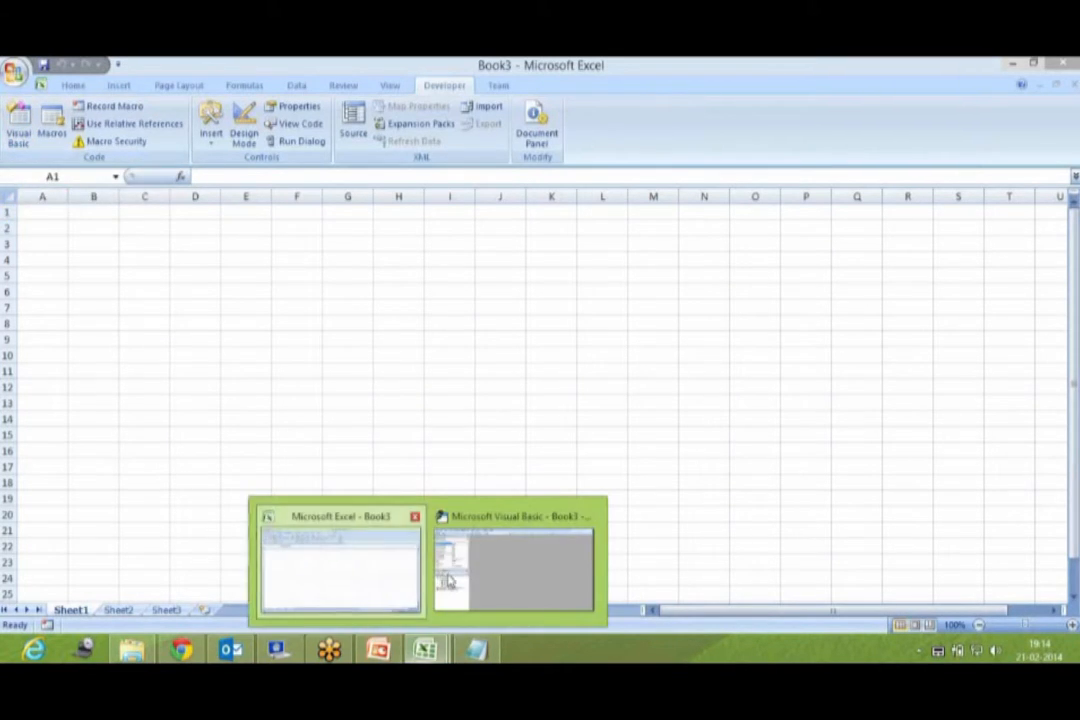
{"action": "left_click", "coordinate": [453, 580]}
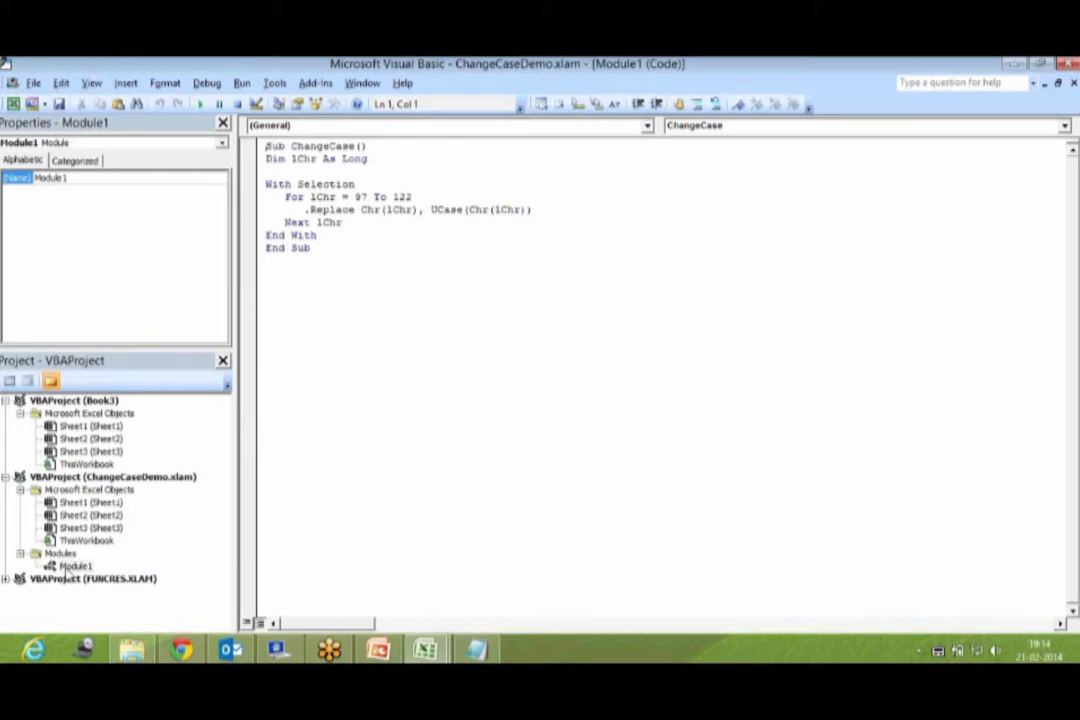
Fill A1:A12 of Book3 with lowercase month abbreviations starting from jan, and convert them to uppercase with the add-in's ChangeCase macro
{"action": "left_click", "coordinate": [427, 652]}
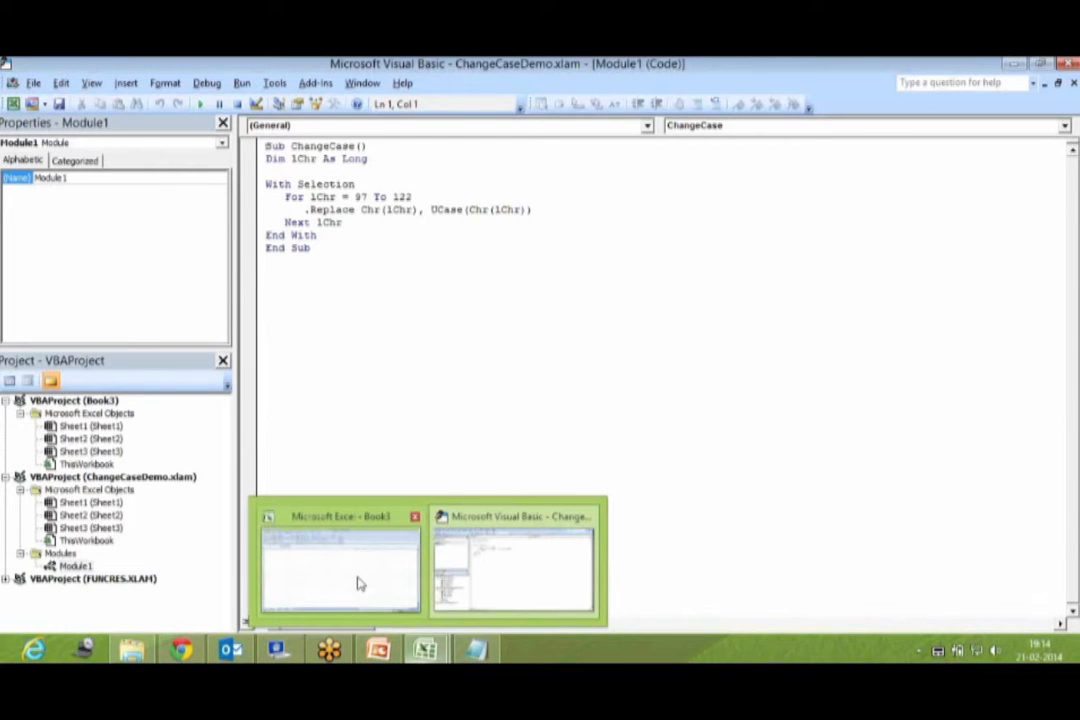
{"action": "left_click", "coordinate": [360, 584]}
{"action": "type", "text": "jan"}
{"action": "left_click_drag", "start_coordinate": [67, 220], "coordinate": [50, 399]}
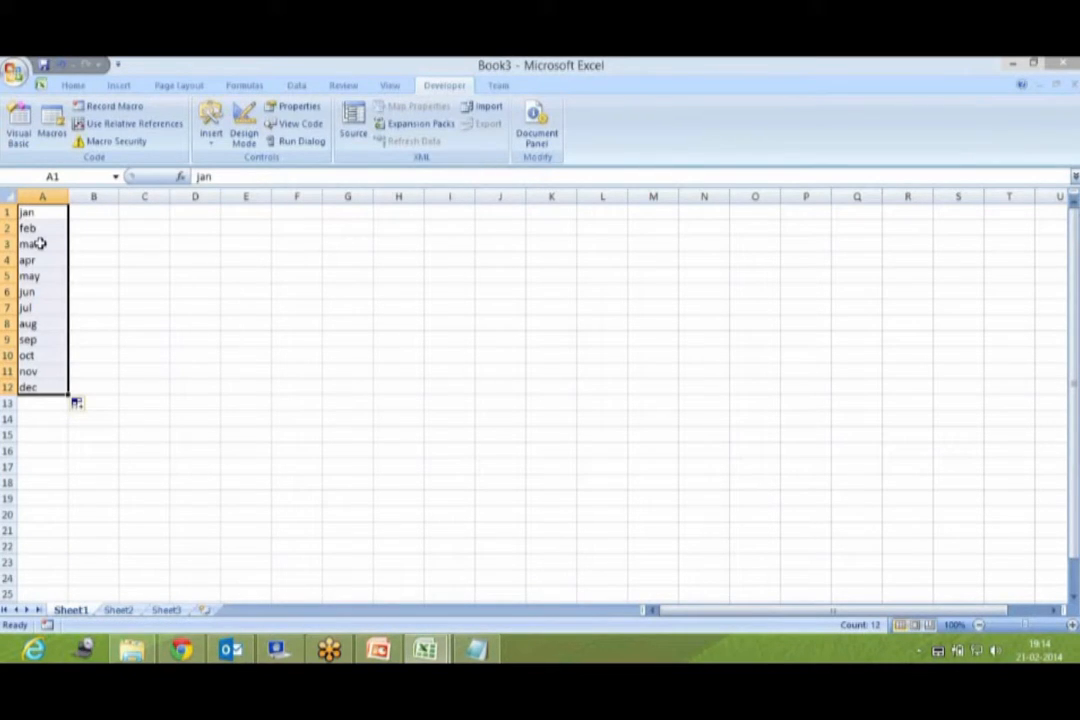
{"action": "key", "text": "ctrl+shift+u"}
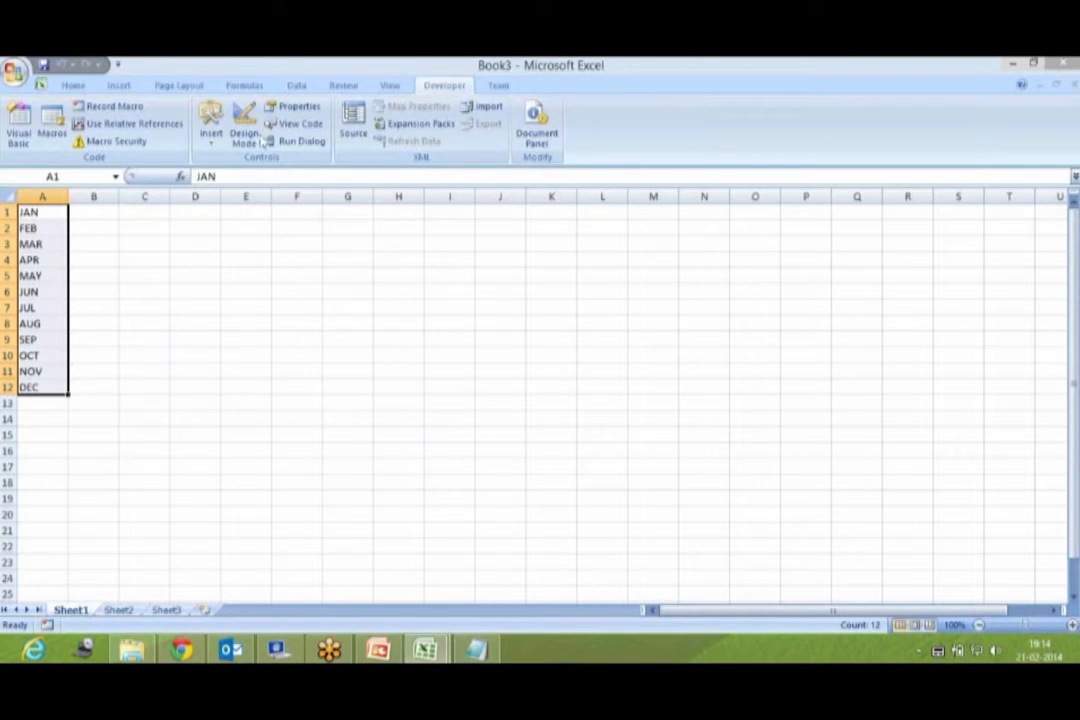
Close the Book3 workbook without saving its changes and exit Excel
{"action": "left_click", "coordinate": [14, 69]}
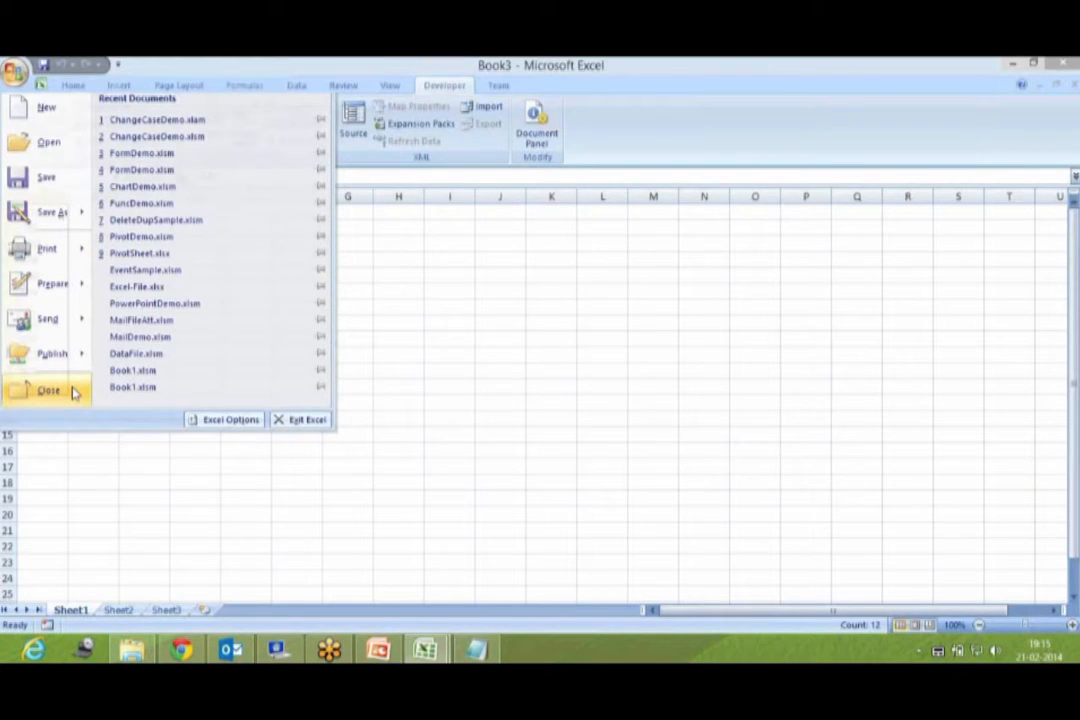
{"action": "left_click", "coordinate": [73, 392]}
{"action": "left_click", "coordinate": [537, 394]}
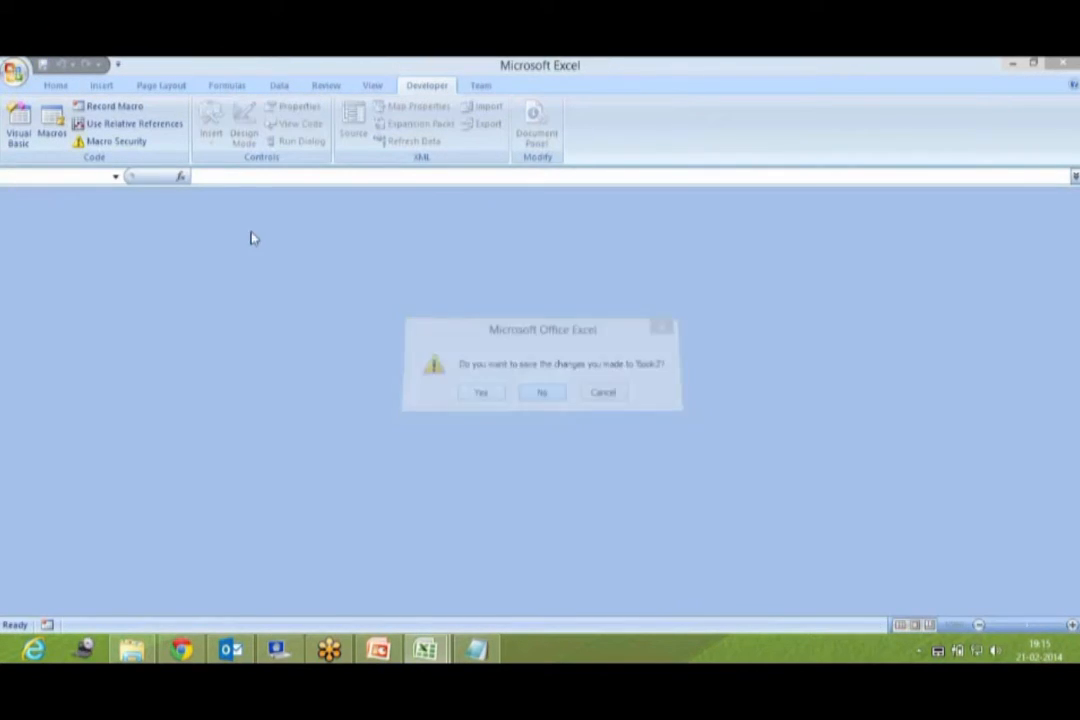
{"action": "left_click", "coordinate": [14, 70]}
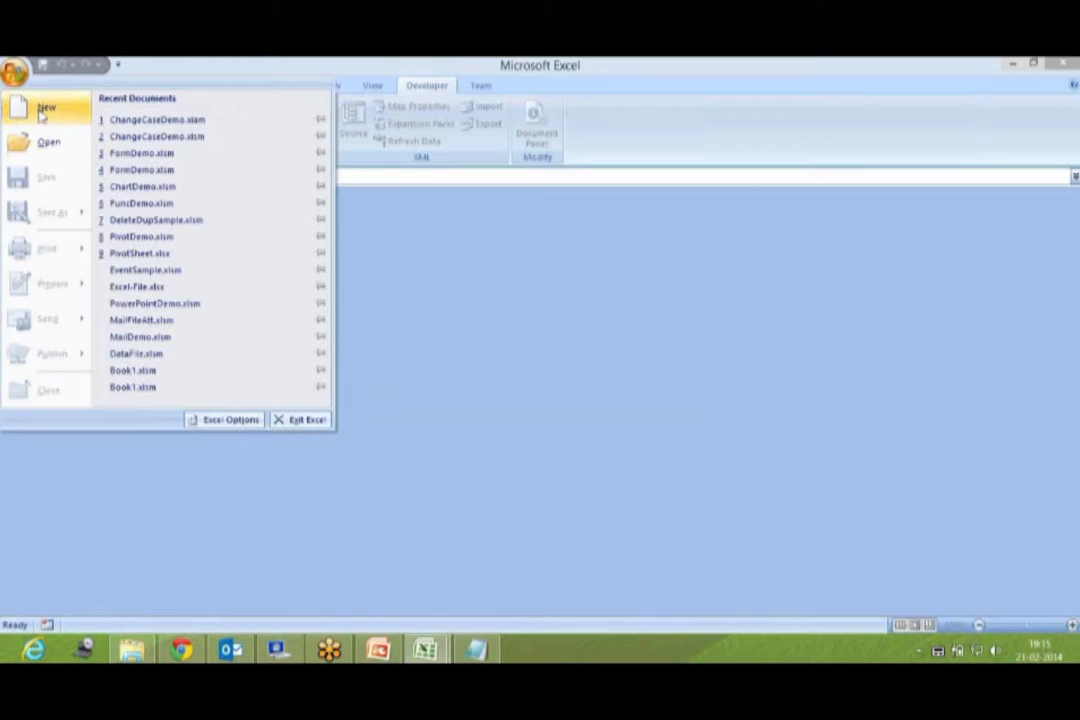
{"action": "left_click", "coordinate": [668, 67]}
{"action": "double_click", "coordinate": [673, 70]}
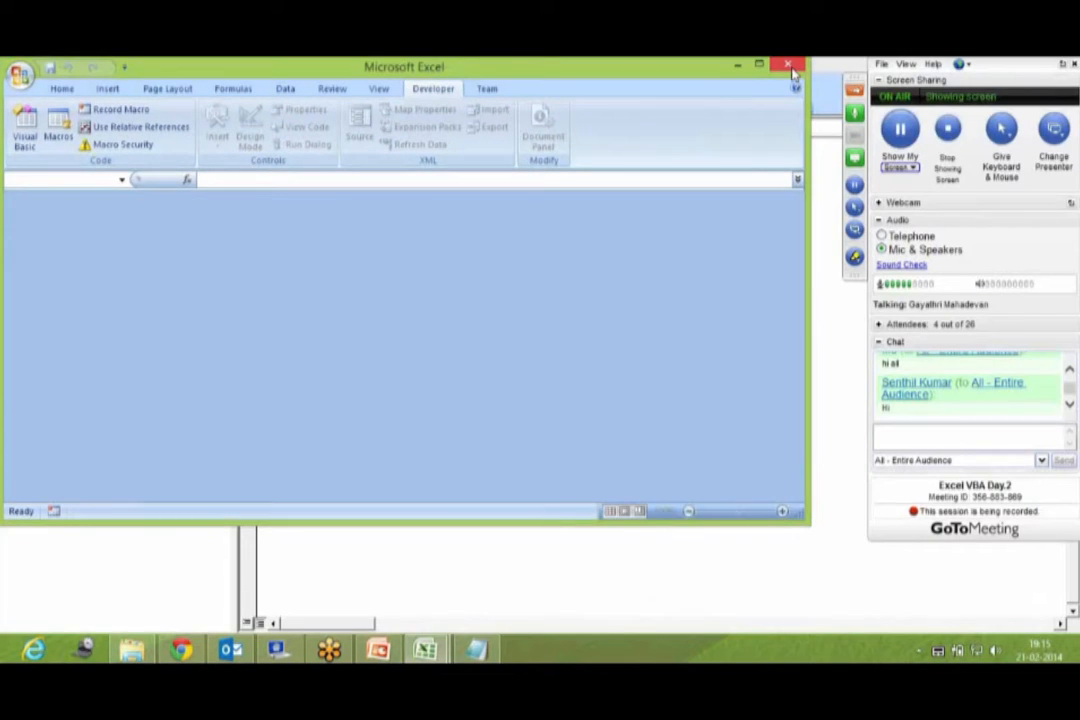
{"action": "left_click", "coordinate": [788, 66]}
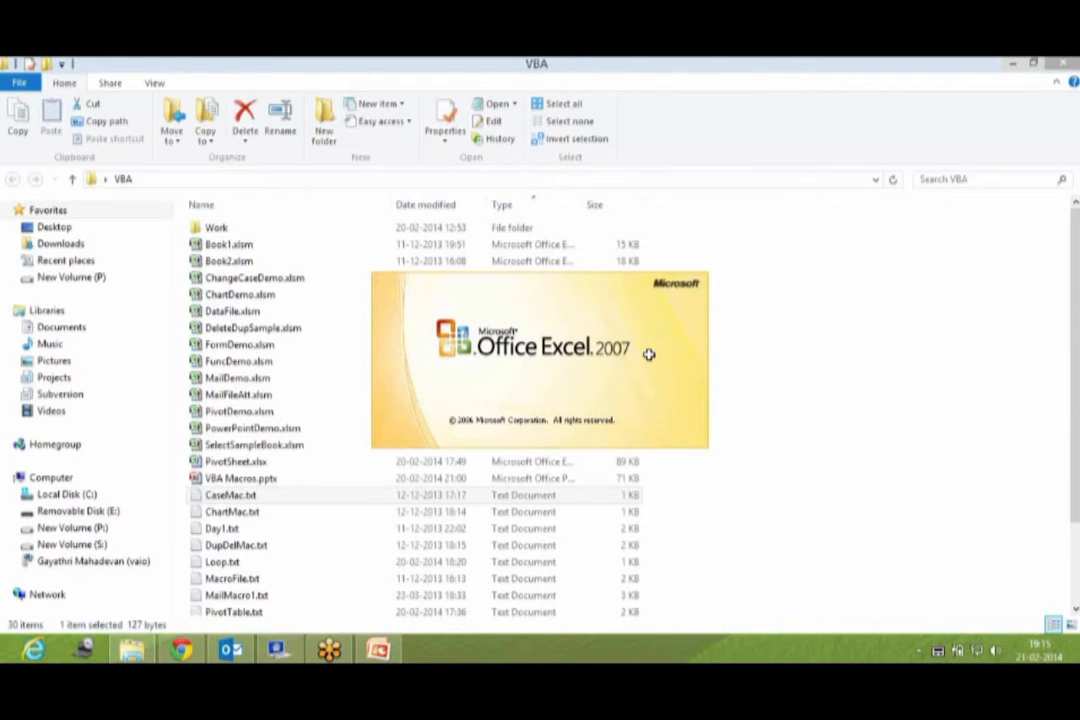
In the new Book1 workbook, fill A1:A9 with lowercase weekdays starting from mon and convert them to uppercase with the ChangeCase macro
{"action": "type", "text": "m"}
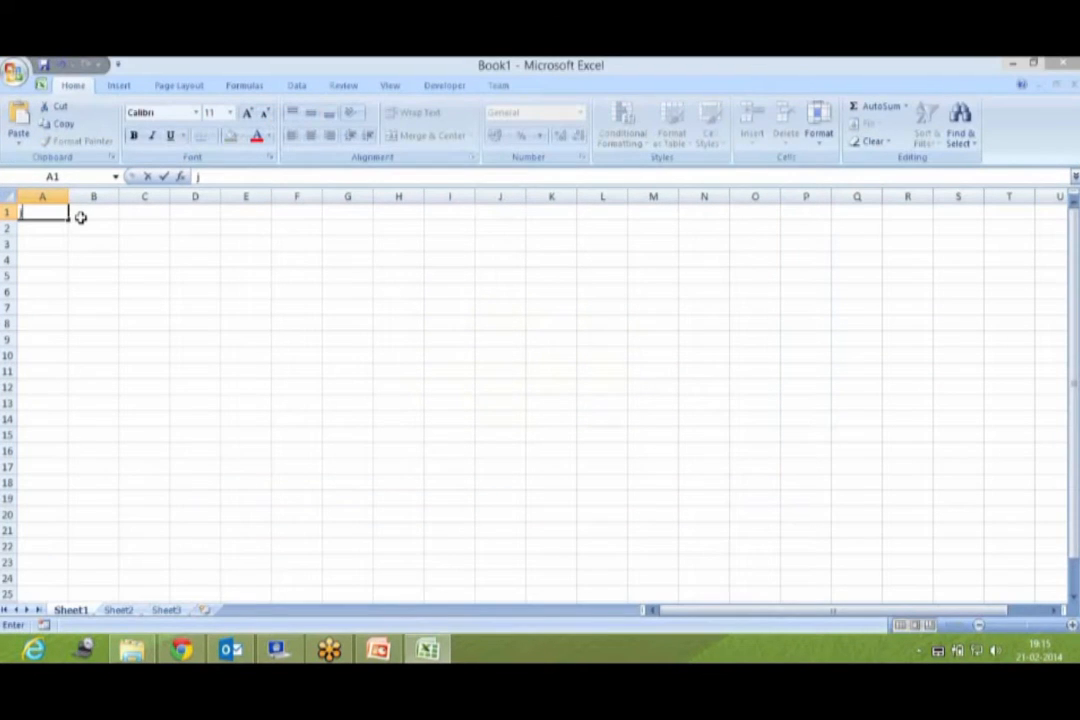
{"action": "type", "text": "on"}
{"action": "key", "text": "Return"}
{"action": "left_click", "coordinate": [41, 211]}
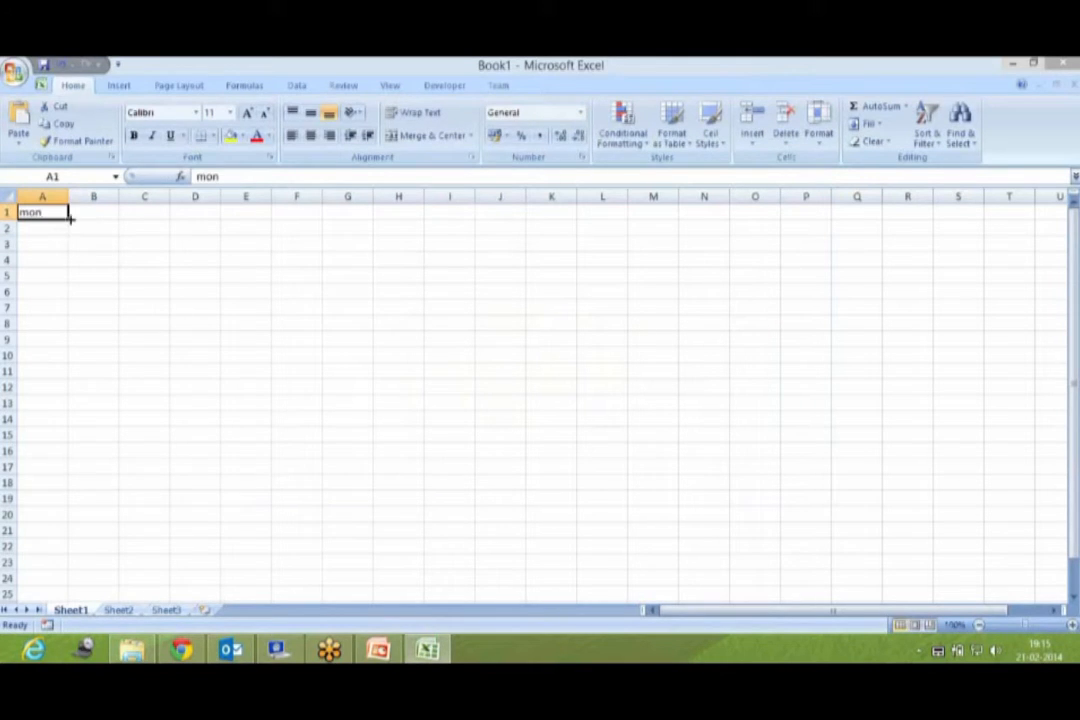
{"action": "left_click_drag", "start_coordinate": [69, 221], "coordinate": [70, 348]}
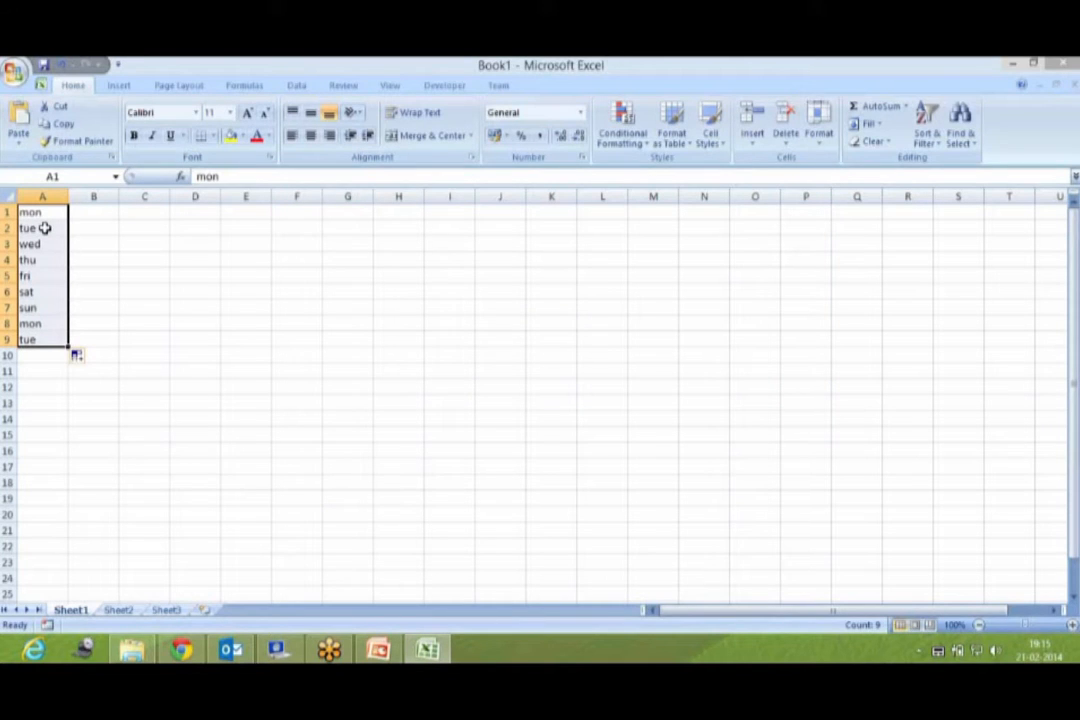
{"action": "key", "text": "ctrl+shift+u"}
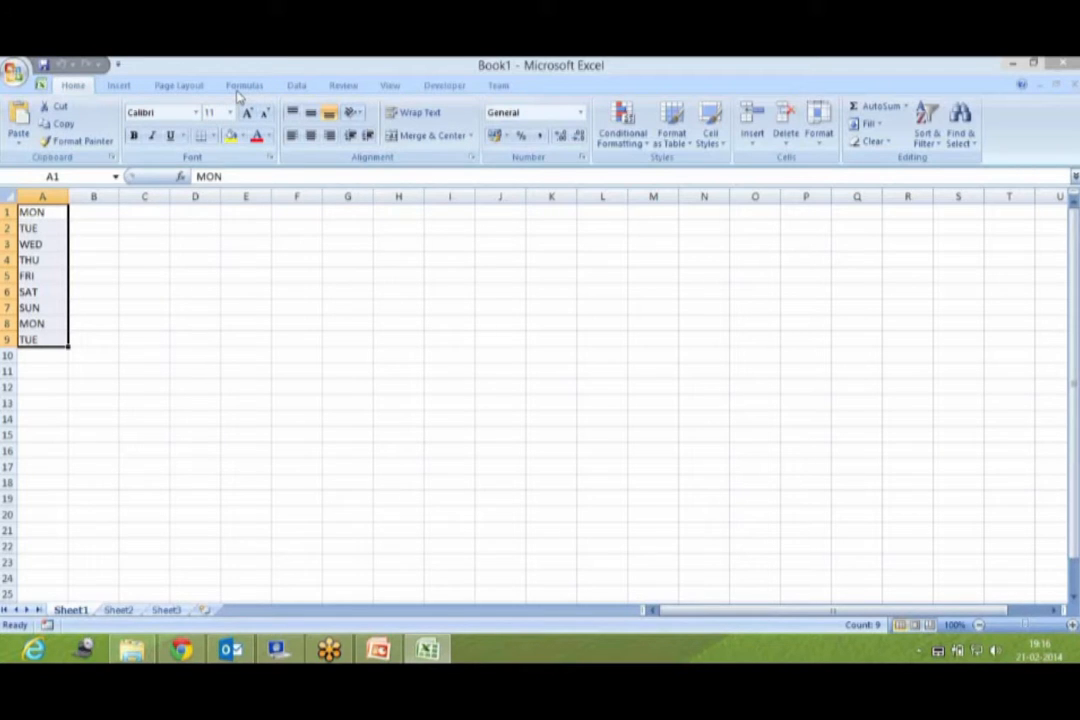
Close the Book1 workbook without saving its changes, keeping Excel open
{"action": "left_click", "coordinate": [1033, 63]}
{"action": "left_click", "coordinate": [800, 64]}
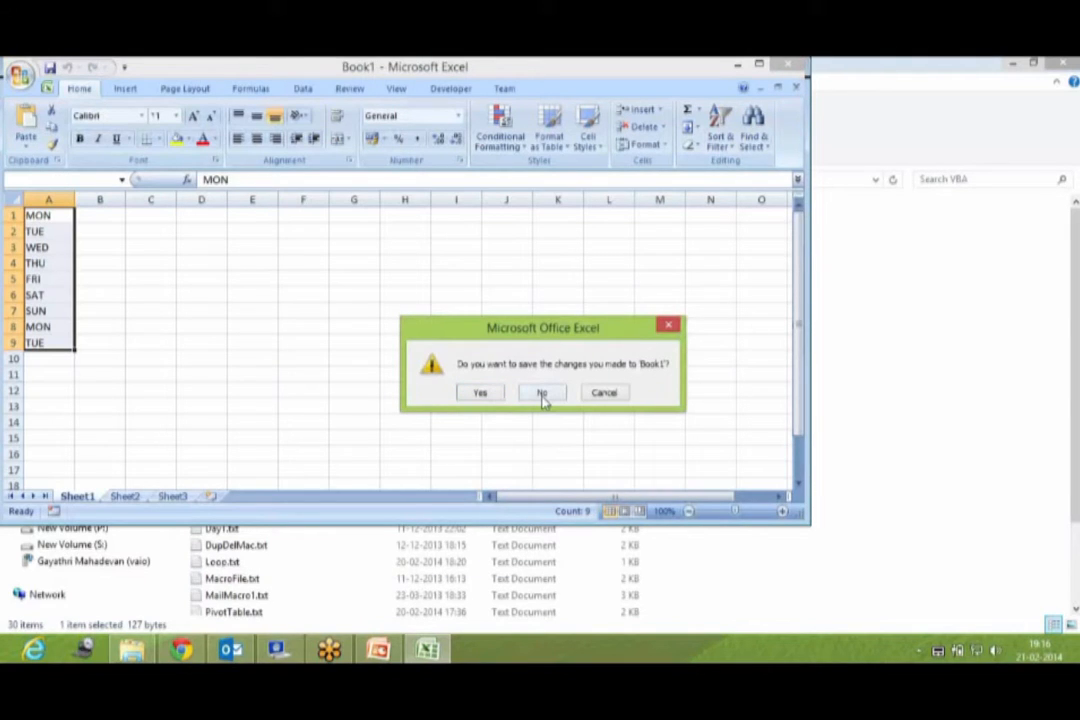
{"action": "left_click", "coordinate": [542, 394]}
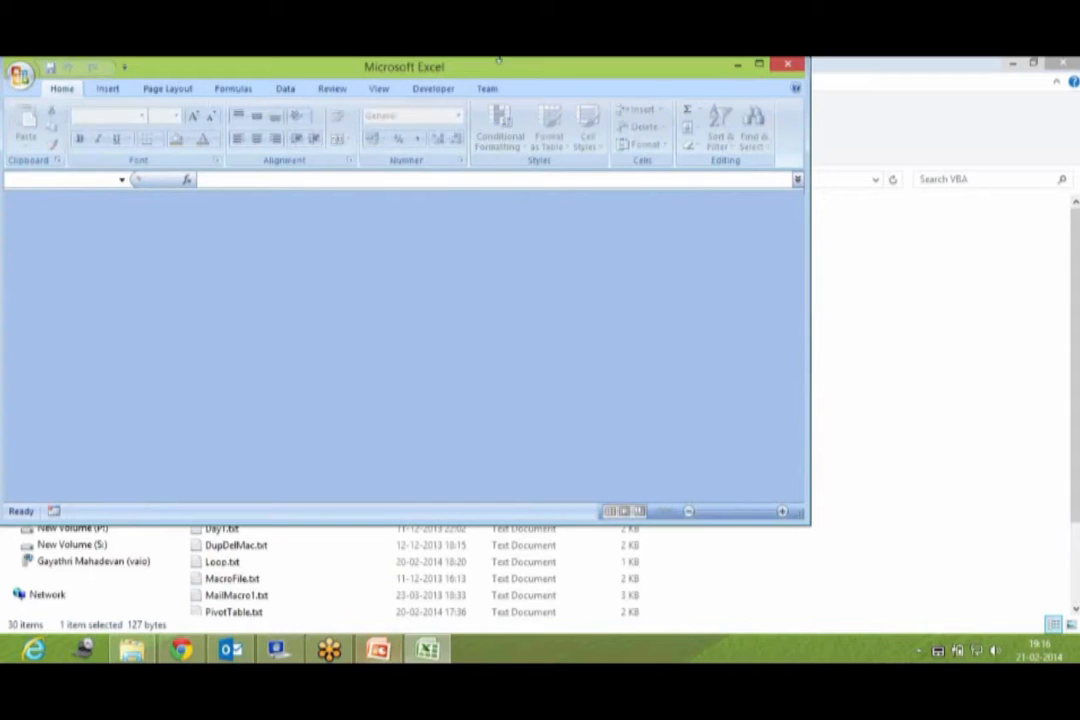
Disable the Changecasedemo and Analysis ToolPak add-ins among the available Excel Add-ins in the Excel options
{"action": "left_click", "coordinate": [20, 75]}
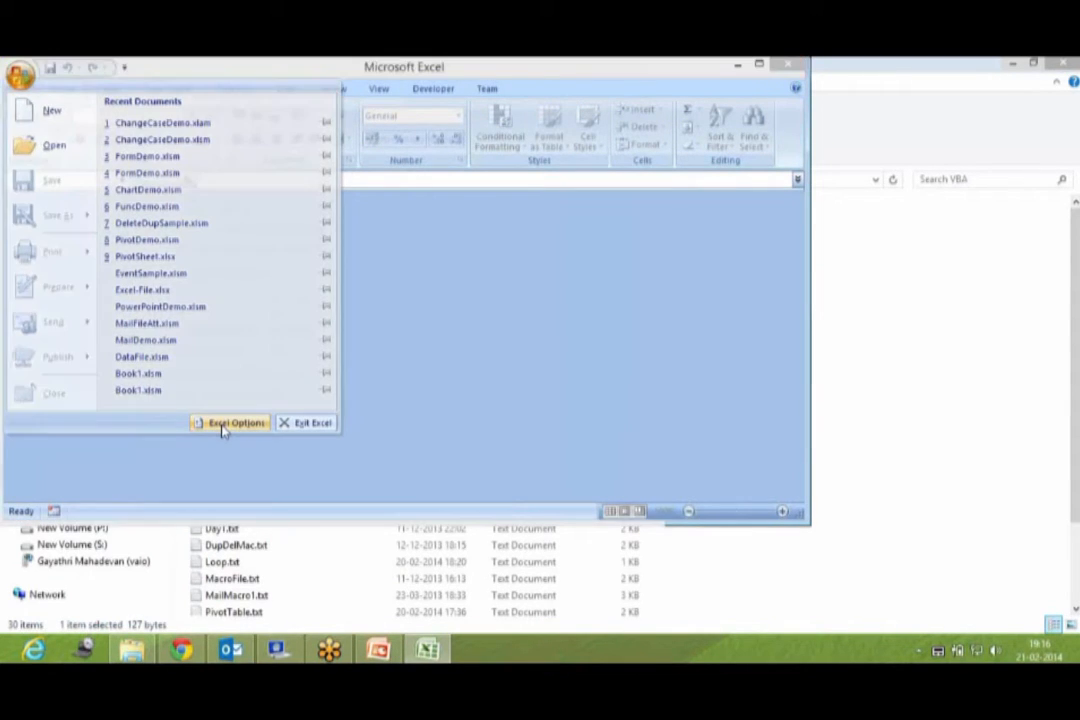
{"action": "left_click", "coordinate": [228, 423]}
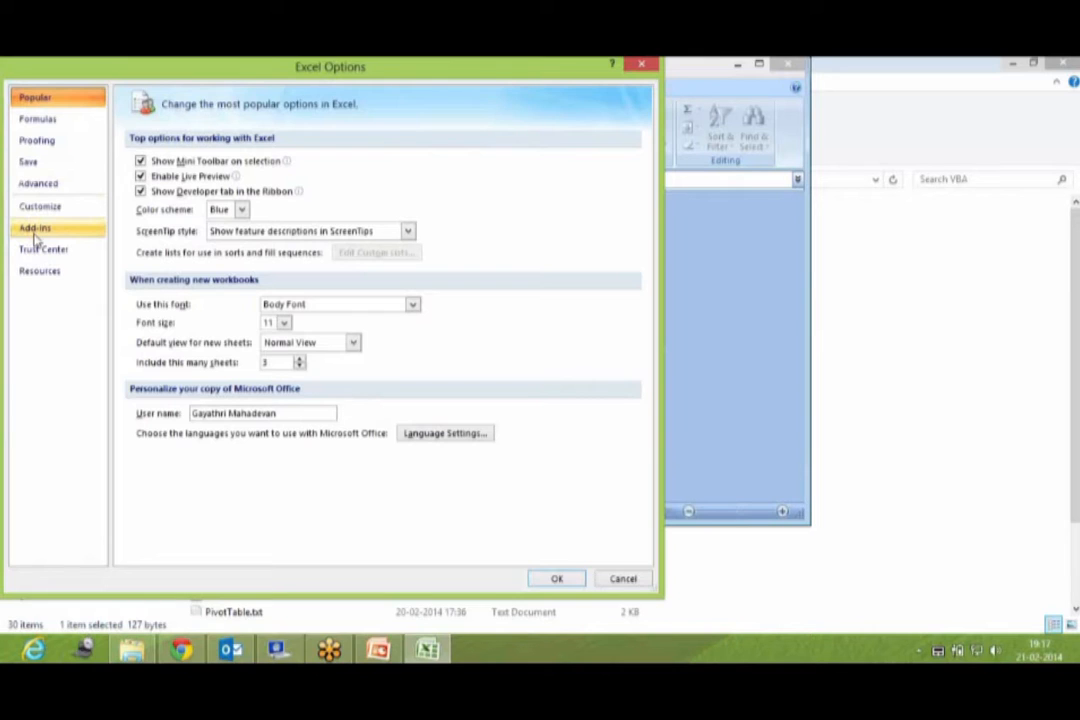
{"action": "left_click", "coordinate": [35, 229]}
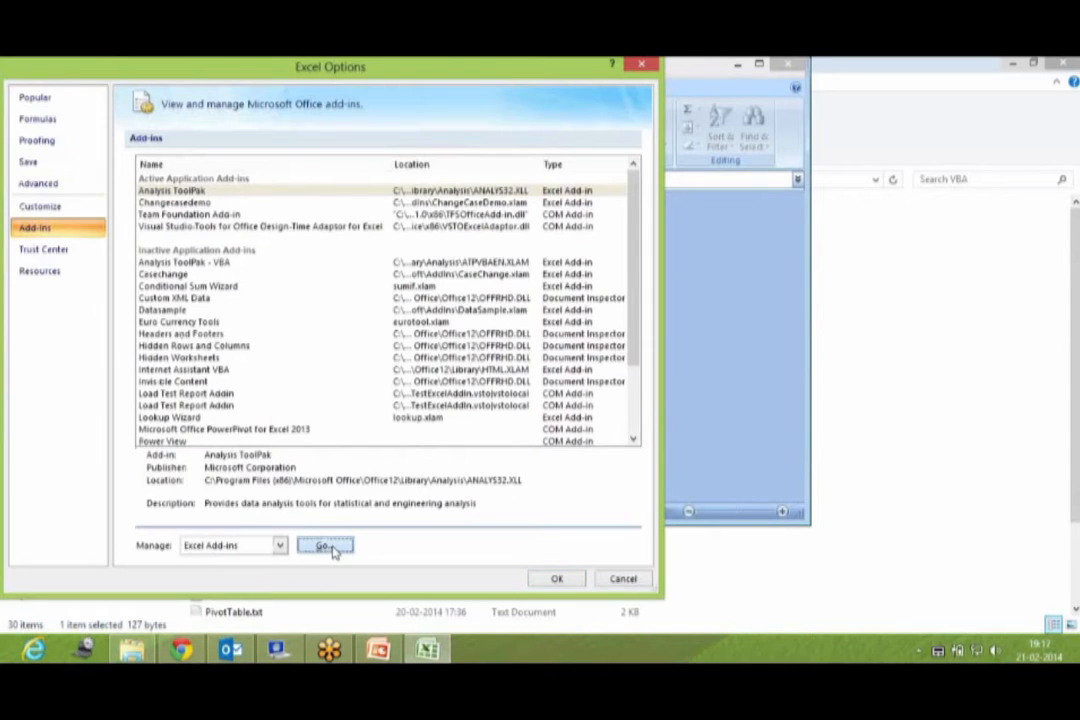
{"action": "left_click", "coordinate": [330, 548]}
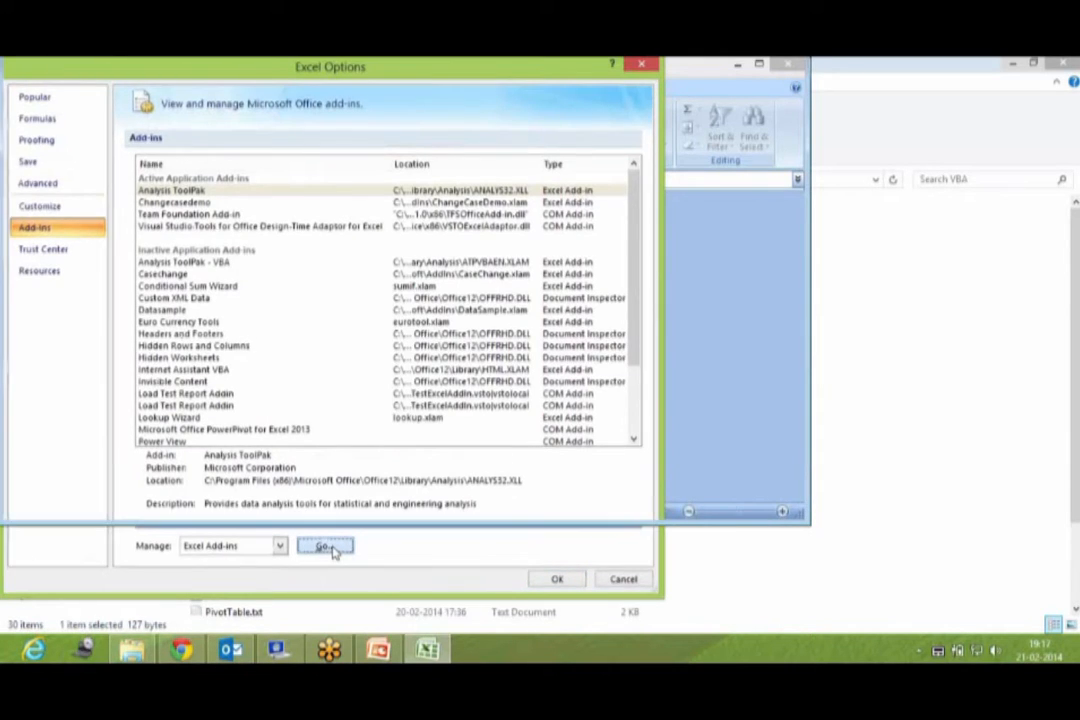
{"action": "left_click", "coordinate": [434, 256]}
{"action": "left_click", "coordinate": [434, 224]}
{"action": "left_click", "coordinate": [607, 229]}
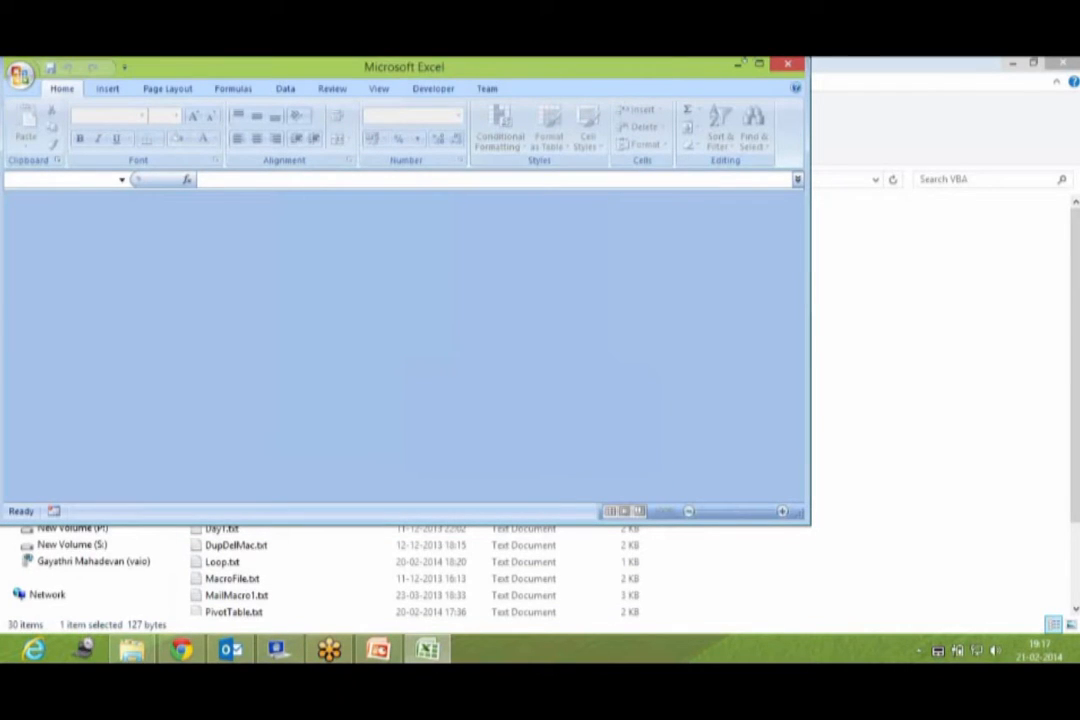
Check the Visual Basic editor for loaded add-in projects and close the editor
{"action": "left_click", "coordinate": [760, 64]}
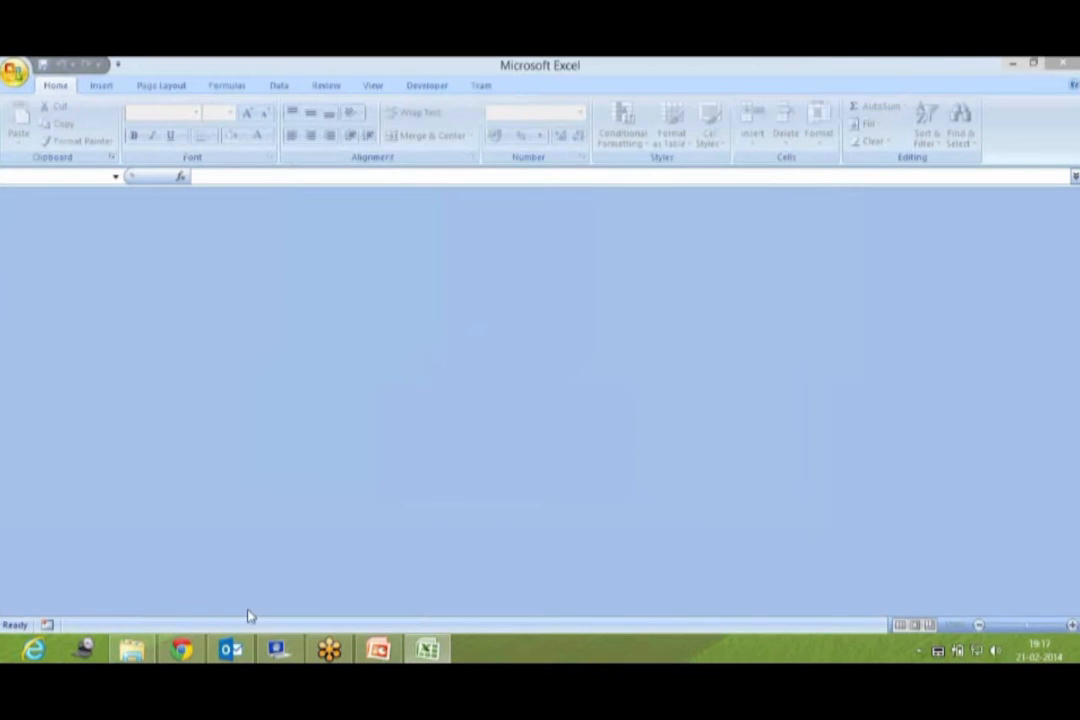
{"action": "left_click", "coordinate": [432, 648]}
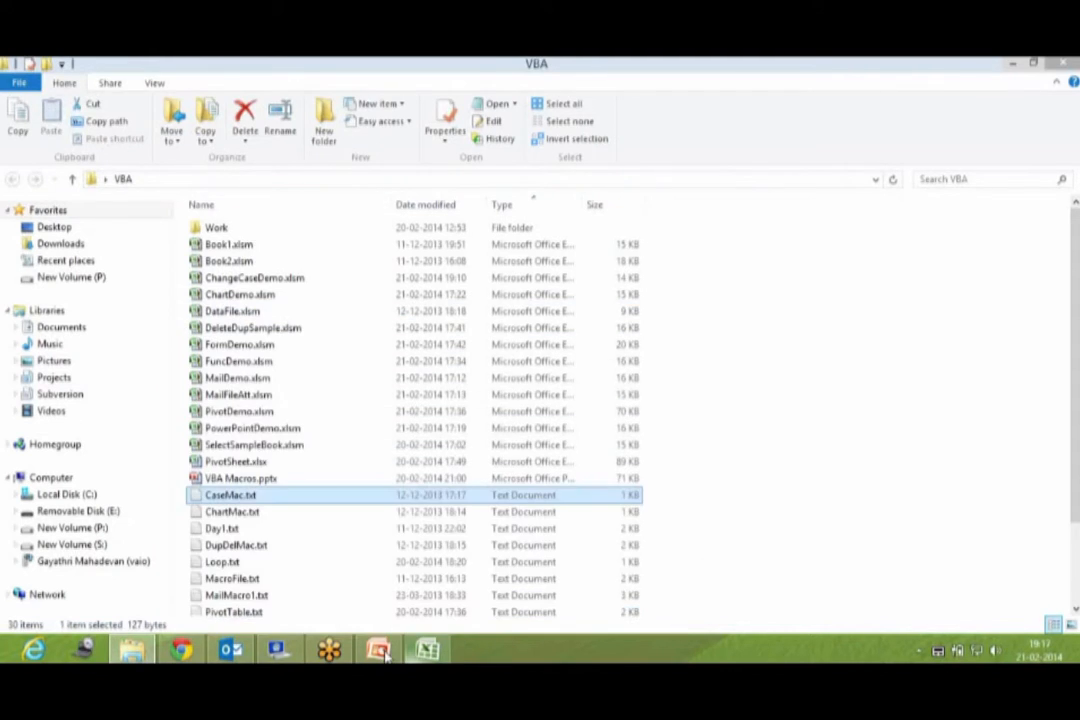
{"action": "left_click", "coordinate": [428, 650]}
{"action": "left_click", "coordinate": [19, 125]}
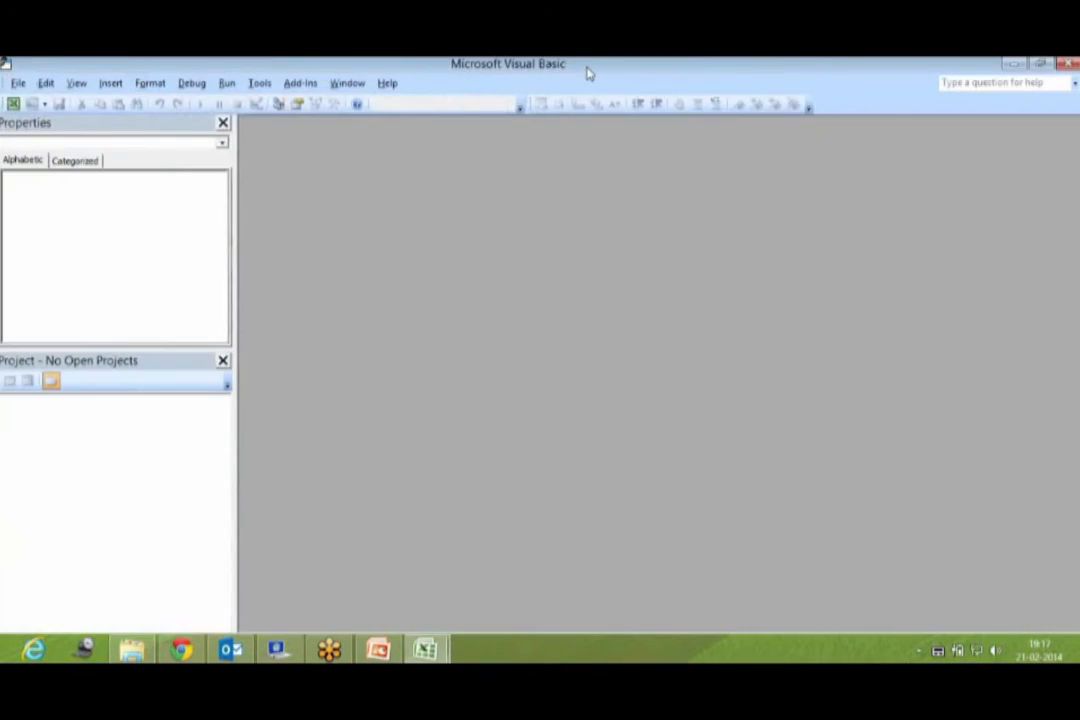
{"action": "left_click", "coordinate": [1065, 63]}
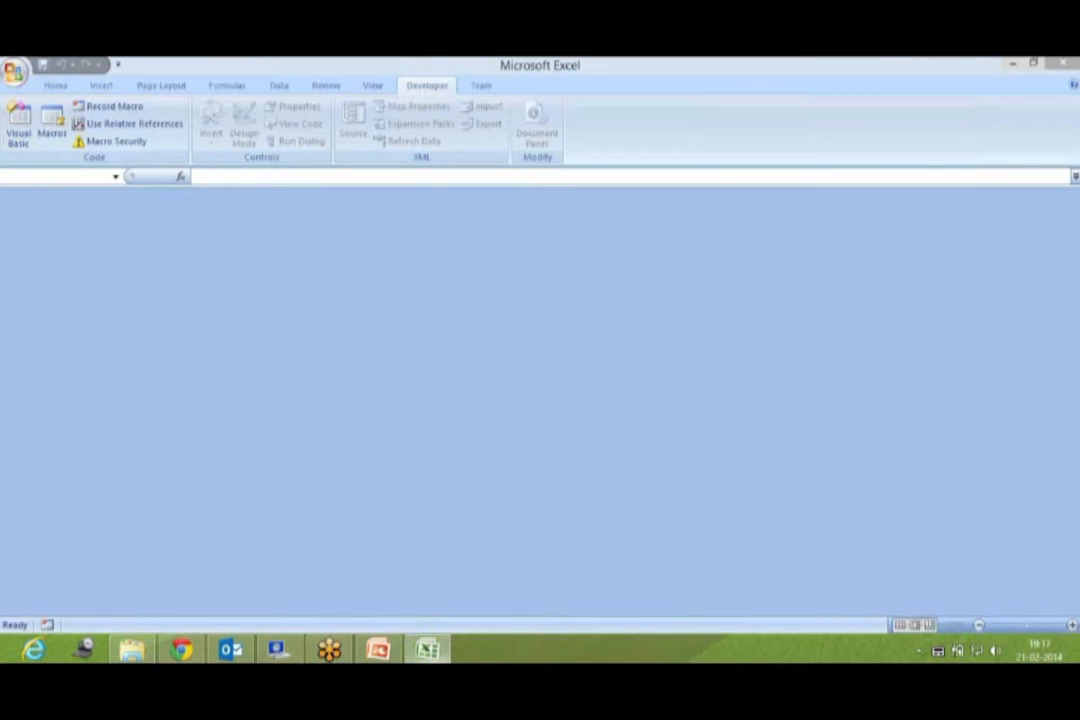
Open ChartDemo.xlsm from the VBA folder and bring up its RecordedAddChartObject macro code in the Visual Basic editor
{"action": "left_click", "coordinate": [131, 650]}
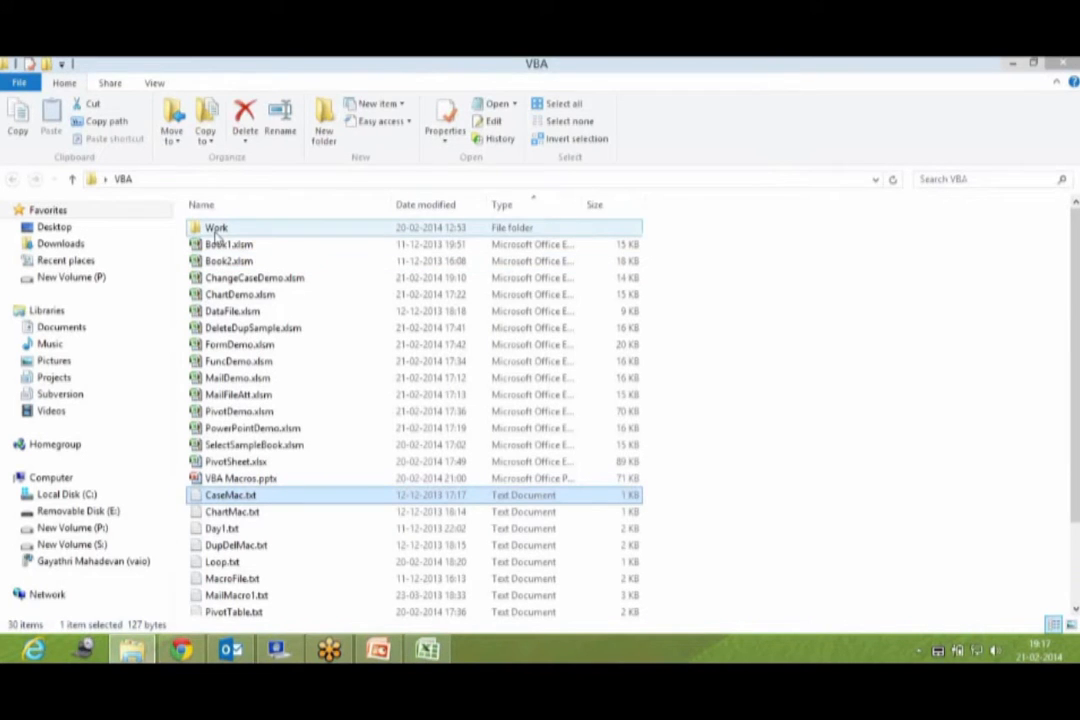
{"action": "double_click", "coordinate": [248, 296]}
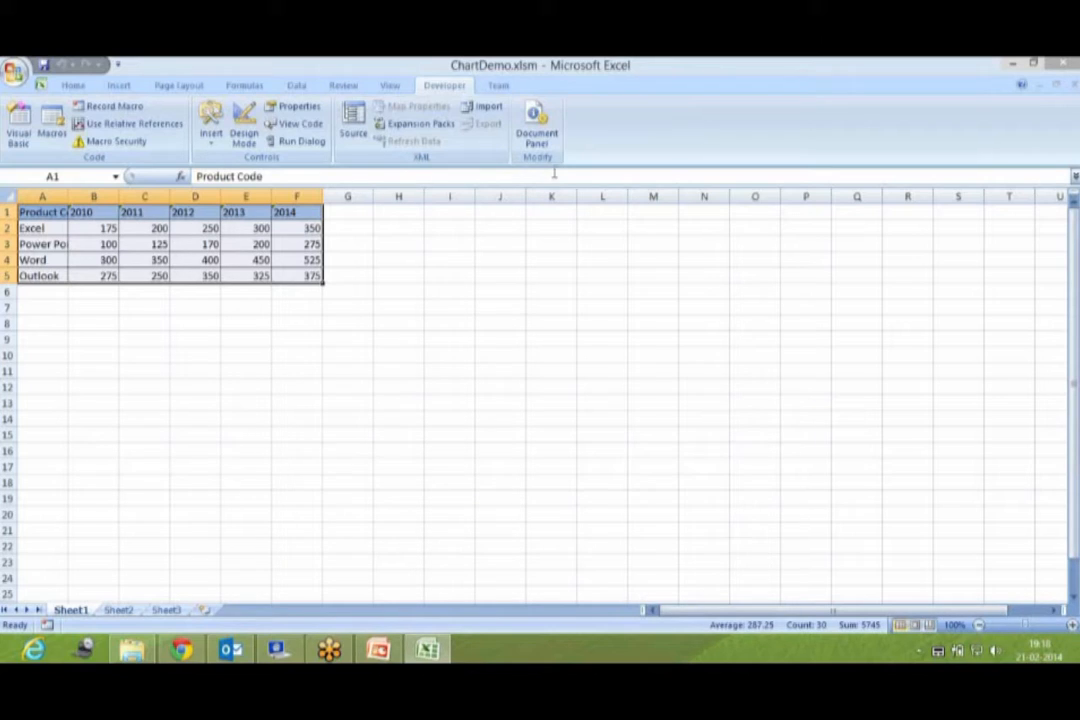
{"action": "left_click", "coordinate": [119, 84]}
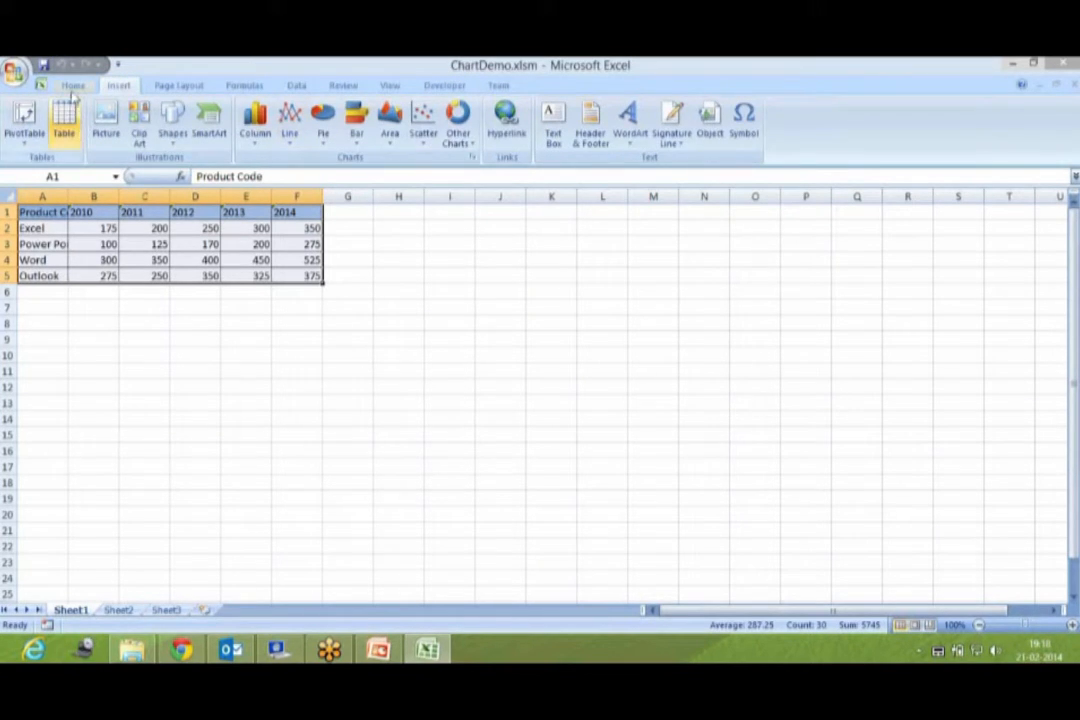
{"action": "left_click", "coordinate": [72, 90]}
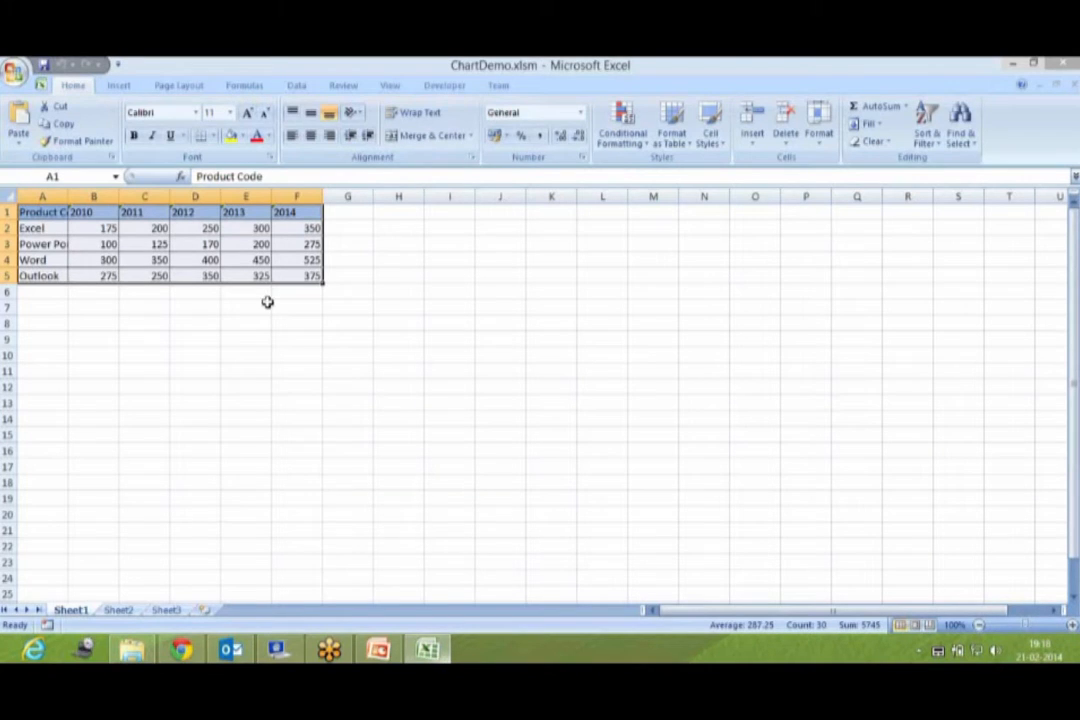
{"action": "left_click", "coordinate": [440, 86]}
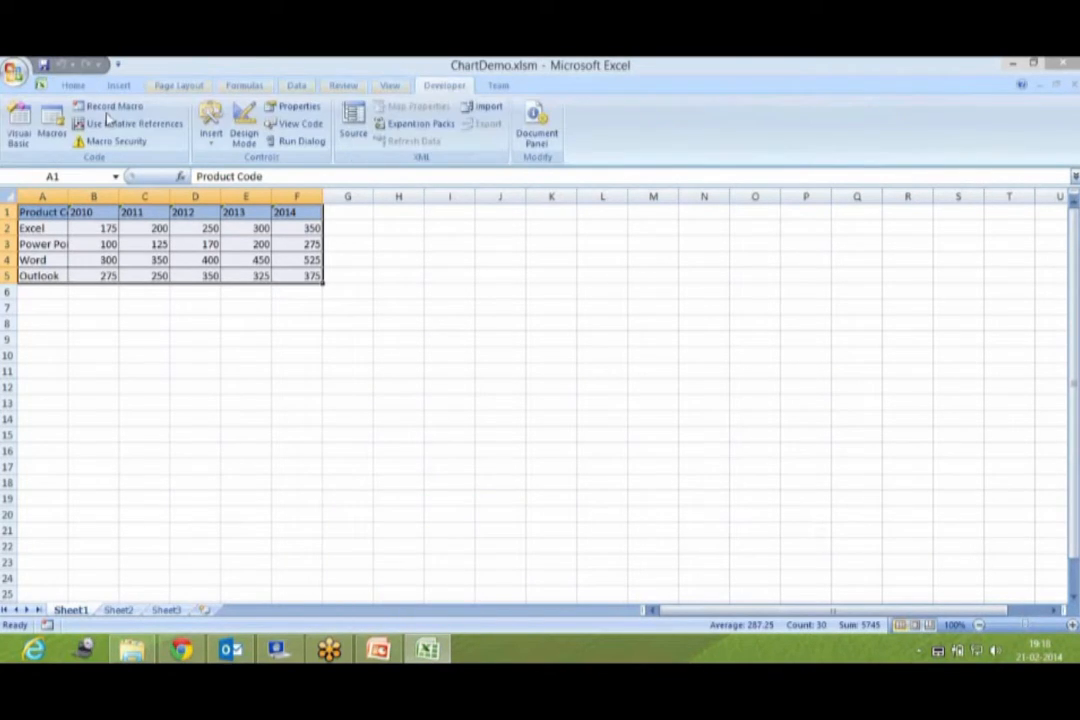
{"action": "left_click", "coordinate": [18, 128]}
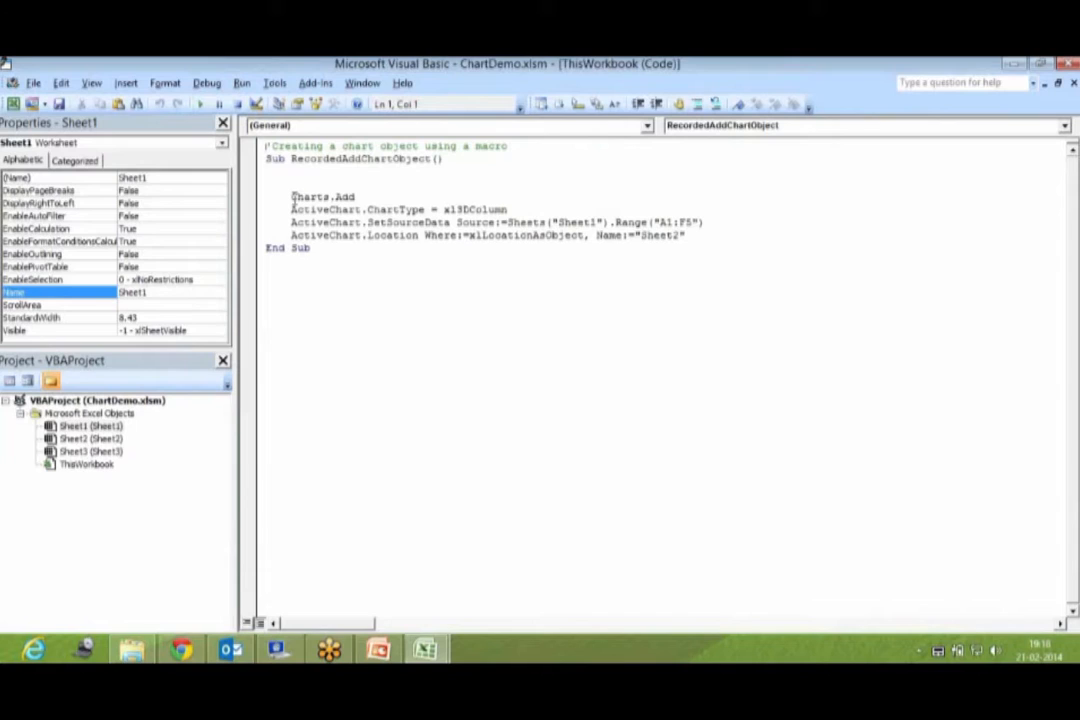
{"action": "left_click", "coordinate": [292, 197]}
{"action": "left_click", "coordinate": [371, 196]}
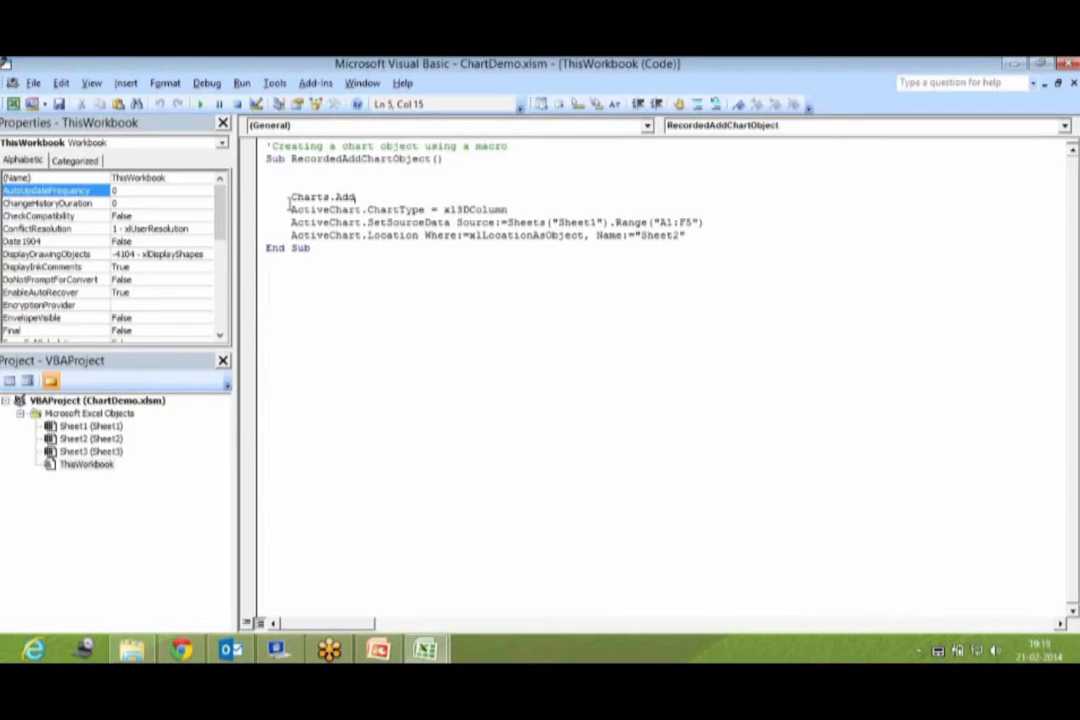
Clear the xl3DColumn value from the ChartType line to view the available chart type constants, and undo the edit
{"action": "left_click", "coordinate": [512, 212]}
{"action": "left_click_drag", "start_coordinate": [508, 210], "coordinate": [443, 213]}
{"action": "key", "text": "Delete"}
{"action": "key", "text": "BackSpace"}
{"action": "key", "text": "BackSpace"}
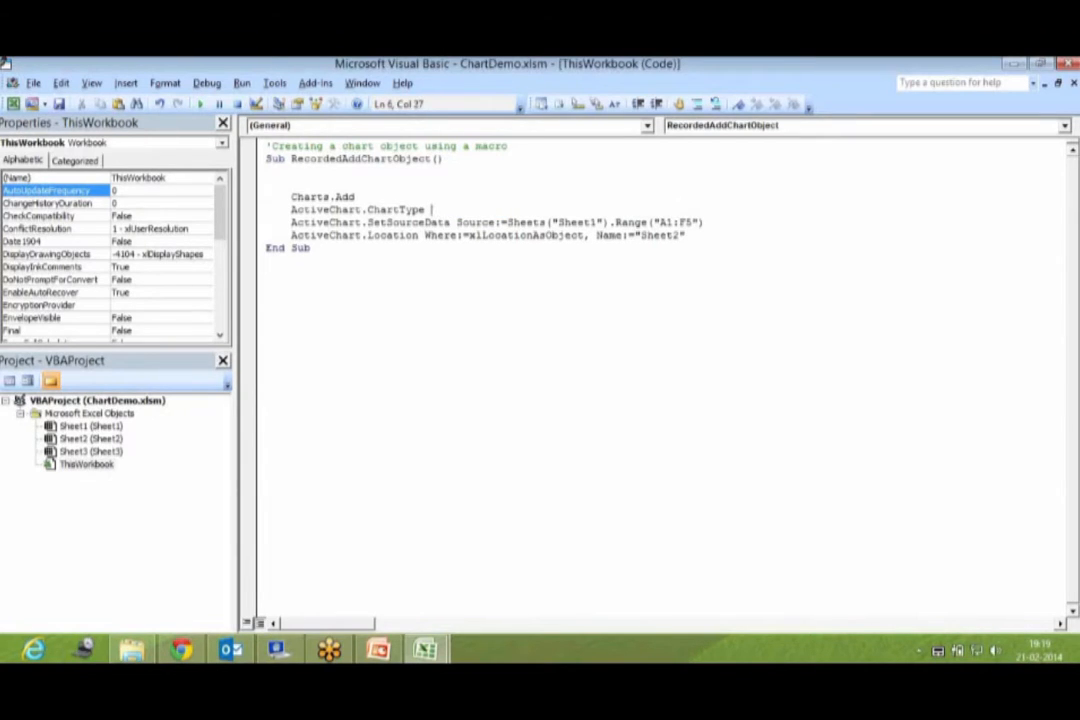
{"action": "type", "text": "="}
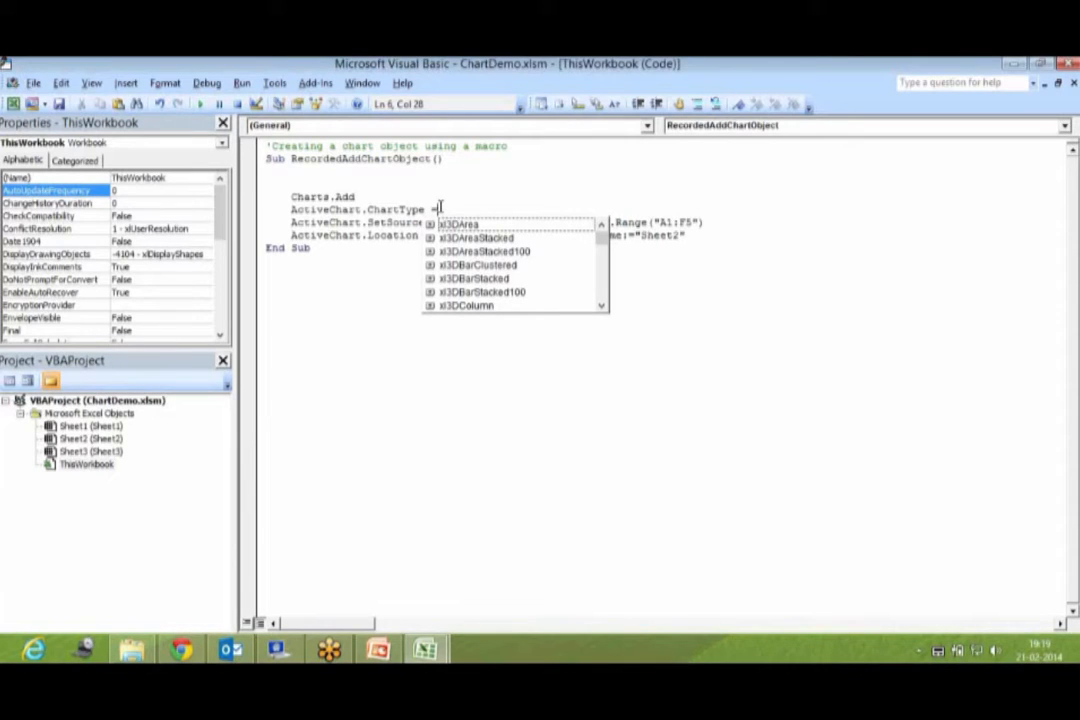
{"action": "key", "text": "Escape"}
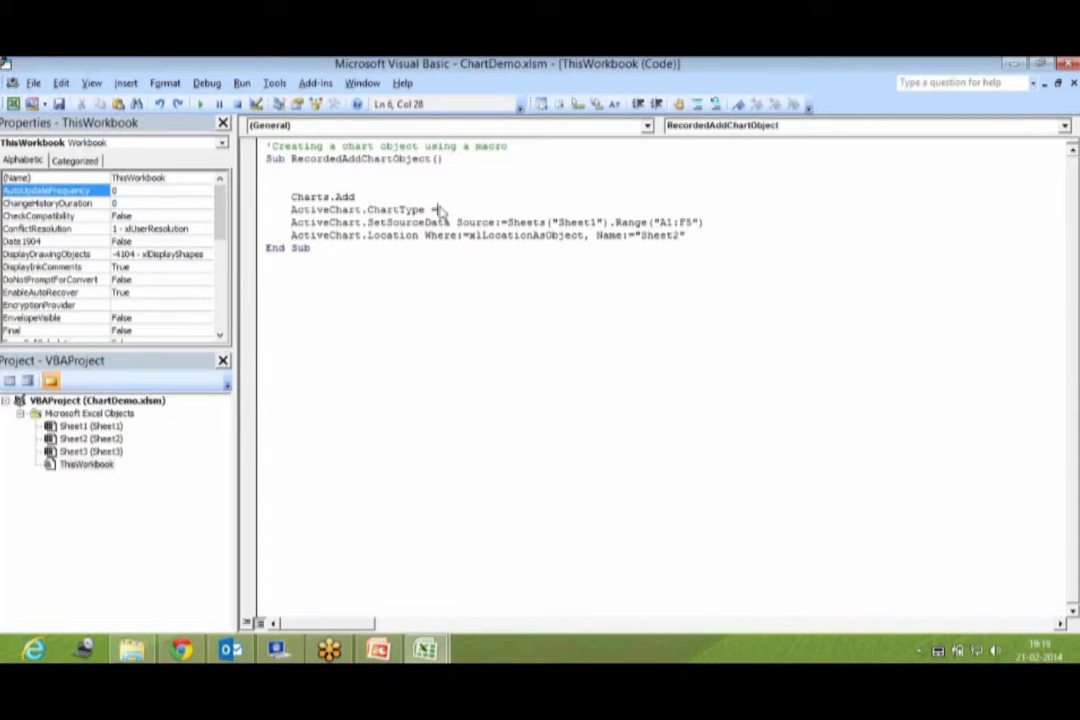
{"action": "key", "text": "ctrl+z"}
Test-run the RecordedAddChartObject macro and delete the chart it creates on Sheet2
{"action": "left_click_drag", "start_coordinate": [658, 222], "coordinate": [690, 222]}
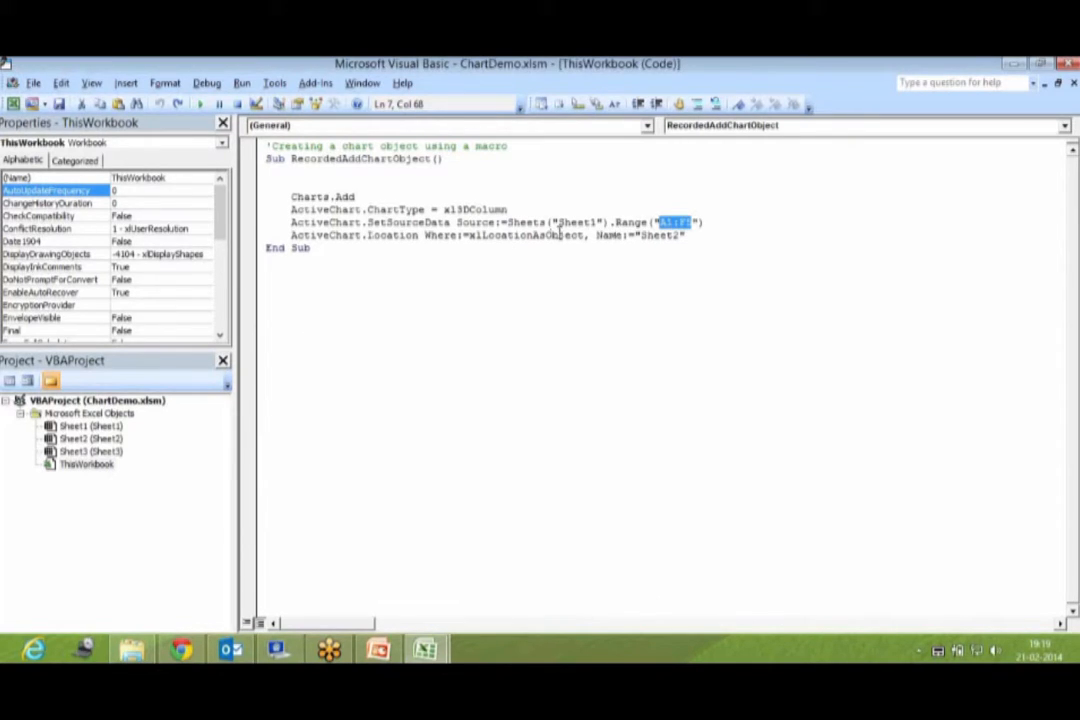
{"action": "left_click_drag", "start_coordinate": [640, 234], "coordinate": [681, 235]}
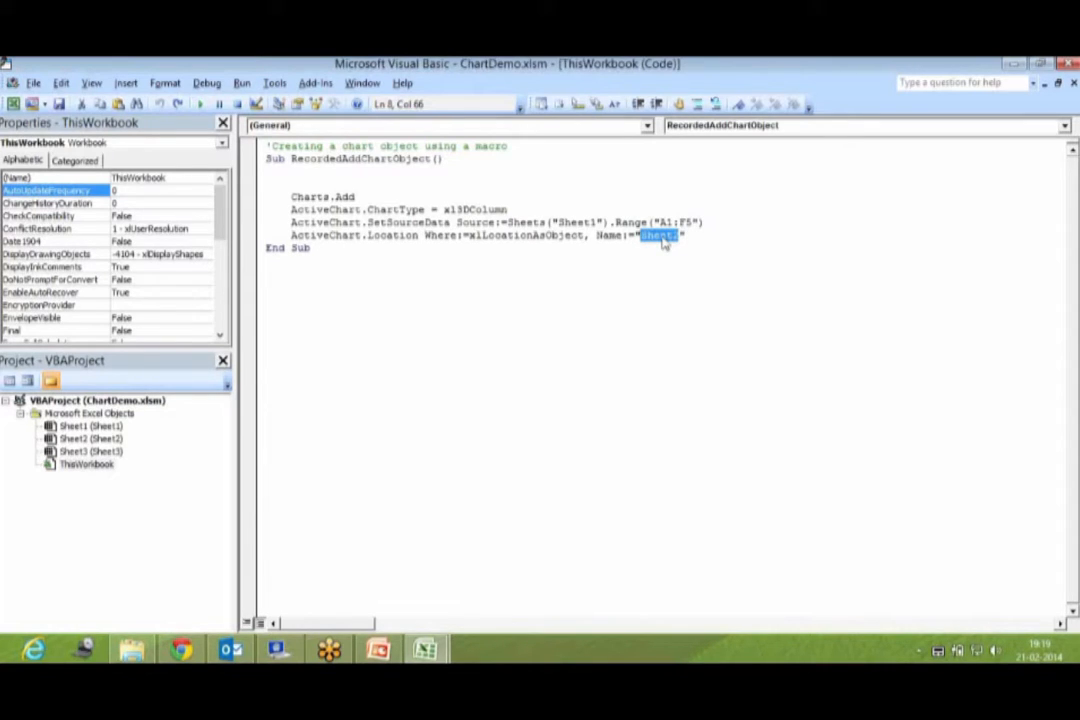
{"action": "left_click", "coordinate": [421, 207]}
{"action": "left_click", "coordinate": [201, 105]}
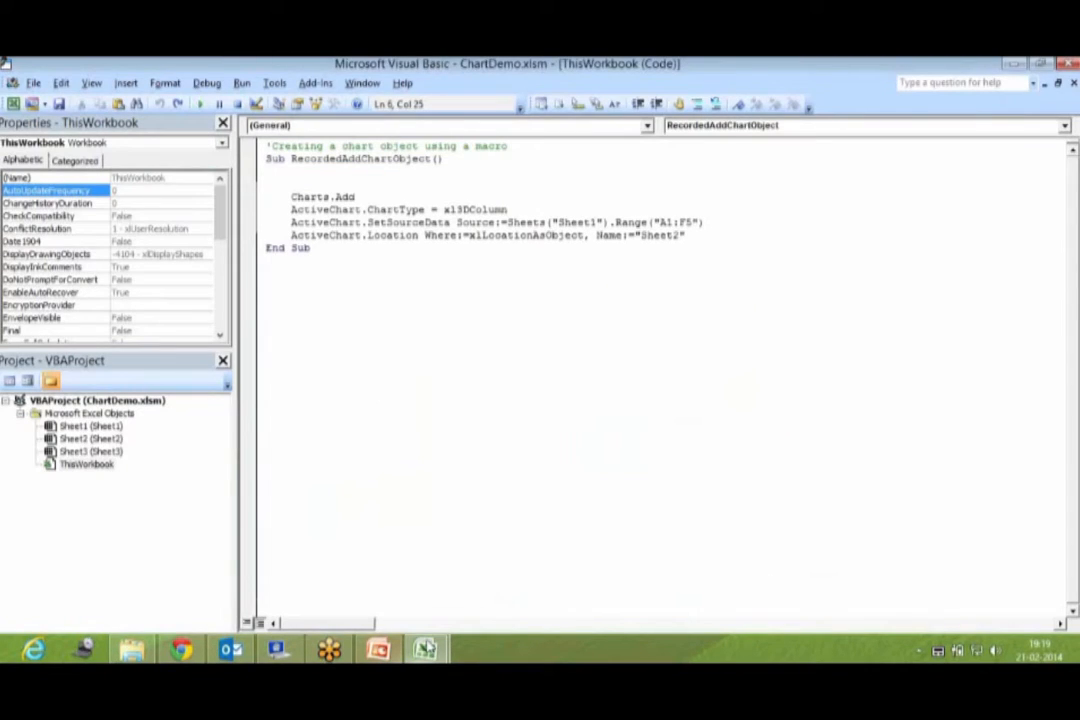
{"action": "mouse_move", "coordinate": [427, 645]}
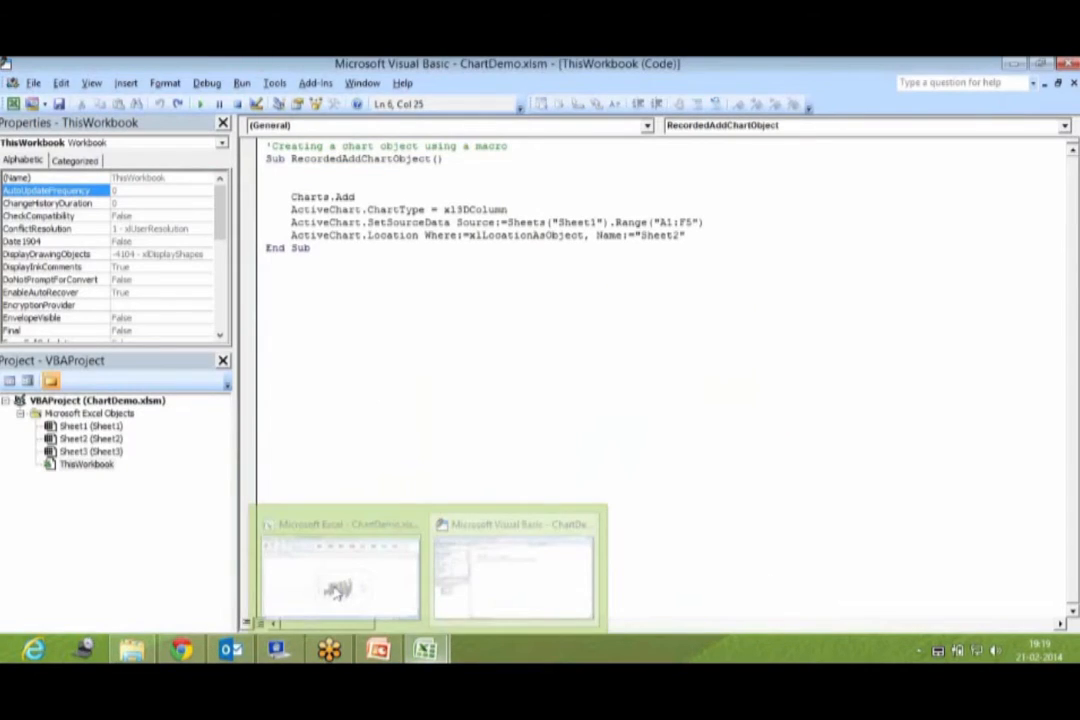
{"action": "left_click", "coordinate": [337, 588]}
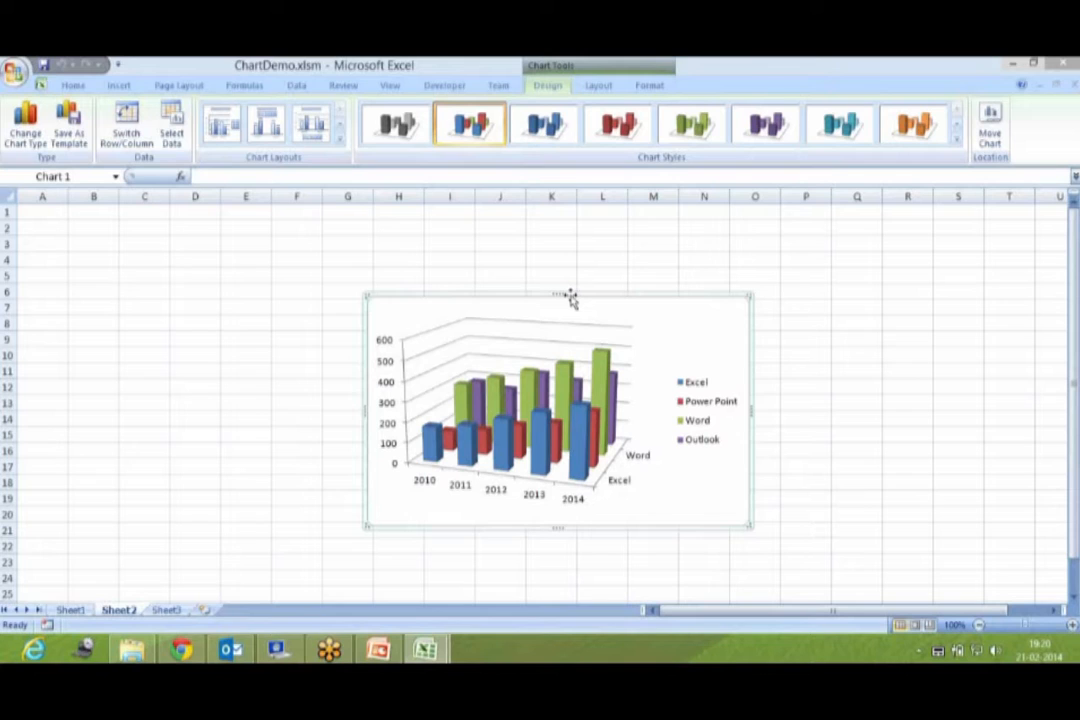
{"action": "key", "text": "Delete"}
Insert a form control button around cell H2 on Sheet1 and assign it the ThisWorkbook.RecordedAddChartObject macro
{"action": "left_click", "coordinate": [70, 609]}
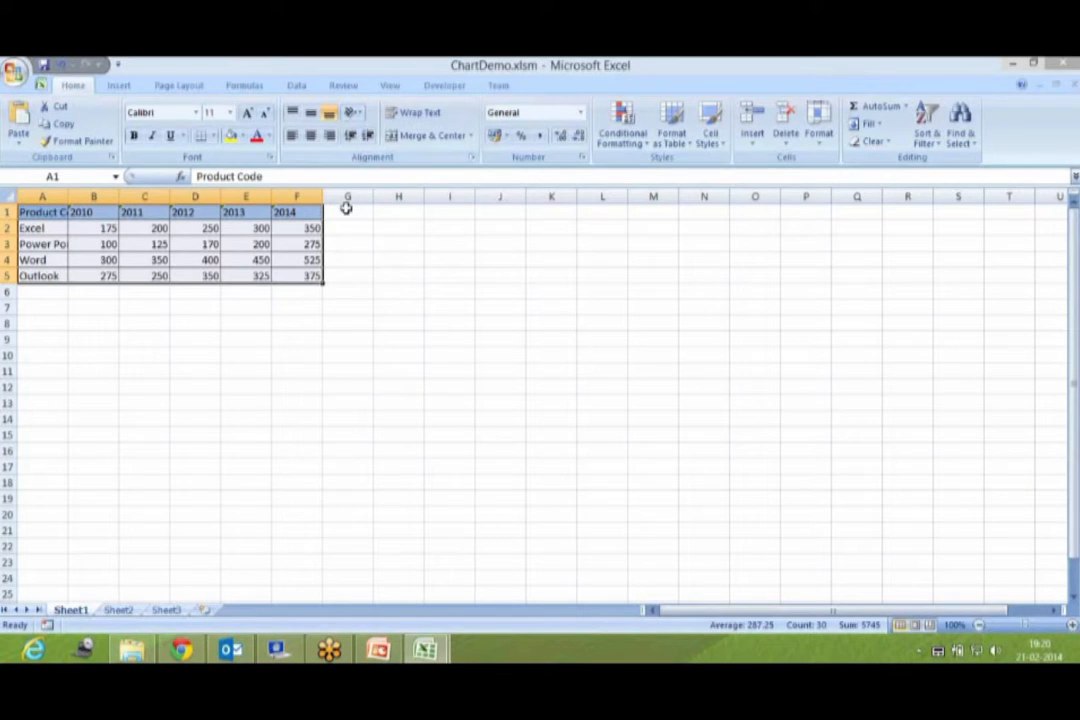
{"action": "left_click", "coordinate": [418, 227]}
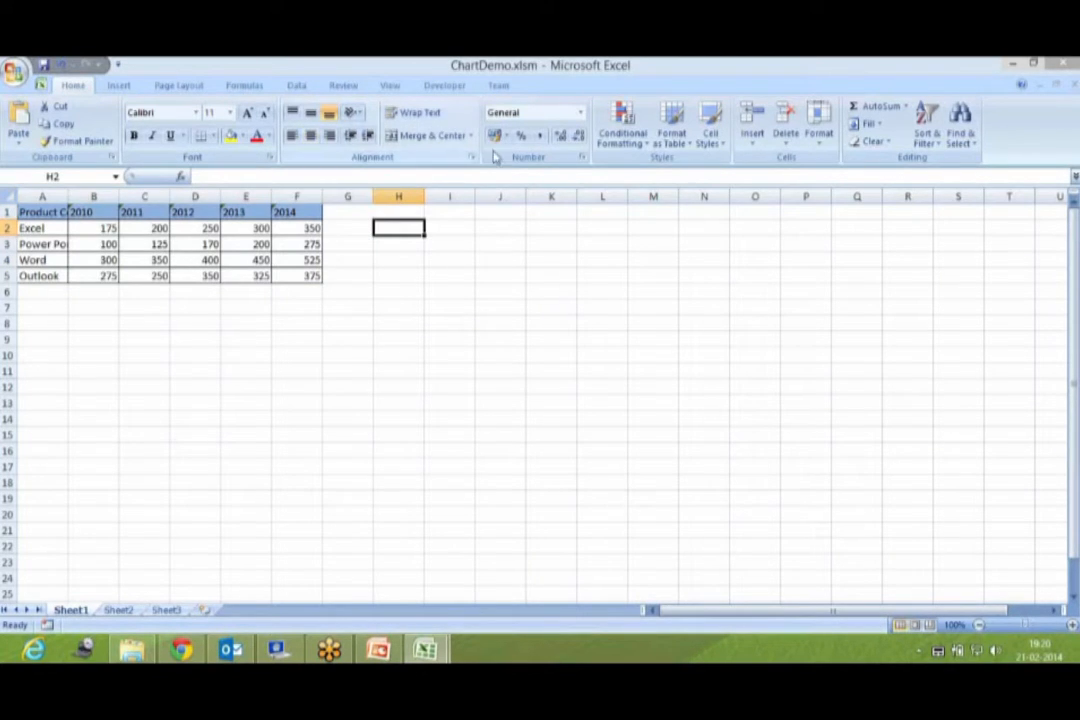
{"action": "left_click", "coordinate": [440, 85]}
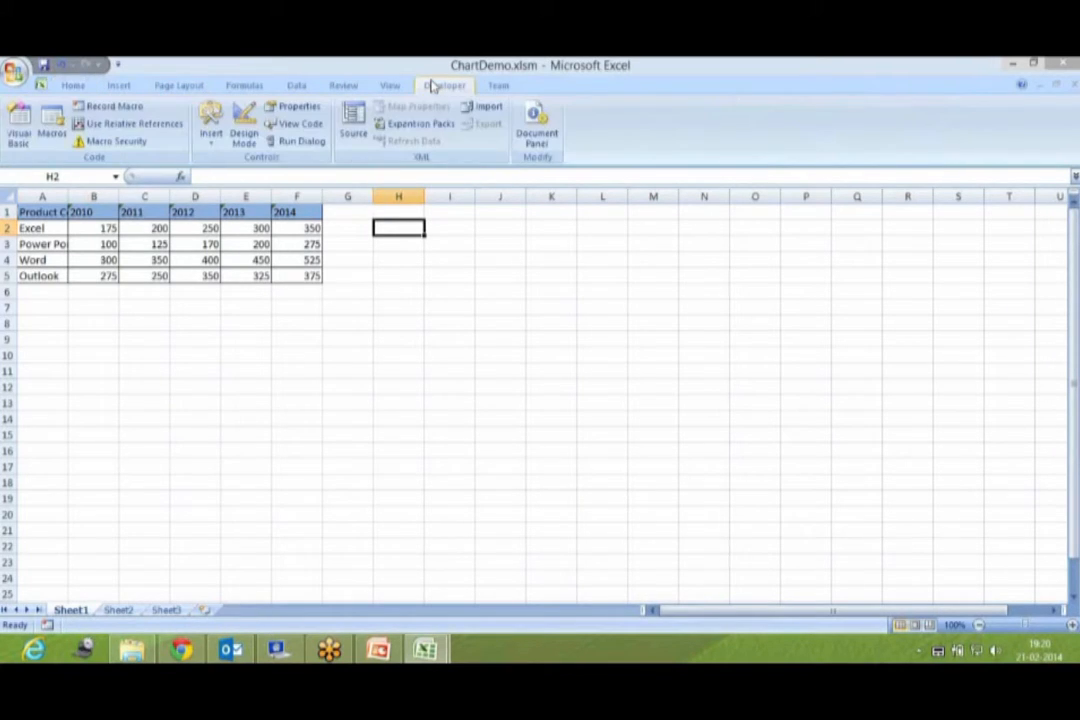
{"action": "left_click", "coordinate": [210, 135]}
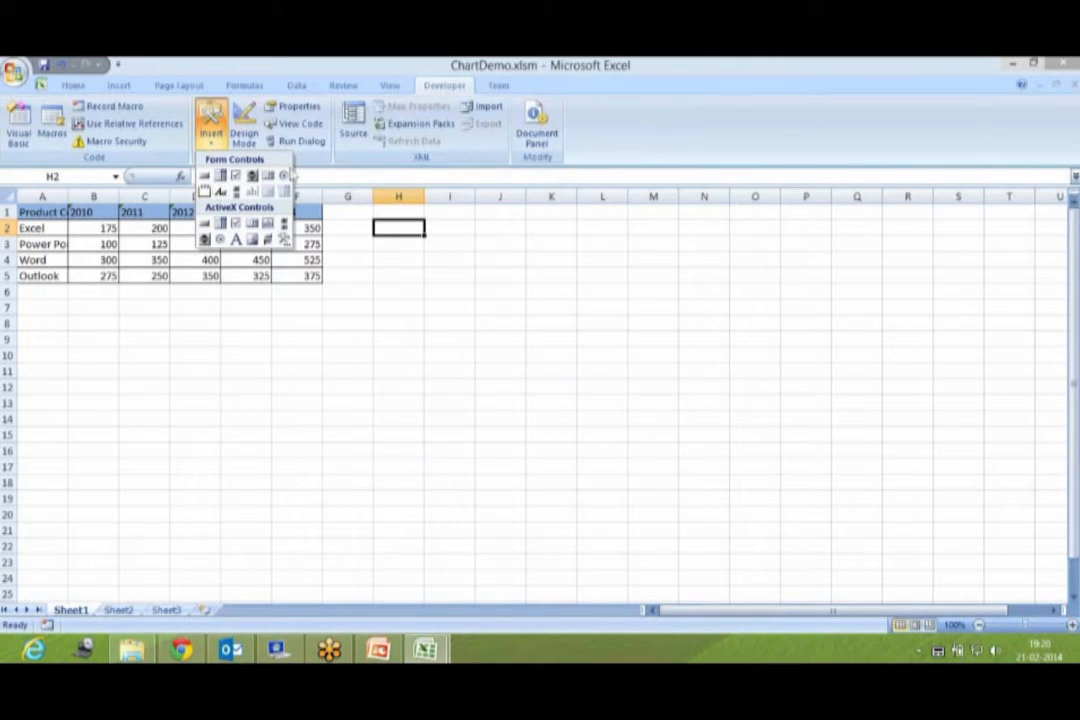
{"action": "left_click", "coordinate": [204, 175]}
{"action": "left_click_drag", "start_coordinate": [373, 222], "coordinate": [424, 244]}
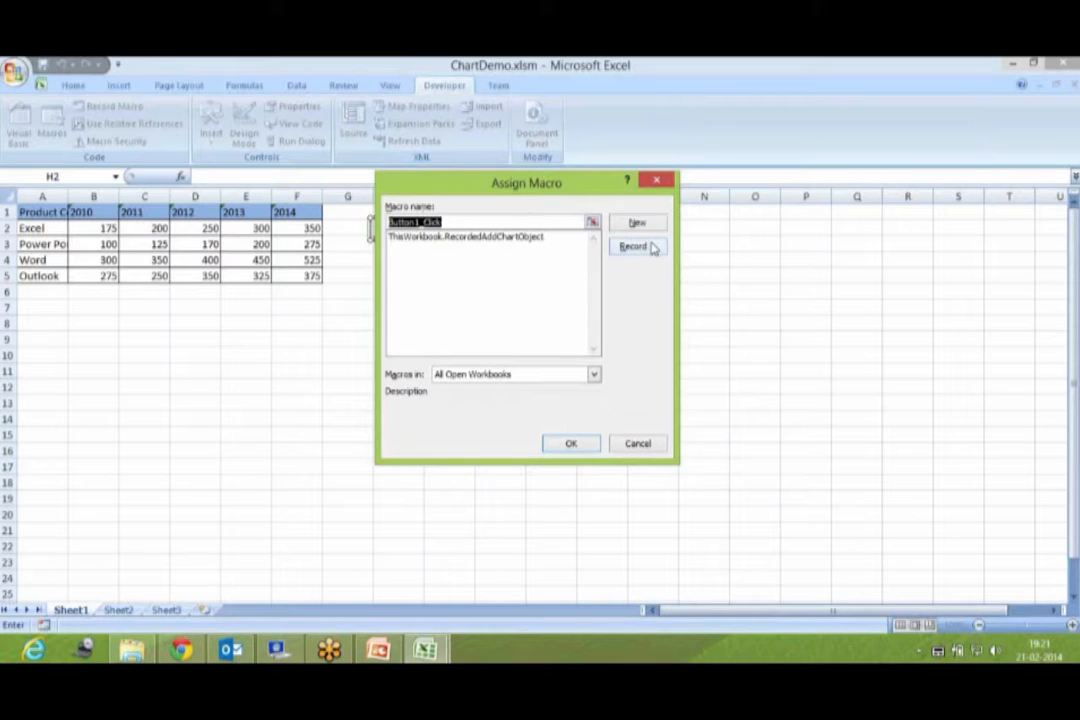
{"action": "left_click", "coordinate": [501, 240]}
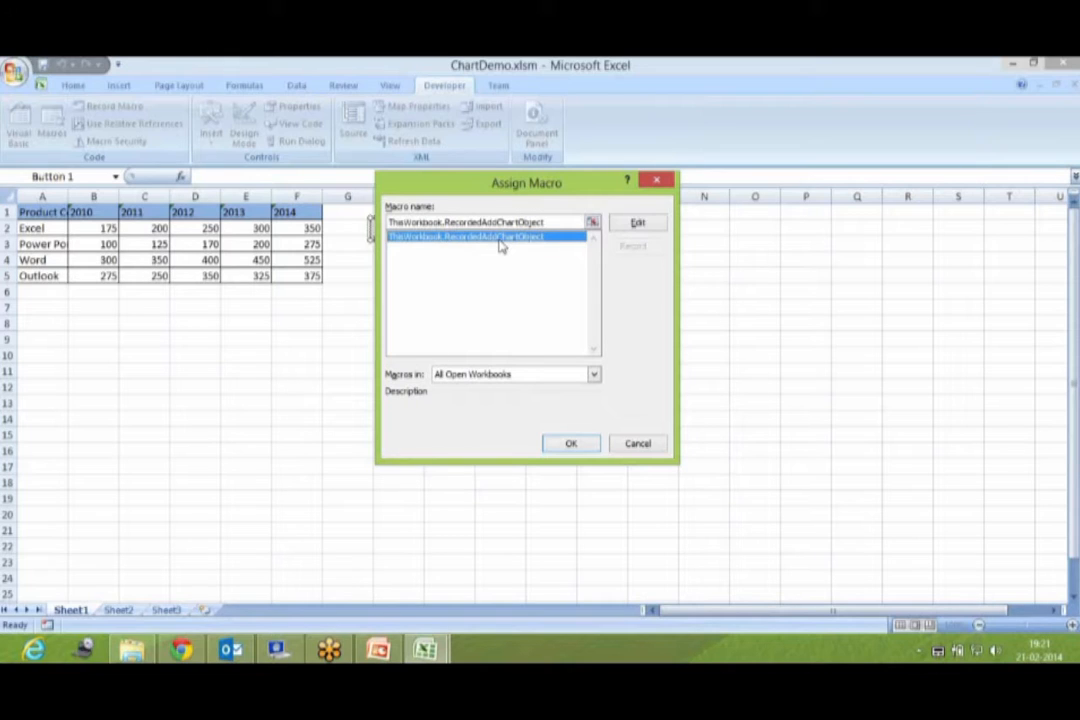
{"action": "left_click", "coordinate": [557, 446]}
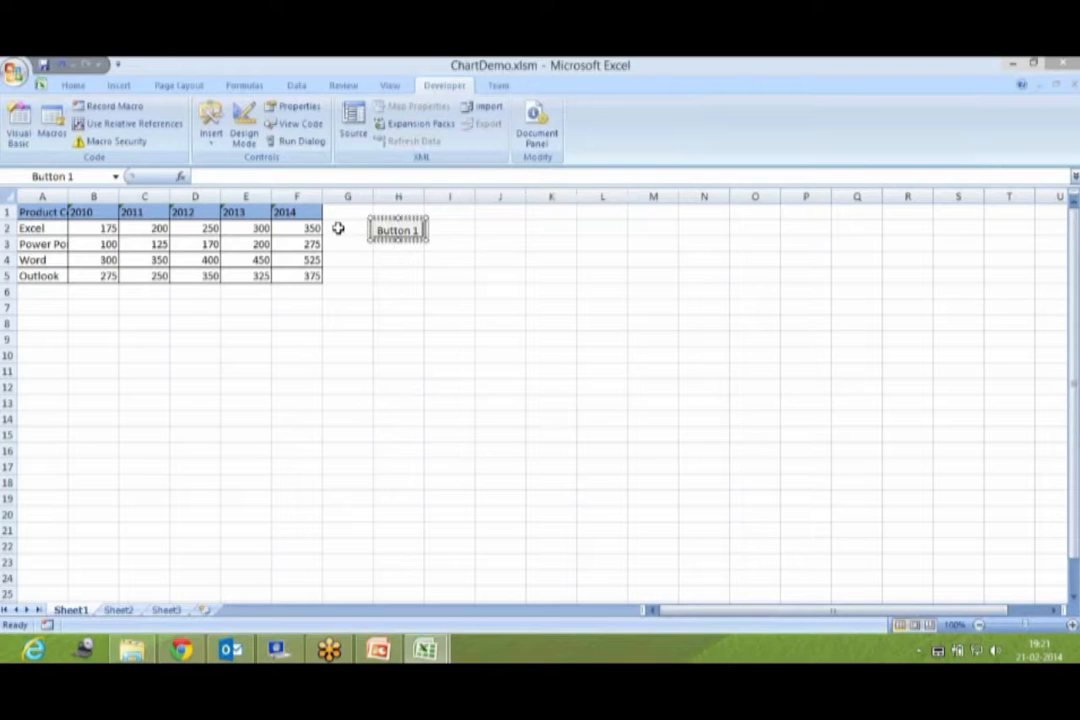
Change the button's caption to Chart, run it to create the column chart, and return to Sheet1
{"action": "left_click_drag", "start_coordinate": [418, 231], "coordinate": [370, 235]}
{"action": "key", "text": "BackSpace"}
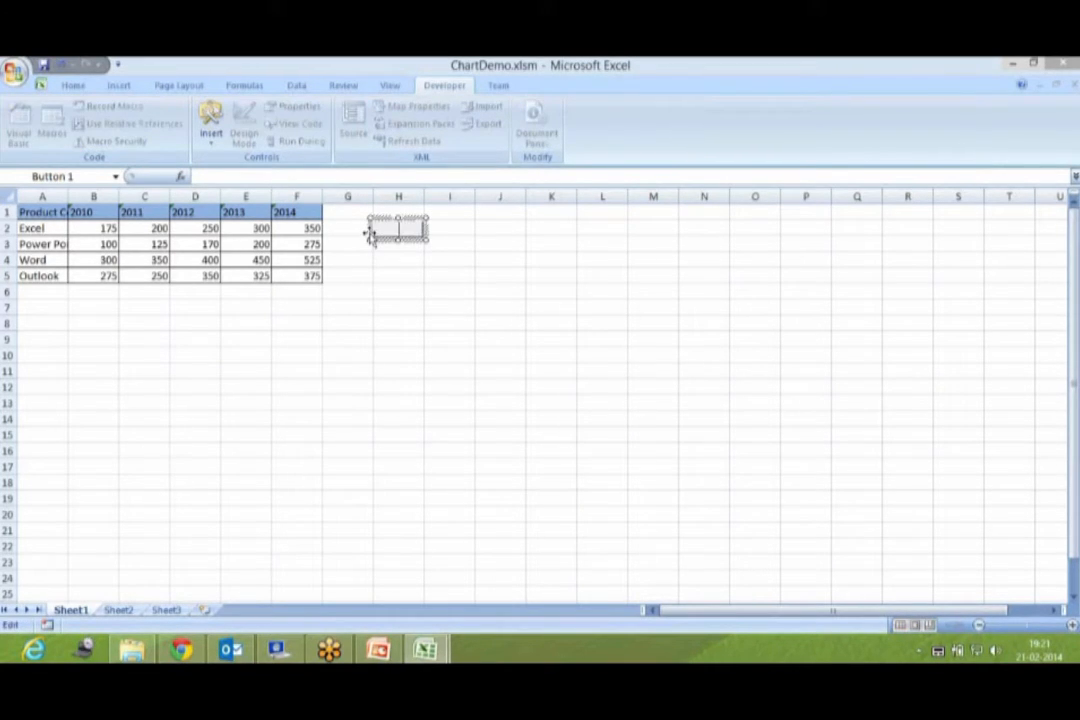
{"action": "type", "text": "Chart"}
{"action": "left_click", "coordinate": [452, 326]}
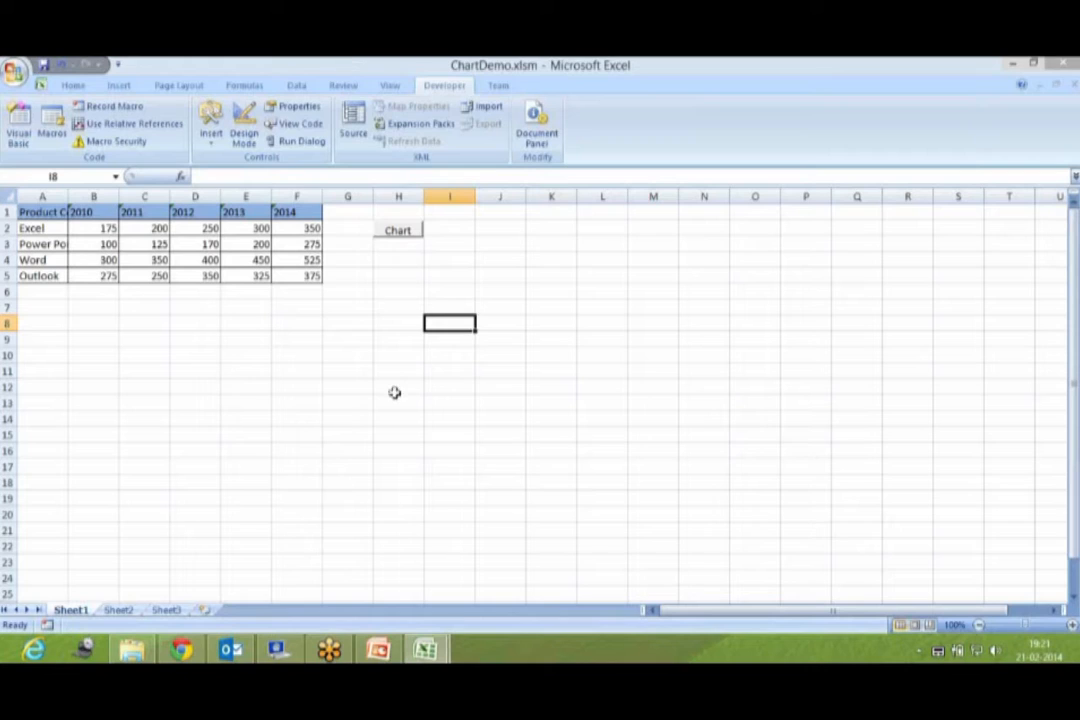
{"action": "left_click", "coordinate": [398, 234]}
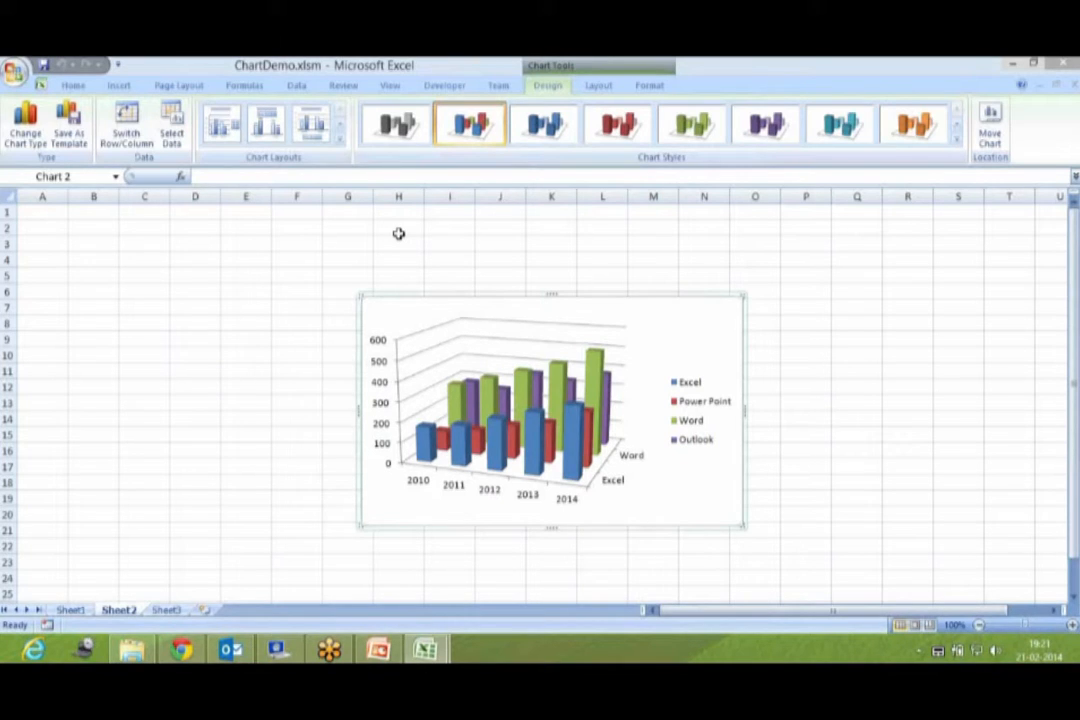
{"action": "left_click", "coordinate": [70, 610]}
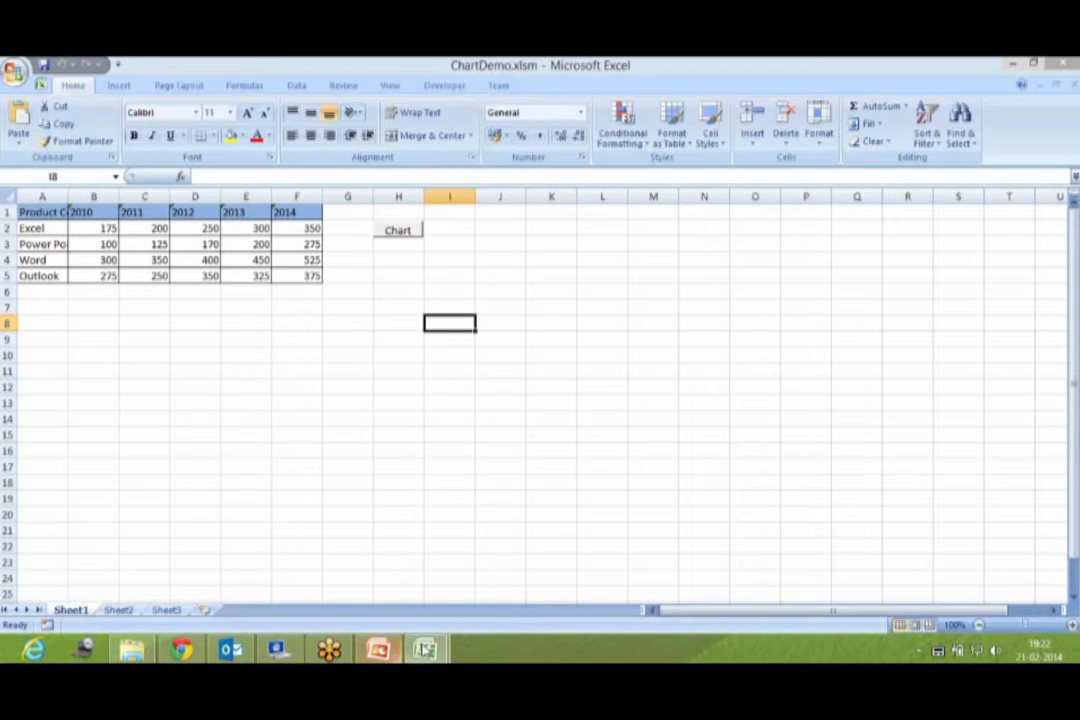
Add a PieChartRecord macro below RecordedAddChartObject in the ThisWorkbook code, reusing its chart-creation lines
{"action": "key", "text": "alt+F11"}
{"action": "type", "text": "s"}
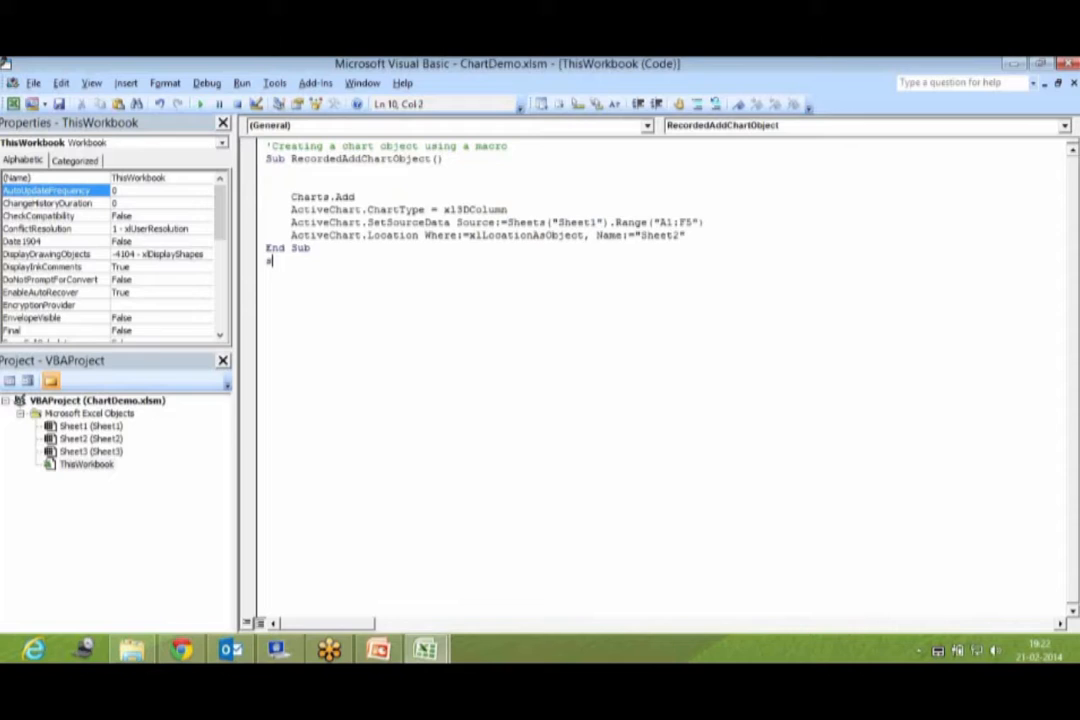
{"action": "type", "text": "ub PieChartRecord("}
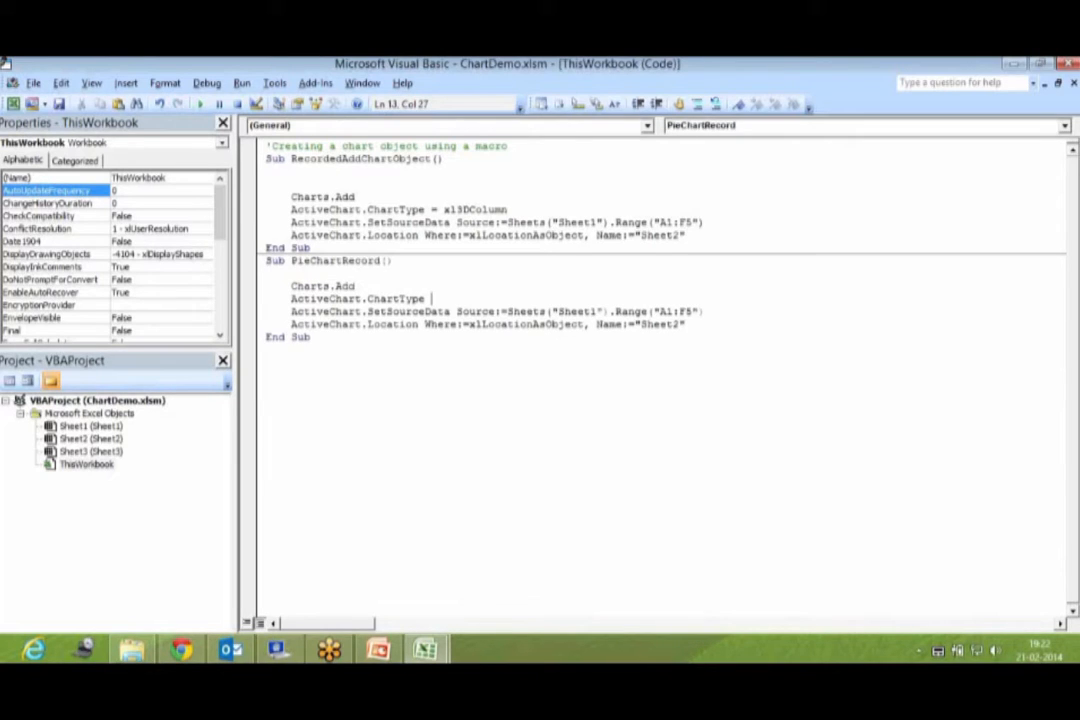
Set the ChartType in the PieChartRecord macro to xl3DPie
{"action": "type", "text": "="}
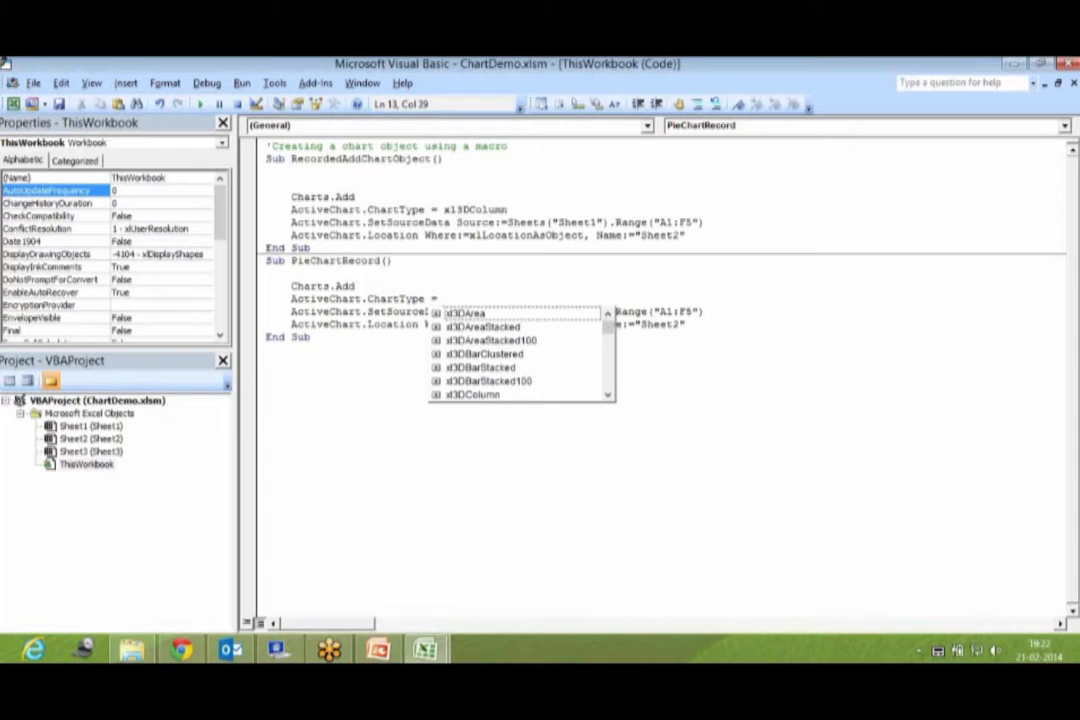
{"action": "key", "text": "Down"}
{"action": "key", "text": "Down"}
{"action": "key", "text": "Down"}
{"action": "key", "text": "Down"}
{"action": "key", "text": "Down"}
{"action": "key", "text": "Down"}
{"action": "key", "text": "Down"}
{"action": "key", "text": "Down"}
{"action": "key", "text": "Down"}
{"action": "key", "text": "Down"}
{"action": "key", "text": "Down"}
{"action": "key", "text": "Down"}
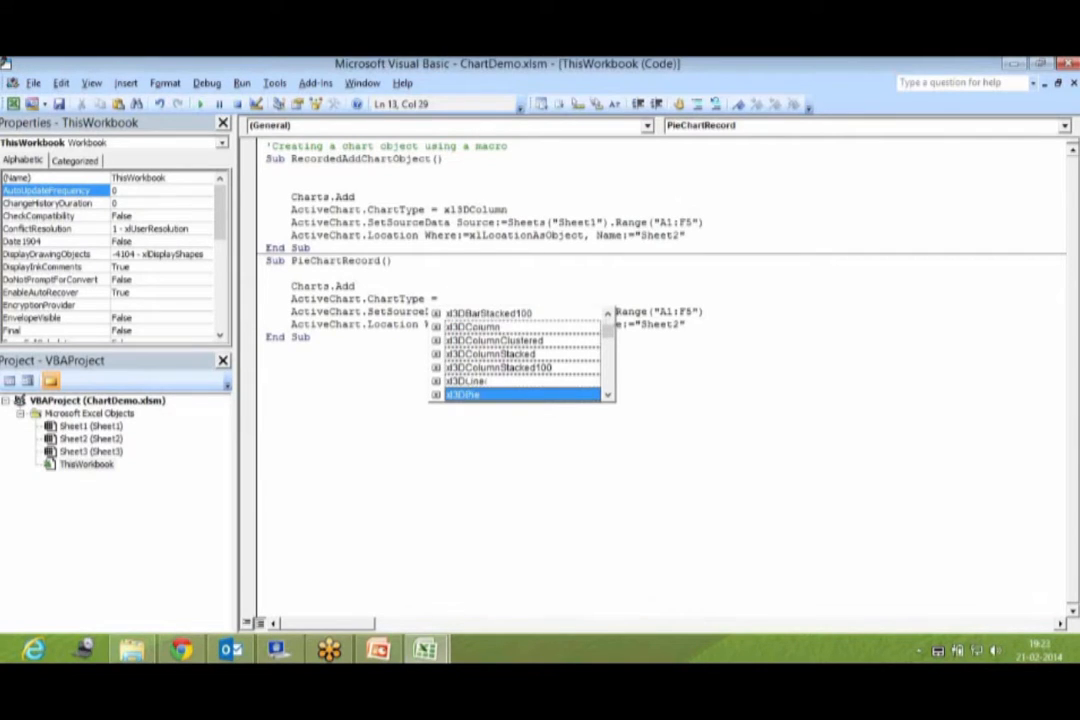
{"action": "key", "text": "Tab"}
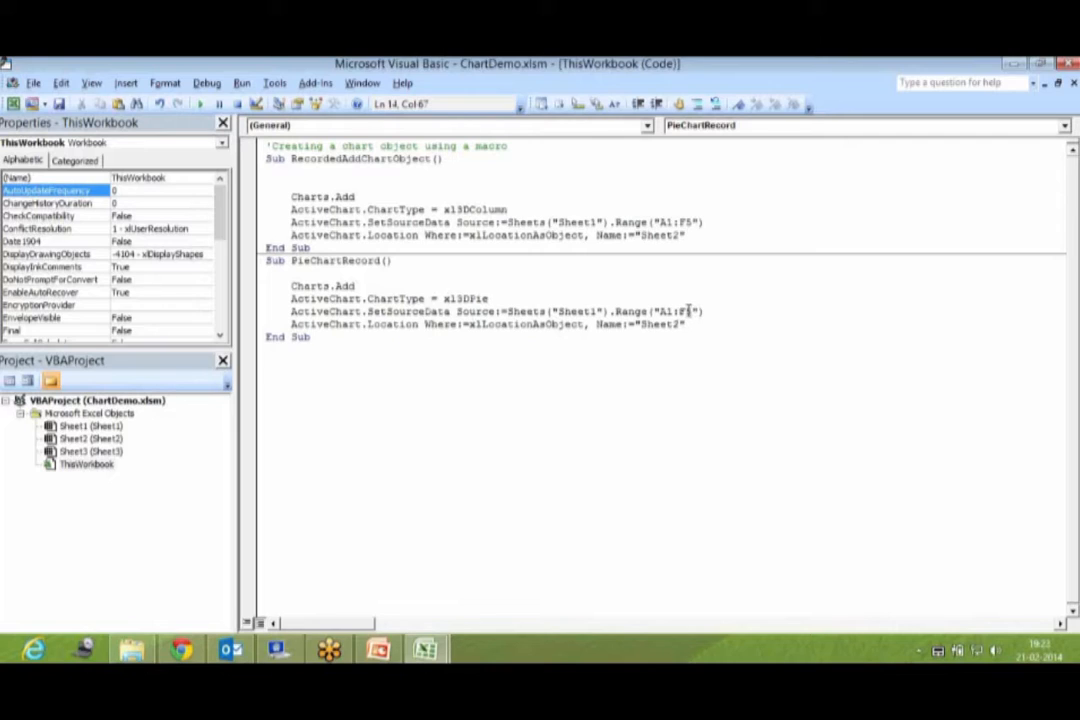
Change the PieChartRecord source range to A1:B5 and its chart location to Sheet3
{"action": "left_click_drag", "start_coordinate": [687, 311], "coordinate": [680, 312]}
{"action": "key", "text": "Delete"}
{"action": "type", "text": "B"}
{"action": "left_click", "coordinate": [681, 326]}
{"action": "key", "text": "BackSpace"}
{"action": "type", "text": "3"}
{"action": "left_click", "coordinate": [682, 371]}
{"action": "left_click", "coordinate": [372, 310]}
Insert a second form control button below the Chart button on Sheet1 and assign it the ThisWorkbook.PieChartRecord macro
{"action": "key", "text": "alt+F11"}
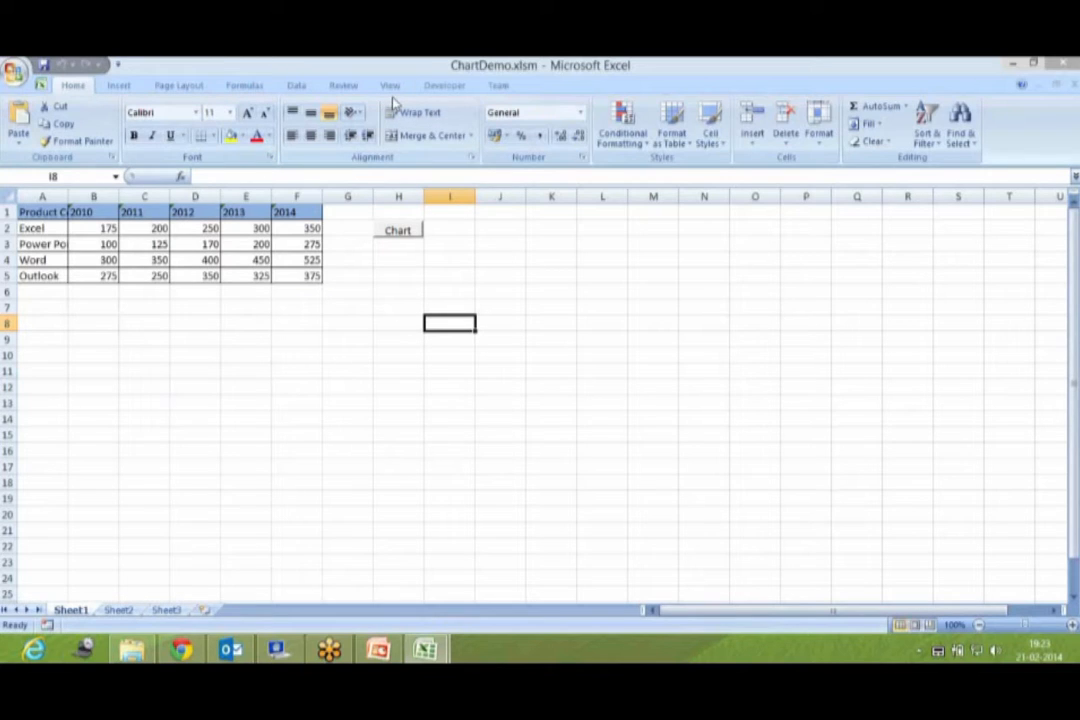
{"action": "left_click", "coordinate": [455, 84]}
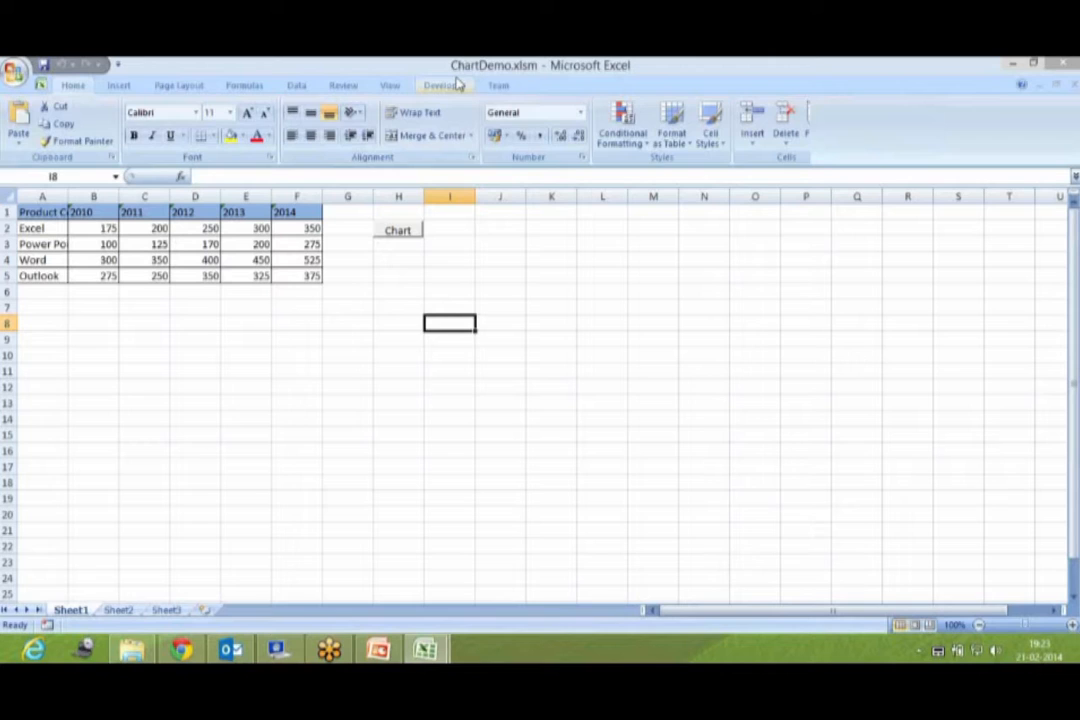
{"action": "left_click", "coordinate": [211, 120]}
{"action": "left_click", "coordinate": [205, 176]}
{"action": "left_click_drag", "start_coordinate": [376, 256], "coordinate": [420, 278]}
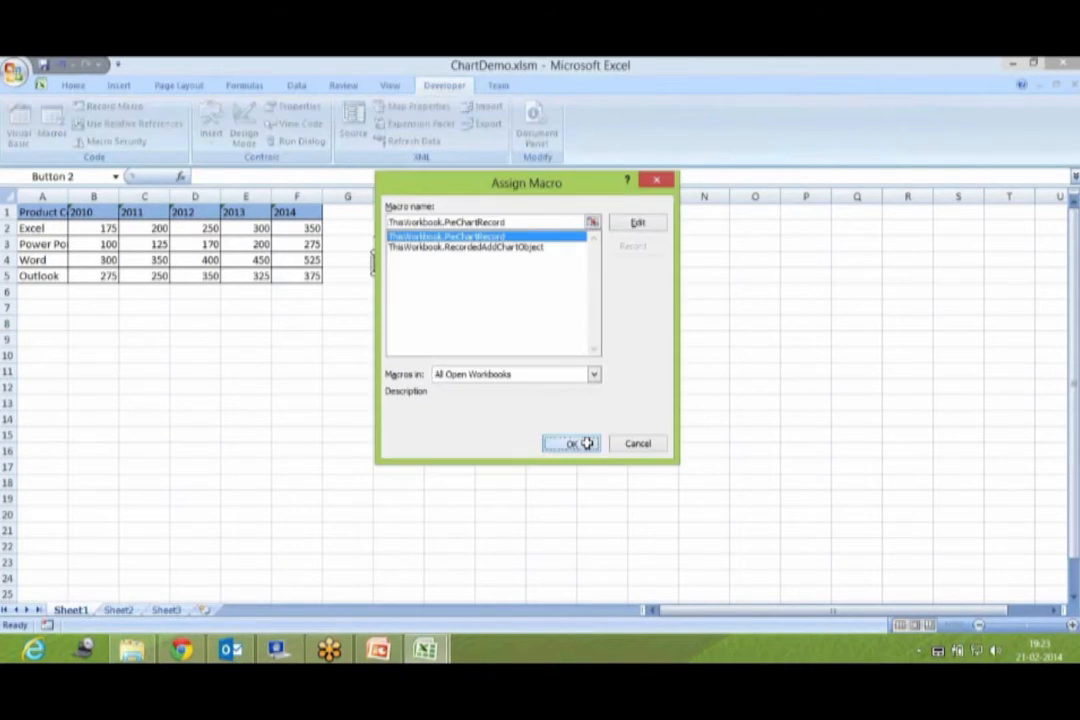
{"action": "left_click", "coordinate": [587, 443]}
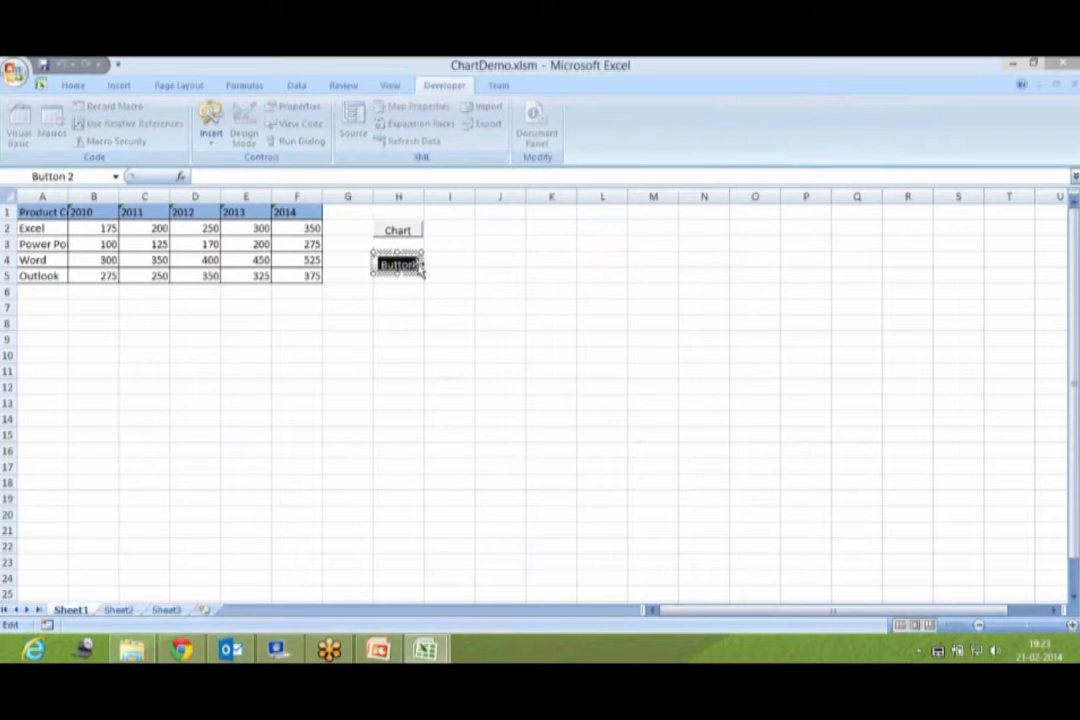
Change the new button's caption to PieChart and widen the button to fit the text
{"action": "type", "text": "Pie Chhart"}
{"action": "key", "text": "Delete"}
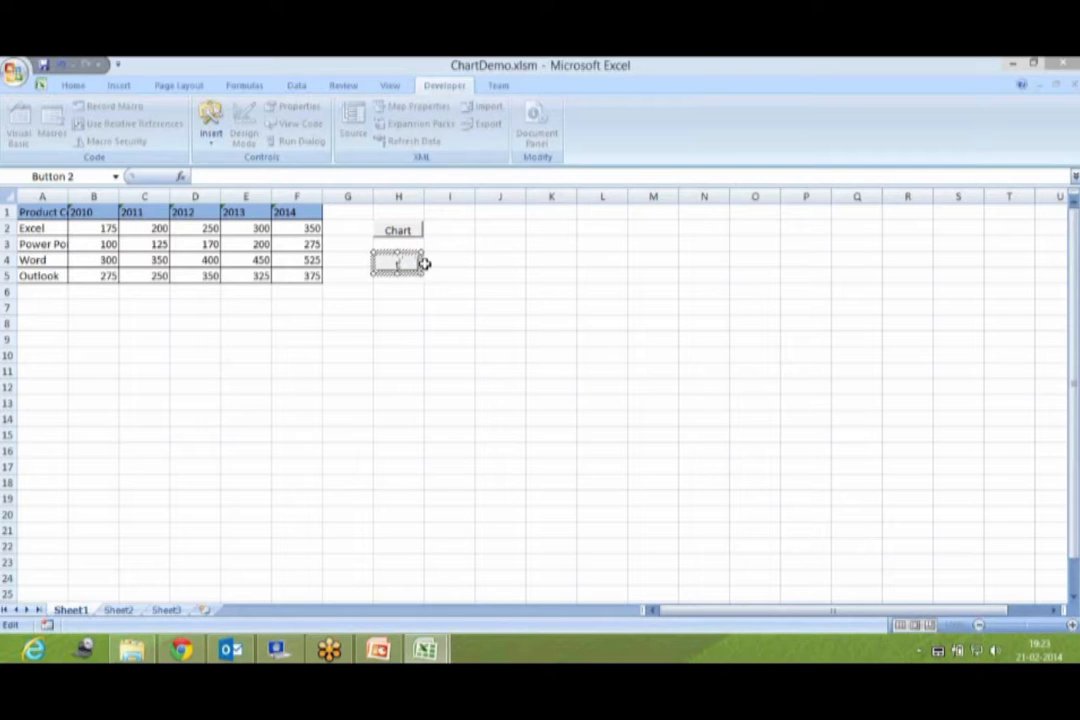
{"action": "left_click_drag", "start_coordinate": [423, 274], "coordinate": [441, 272]}
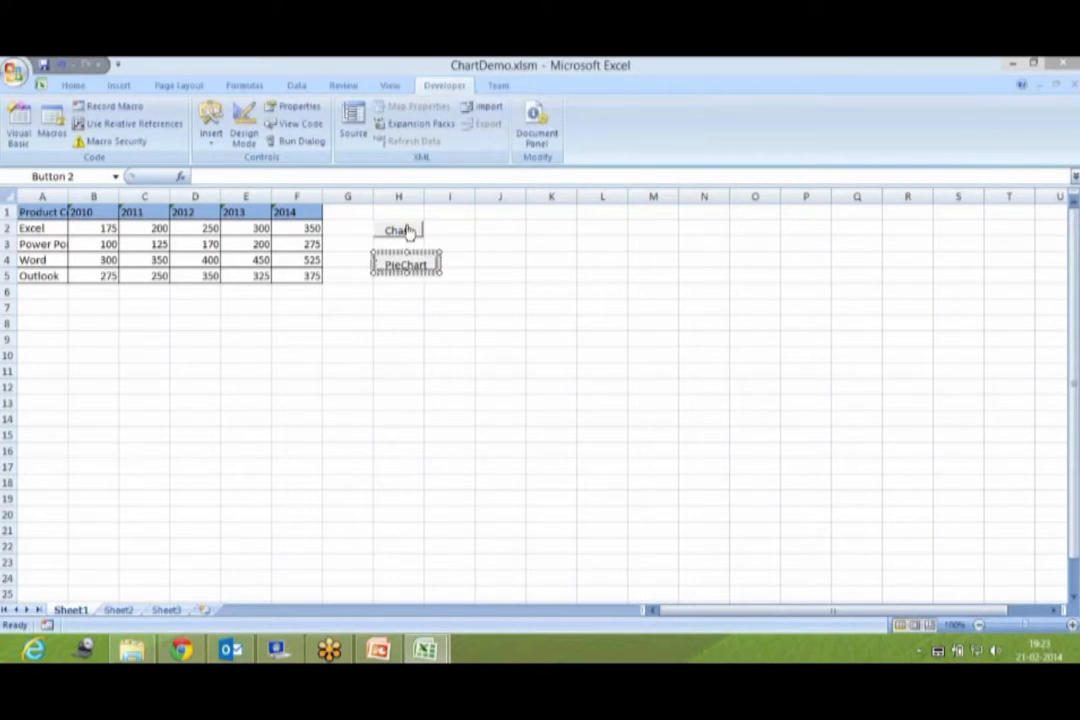
{"action": "left_click", "coordinate": [507, 266]}
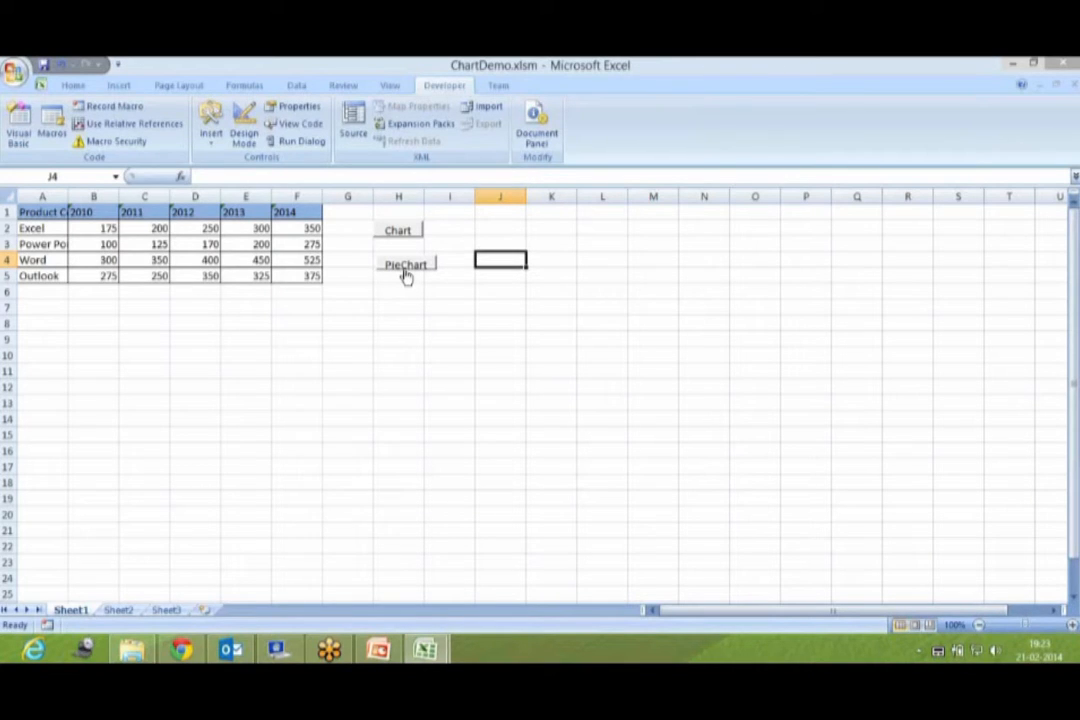
Run the PieChart button and the Chart button from Sheet1 to generate the pie and column charts
{"action": "left_click", "coordinate": [406, 266]}
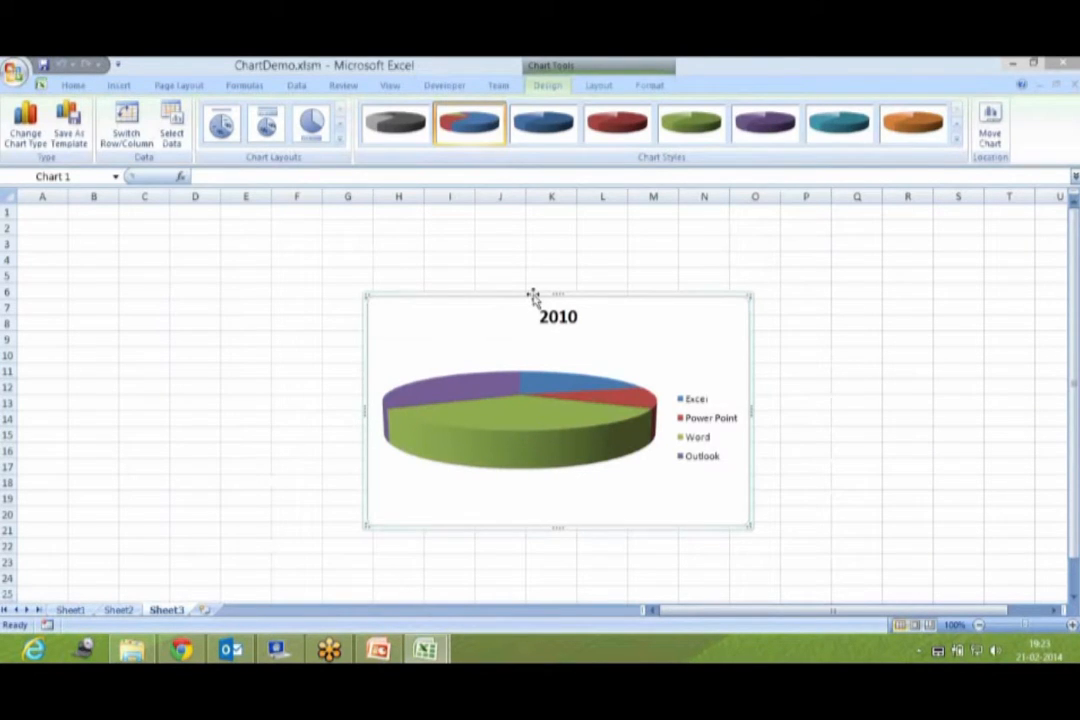
{"action": "left_click", "coordinate": [117, 610]}
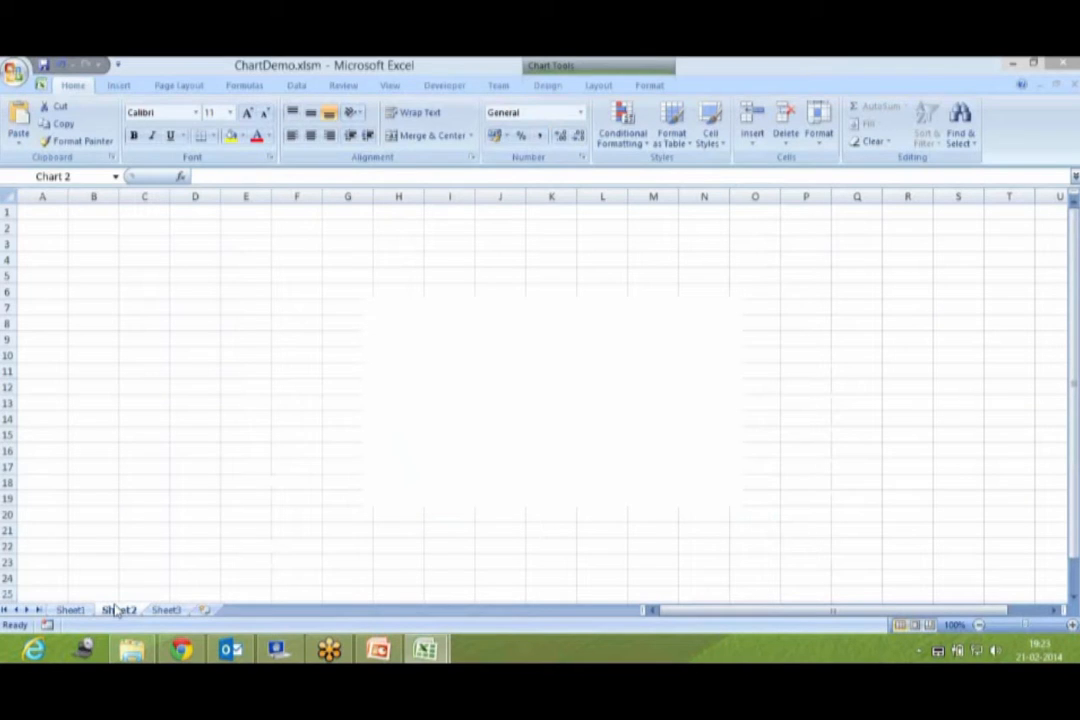
{"action": "left_click", "coordinate": [70, 609]}
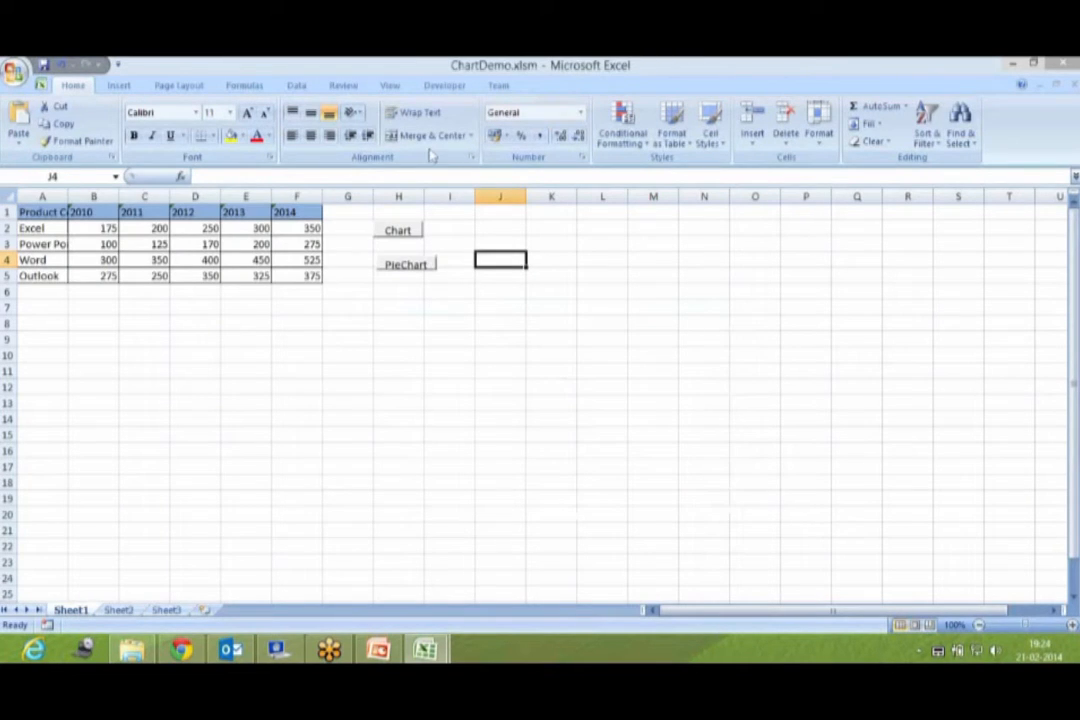
{"action": "left_click", "coordinate": [392, 236]}
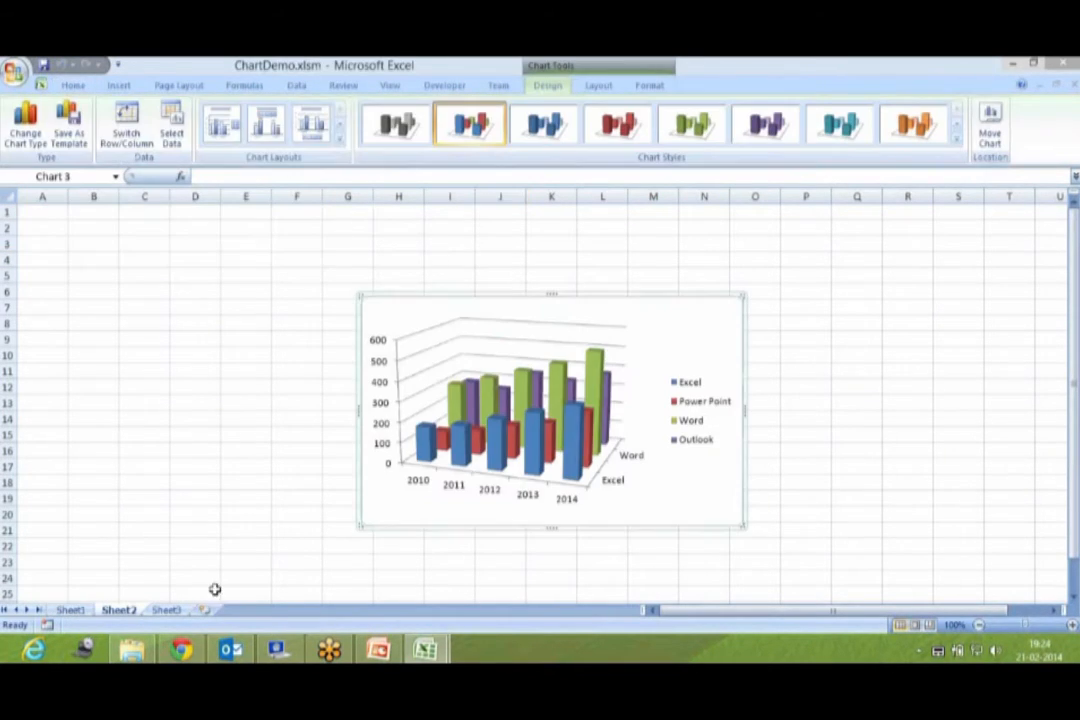
Return to Sheet1 and run the PieChart button's macro
{"action": "left_click", "coordinate": [64, 610]}
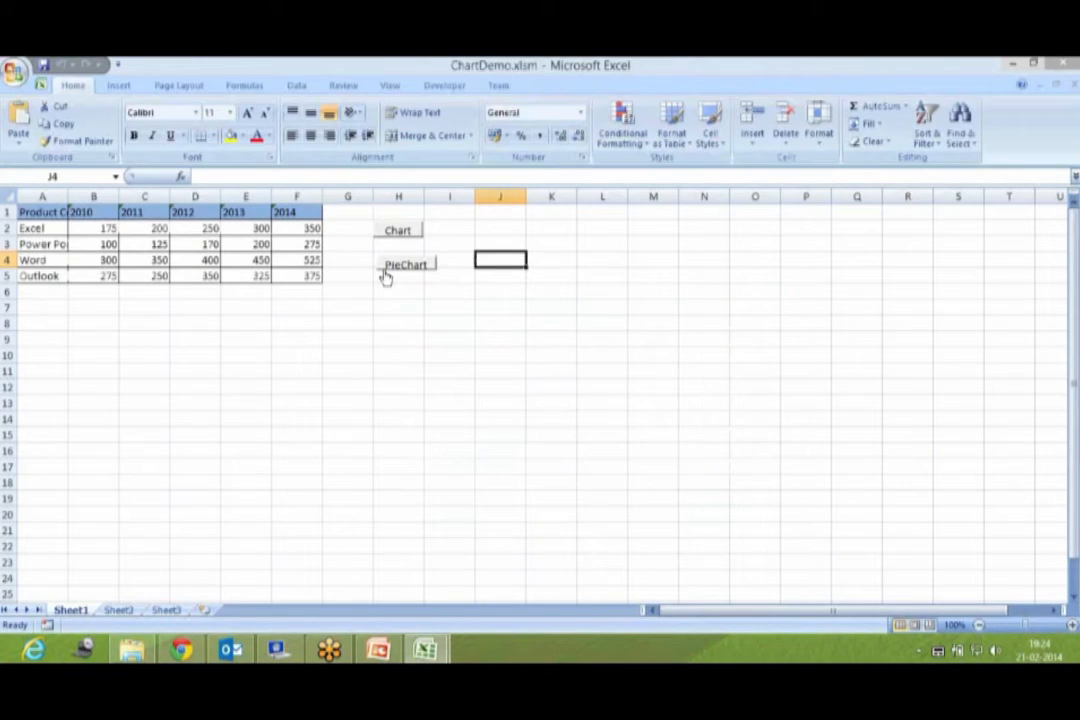
{"action": "left_click", "coordinate": [390, 265]}
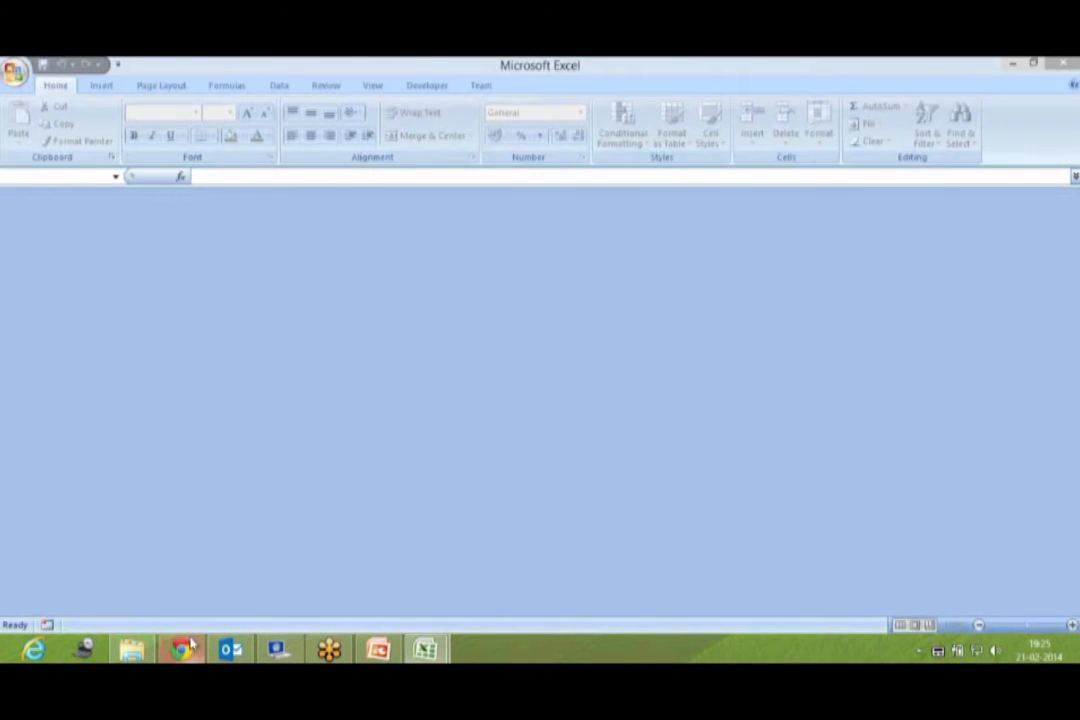
Switch to File Explorer and open FuncDemo.xlsm from the VBA folder
{"action": "left_click", "coordinate": [140, 652]}
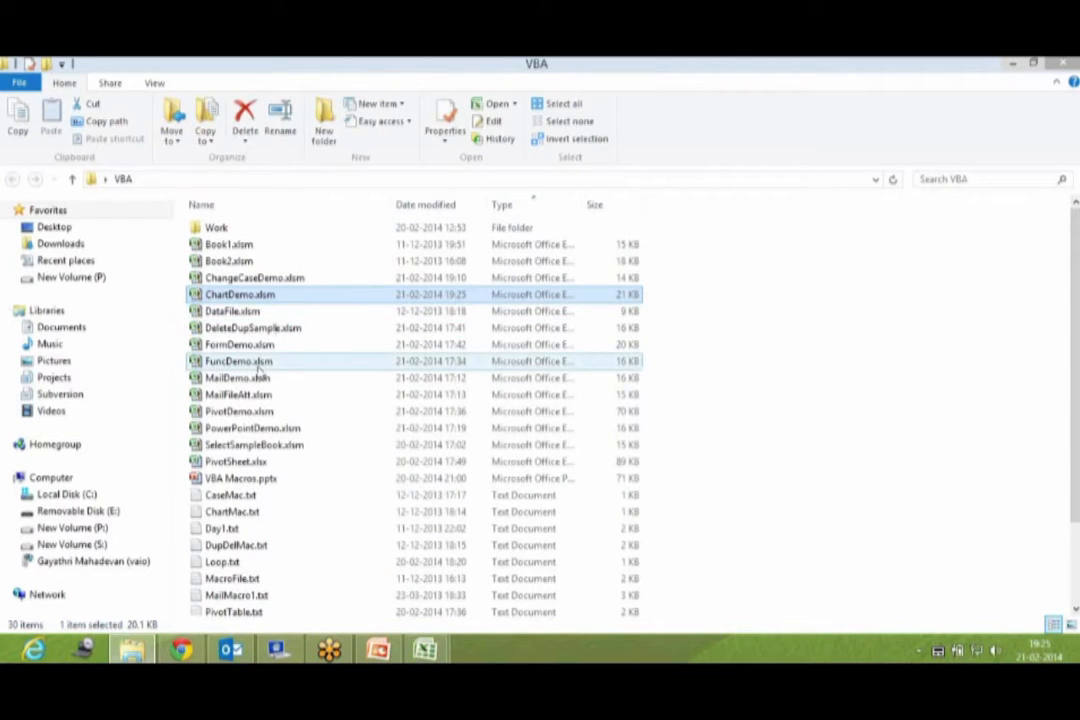
{"action": "double_click", "coordinate": [256, 366]}
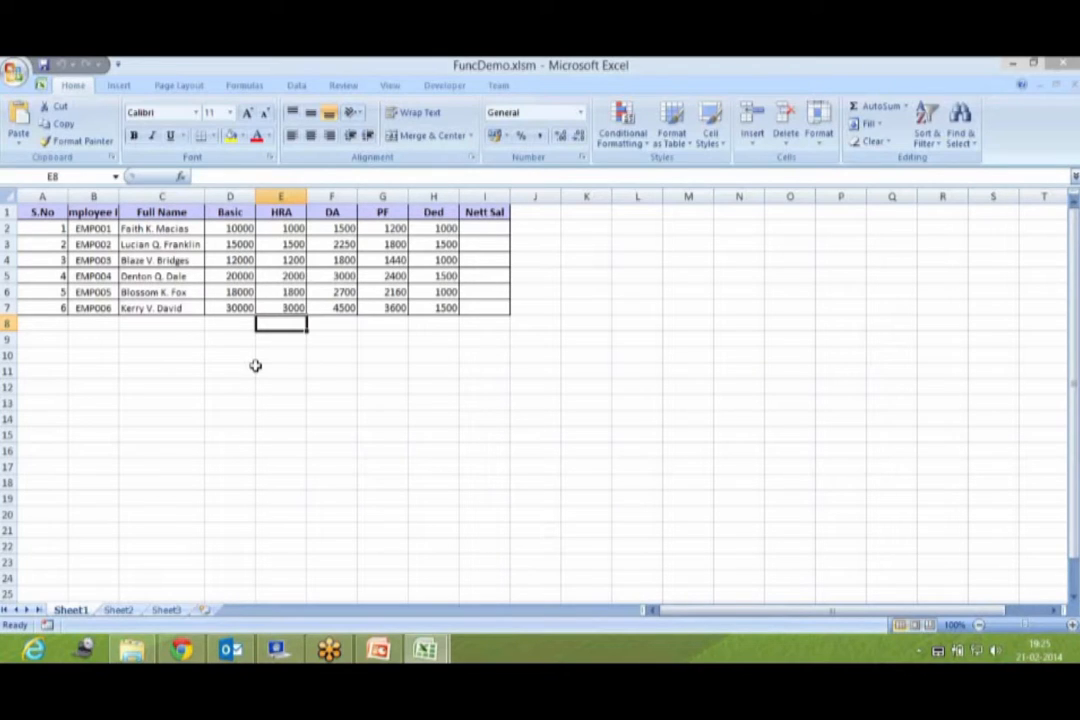
Enter the formula =D2+E2+F2-G2-H2 in cell I2 to calculate the first employee's Nett Sal
{"action": "left_click", "coordinate": [480, 229]}
{"action": "type", "text": "=="}
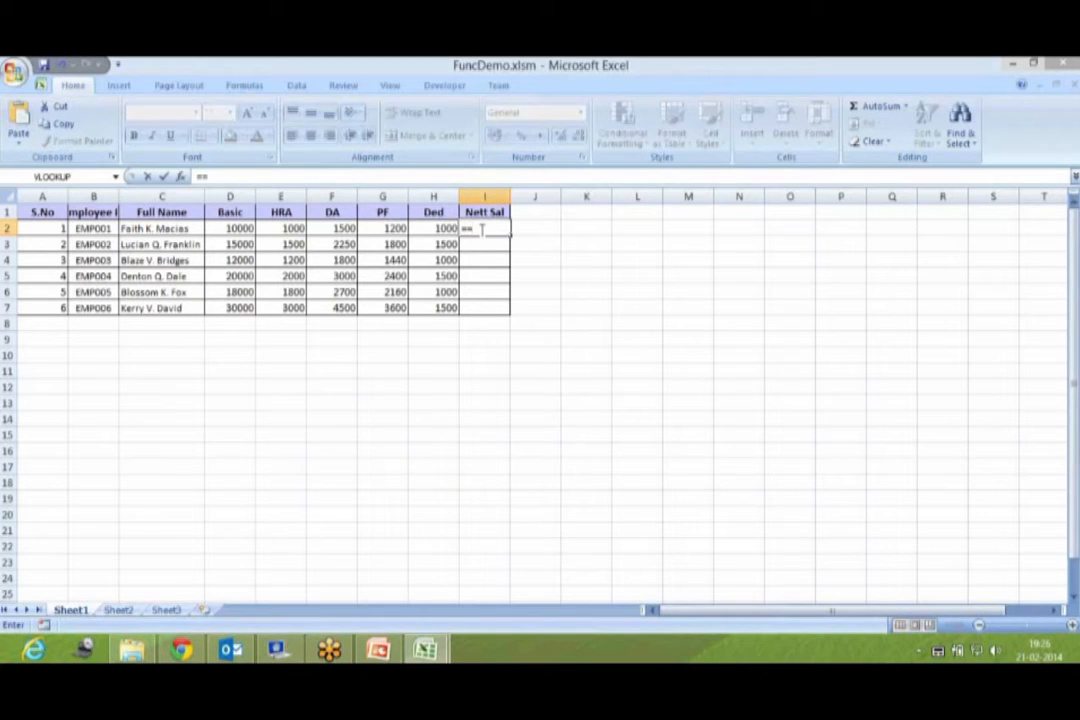
{"action": "key", "text": "Left"}
{"action": "key", "text": "Left"}
{"action": "key", "text": "Left"}
{"action": "key", "text": "Left"}
{"action": "key", "text": "Left"}
{"action": "type", "text": "+"}
{"action": "key", "text": "Left"}
{"action": "key", "text": "Left"}
{"action": "key", "text": "Left"}
{"action": "key", "text": "Left"}
{"action": "type", "text": "+"}
{"action": "key", "text": "Left"}
{"action": "key", "text": "Left"}
{"action": "key", "text": "Left"}
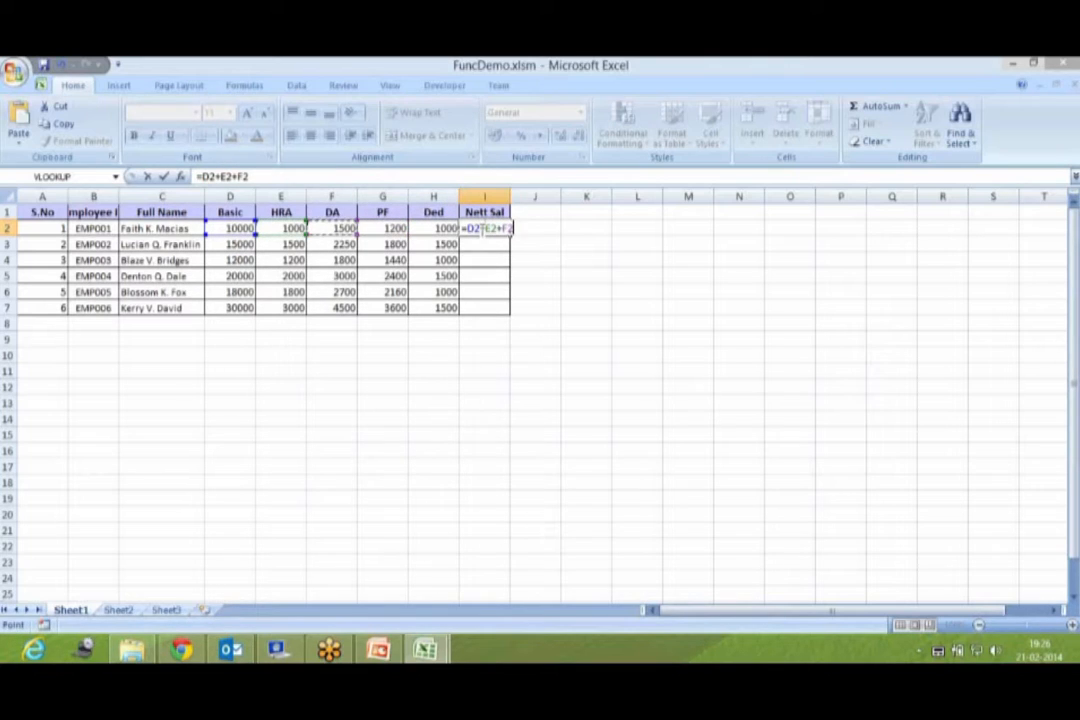
{"action": "type", "text": "-"}
{"action": "key", "text": "Left"}
{"action": "key", "text": "Left"}
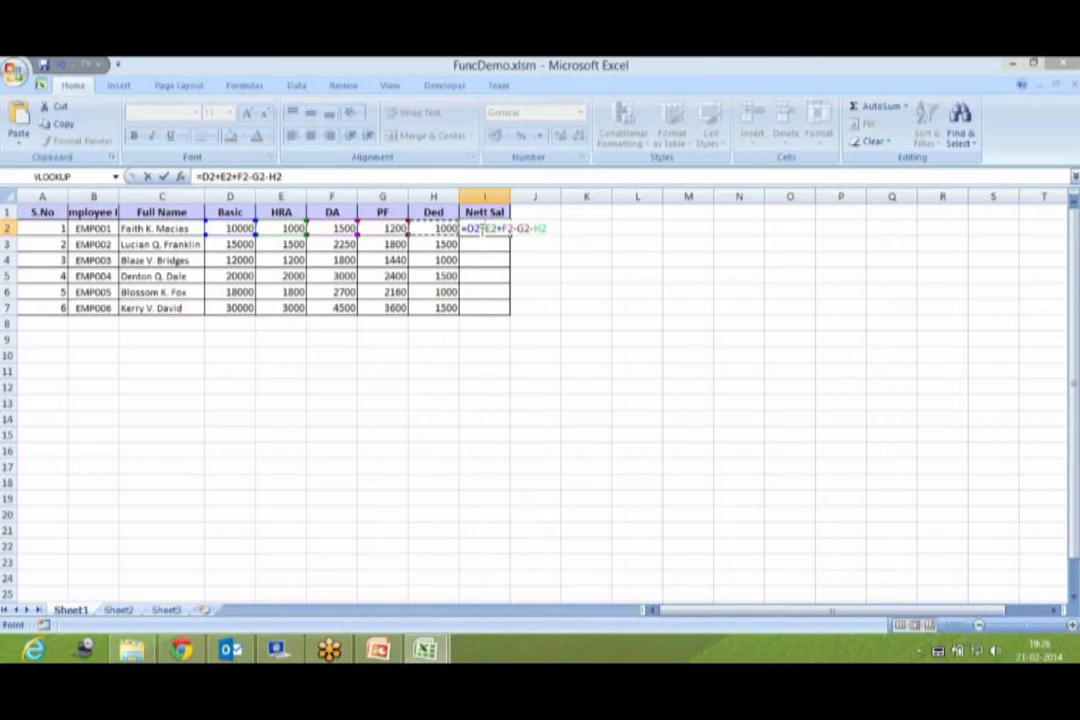
{"action": "key", "text": "Return"}
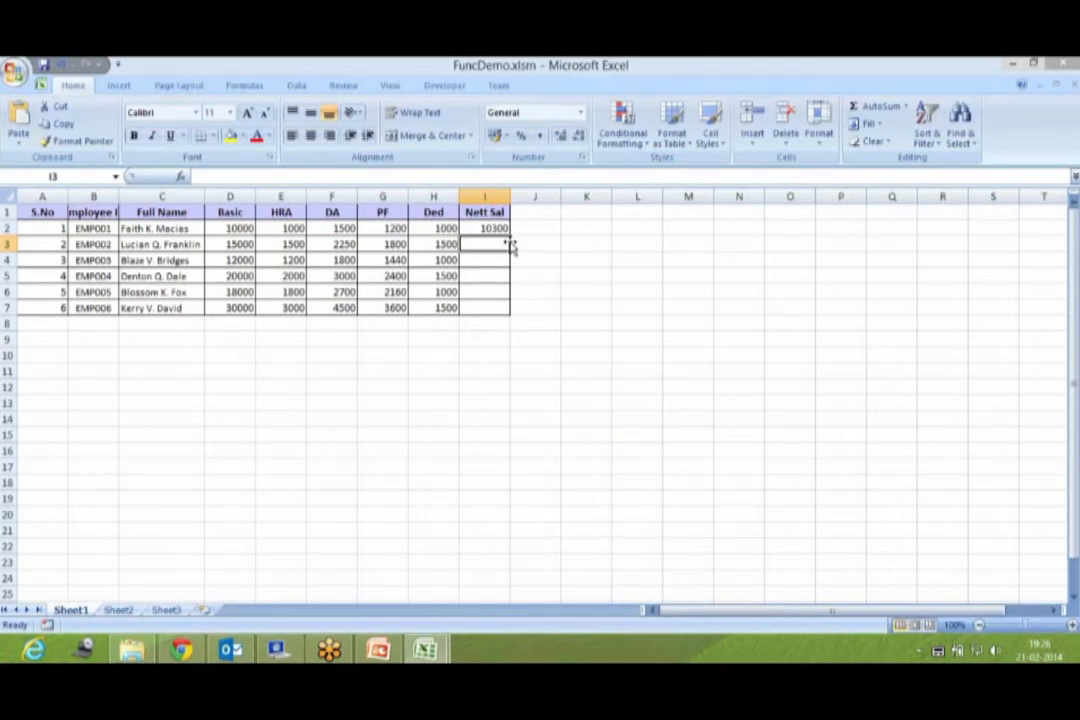
Clear the formula from cell I2 in the Nett Sal column
{"action": "left_click", "coordinate": [486, 229]}
{"action": "key", "text": "Delete"}
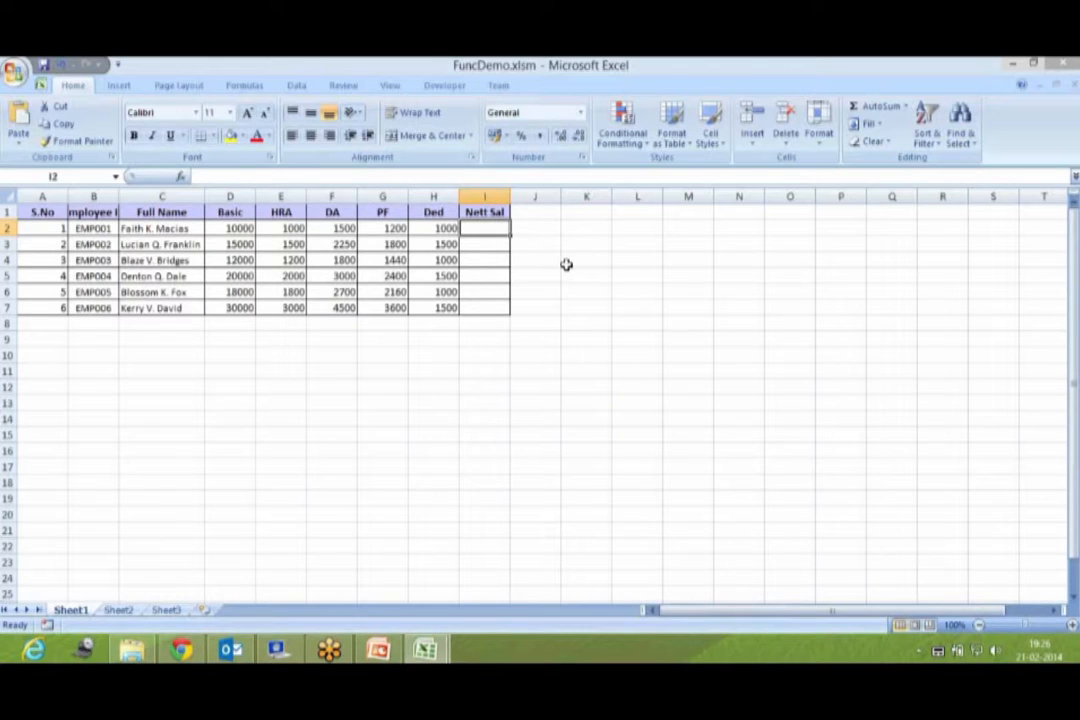
{"action": "left_click", "coordinate": [566, 264]}
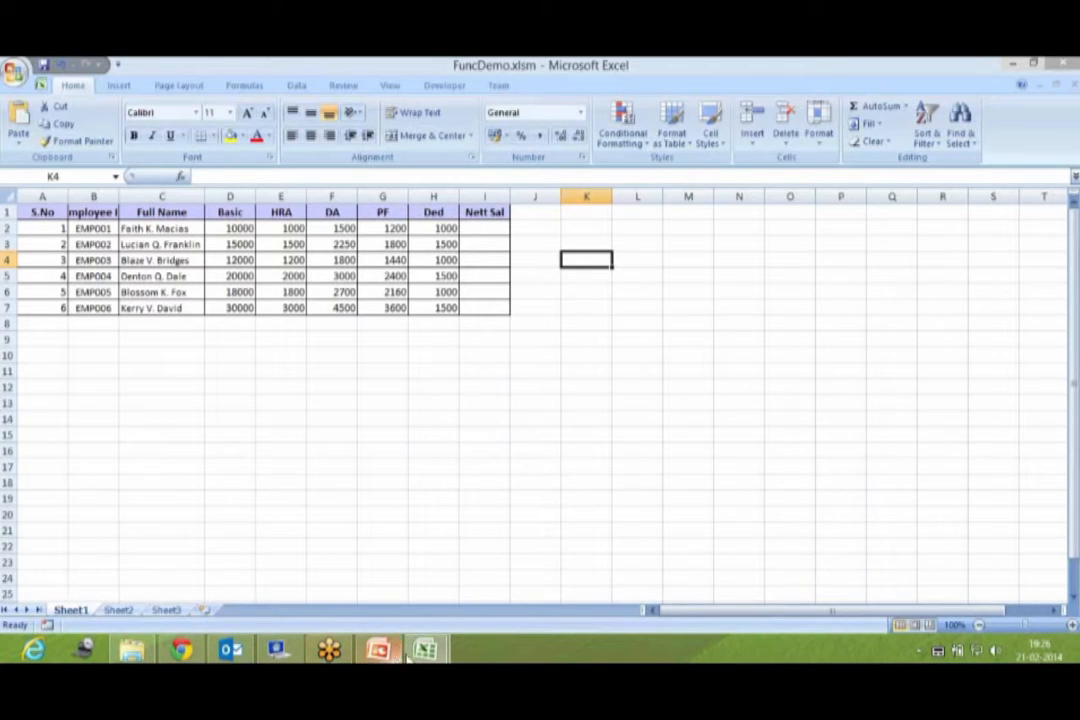
Switch to the Visual Basic editor for FuncDemo.xlsm and review the CalSal function's name, range parameters and return type
{"action": "mouse_move", "coordinate": [425, 651]}
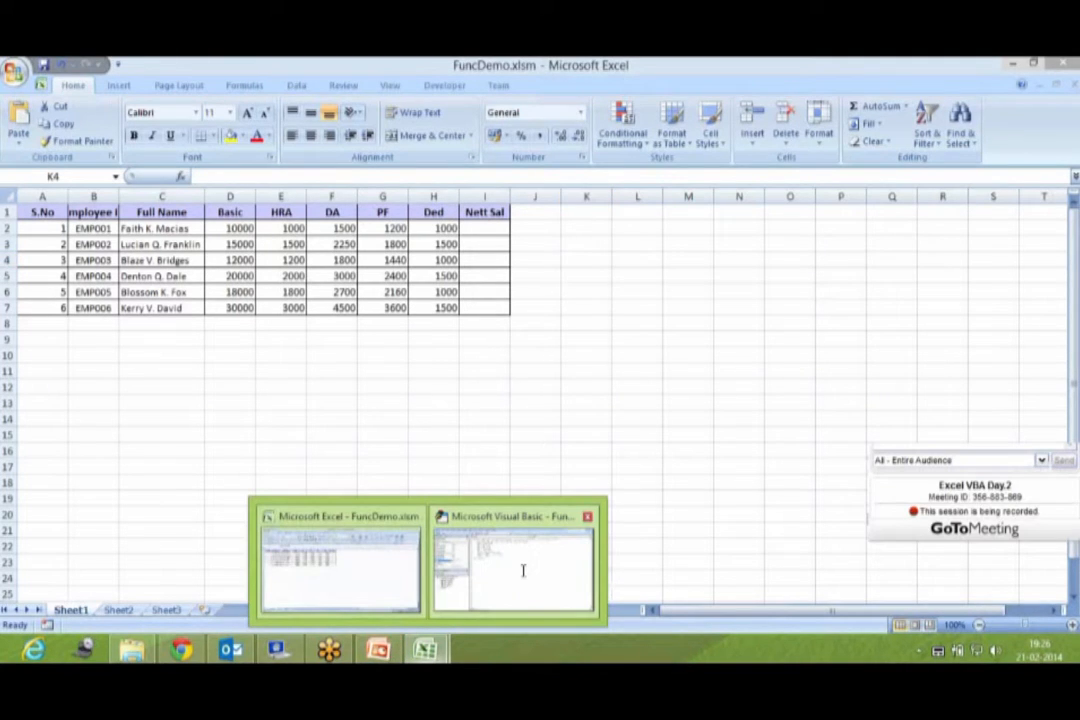
{"action": "left_click", "coordinate": [522, 571]}
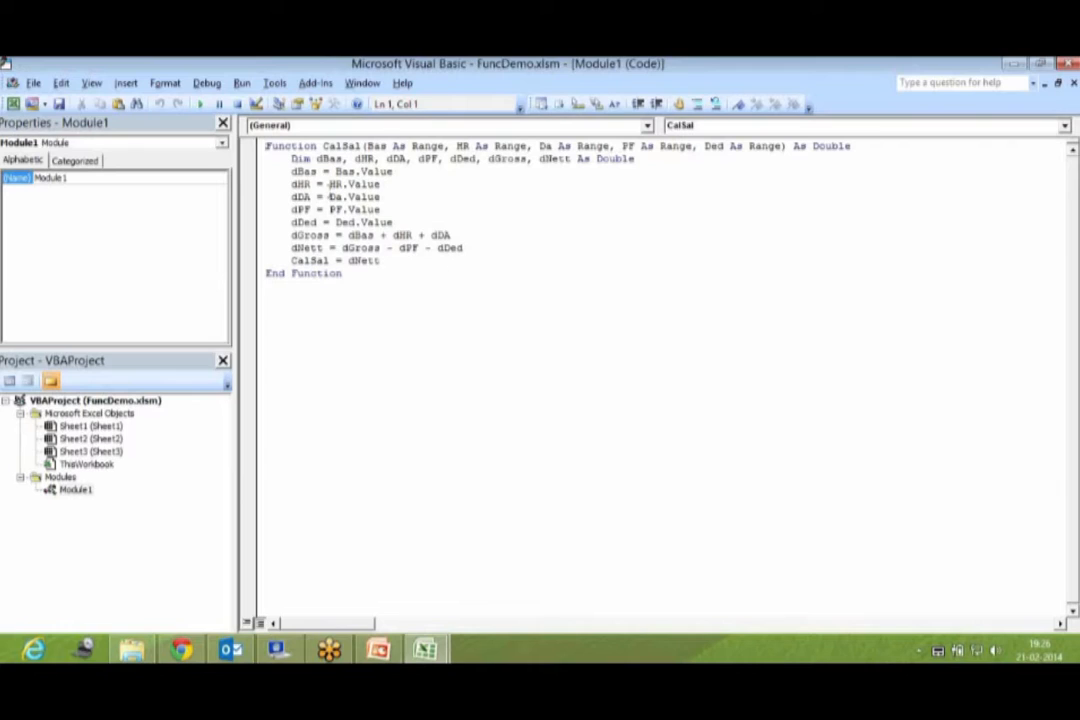
{"action": "left_click_drag", "start_coordinate": [322, 145], "coordinate": [362, 145]}
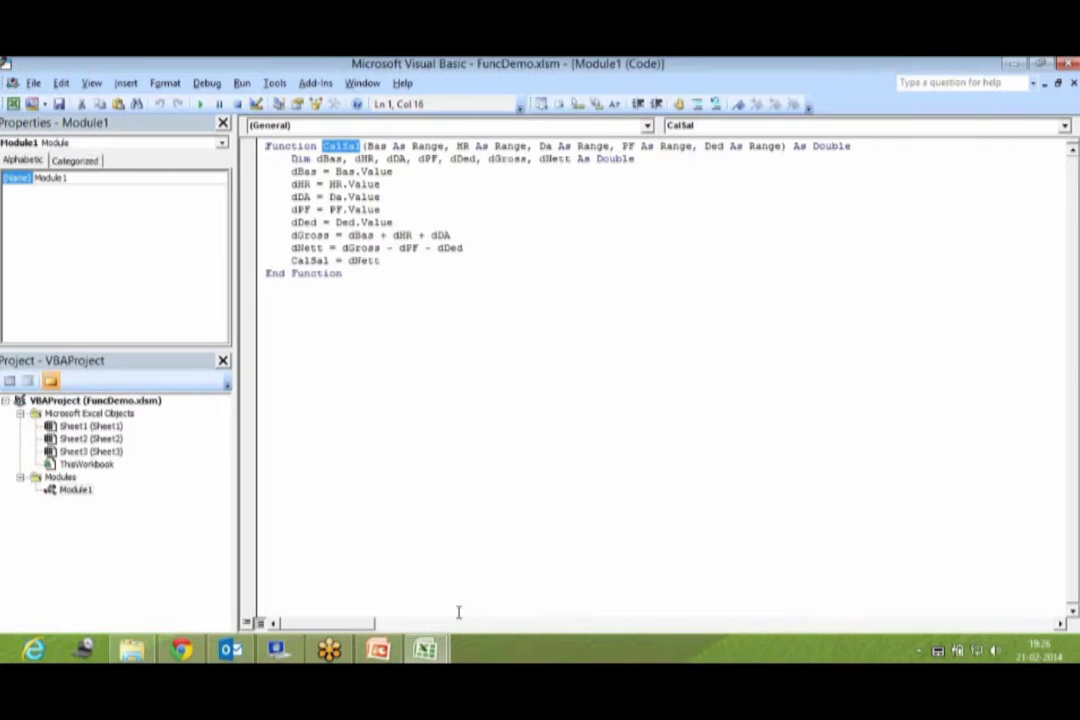
{"action": "mouse_move", "coordinate": [347, 628]}
{"action": "left_mouse_down"}
{"action": "mouse_move", "coordinate": [435, 628]}
{"action": "mouse_move", "coordinate": [352, 632]}
{"action": "left_mouse_up"}
{"action": "left_click", "coordinate": [336, 147]}
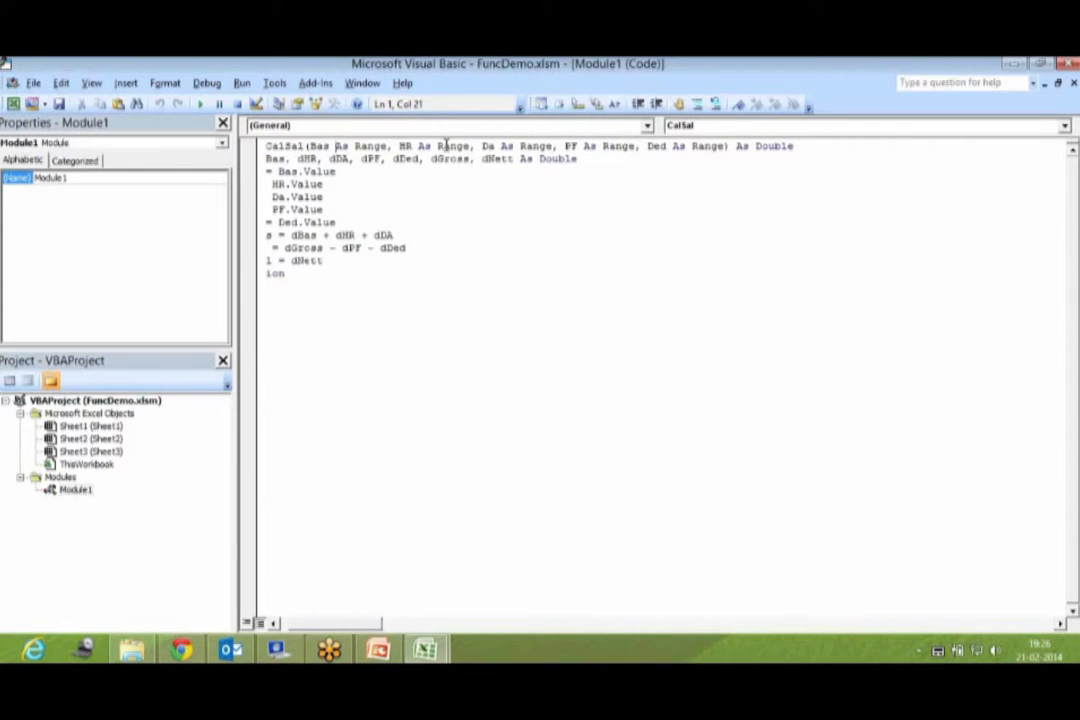
{"action": "left_click", "coordinate": [519, 147]}
{"action": "left_click", "coordinate": [589, 156]}
{"action": "left_click", "coordinate": [685, 147]}
{"action": "left_click_drag", "start_coordinate": [755, 147], "coordinate": [806, 146]}
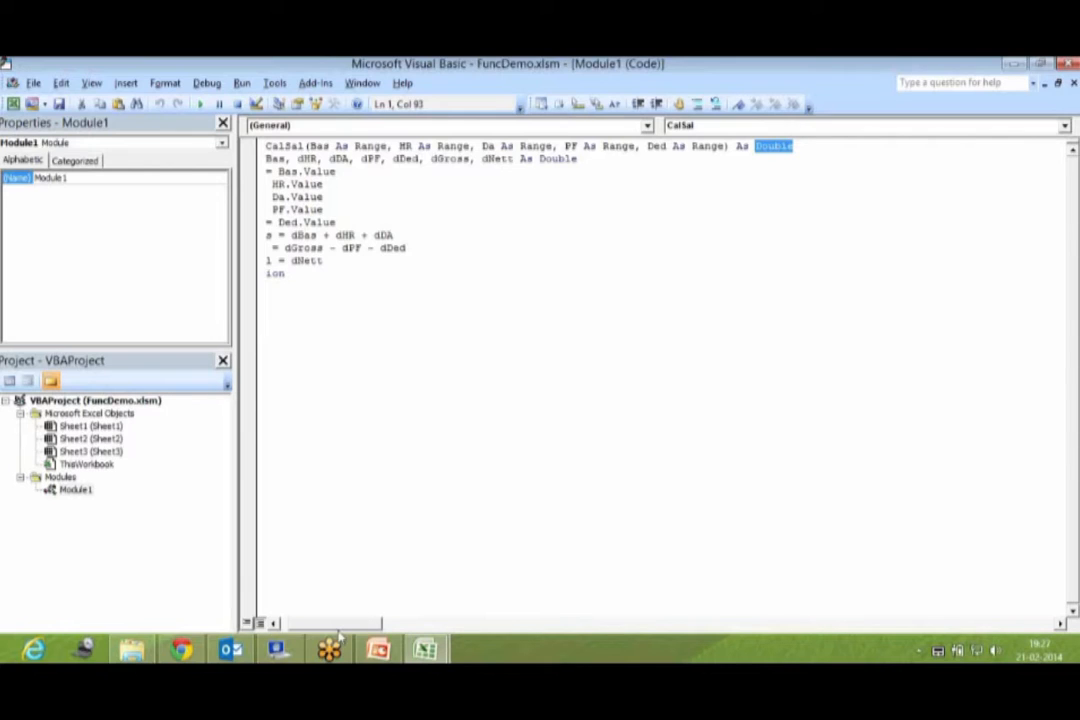
{"action": "left_click_drag", "start_coordinate": [337, 634], "coordinate": [293, 628]}
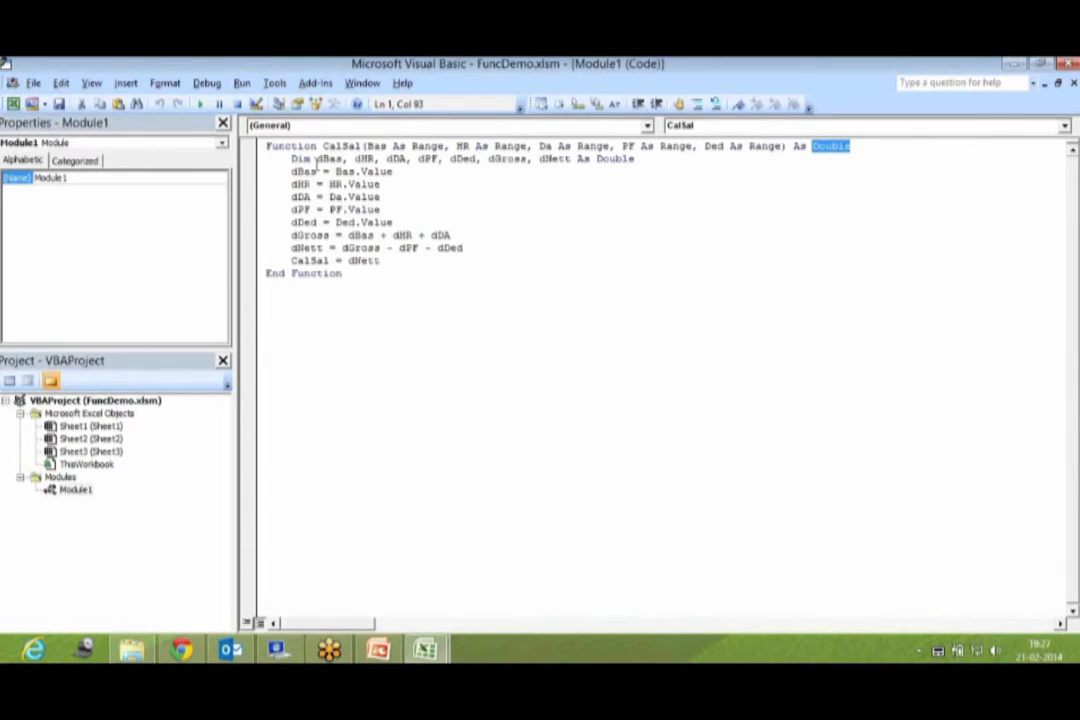
Examine CalSal's variable declarations and the lines that assign each parameter's value to its variable
{"action": "left_click", "coordinate": [318, 160]}
{"action": "left_click_drag", "start_coordinate": [340, 163], "coordinate": [590, 160]}
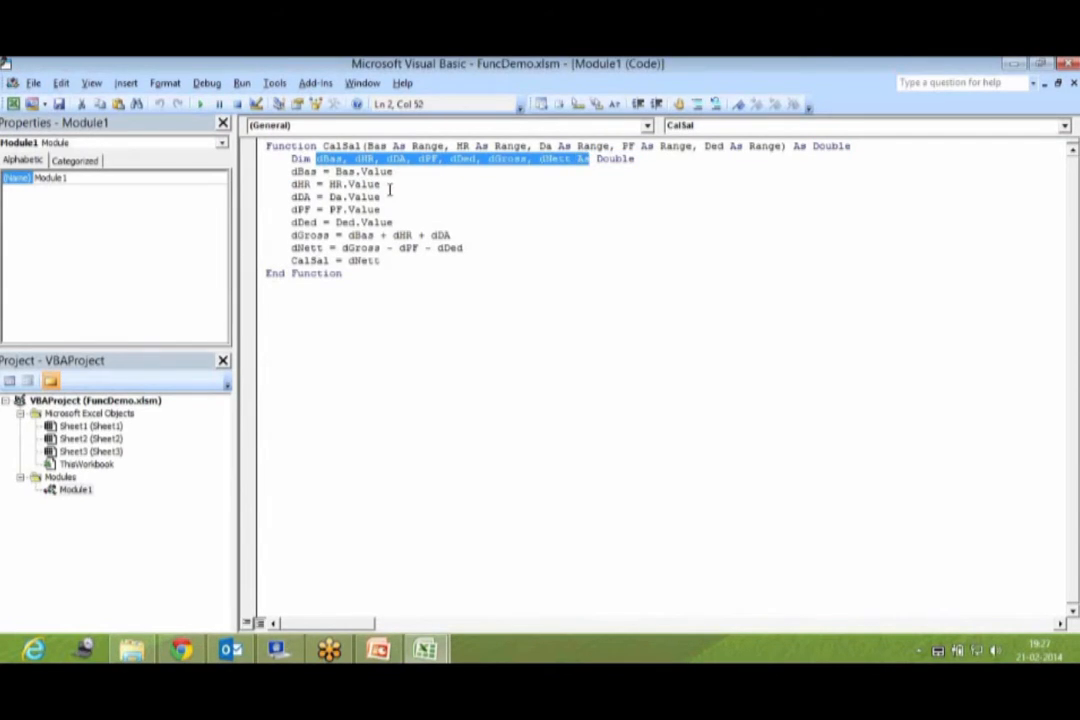
{"action": "left_click", "coordinate": [390, 190]}
{"action": "left_click_drag", "start_coordinate": [447, 146], "coordinate": [402, 173]}
{"action": "left_click", "coordinate": [402, 173]}
{"action": "left_click_drag", "start_coordinate": [293, 168], "coordinate": [391, 173]}
{"action": "left_click", "coordinate": [396, 173]}
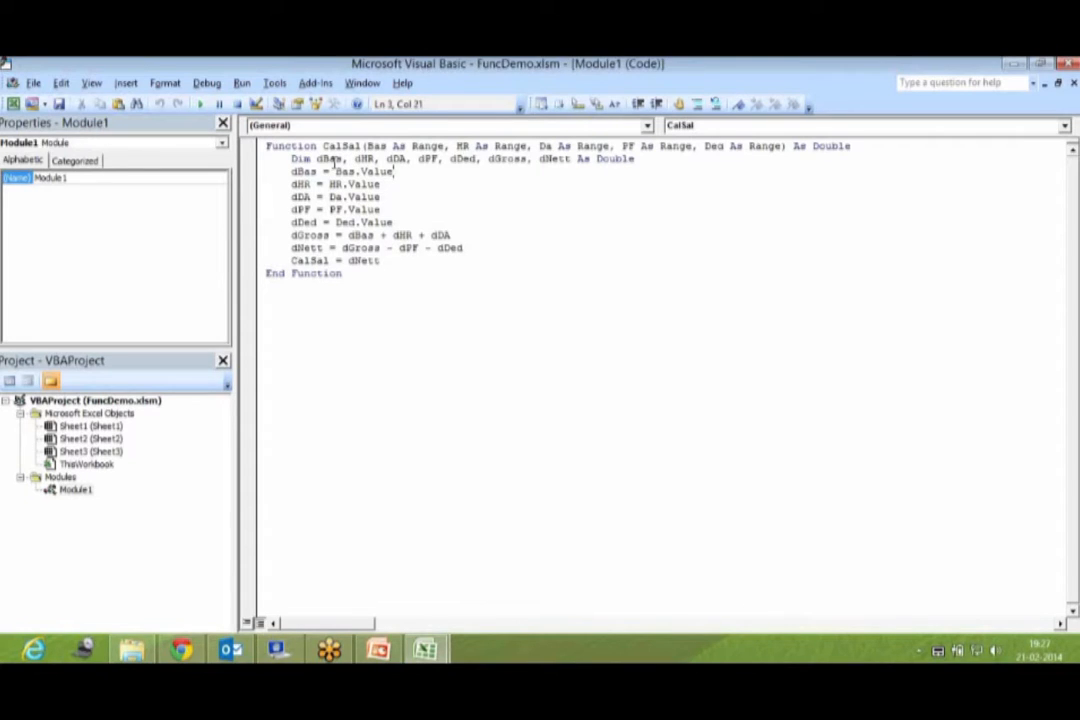
{"action": "left_click", "coordinate": [383, 146]}
{"action": "key", "text": "shift+Left"}
{"action": "key", "text": "shift+Left"}
{"action": "key", "text": "shift+Left"}
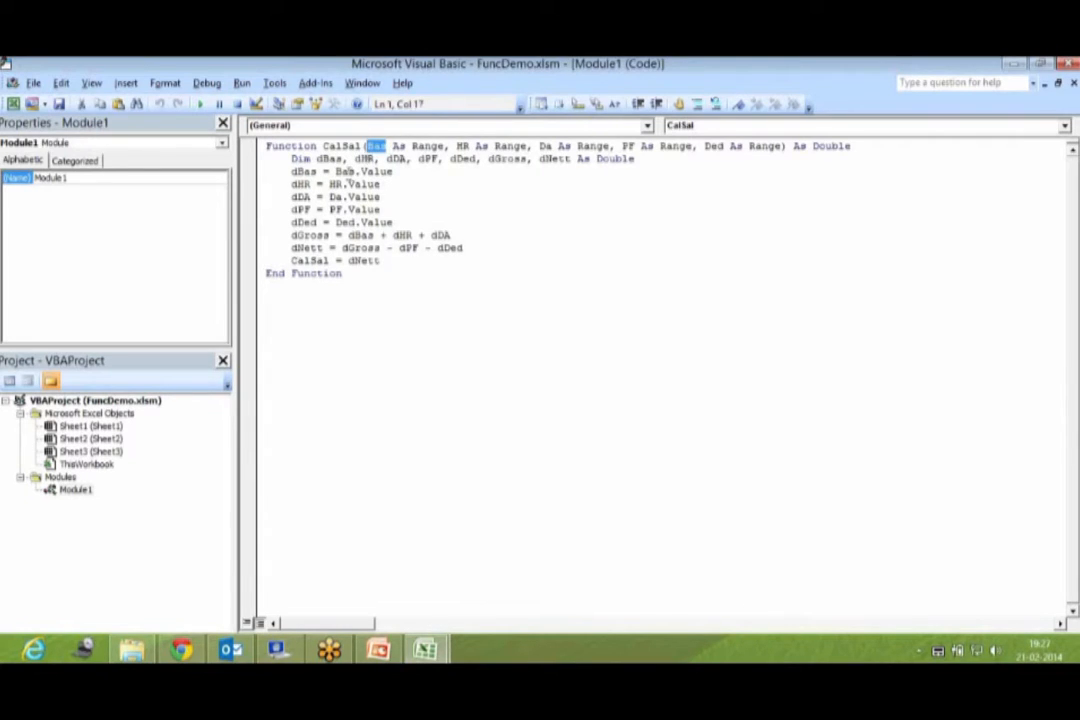
{"action": "double_click", "coordinate": [368, 171]}
{"action": "left_click", "coordinate": [293, 171]}
{"action": "double_click", "coordinate": [305, 171]}
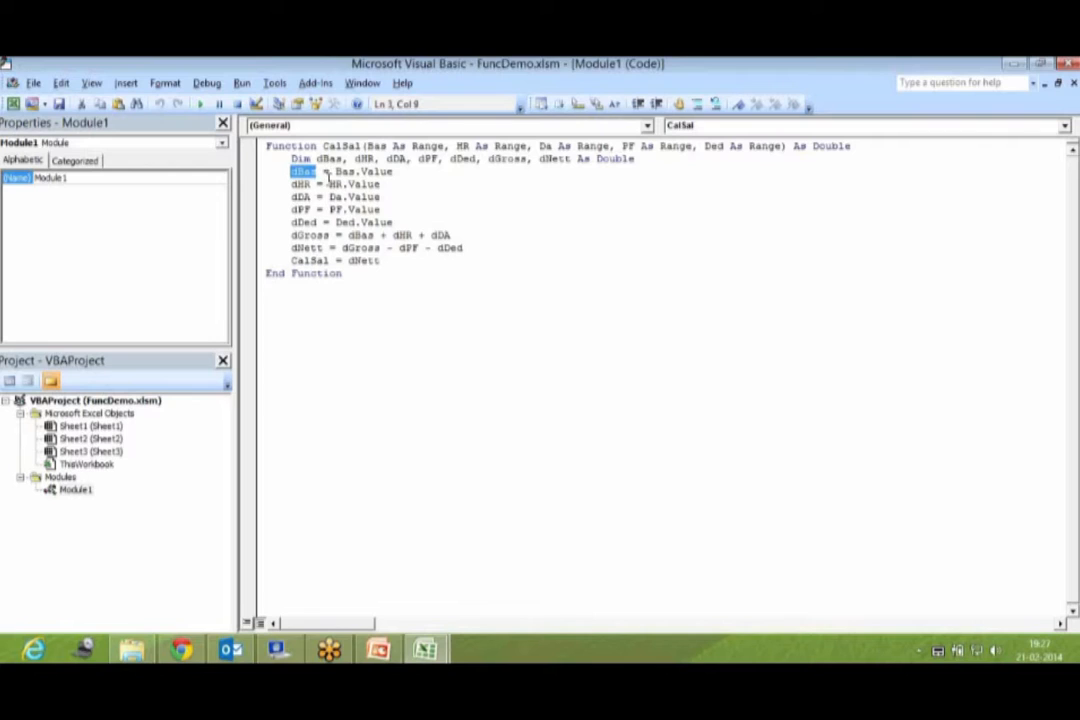
{"action": "left_click", "coordinate": [302, 197]}
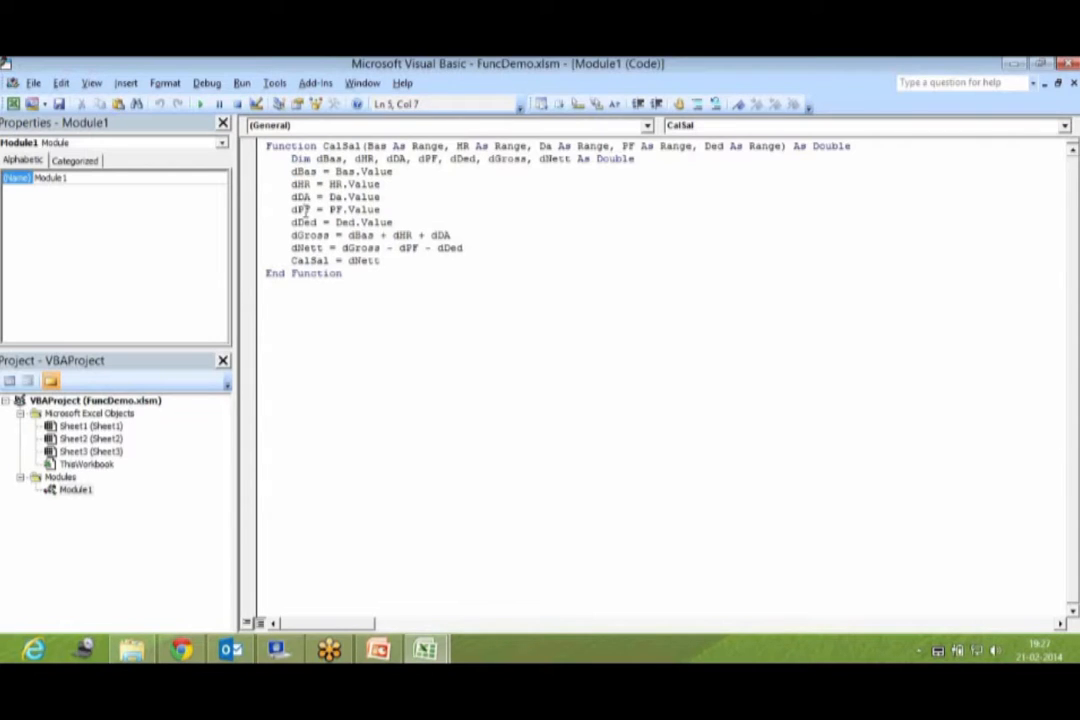
{"action": "left_click", "coordinate": [303, 210]}
Review CalSal's gross and nett calculations and how the nett amount is returned through the function name as Double
{"action": "left_click_drag", "start_coordinate": [285, 235], "coordinate": [342, 236]}
{"action": "left_click_drag", "start_coordinate": [420, 234], "coordinate": [458, 234]}
{"action": "left_click_drag", "start_coordinate": [285, 248], "coordinate": [462, 248]}
{"action": "double_click", "coordinate": [331, 148]}
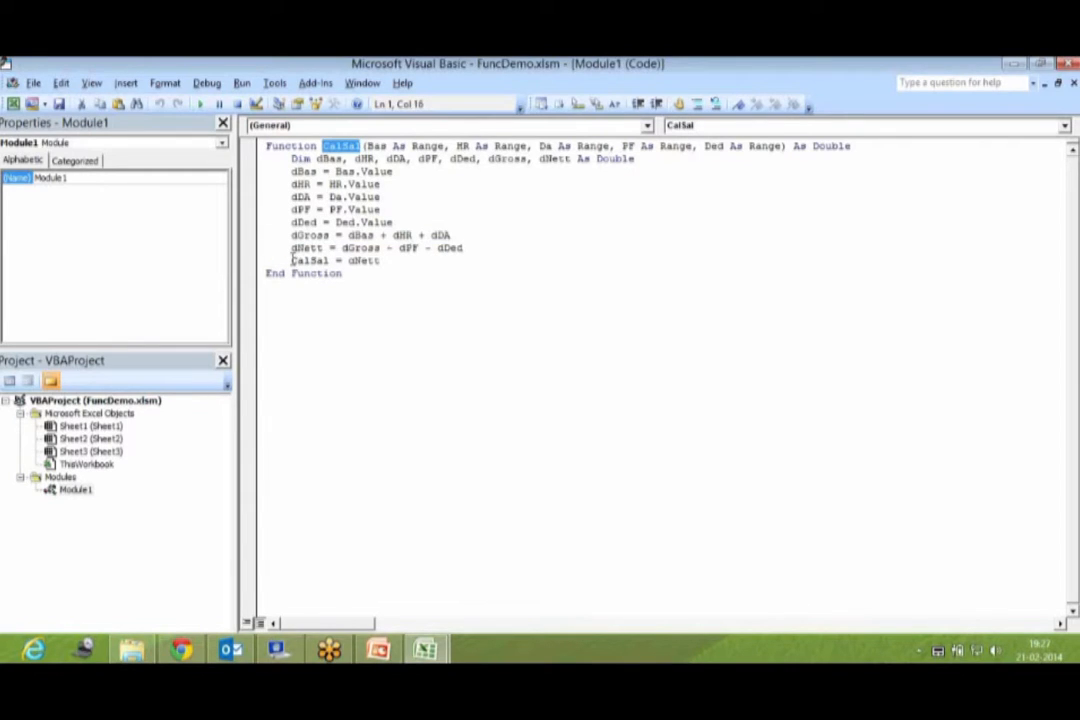
{"action": "left_click_drag", "start_coordinate": [292, 260], "coordinate": [400, 262]}
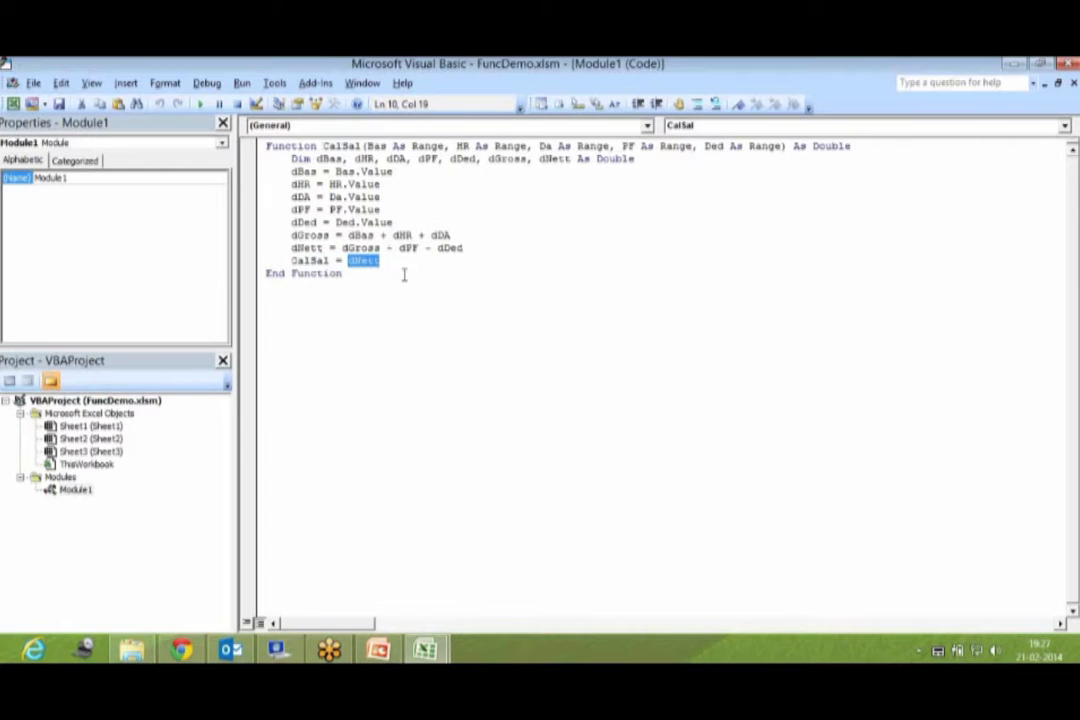
{"action": "left_click_drag", "start_coordinate": [357, 633], "coordinate": [403, 633]}
{"action": "left_click_drag", "start_coordinate": [470, 146], "coordinate": [515, 146]}
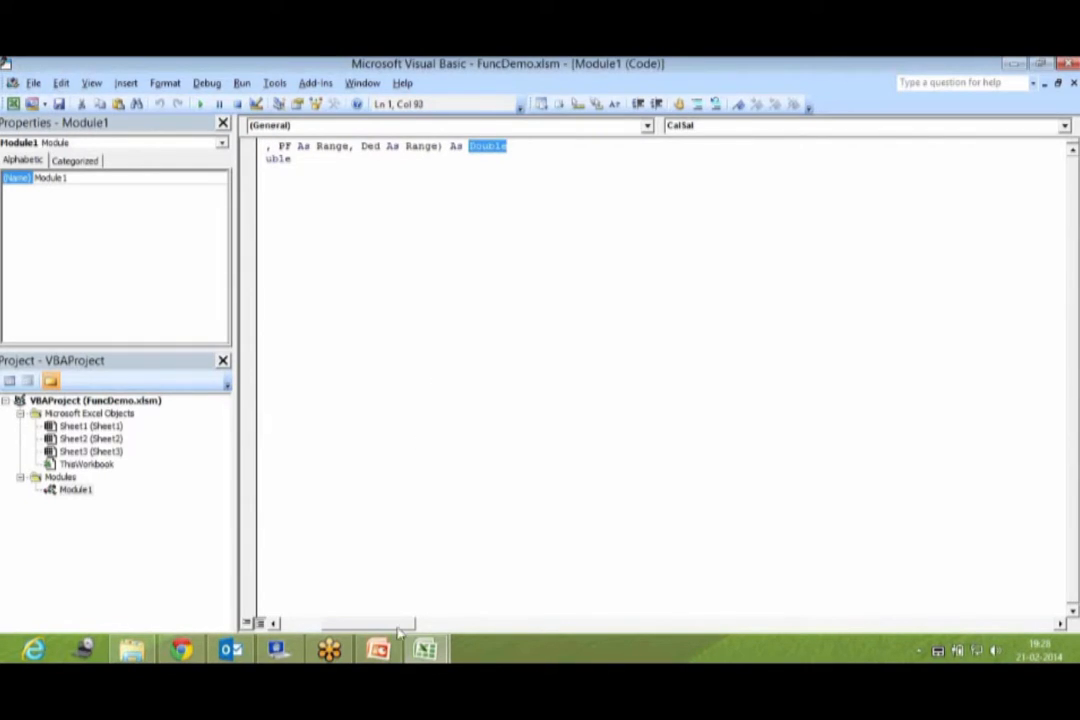
{"action": "left_click_drag", "start_coordinate": [398, 633], "coordinate": [352, 633]}
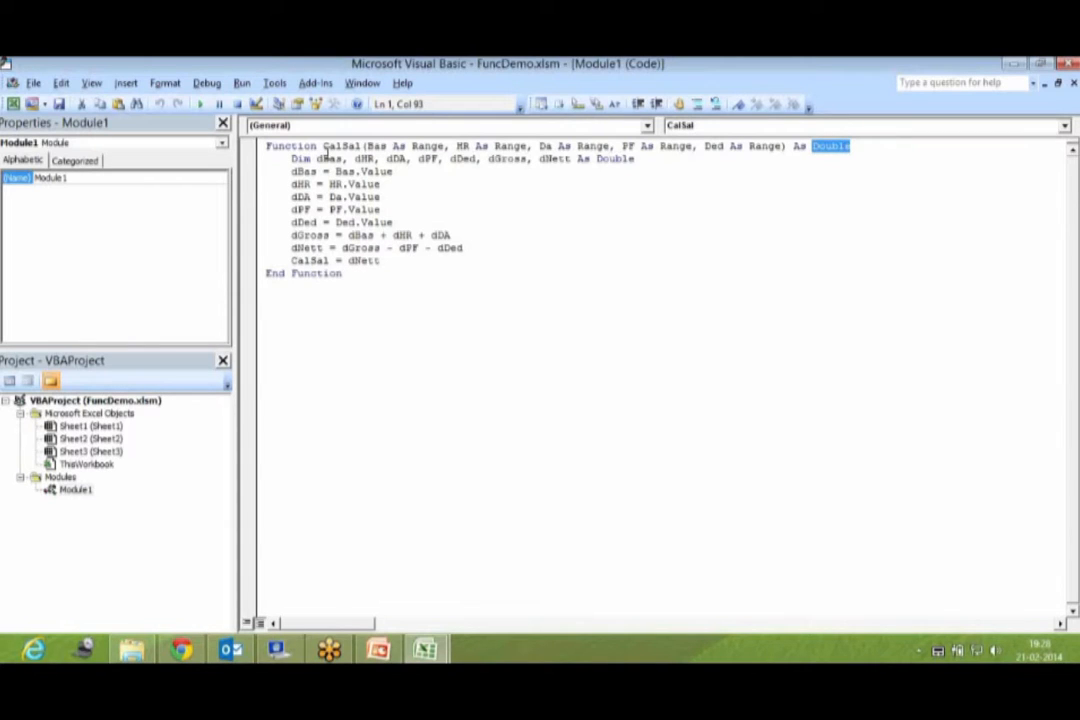
{"action": "double_click", "coordinate": [325, 146]}
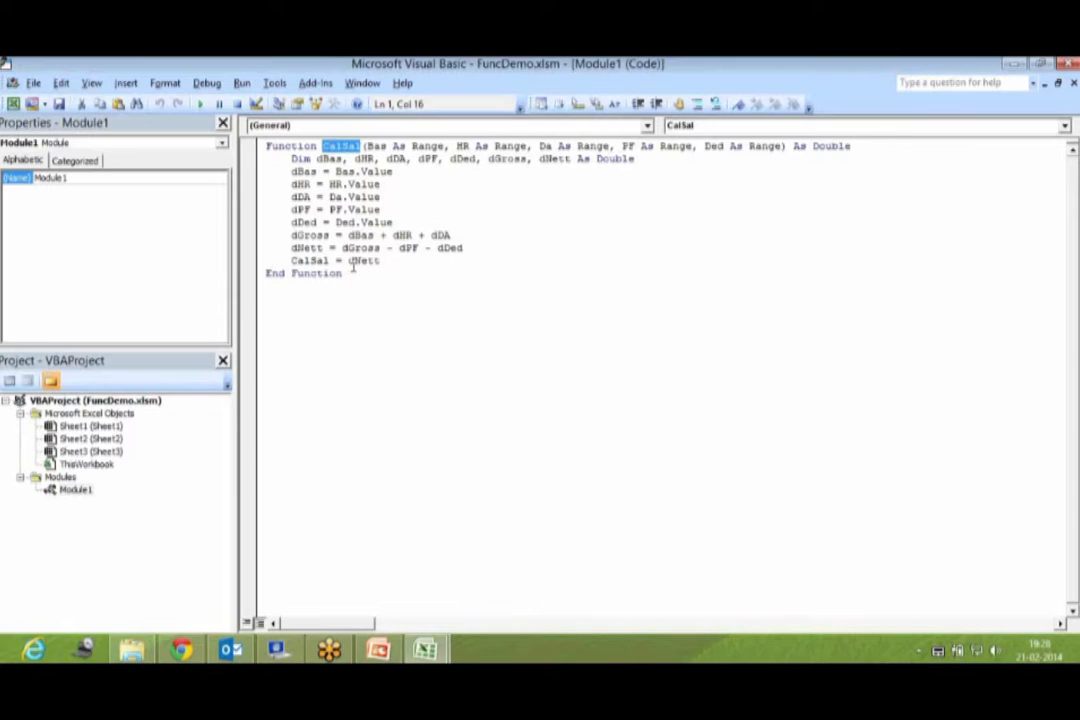
{"action": "left_click_drag", "start_coordinate": [350, 261], "coordinate": [380, 262]}
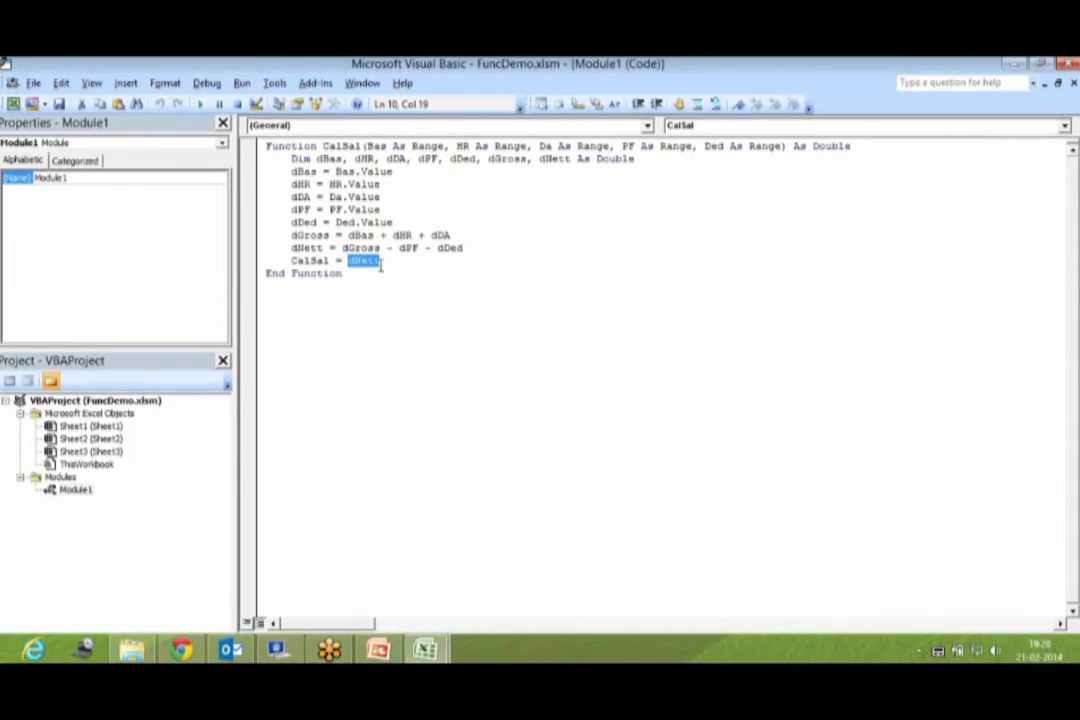
{"action": "left_click", "coordinate": [383, 222]}
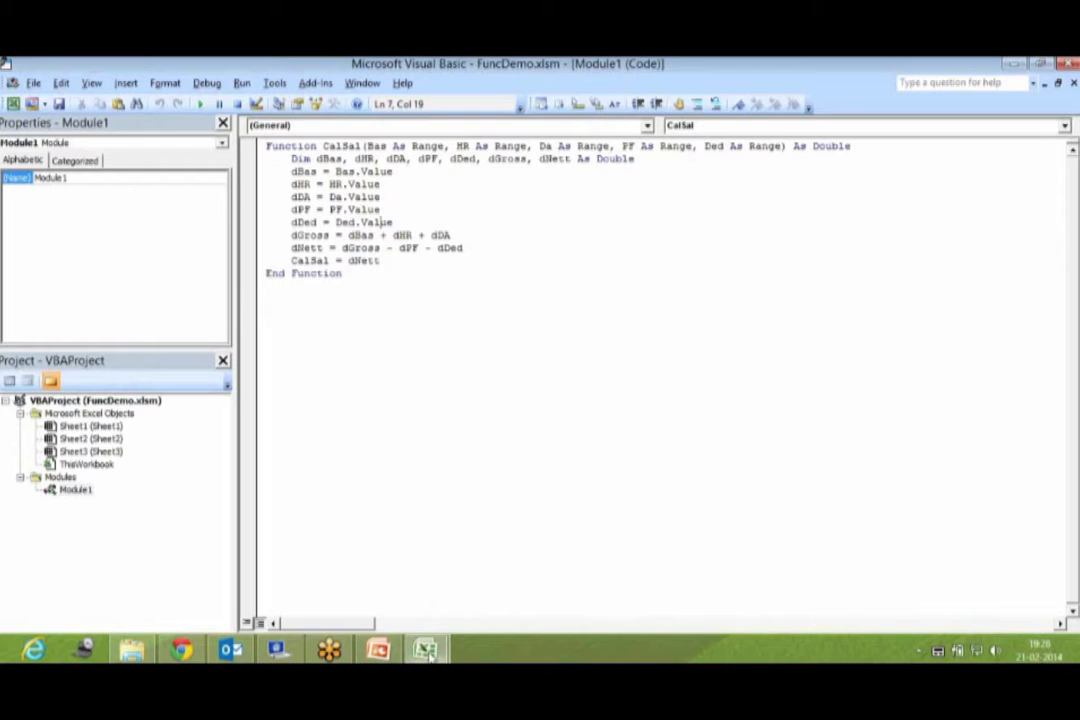
Switch back to the FuncDemo.xlsm worksheet and enter =CalSal(D2,E2,F2,G2,H2) in cell I2
{"action": "mouse_move", "coordinate": [425, 650]}
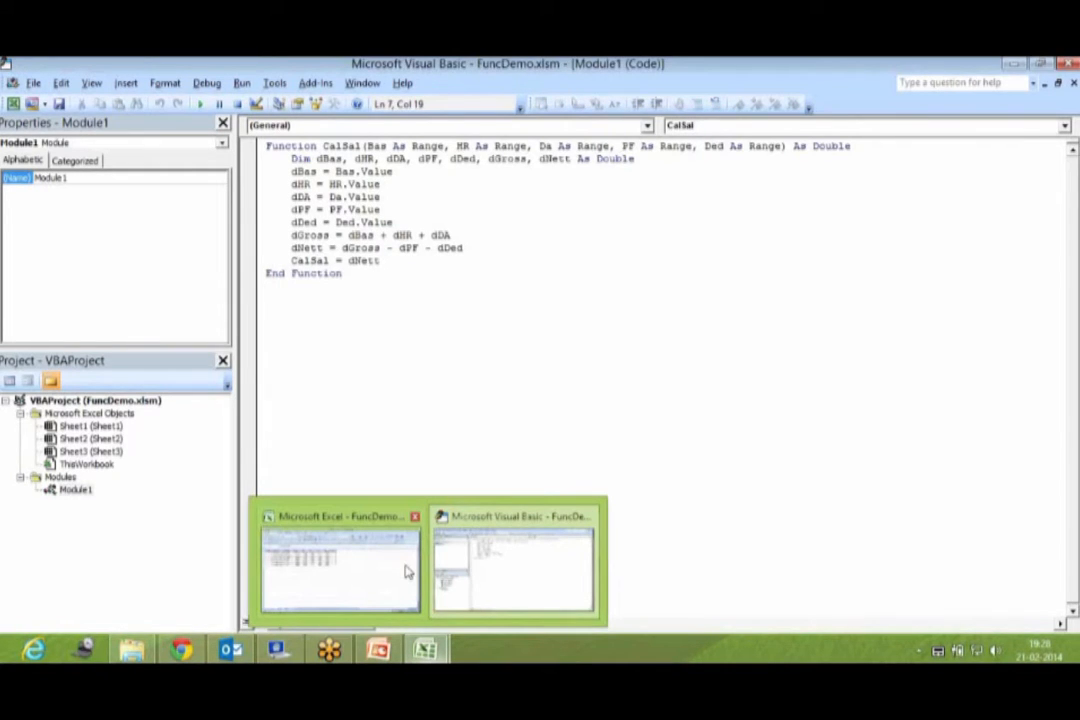
{"action": "left_click", "coordinate": [408, 570]}
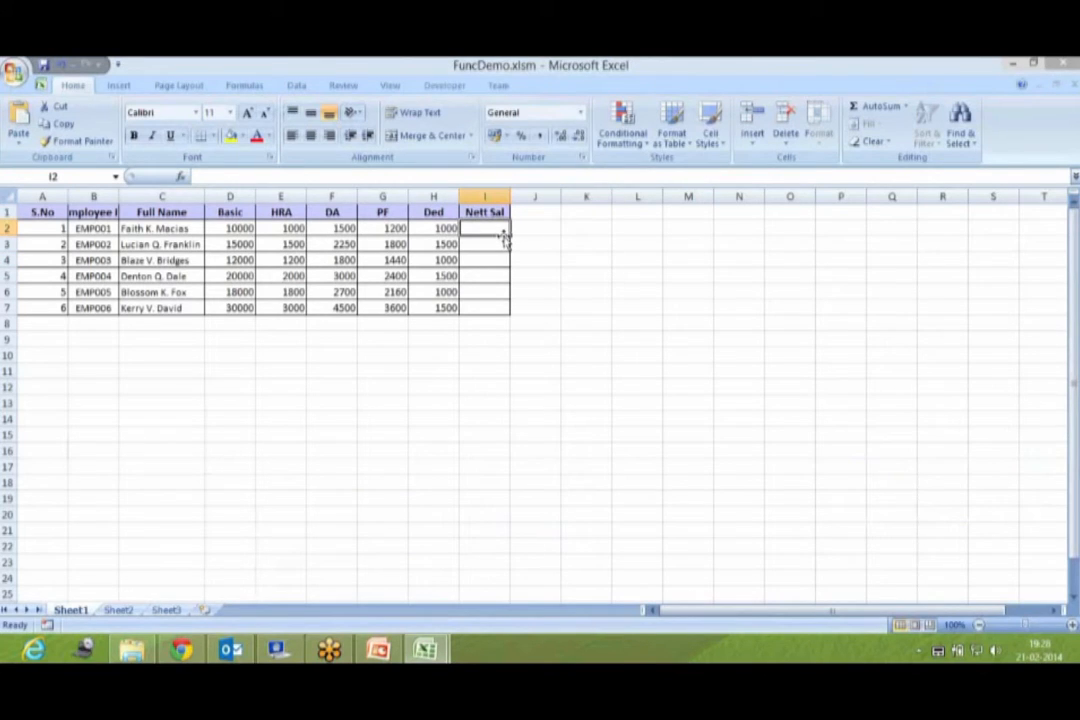
{"action": "type", "text": "="}
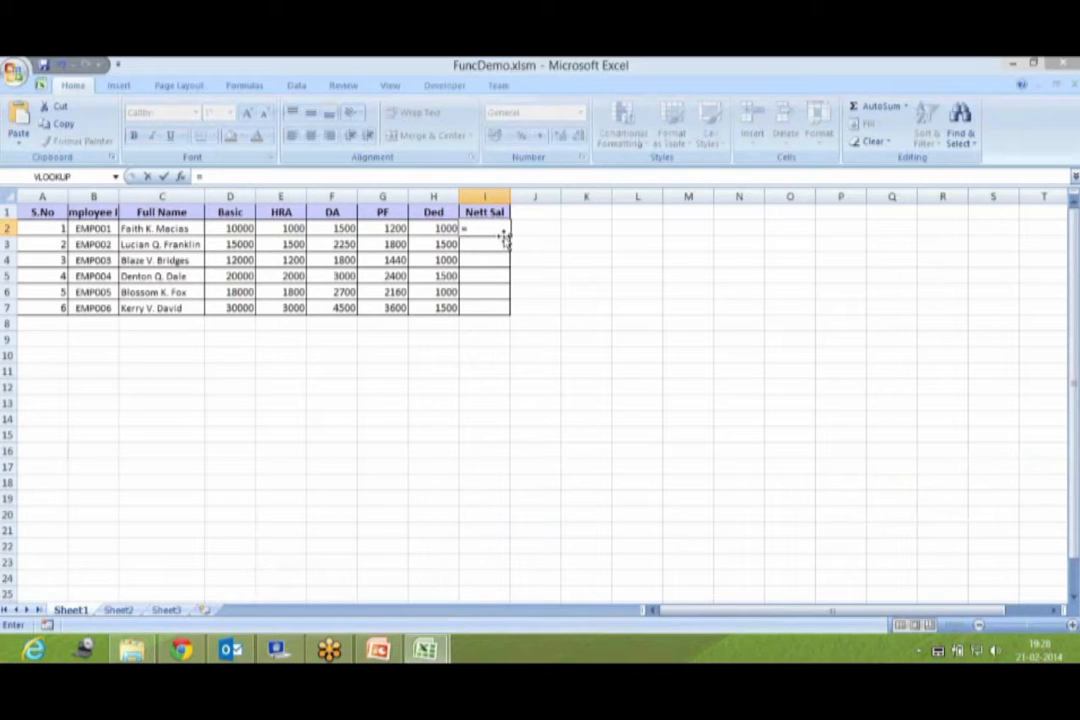
{"action": "type", "text": "cal"}
{"action": "key", "text": "Tab"}
{"action": "left_click", "coordinate": [245, 228]}
{"action": "type", "text": ","}
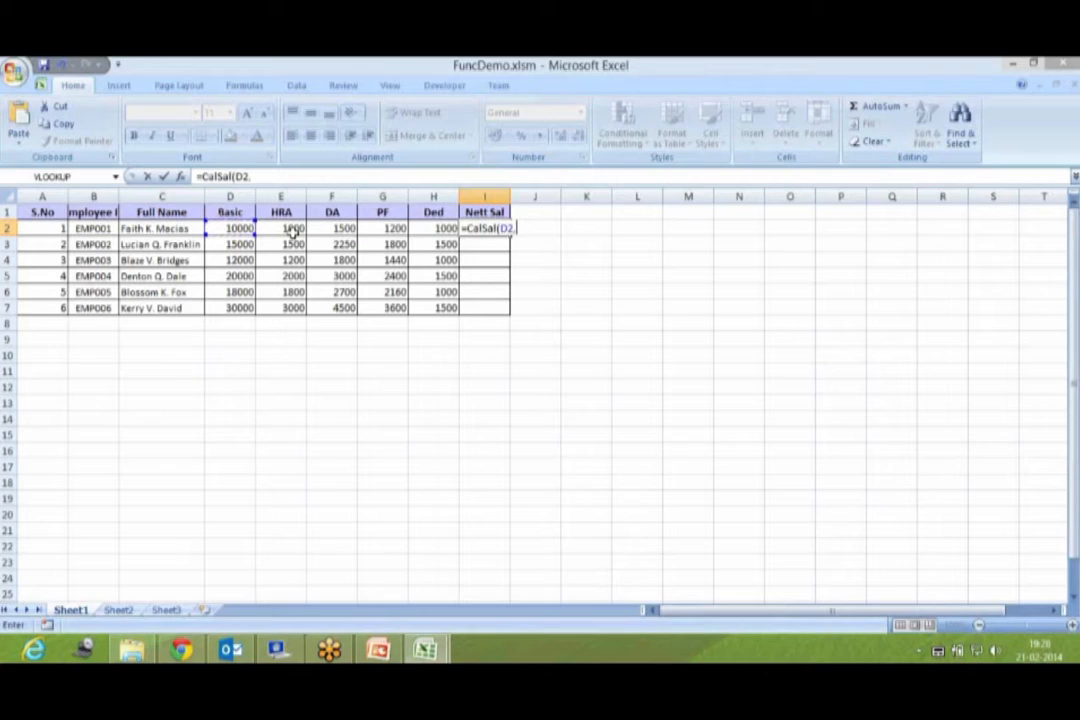
{"action": "left_click", "coordinate": [293, 230]}
{"action": "type", "text": ","}
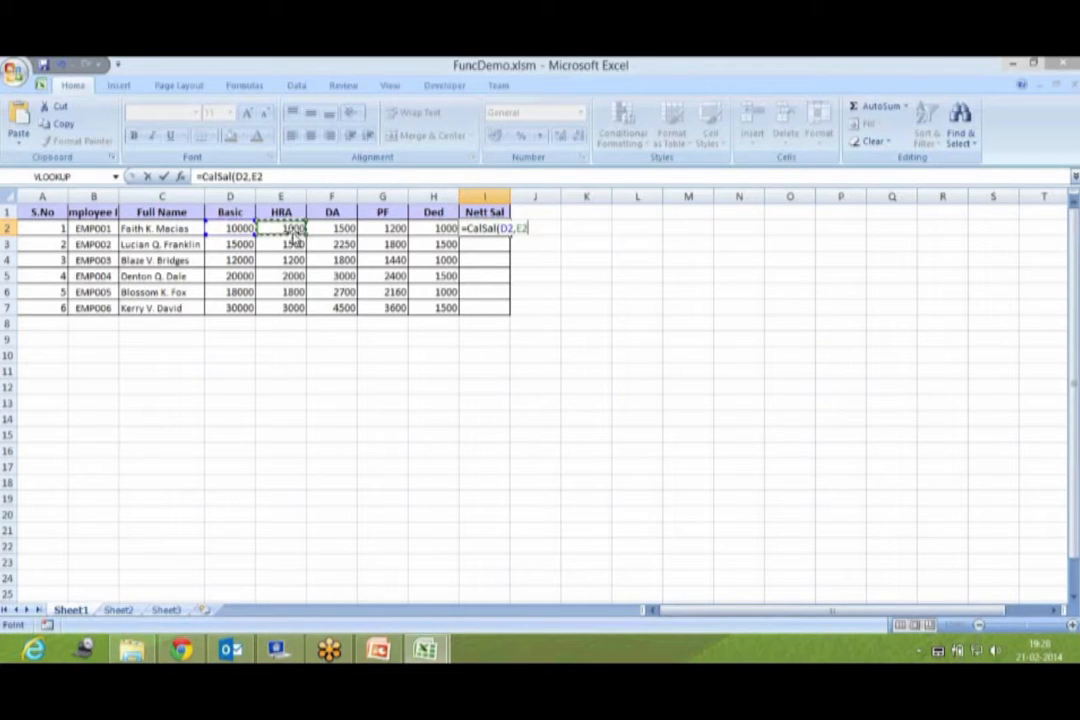
{"action": "left_click", "coordinate": [335, 228]}
{"action": "type", "text": ","}
{"action": "left_click", "coordinate": [390, 228]}
{"action": "type", "text": ","}
{"action": "left_click", "coordinate": [443, 229]}
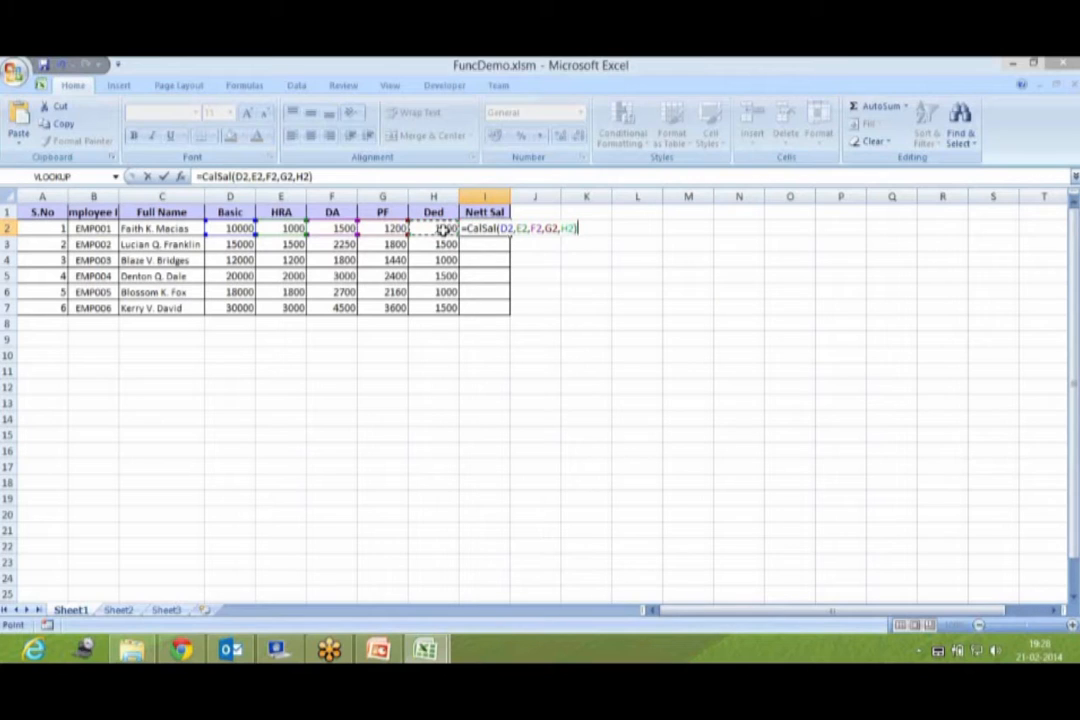
{"action": "type", "text": ")"}
{"action": "key", "text": "Return"}
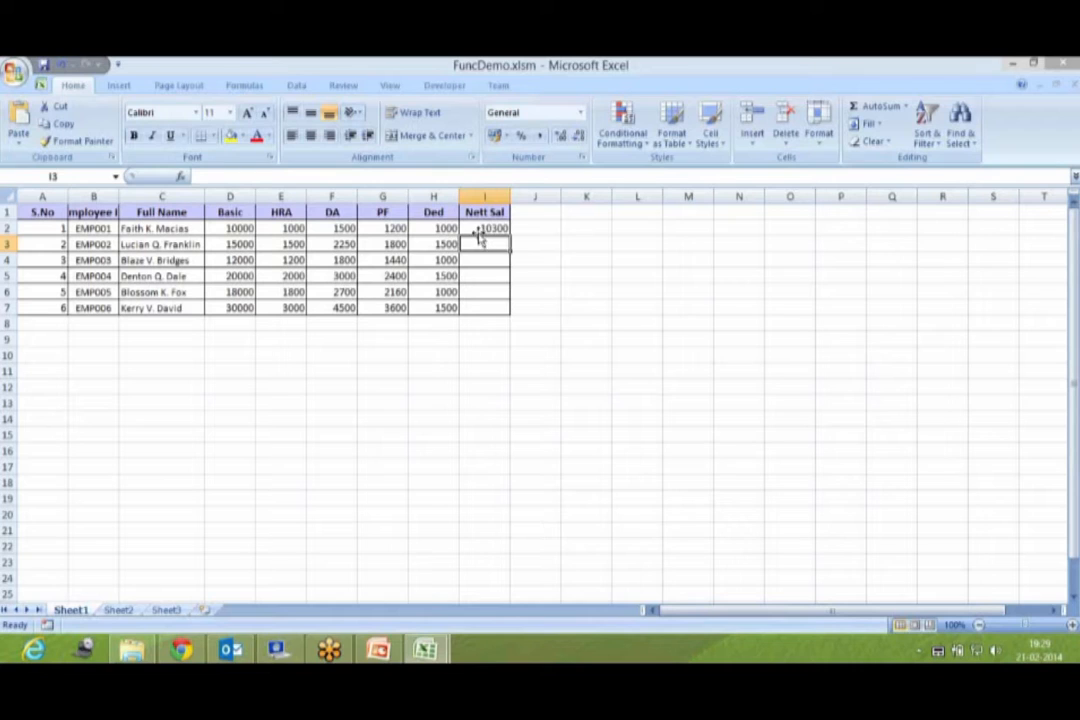
Fill the CalSal formula from cell I2 down through I7 in the Nett Sal column
{"action": "left_click", "coordinate": [478, 230]}
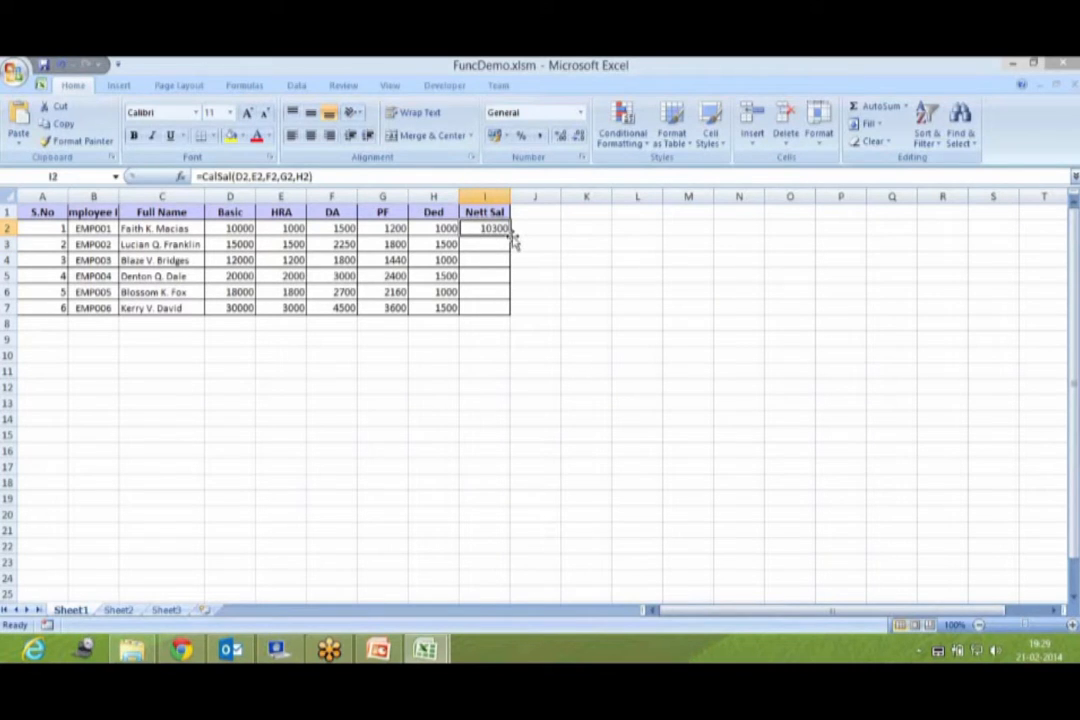
{"action": "double_click", "coordinate": [510, 236]}
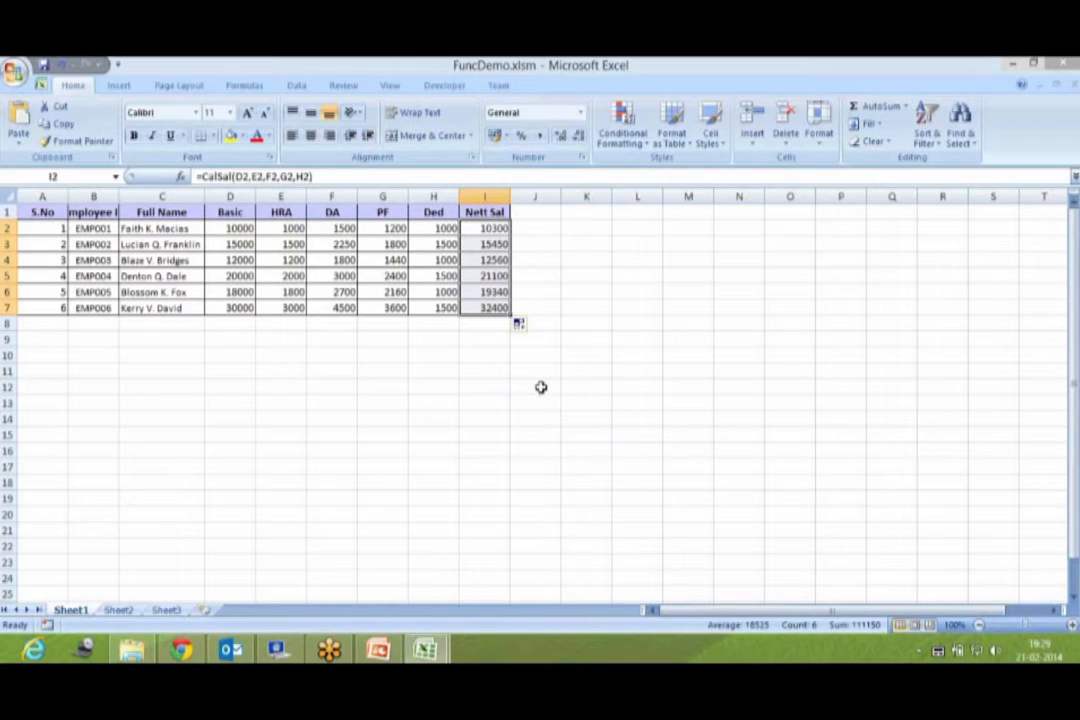
{"action": "left_click", "coordinate": [541, 387]}
Inspect the copied CalSal formulas in I3, I4 and I6, and view the function's code in the Visual Basic editor
{"action": "left_click", "coordinate": [499, 244]}
{"action": "left_click", "coordinate": [500, 261]}
{"action": "left_click", "coordinate": [498, 291]}
{"action": "left_click", "coordinate": [487, 246]}
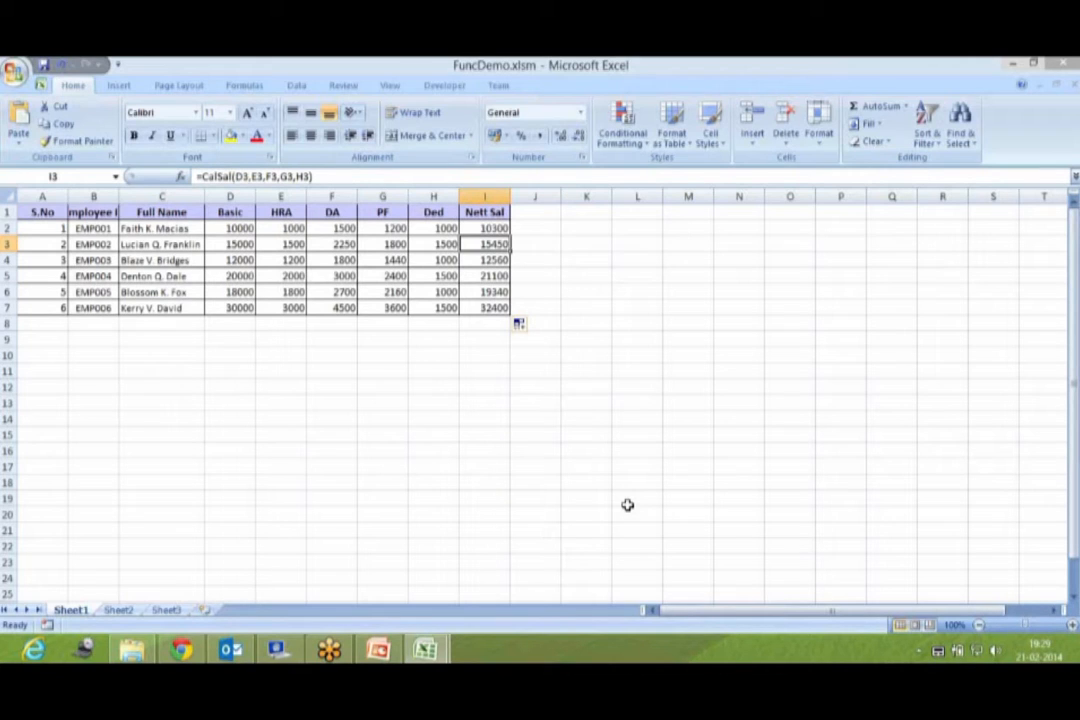
{"action": "key", "text": "alt+F11"}
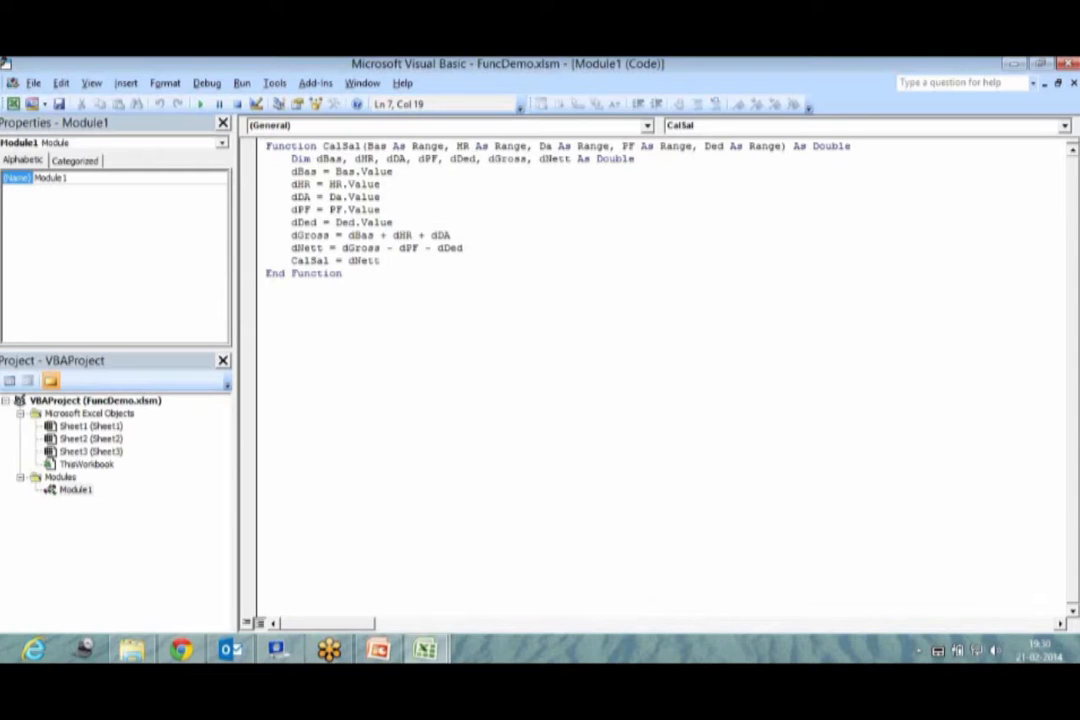
{"action": "left_click", "coordinate": [425, 650]}
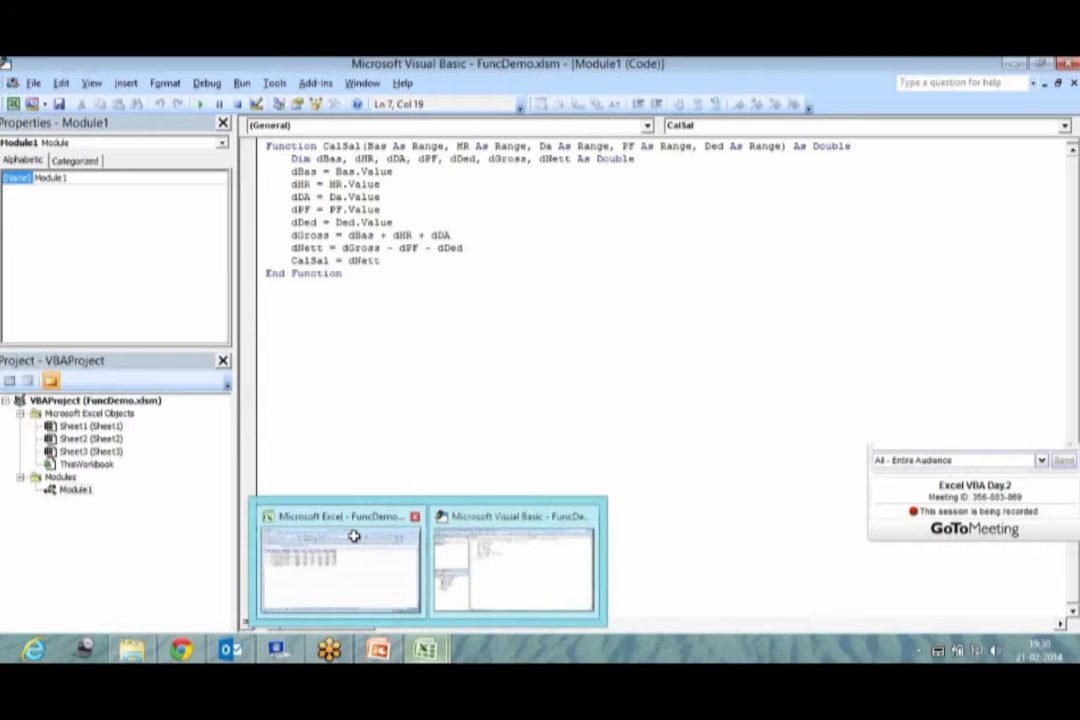
{"action": "left_click", "coordinate": [353, 536]}
Close FuncDemo.xlsm without saving its changes and open PivotDemo.xlsm from the VBA folder
{"action": "key", "text": "alt+F4"}
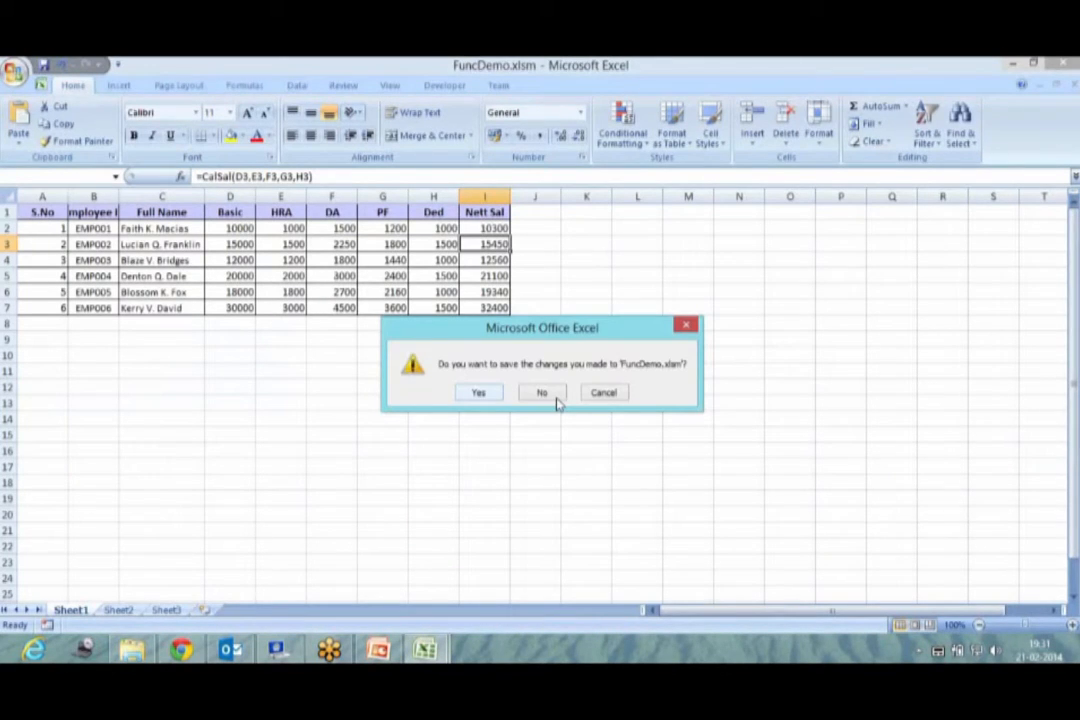
{"action": "left_click", "coordinate": [555, 397]}
{"action": "left_click", "coordinate": [16, 74]}
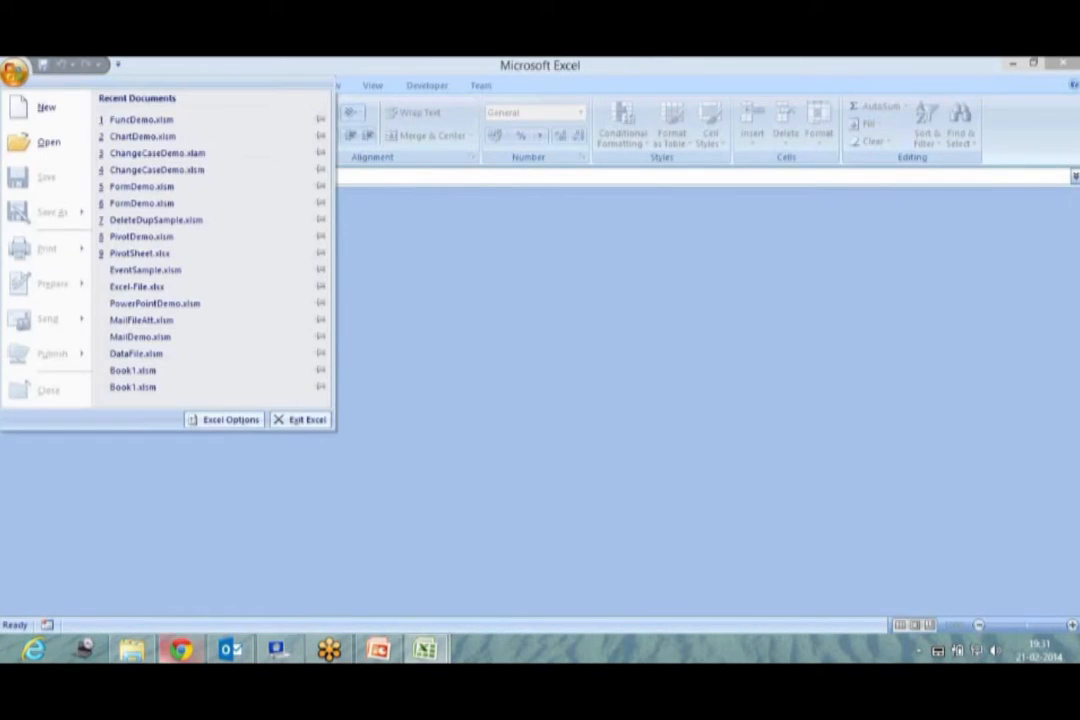
{"action": "left_click", "coordinate": [152, 648]}
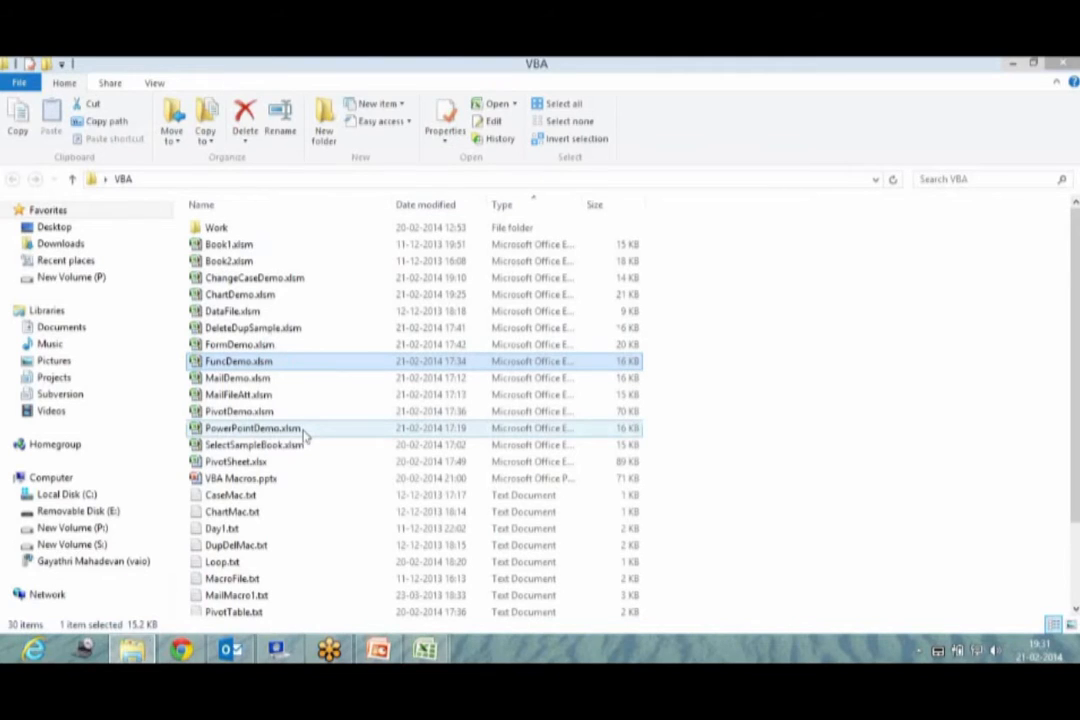
{"action": "double_click", "coordinate": [214, 419]}
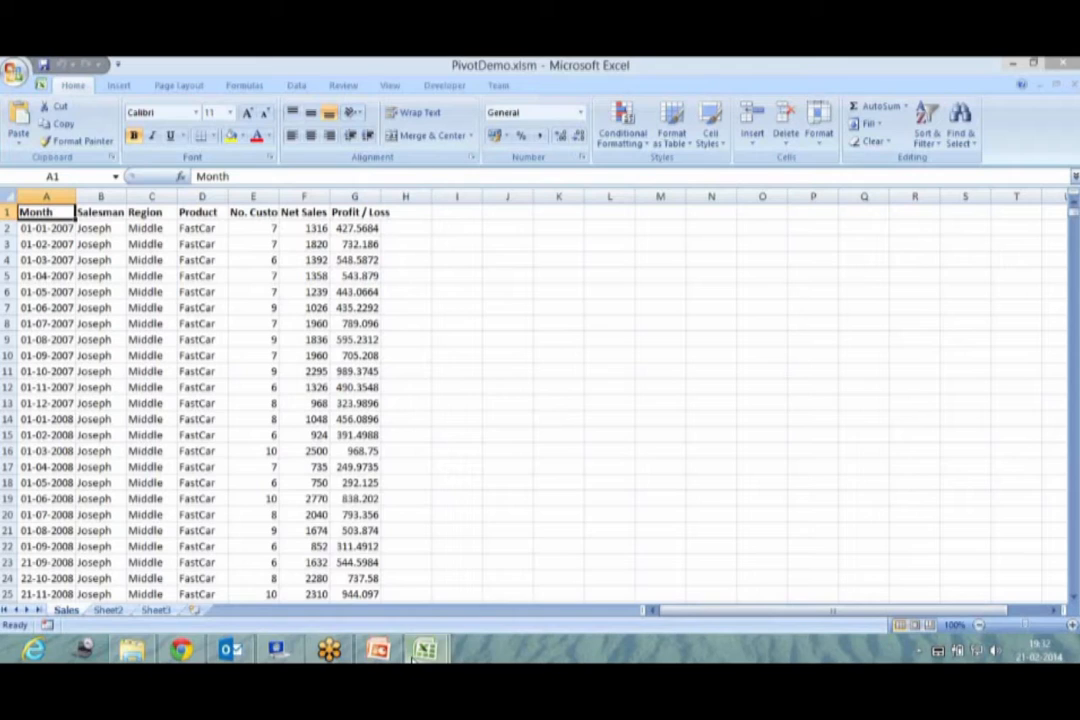
Switch to the Visual Basic editor for PivotDemo.xlsm and review CreatePivot's objTable and objField declarations
{"action": "mouse_move", "coordinate": [418, 652]}
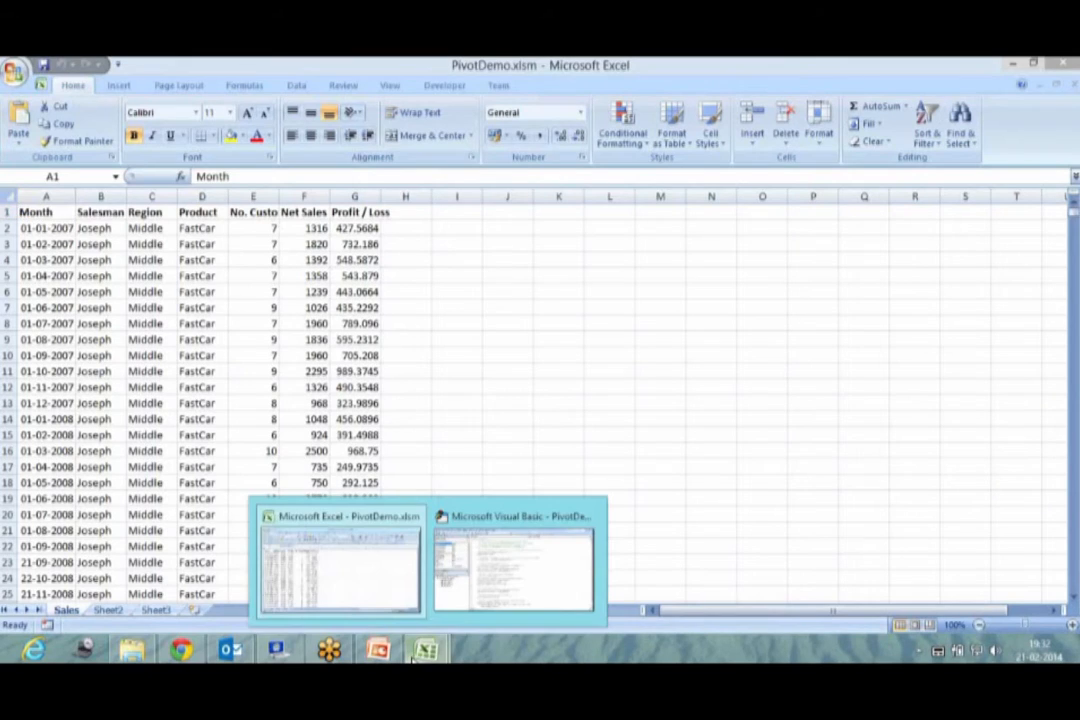
{"action": "left_click", "coordinate": [455, 580]}
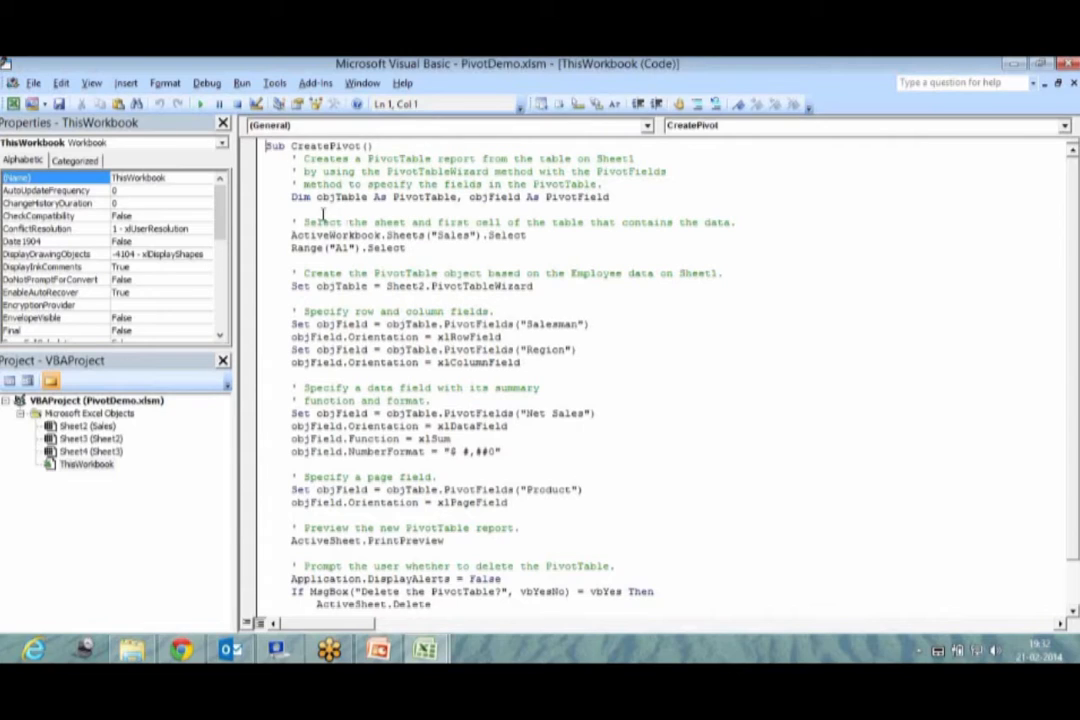
{"action": "double_click", "coordinate": [339, 198]}
{"action": "left_click", "coordinate": [393, 198]}
{"action": "left_click_drag", "start_coordinate": [469, 198], "coordinate": [519, 198]}
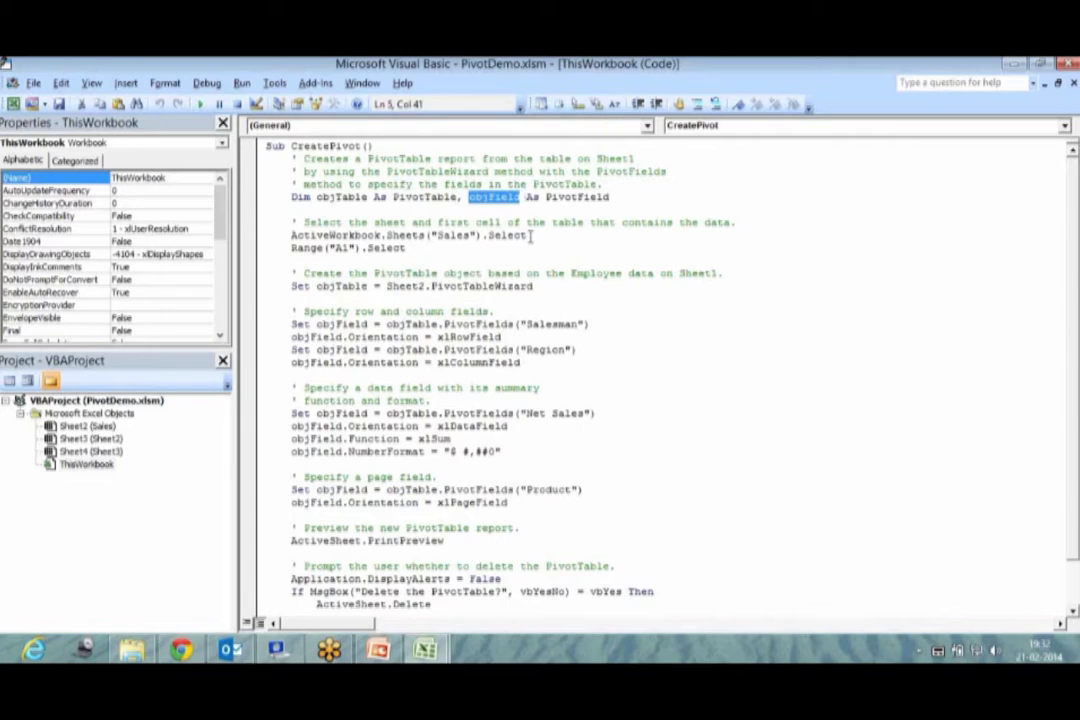
Review the CreatePivot lines that select the Sales sheet and cell A1, and compare them with the PivotDemo.xlsm worksheet
{"action": "left_click", "coordinate": [531, 236]}
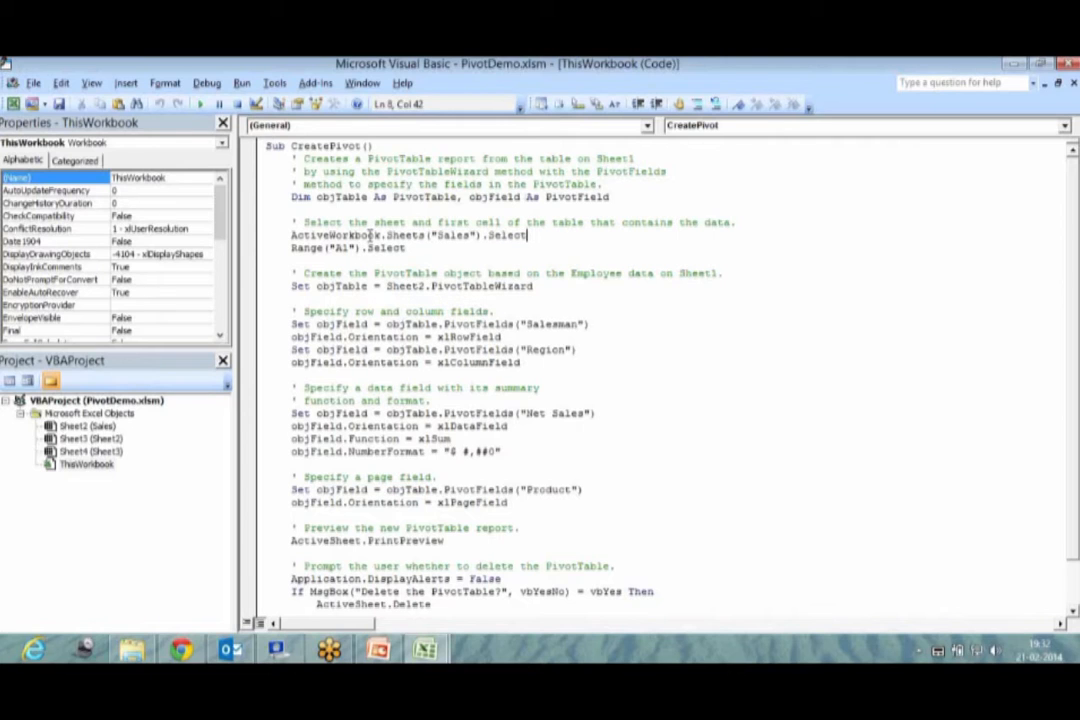
{"action": "left_click", "coordinate": [437, 234]}
{"action": "left_click", "coordinate": [425, 650]}
{"action": "left_click", "coordinate": [485, 585]}
{"action": "left_click", "coordinate": [368, 247]}
{"action": "left_click_drag", "start_coordinate": [405, 247], "coordinate": [291, 234]}
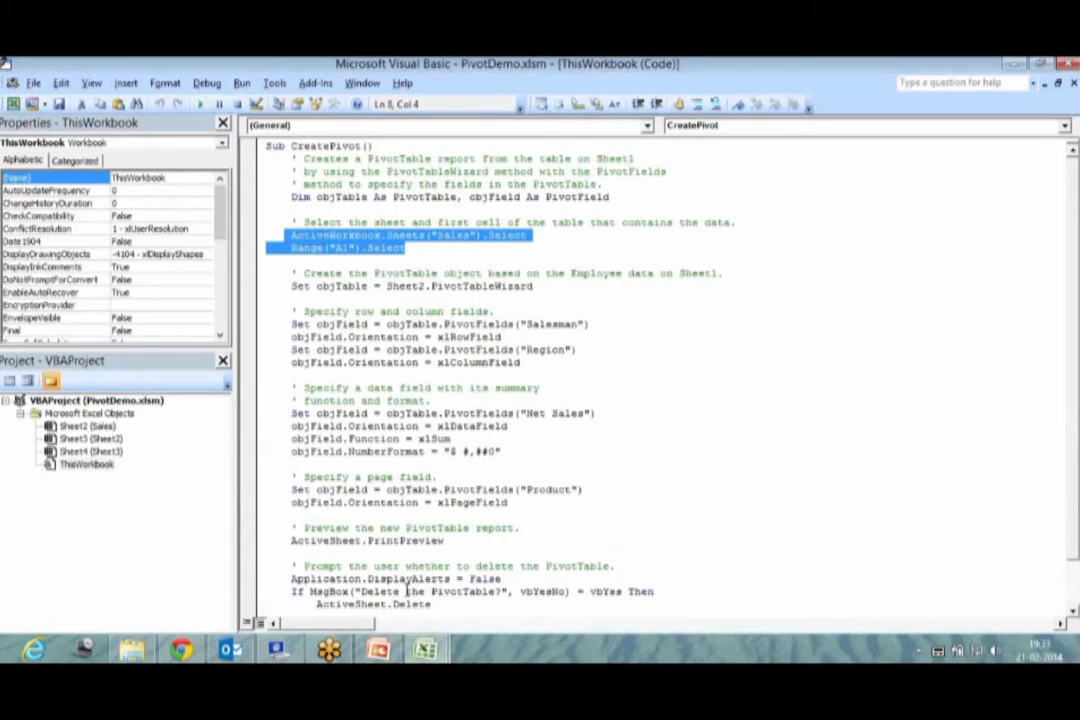
{"action": "left_click", "coordinate": [358, 590]}
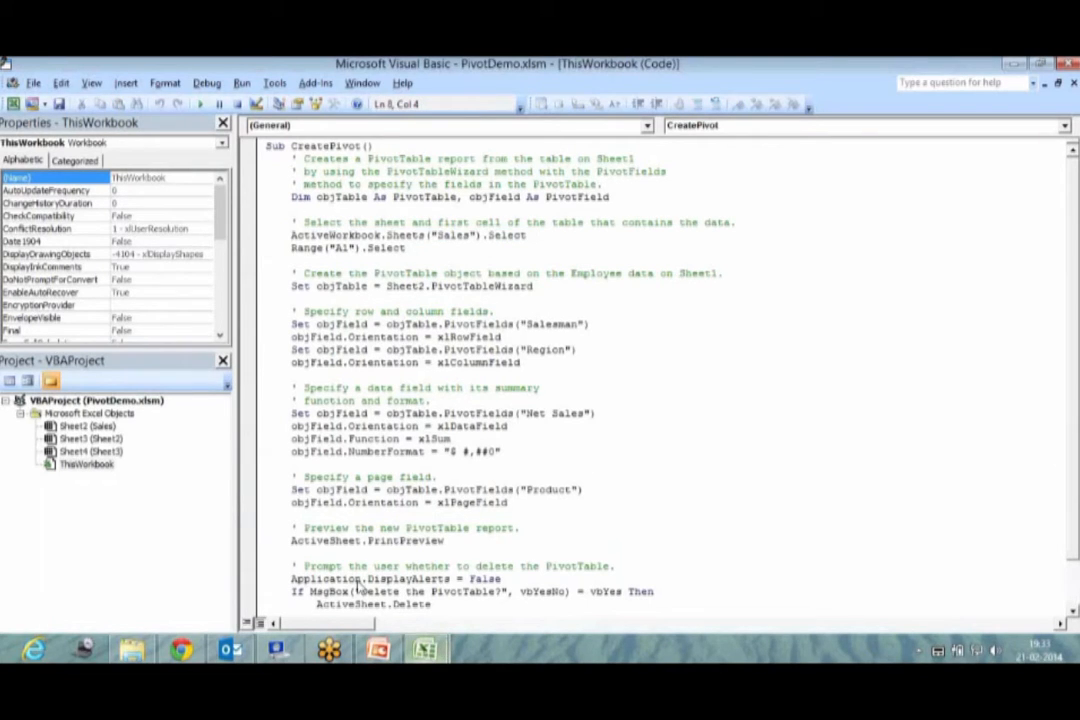
{"action": "key", "text": "alt+F11"}
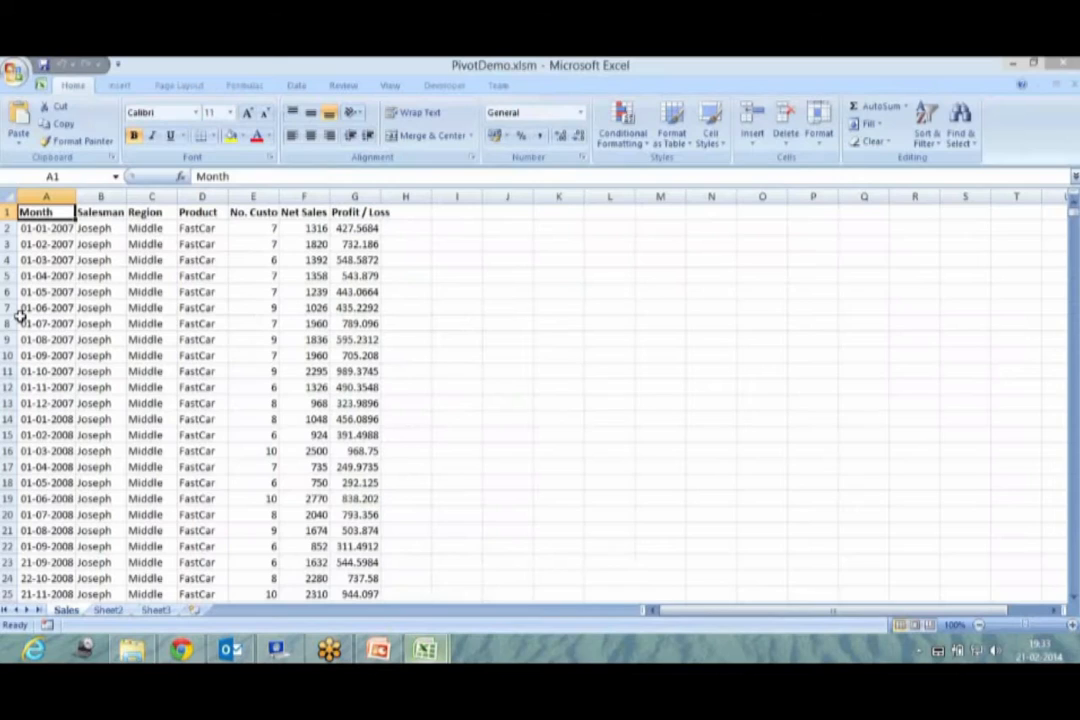
Switch to the Visual Basic editor and examine the CreatePivot statement that calls Sheet2.PivotTableWizard
{"action": "left_click", "coordinate": [122, 86]}
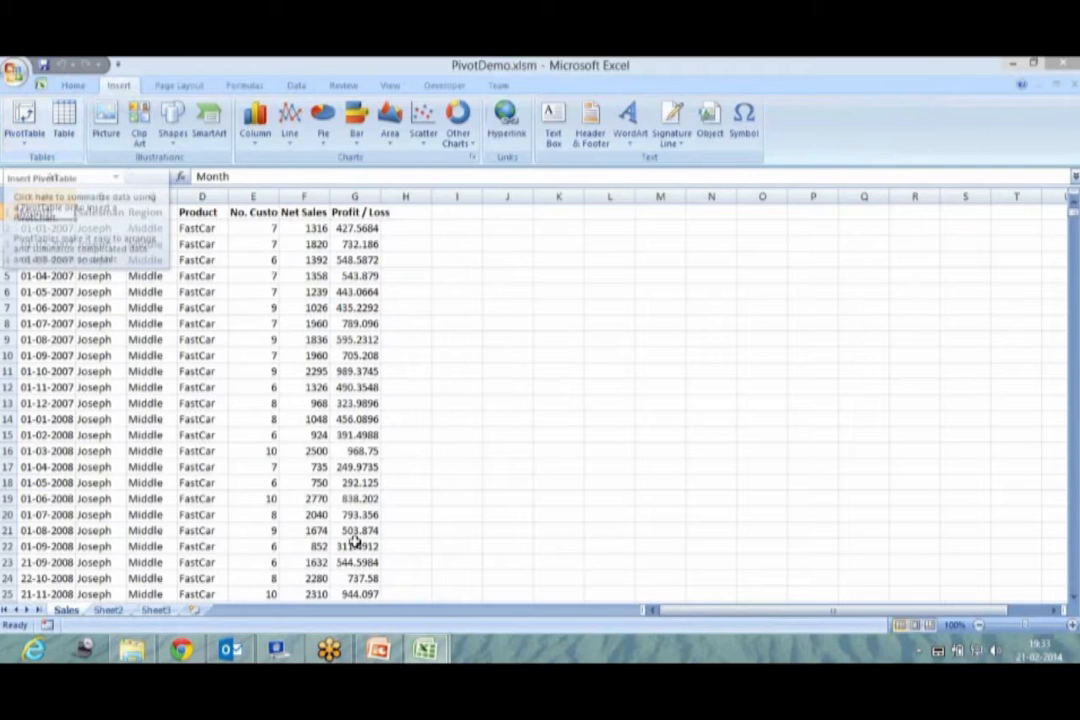
{"action": "key", "text": "alt+Tab"}
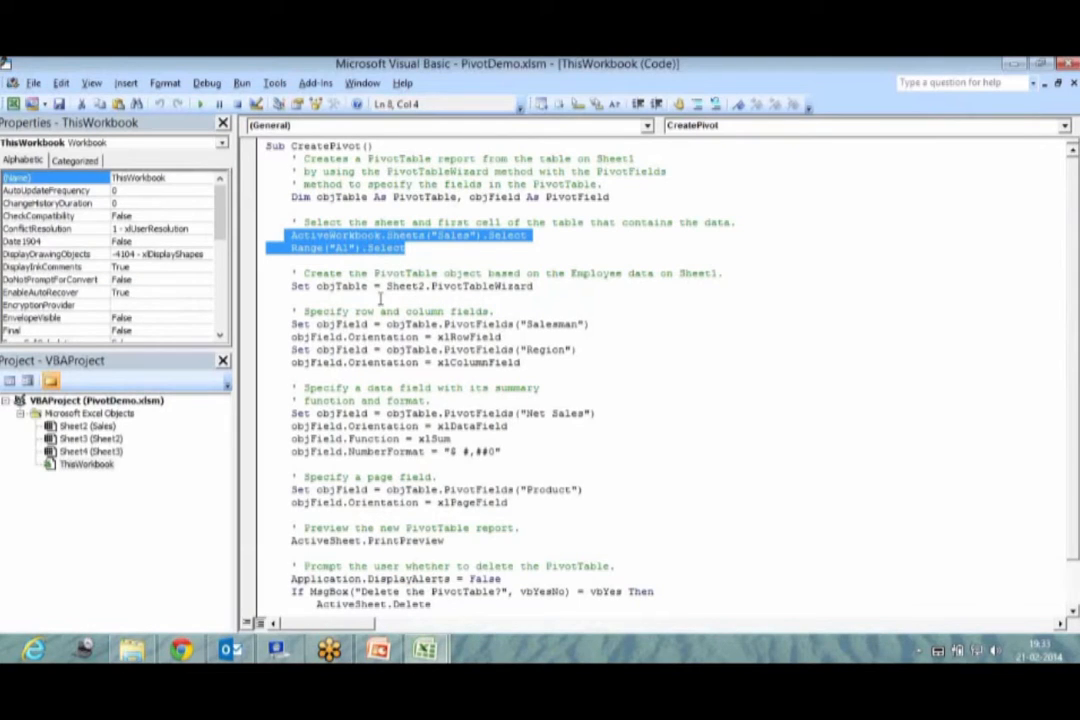
{"action": "left_click", "coordinate": [428, 287]}
{"action": "key", "text": "shift+Left"}
{"action": "key", "text": "shift+Left"}
{"action": "key", "text": "shift+Left"}
{"action": "key", "text": "shift+Left"}
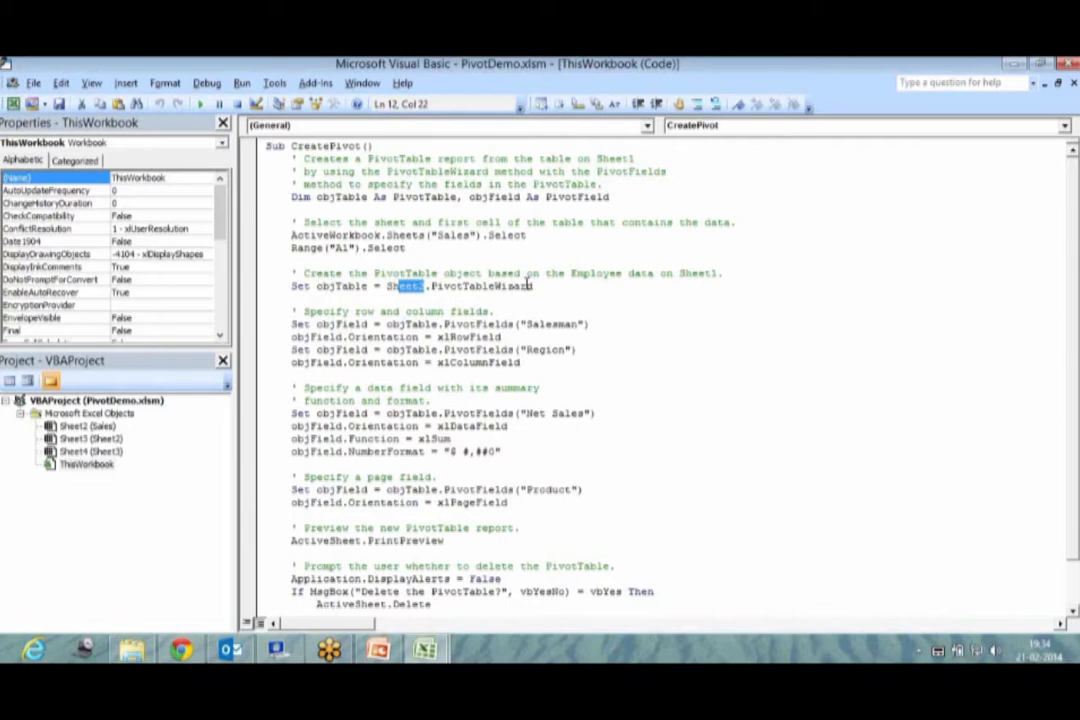
{"action": "left_click_drag", "start_coordinate": [527, 286], "coordinate": [431, 286]}
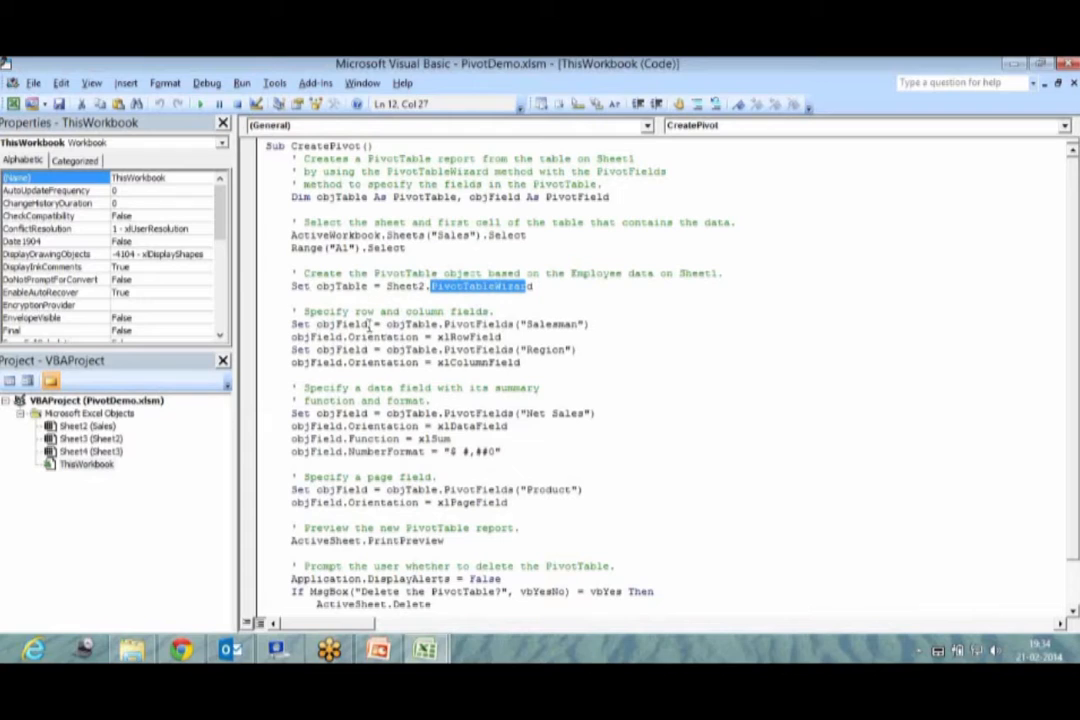
Examine the CreatePivot statements that assign Salesman as row field and Region as column field
{"action": "mouse_move", "coordinate": [365, 325]}
{"action": "left_mouse_down"}
{"action": "mouse_move", "coordinate": [420, 330]}
{"action": "mouse_move", "coordinate": [350, 337]}
{"action": "left_mouse_up"}
{"action": "left_click", "coordinate": [443, 324]}
{"action": "left_click", "coordinate": [497, 326]}
{"action": "left_click", "coordinate": [575, 326]}
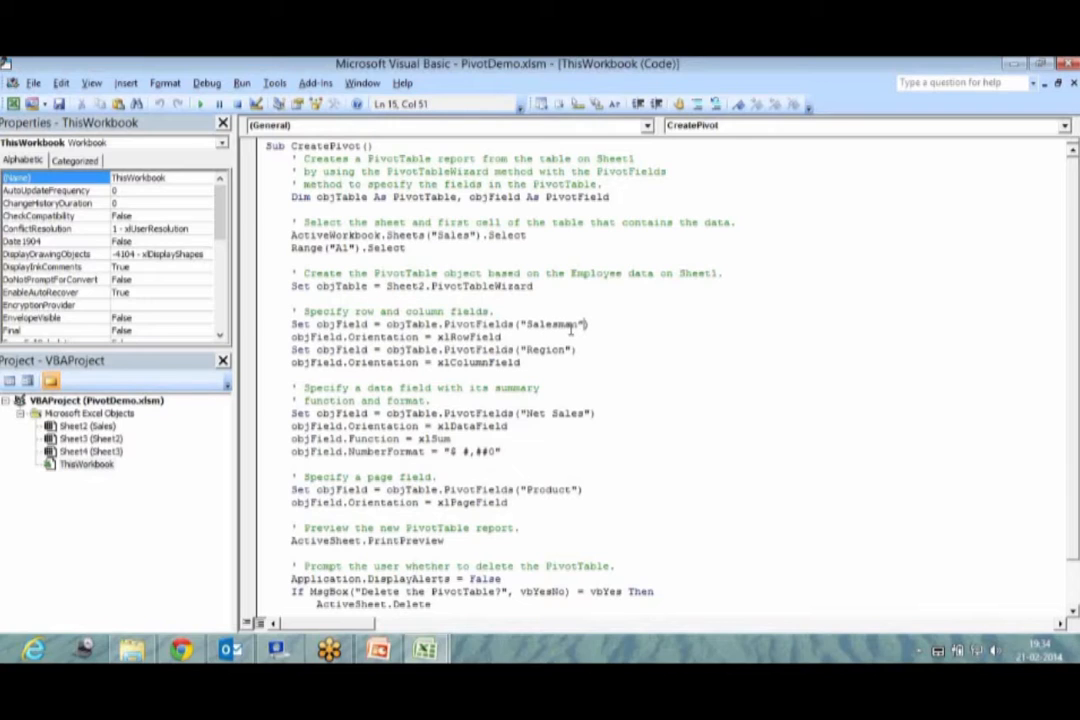
{"action": "left_click_drag", "start_coordinate": [576, 325], "coordinate": [525, 325]}
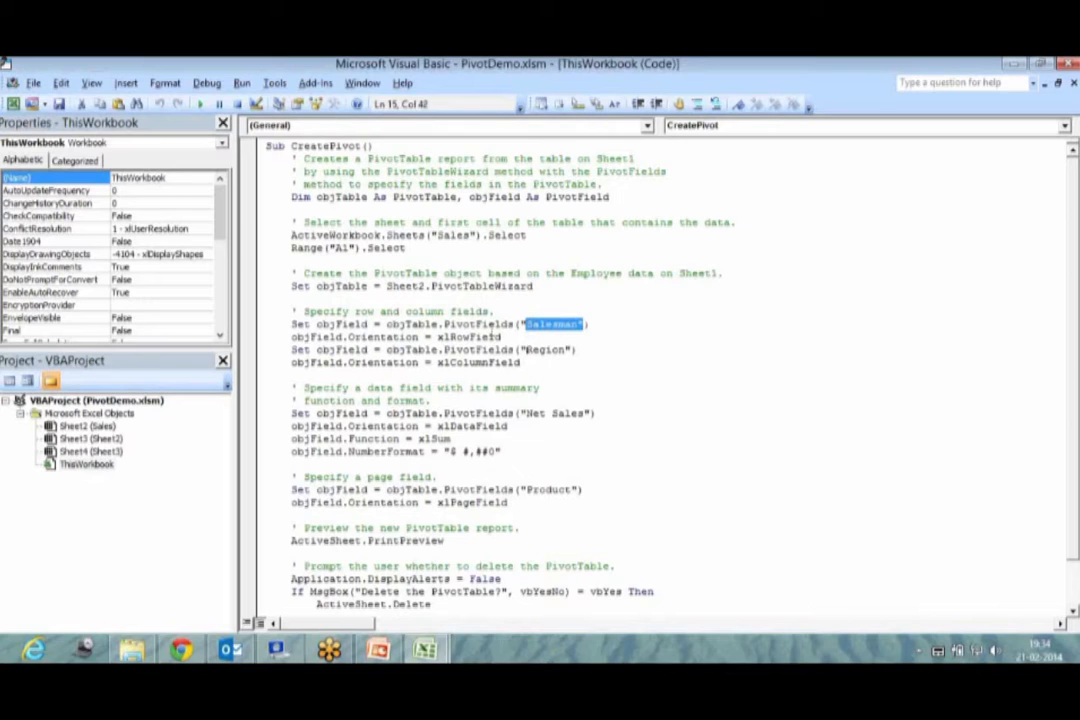
{"action": "left_click_drag", "start_coordinate": [500, 337], "coordinate": [426, 337]}
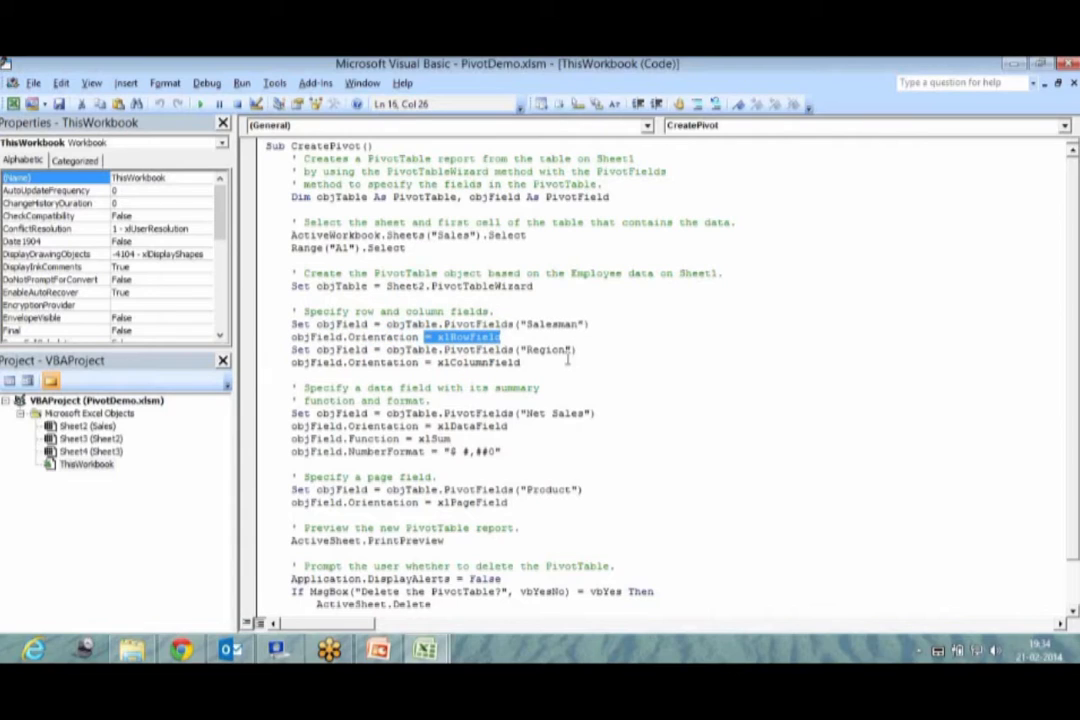
{"action": "left_click", "coordinate": [530, 362]}
{"action": "left_click", "coordinate": [529, 350]}
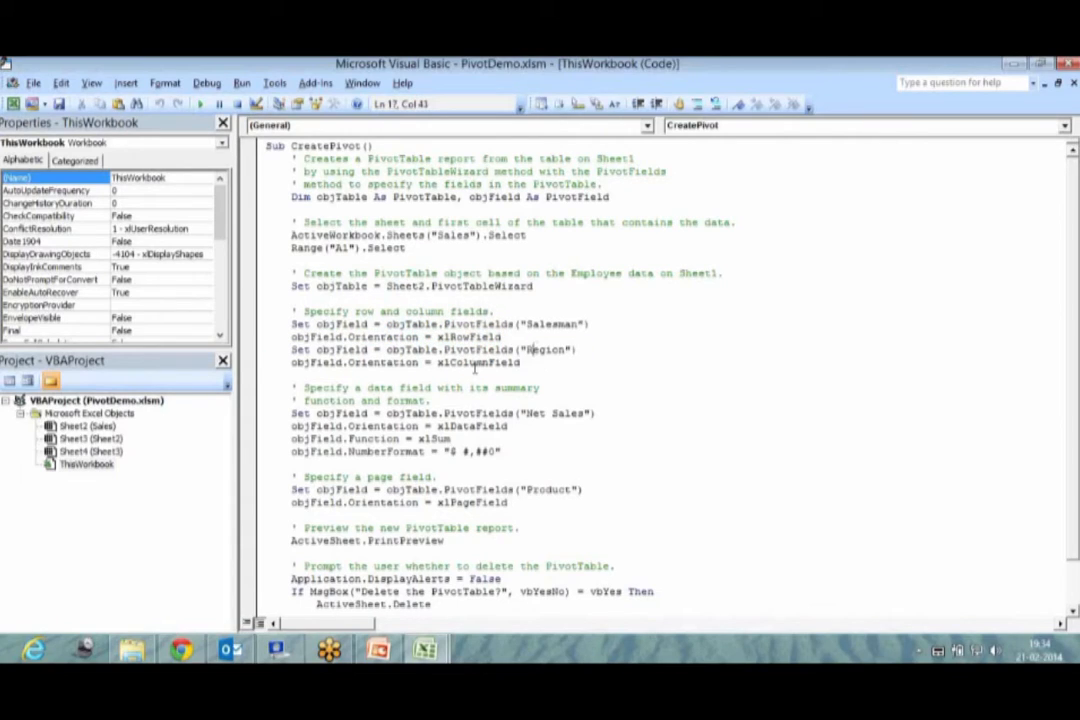
{"action": "left_click", "coordinate": [477, 363]}
Switch to the PivotDemo workbook and check the Salesman and Region headers on the Sales sheet
{"action": "left_click", "coordinate": [424, 649]}
{"action": "left_click", "coordinate": [323, 574]}
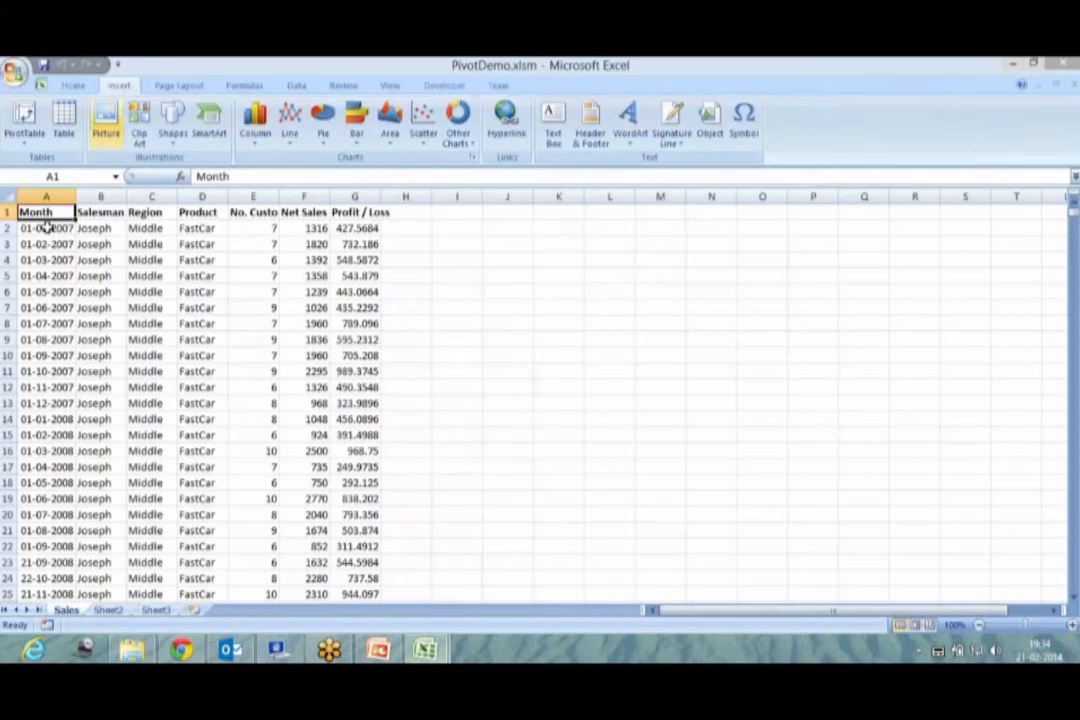
{"action": "left_click", "coordinate": [100, 214]}
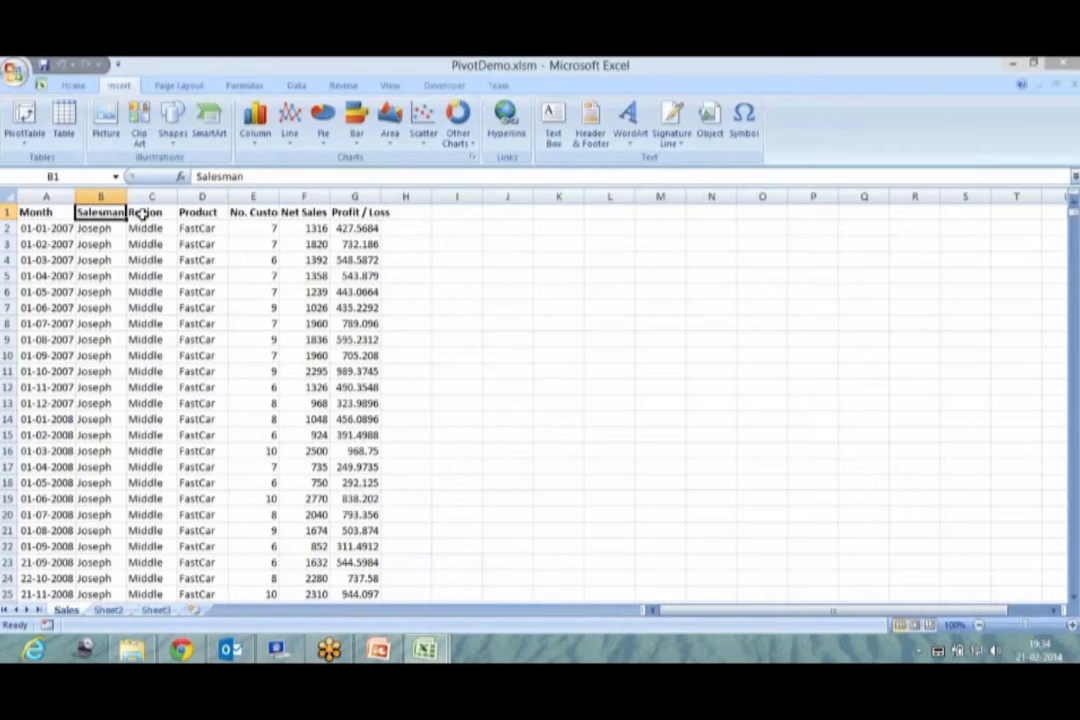
{"action": "left_click", "coordinate": [143, 214]}
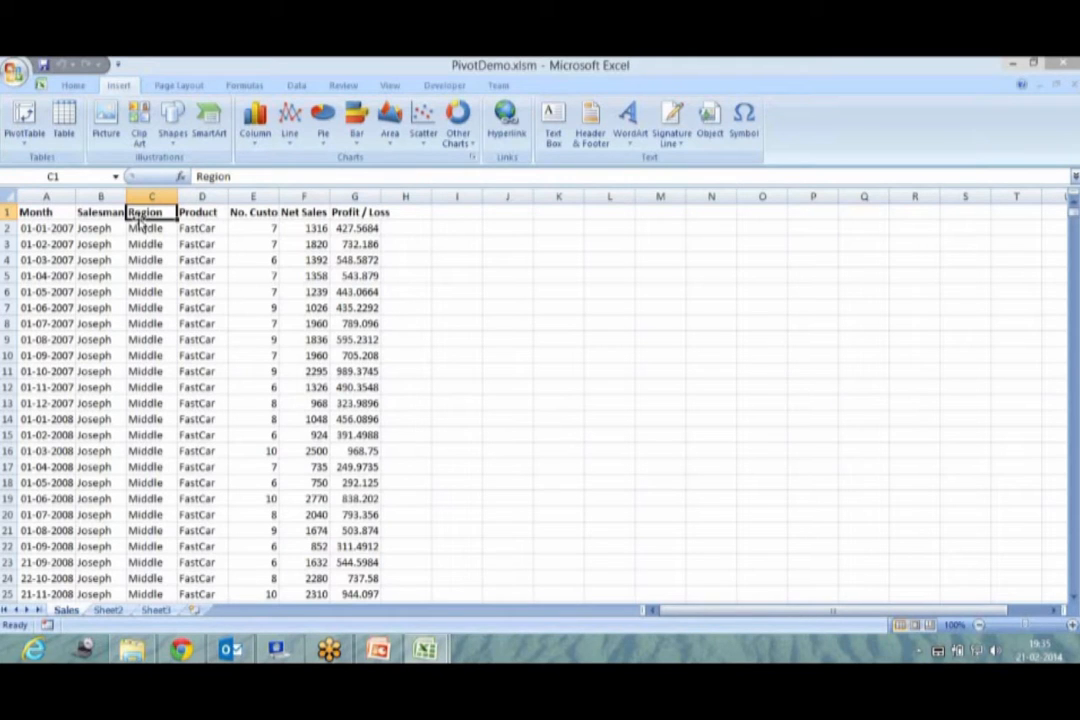
Return to the Visual Basic editor and examine the Net Sales data field's orientation, function and number format statements
{"action": "left_click", "coordinate": [425, 650]}
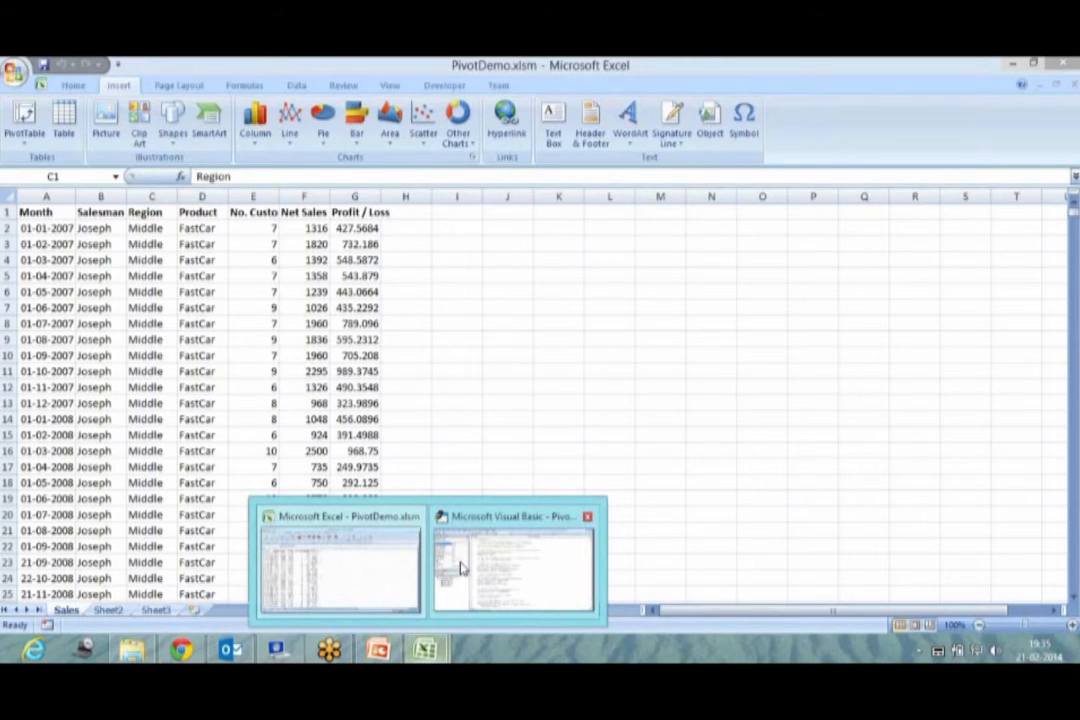
{"action": "left_click", "coordinate": [460, 568]}
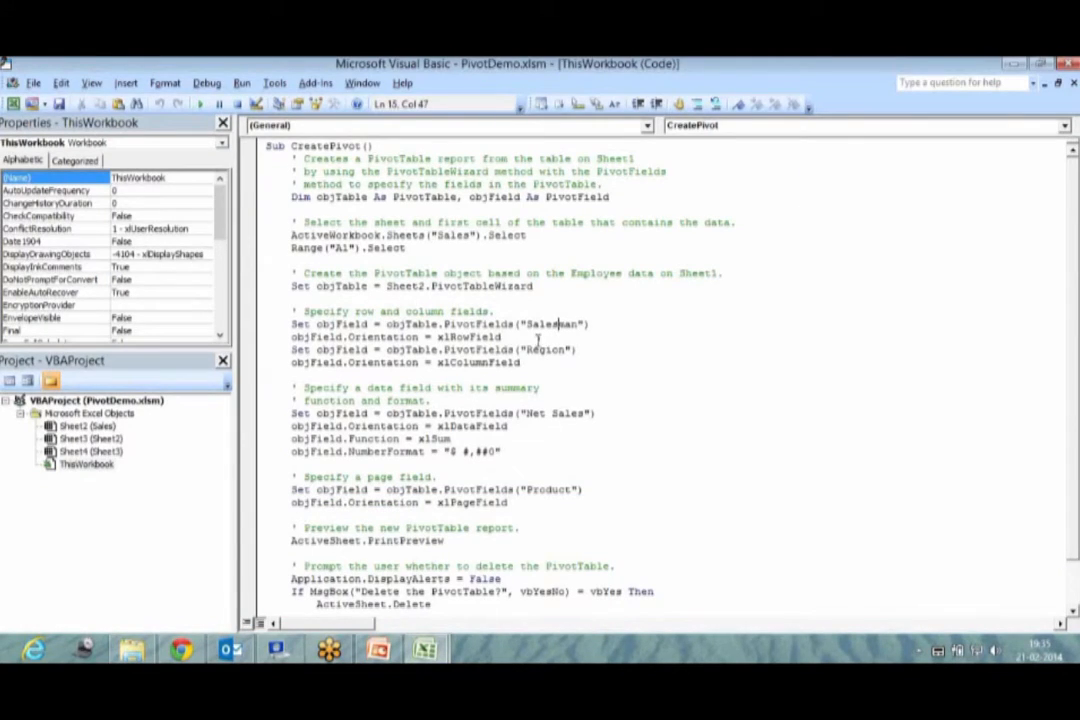
{"action": "left_click_drag", "start_coordinate": [518, 413], "coordinate": [587, 416]}
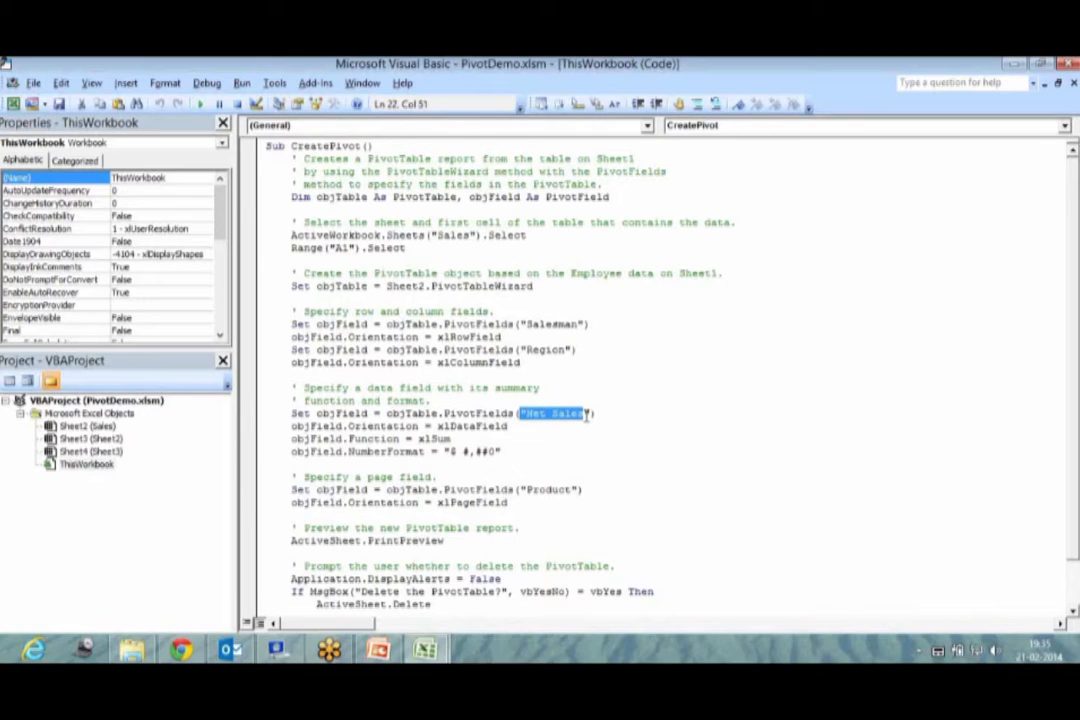
{"action": "left_click", "coordinate": [490, 426]}
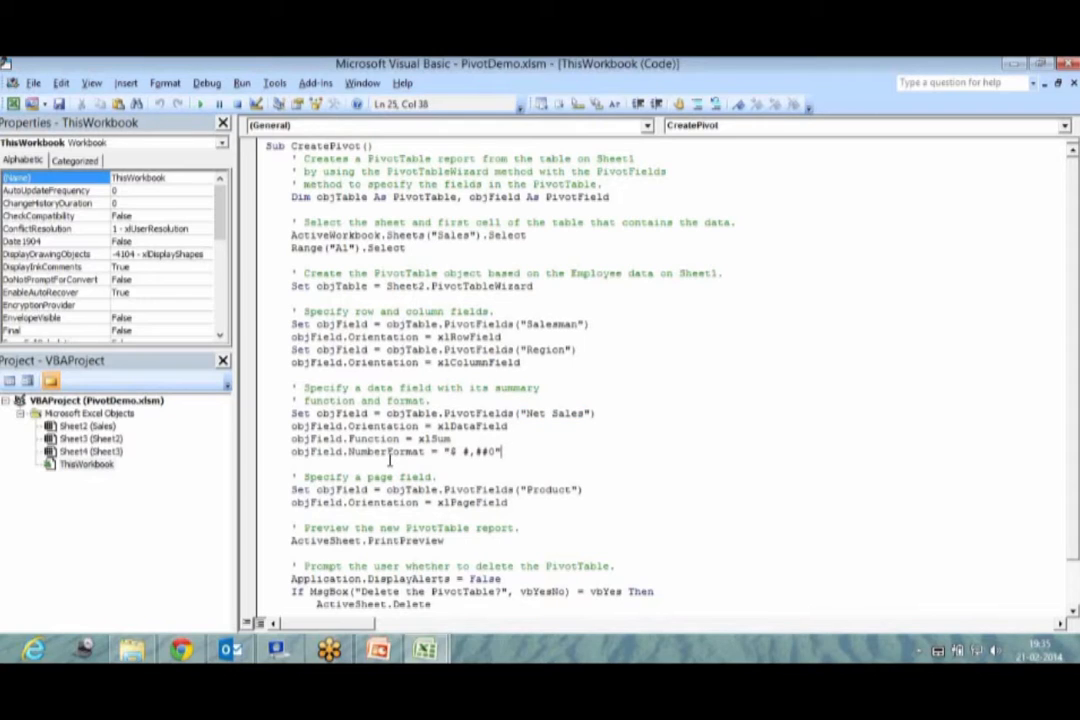
{"action": "left_click", "coordinate": [267, 449]}
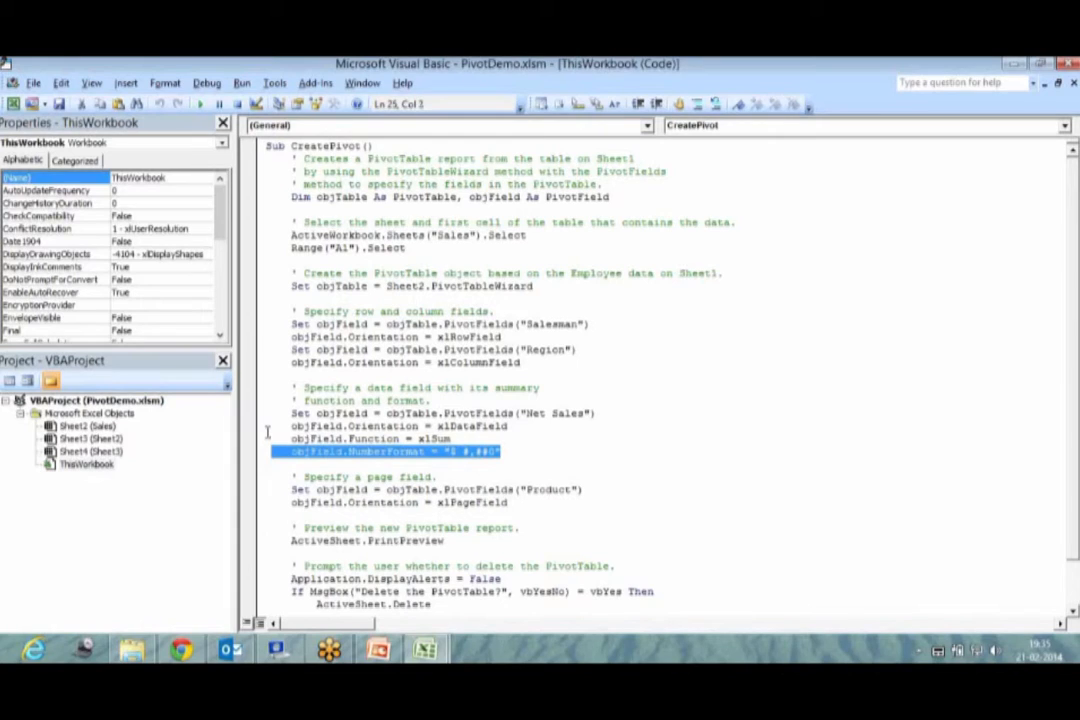
{"action": "left_click", "coordinate": [267, 427], "text": "shift"}
{"action": "left_click", "coordinate": [297, 451]}
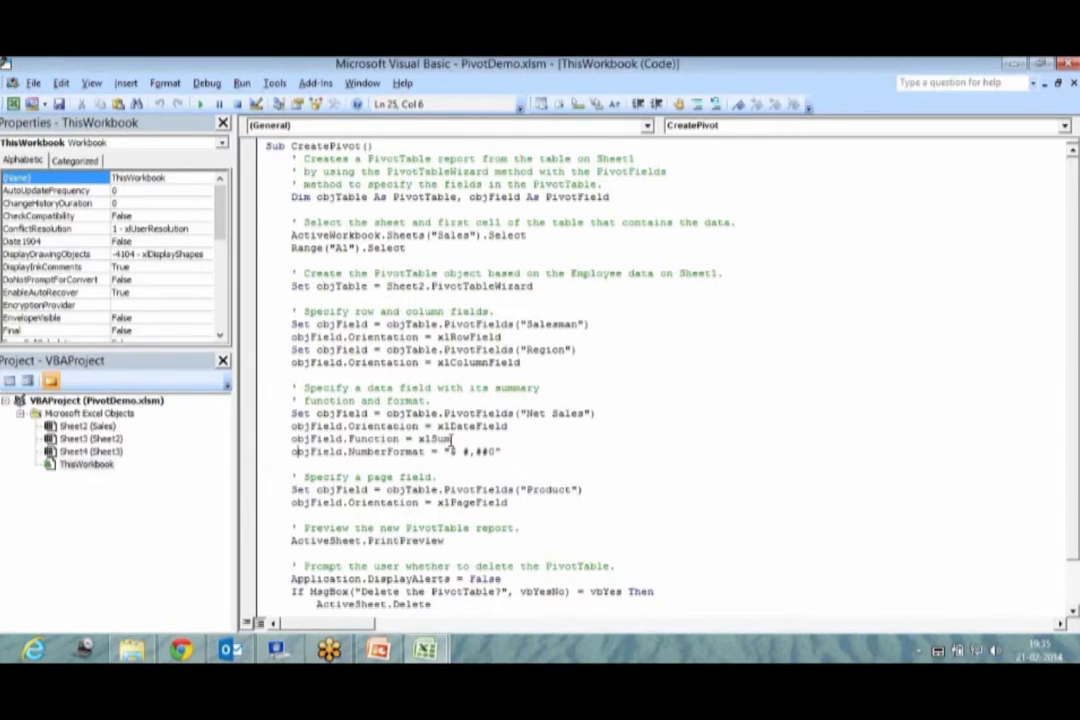
{"action": "left_click_drag", "start_coordinate": [453, 438], "coordinate": [426, 443]}
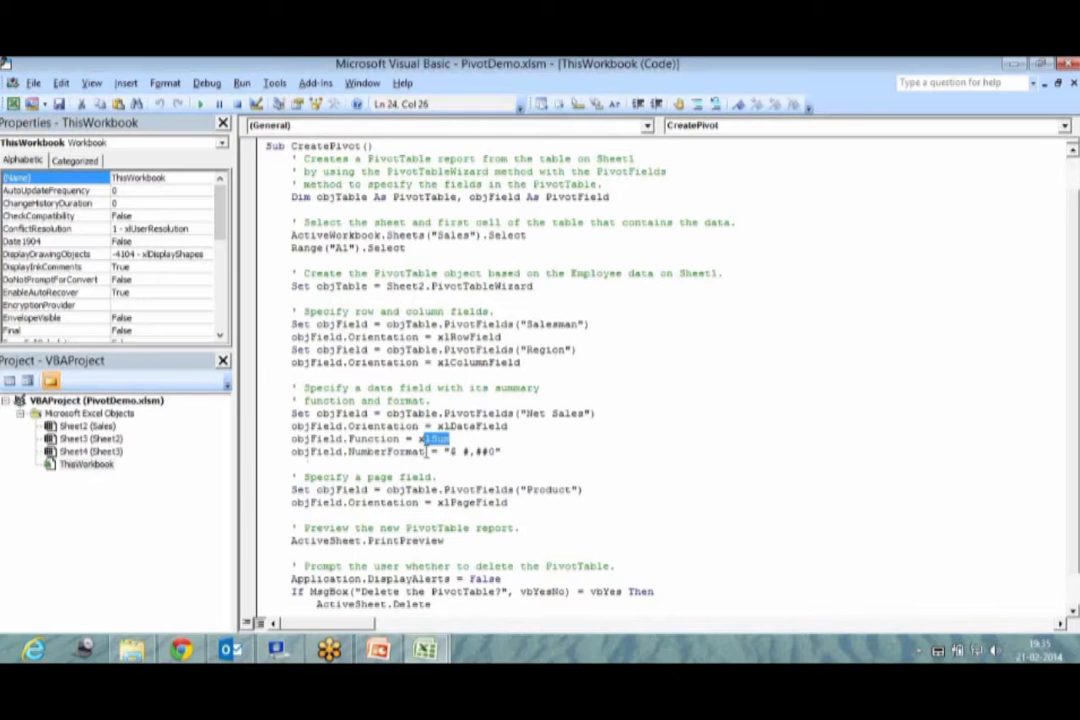
Re-enter the Net Sales data field's Function assignment, choosing xlSum from the available constants
{"action": "scroll", "coordinate": [430, 445], "scroll_direction": "down", "scroll_amount": 1}
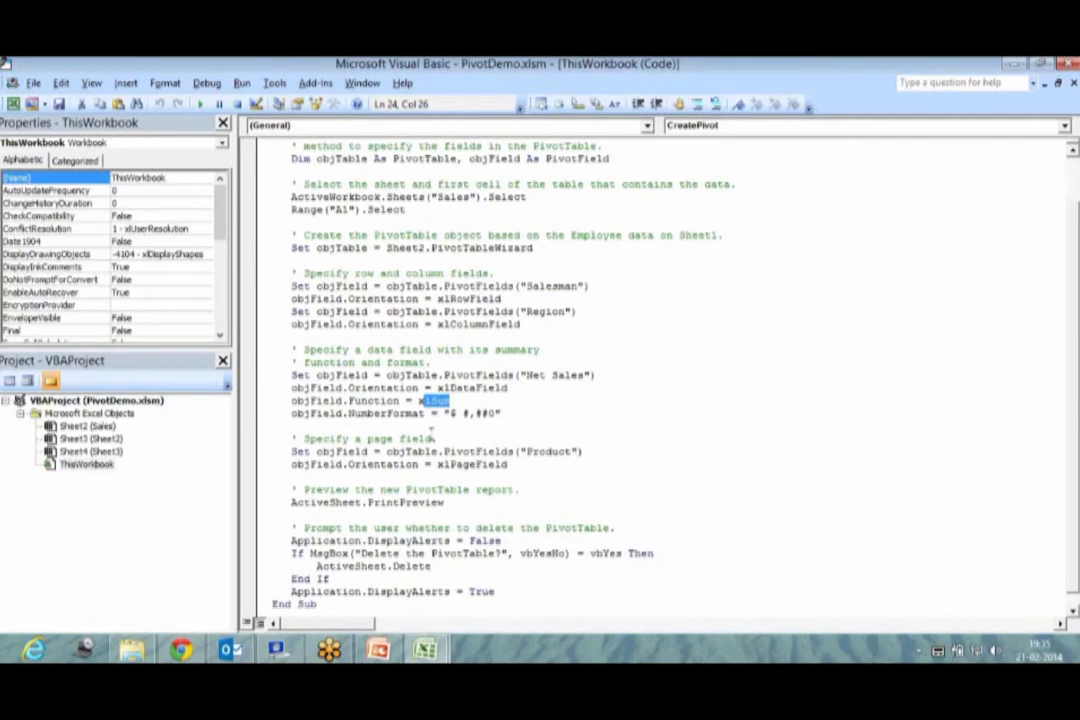
{"action": "scroll", "coordinate": [431, 436], "scroll_direction": "down", "scroll_amount": 1}
{"action": "left_click_drag", "start_coordinate": [455, 390], "coordinate": [411, 393]}
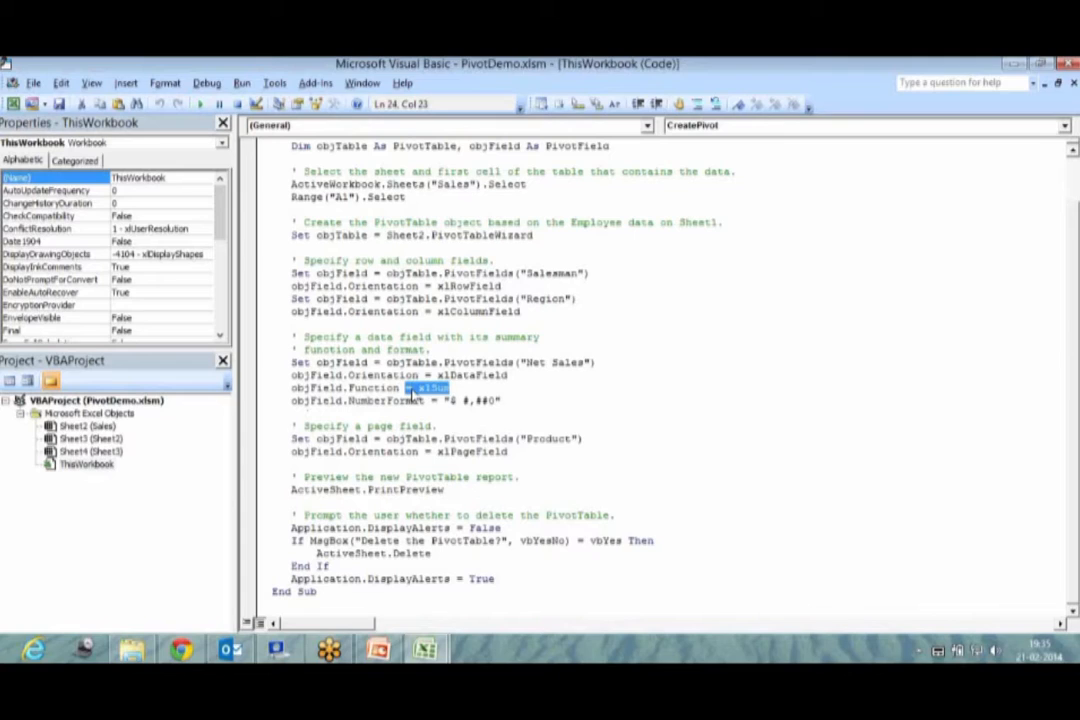
{"action": "key", "text": "Delete"}
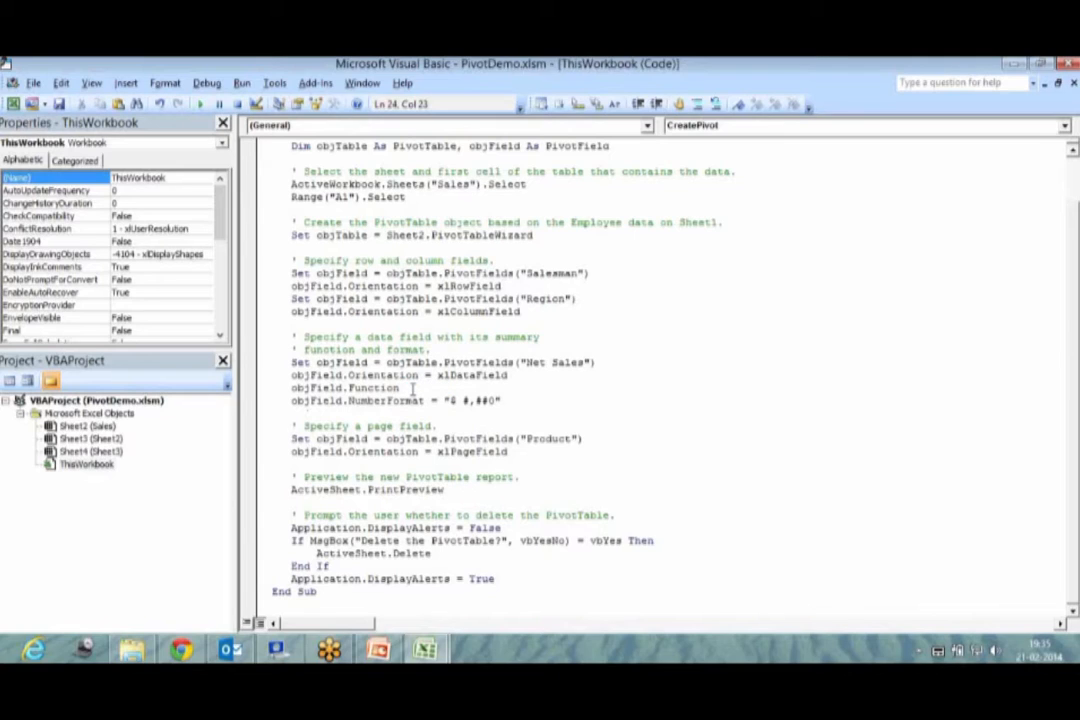
{"action": "type", "text": "="}
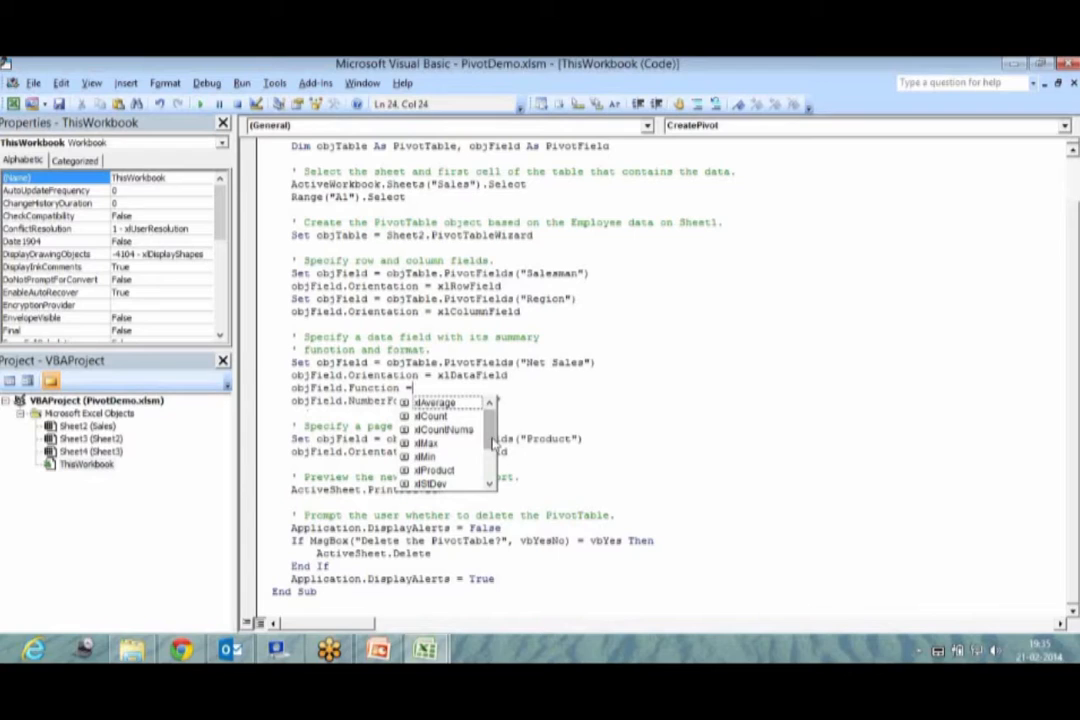
{"action": "mouse_move", "coordinate": [489, 442]}
{"action": "left_mouse_down"}
{"action": "mouse_move", "coordinate": [489, 476]}
{"action": "mouse_move", "coordinate": [490, 460]}
{"action": "left_mouse_up"}
{"action": "left_click", "coordinate": [430, 470]}
{"action": "double_click", "coordinate": [430, 470]}
{"action": "left_click", "coordinate": [508, 402]}
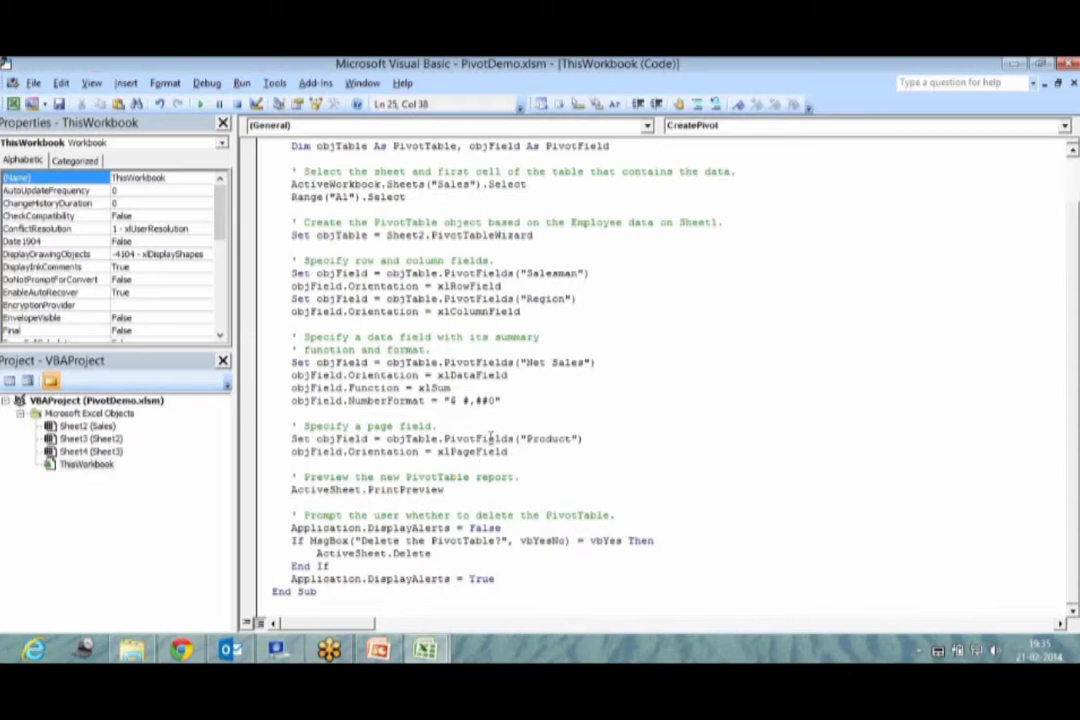
Examine the statements that set Product as page field and show the report with ActiveSheet.PrintPreview
{"action": "left_click", "coordinate": [512, 452]}
{"action": "left_click", "coordinate": [530, 439]}
{"action": "left_click", "coordinate": [511, 452]}
{"action": "left_click_drag", "start_coordinate": [509, 454], "coordinate": [263, 146]}
{"action": "left_click_drag", "start_coordinate": [447, 490], "coordinate": [417, 492]}
{"action": "left_click", "coordinate": [402, 502]}
{"action": "left_click", "coordinate": [444, 541]}
Examine the DisplayAlerts statements and the message box condition that asks whether to delete the PivotTable
{"action": "left_click", "coordinate": [510, 527]}
{"action": "left_click", "coordinate": [331, 506], "text": "shift"}
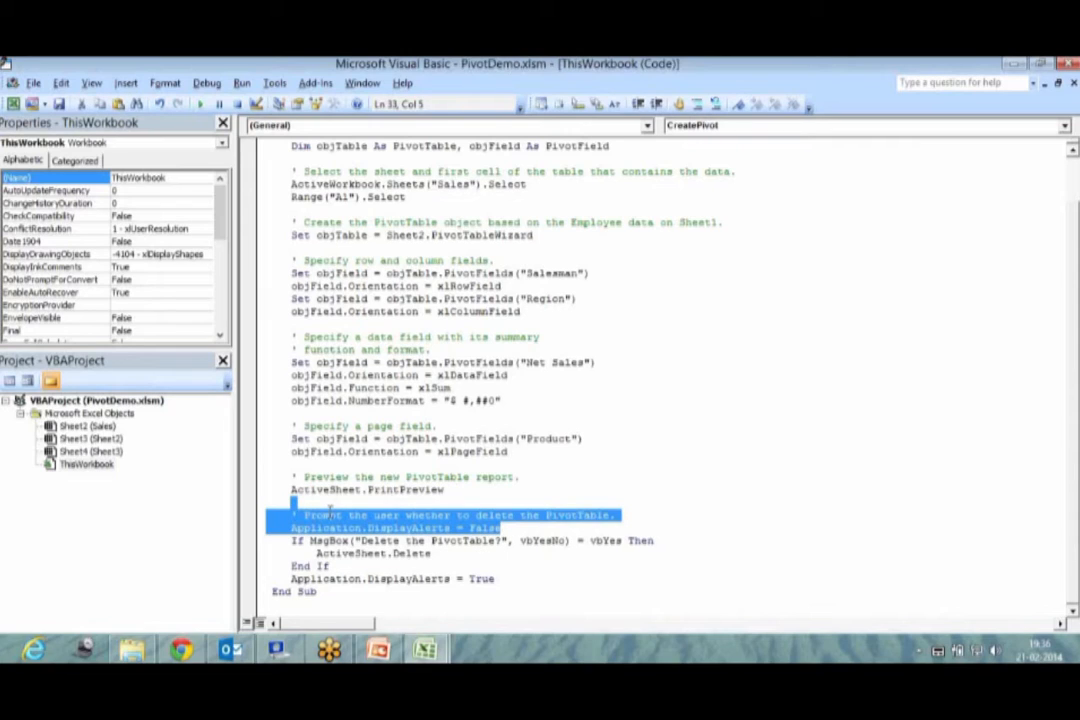
{"action": "key", "text": "shift+Down"}
{"action": "key", "text": "shift+Down"}
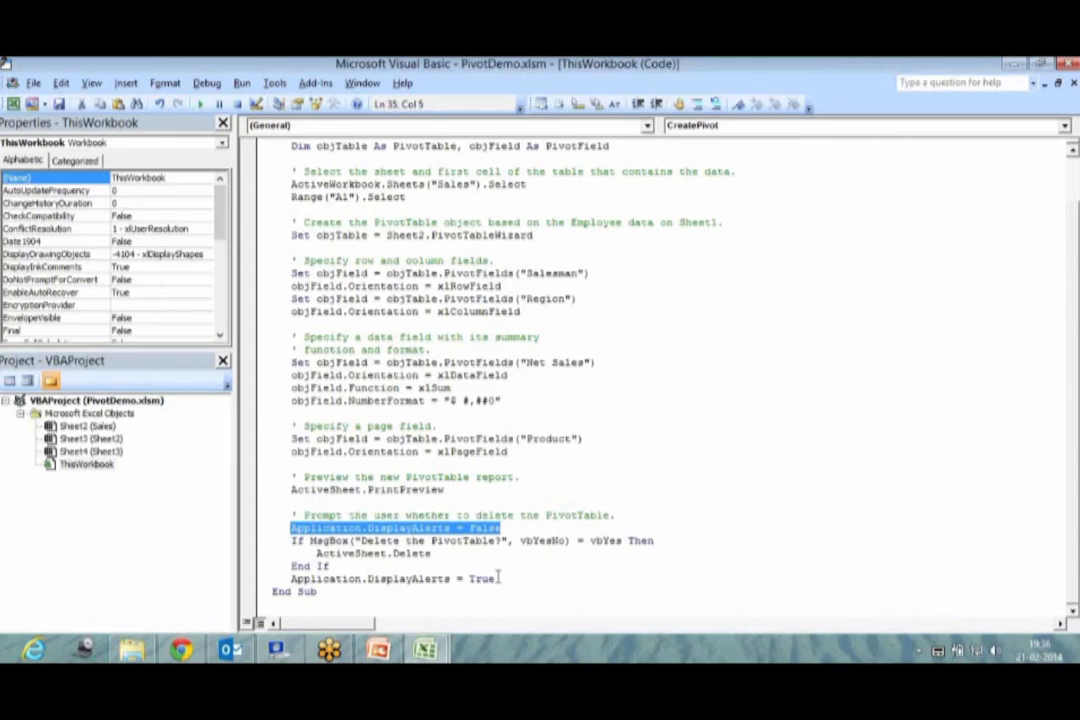
{"action": "left_click", "coordinate": [498, 578]}
{"action": "left_click", "coordinate": [258, 580], "text": "shift"}
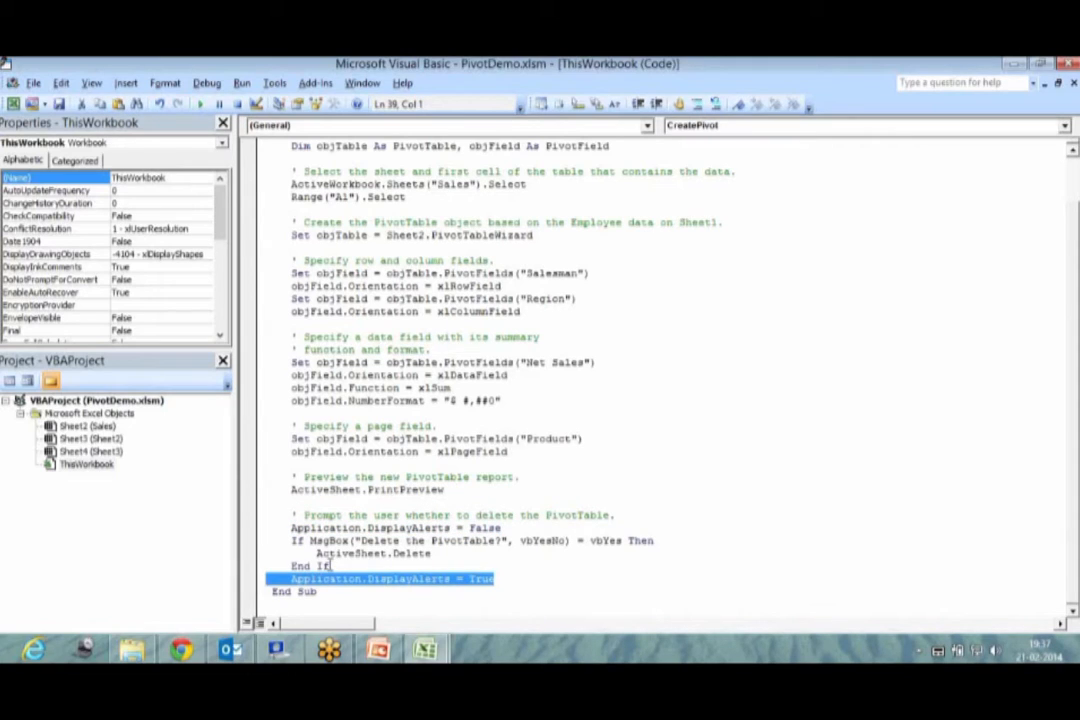
{"action": "left_click_drag", "start_coordinate": [308, 540], "coordinate": [624, 541]}
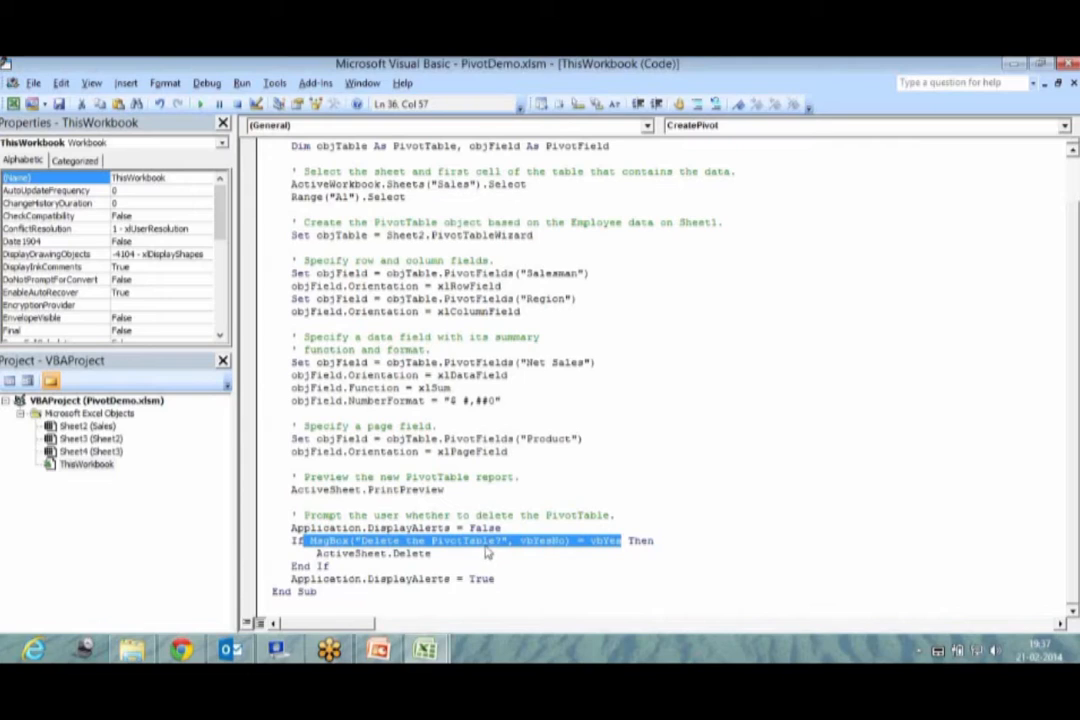
{"action": "left_click", "coordinate": [432, 541]}
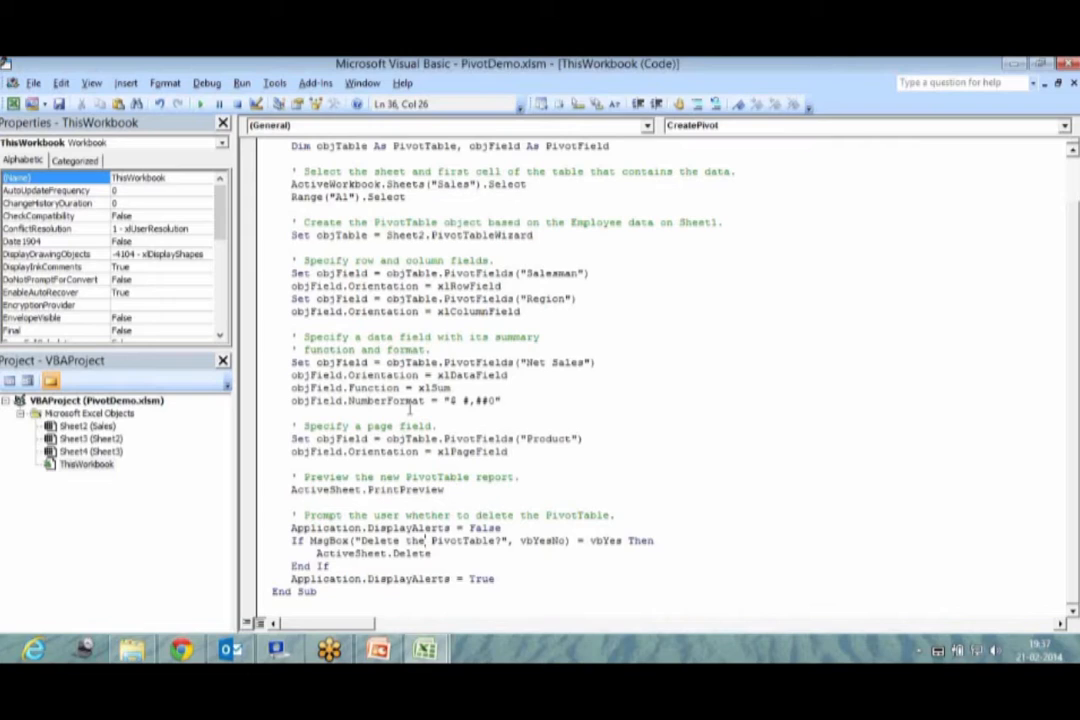
Run the CreatePivot macro, close the print preview of the report and agree to delete the PivotTable
{"action": "left_click", "coordinate": [409, 411]}
{"action": "left_click", "coordinate": [198, 105]}
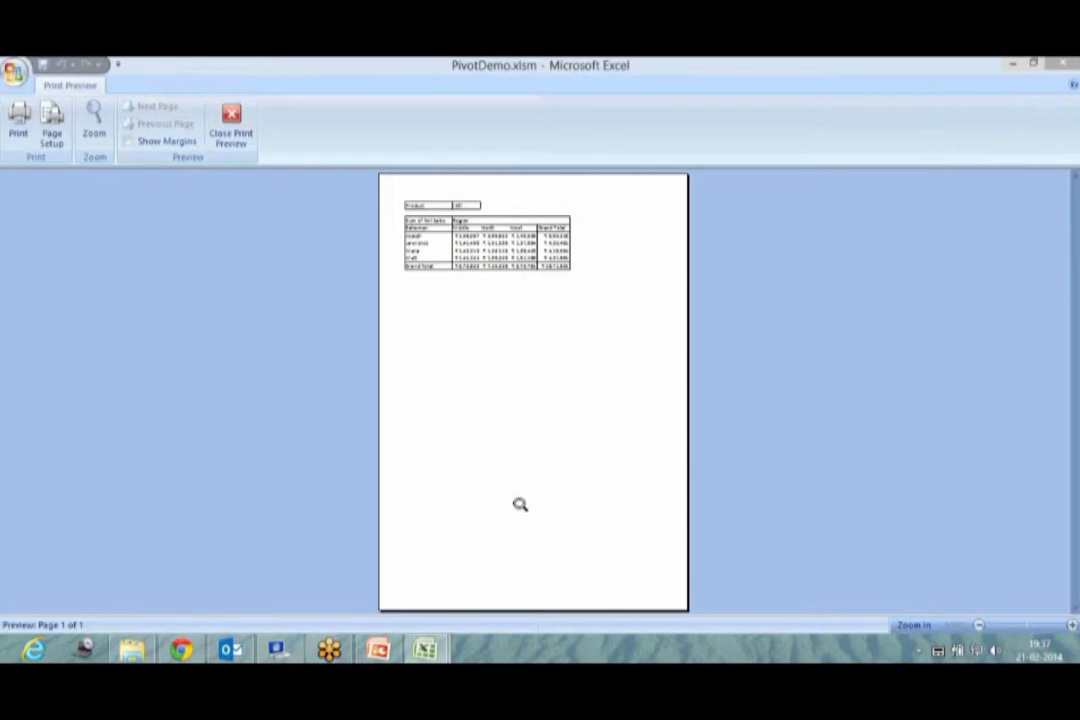
{"action": "left_click", "coordinate": [235, 133]}
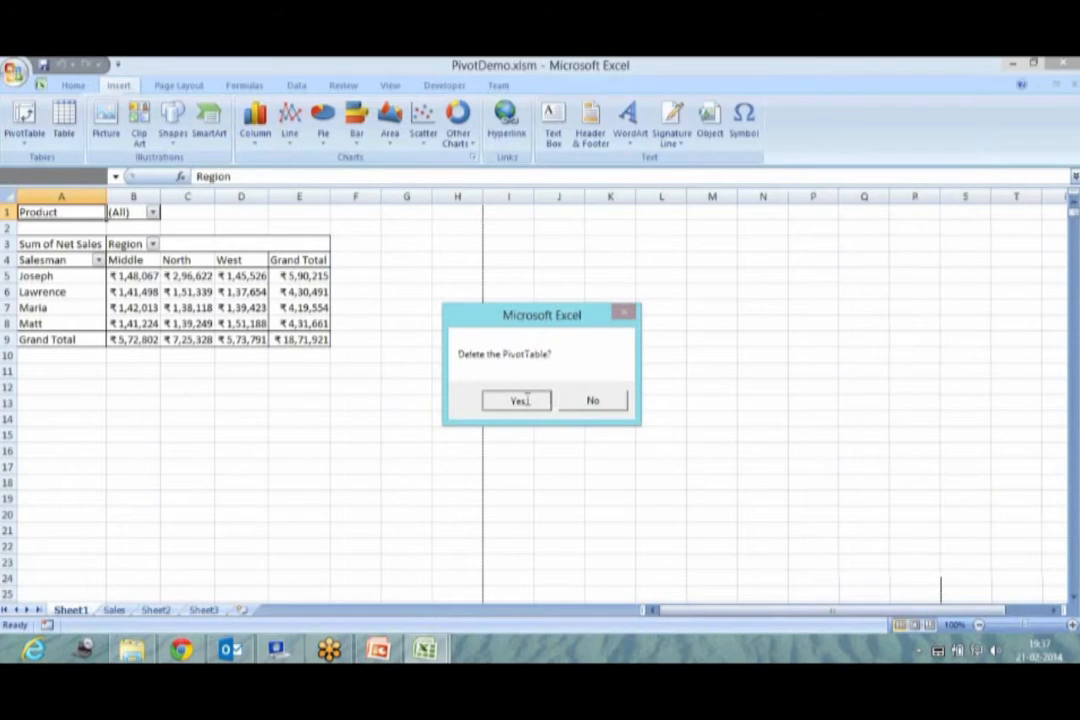
{"action": "left_click", "coordinate": [519, 400]}
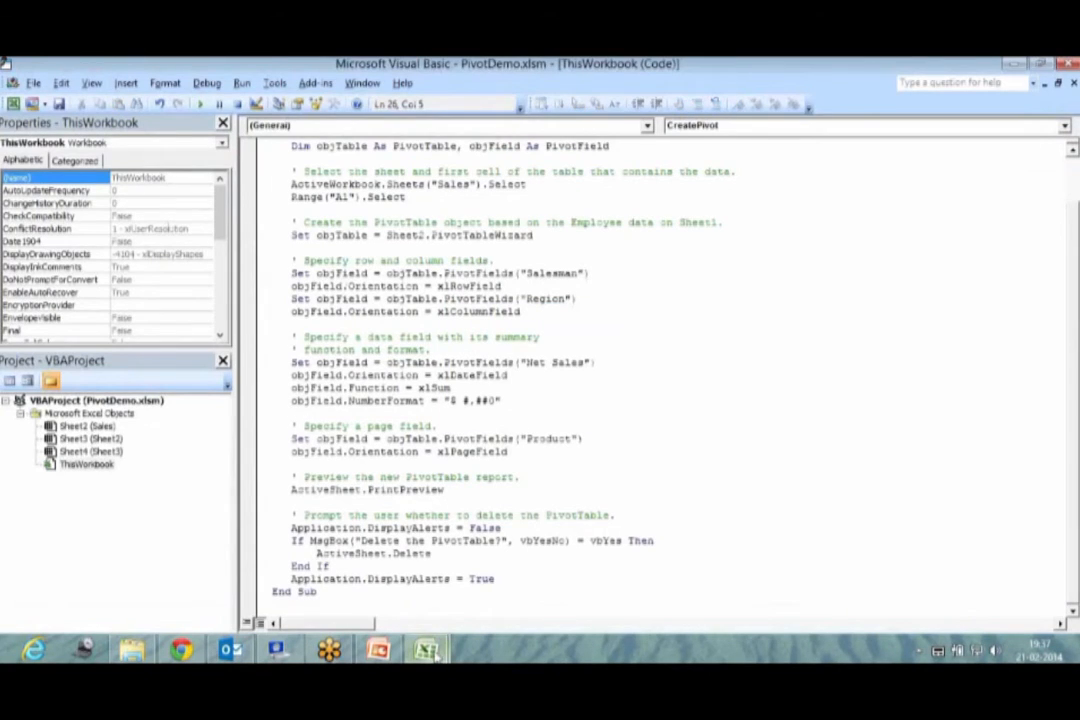
View the Sales sheet's field headings in the workbook and return to the CreatePivot code
{"action": "left_click", "coordinate": [427, 651]}
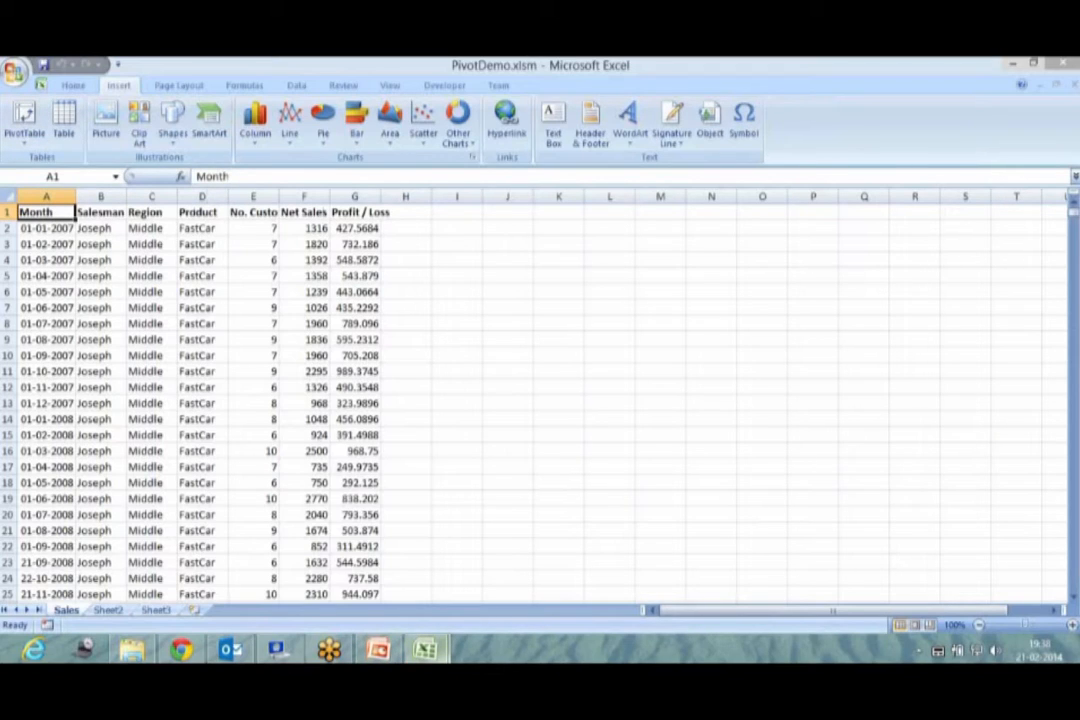
{"action": "left_click", "coordinate": [426, 650]}
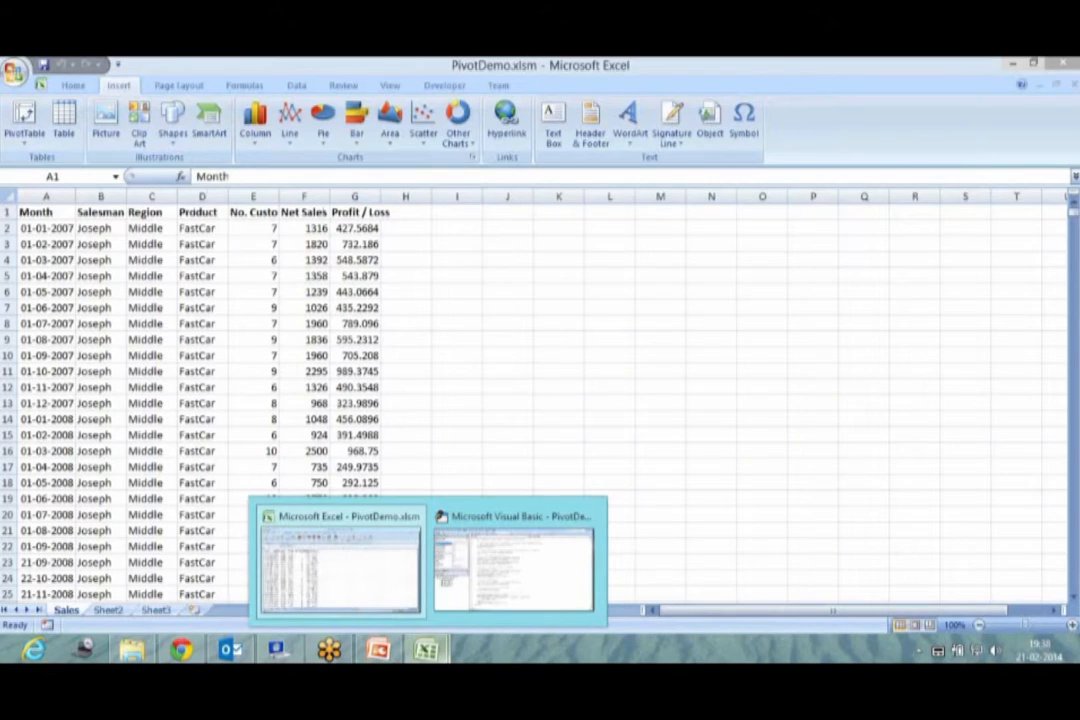
{"action": "left_click", "coordinate": [513, 560]}
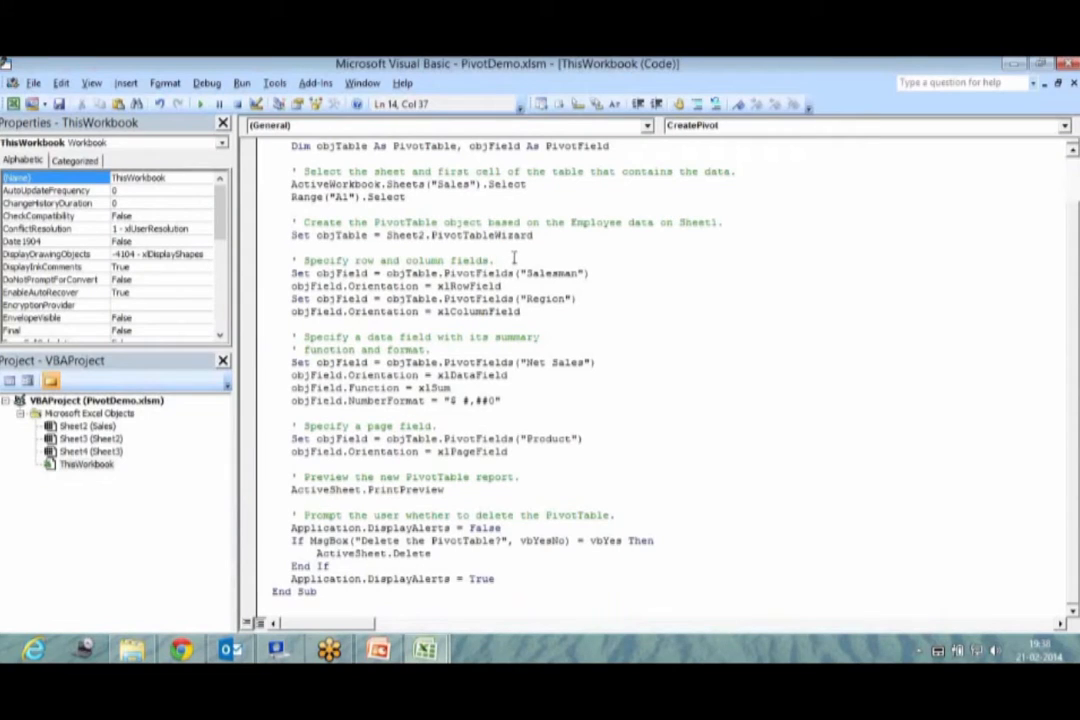
Declare a String variable strIFN on a new line under the "Specify row and column fields" comment
{"action": "key", "text": "Return"}
{"action": "type", "text": "d"}
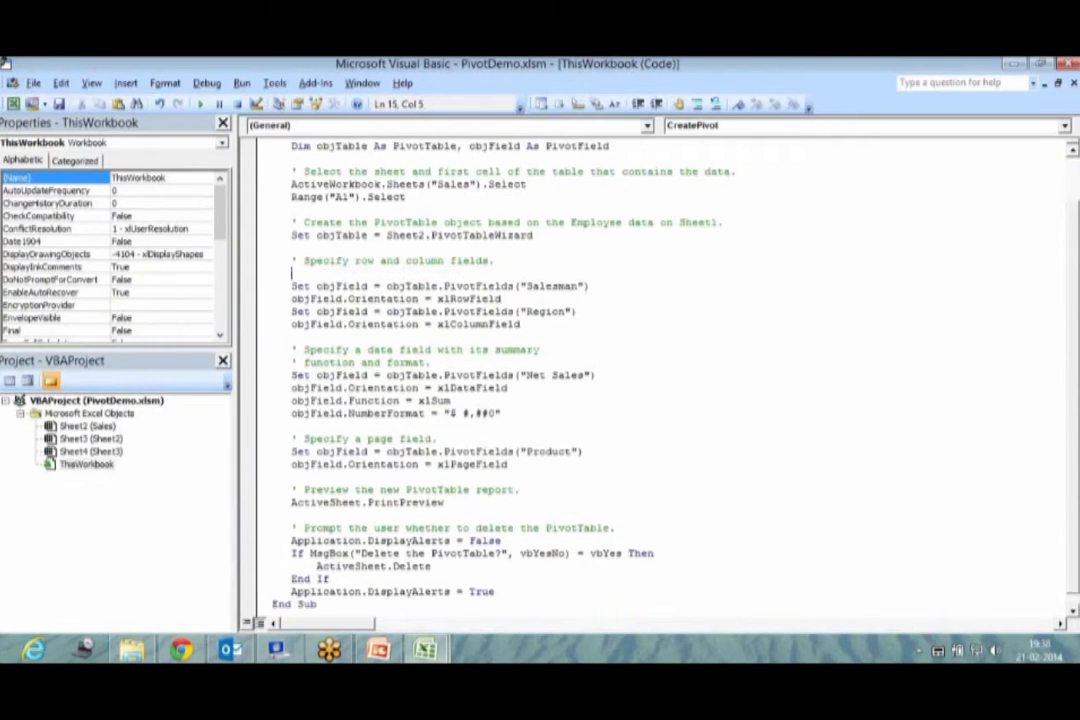
{"action": "type", "text": "im strPI"}
{"action": "key", "text": "BackSpace"}
{"action": "key", "text": "BackSpace"}
{"action": "type", "text": "FN as s"}
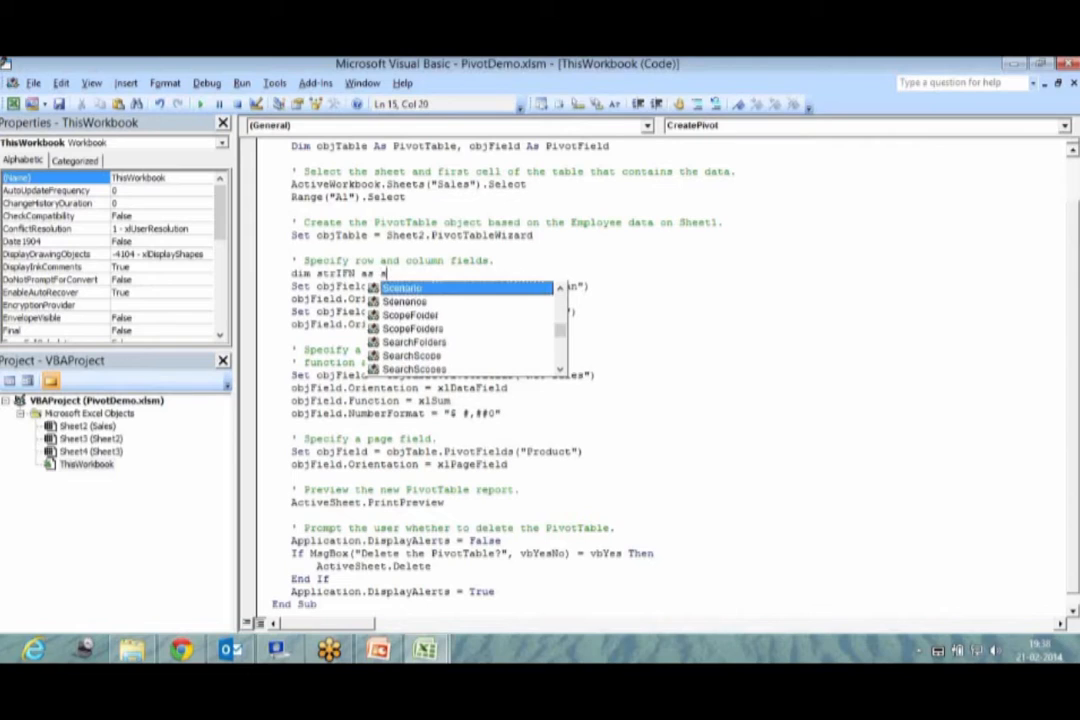
{"action": "type", "text": "t"}
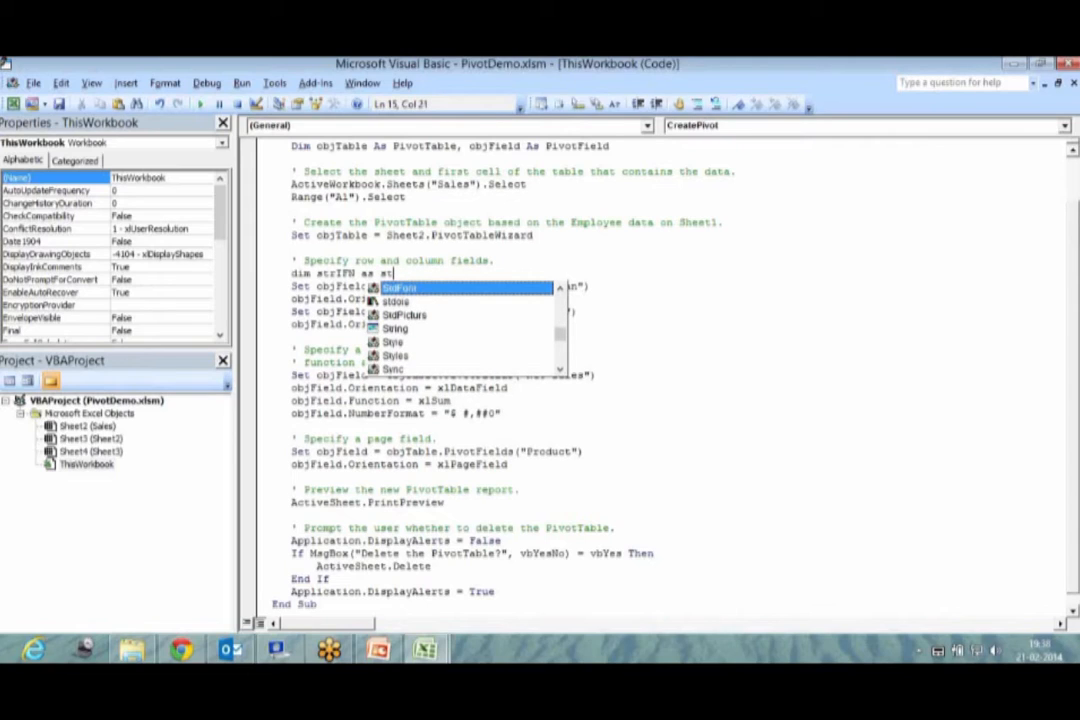
{"action": "type", "text": "ring"}
{"action": "key", "text": "Return"}
Assign strIFN the result of an InputBox with the prompt "Enter the Row Field"
{"action": "type", "text": "strIFN "}
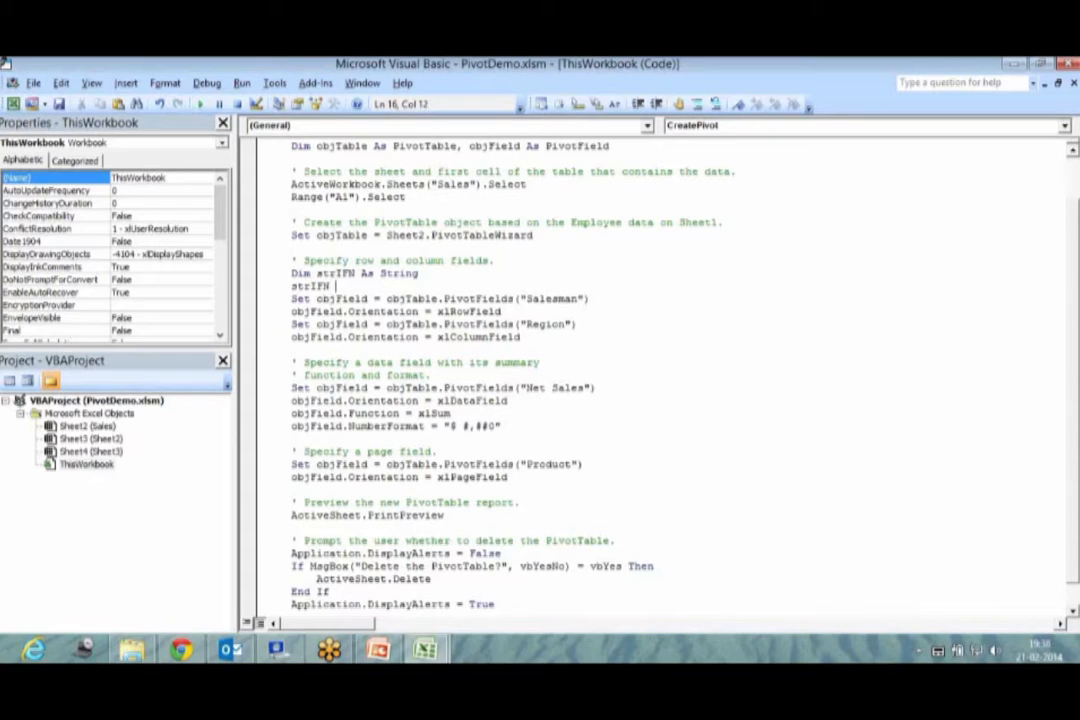
{"action": "type", "text": "= inputBox(\""}
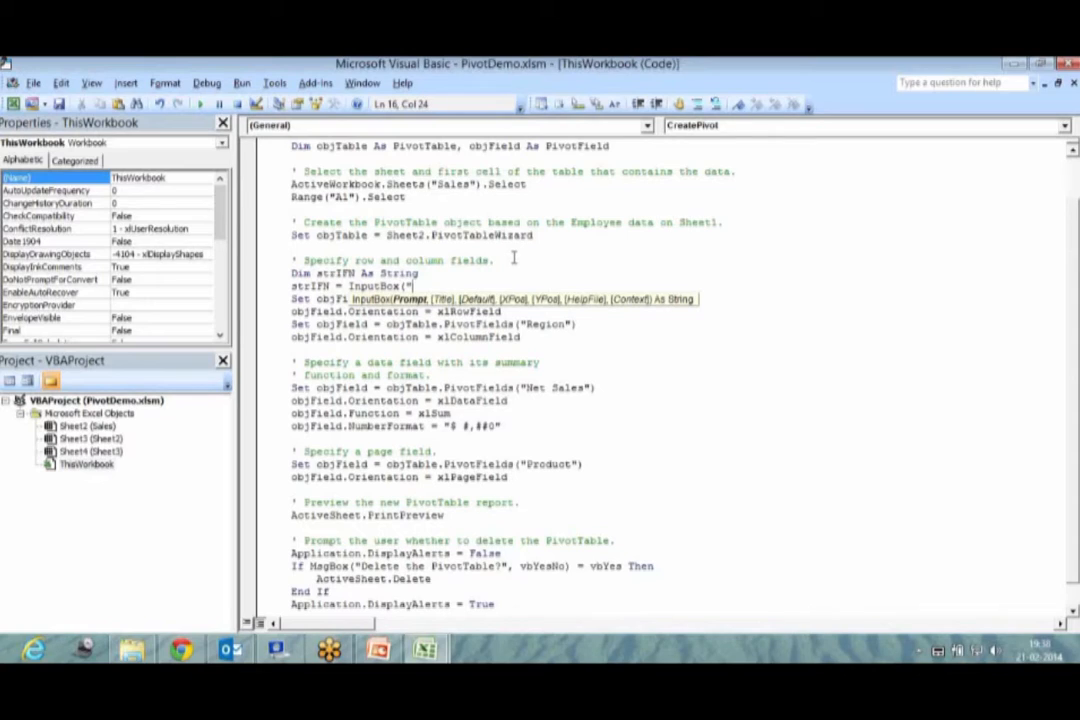
{"action": "type", "text": "Enter the Row Field\""}
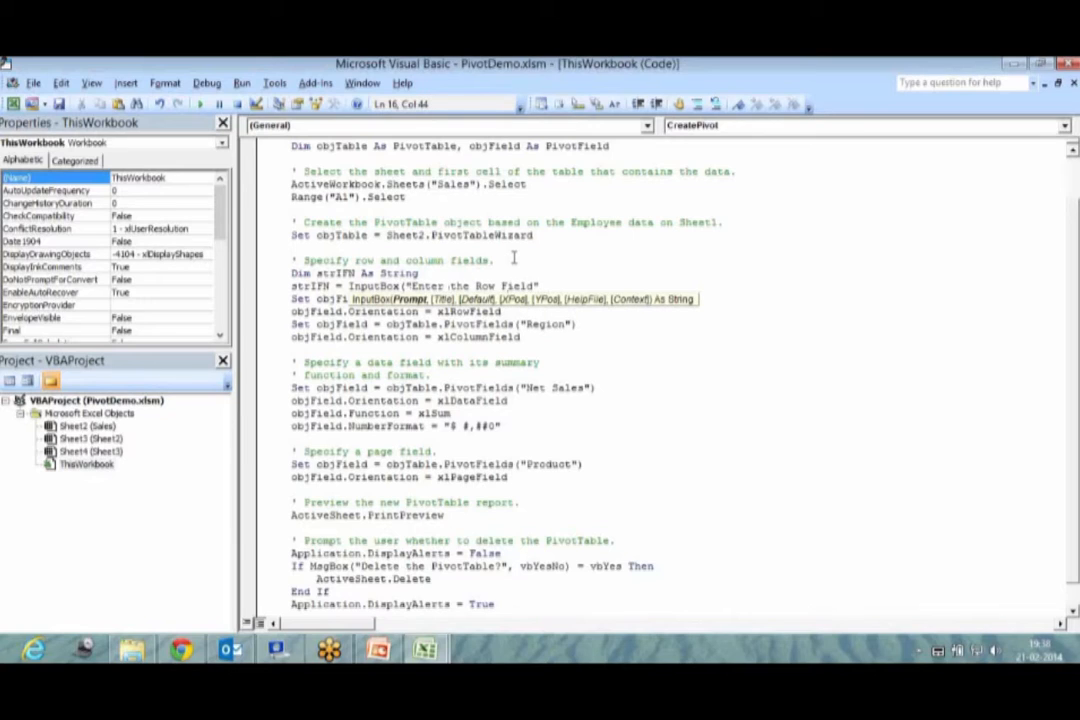
{"action": "type", "text": ")"}
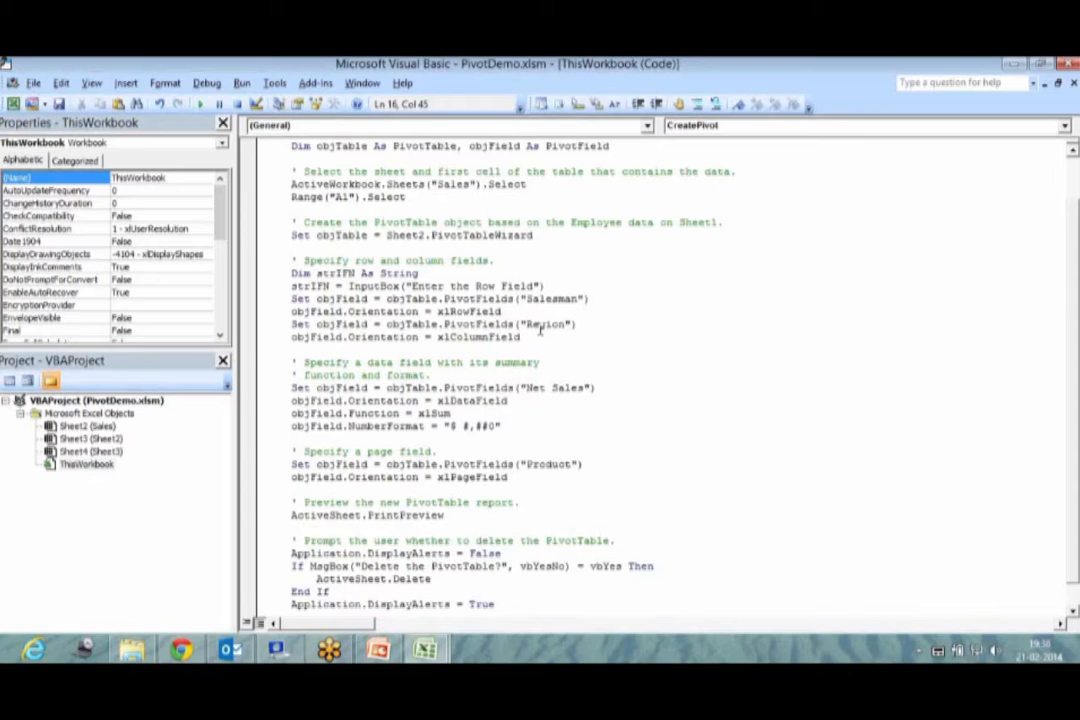
{"action": "key", "text": "Left"}
Replace the literal "Salesman" in the row field's PivotFields call with the variable strIFN
{"action": "left_click_drag", "start_coordinate": [520, 298], "coordinate": [582, 299]}
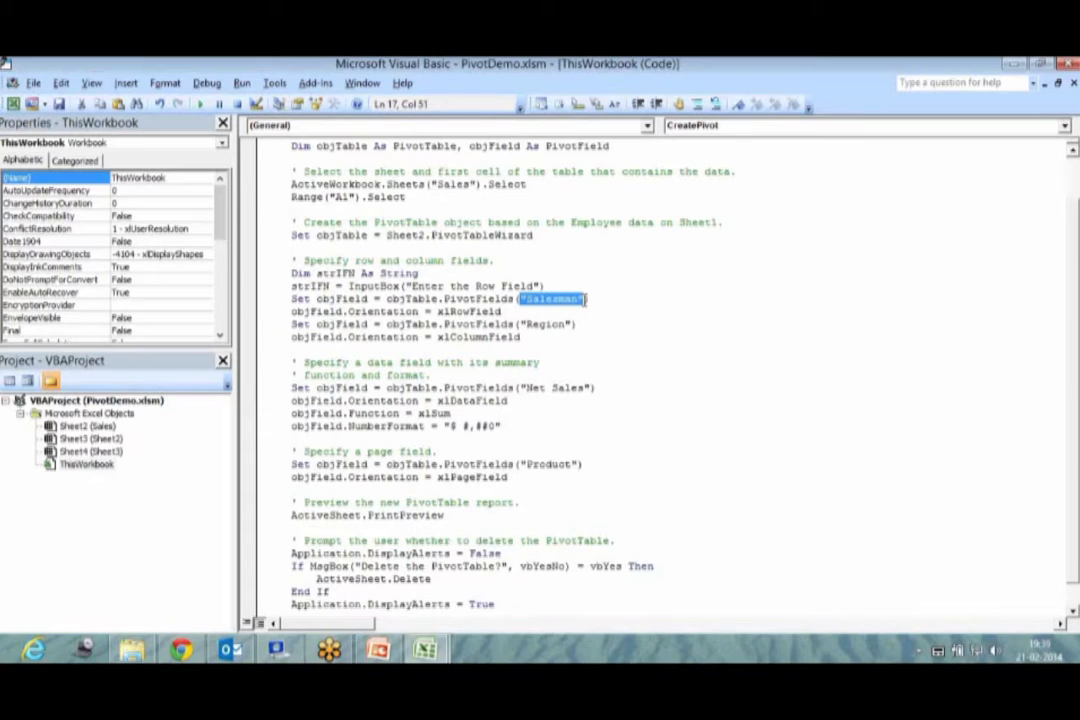
{"action": "key", "text": "BackSpace"}
{"action": "type", "text": "str"}
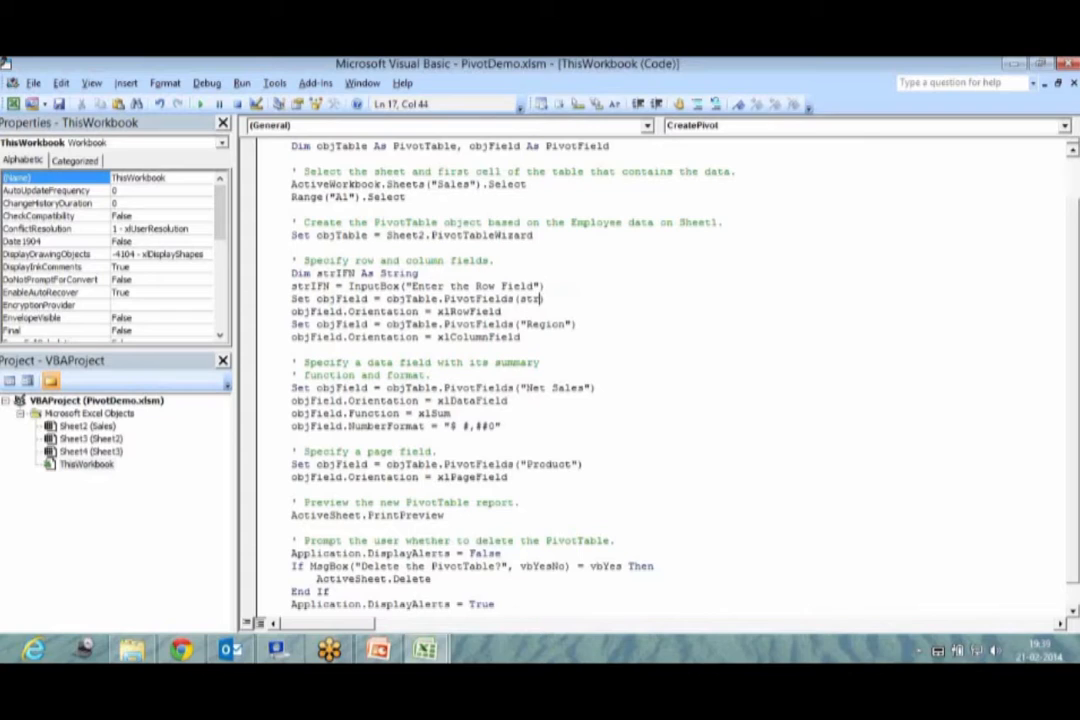
{"action": "type", "text": "IFN"}
Rename the variable to strIFNR in its declaration, the InputBox assignment and the row field's PivotFields call
{"action": "left_click", "coordinate": [512, 324]}
{"action": "type", "text": "R"}
{"action": "type", "text": "R"}
{"action": "left_click", "coordinate": [558, 299]}
{"action": "type", "text": "R"}
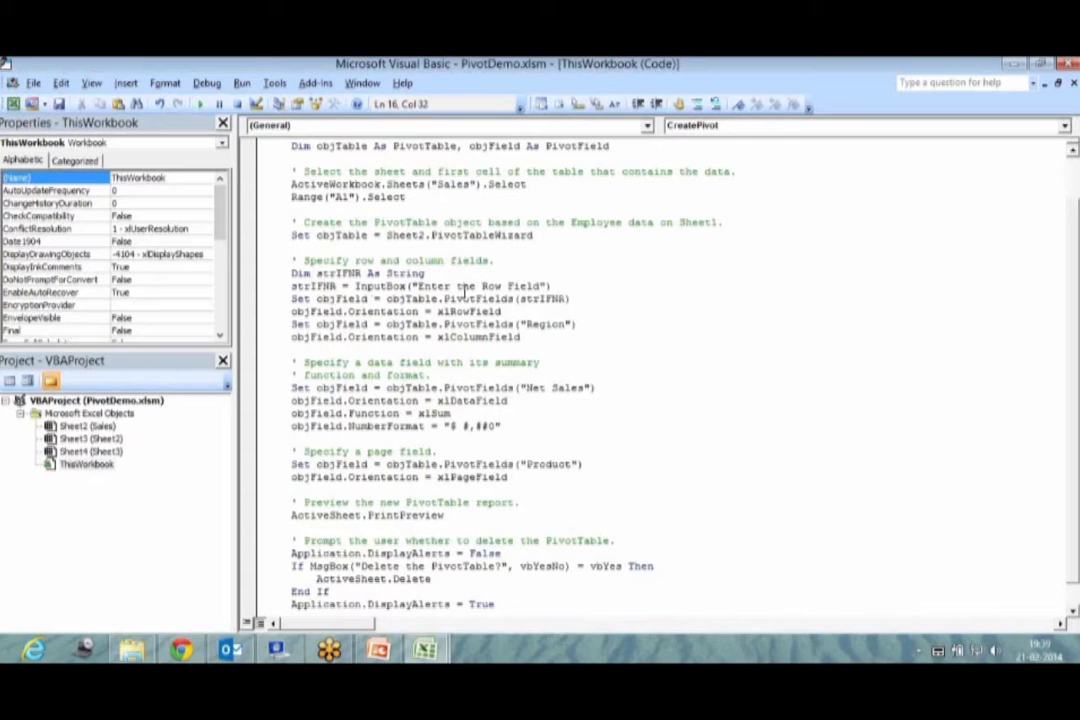
Run the CreatePivot macro with Salesman as the row field, close the print preview and agree to delete the PivotTable
{"action": "left_click", "coordinate": [199, 105]}
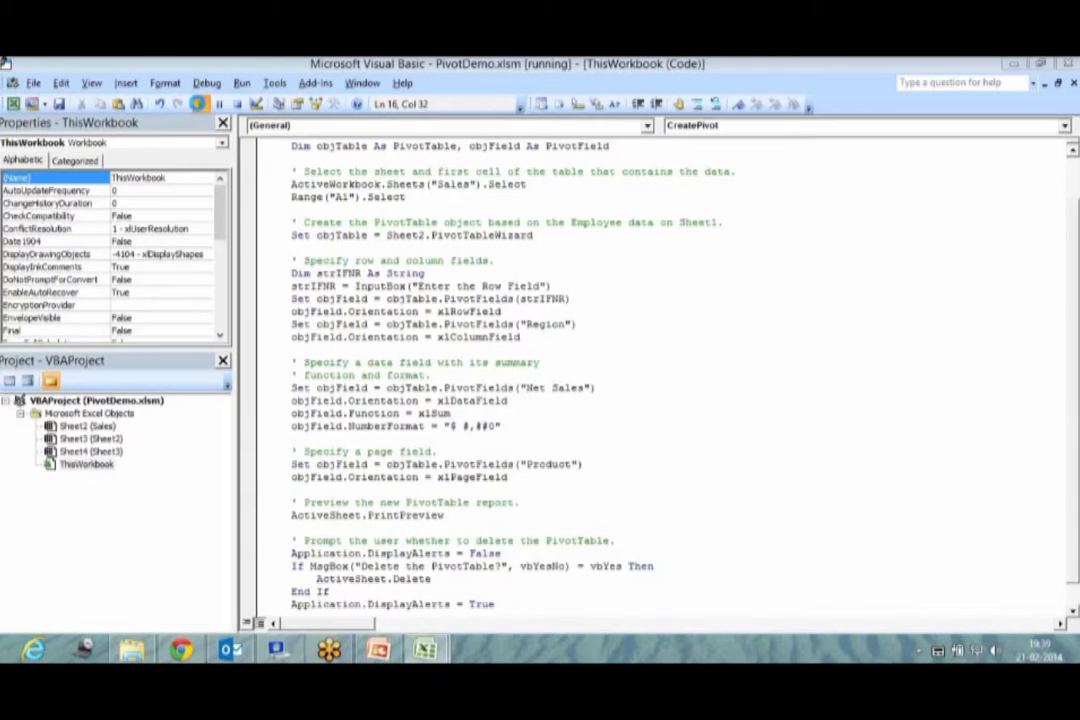
{"action": "type", "text": "S"}
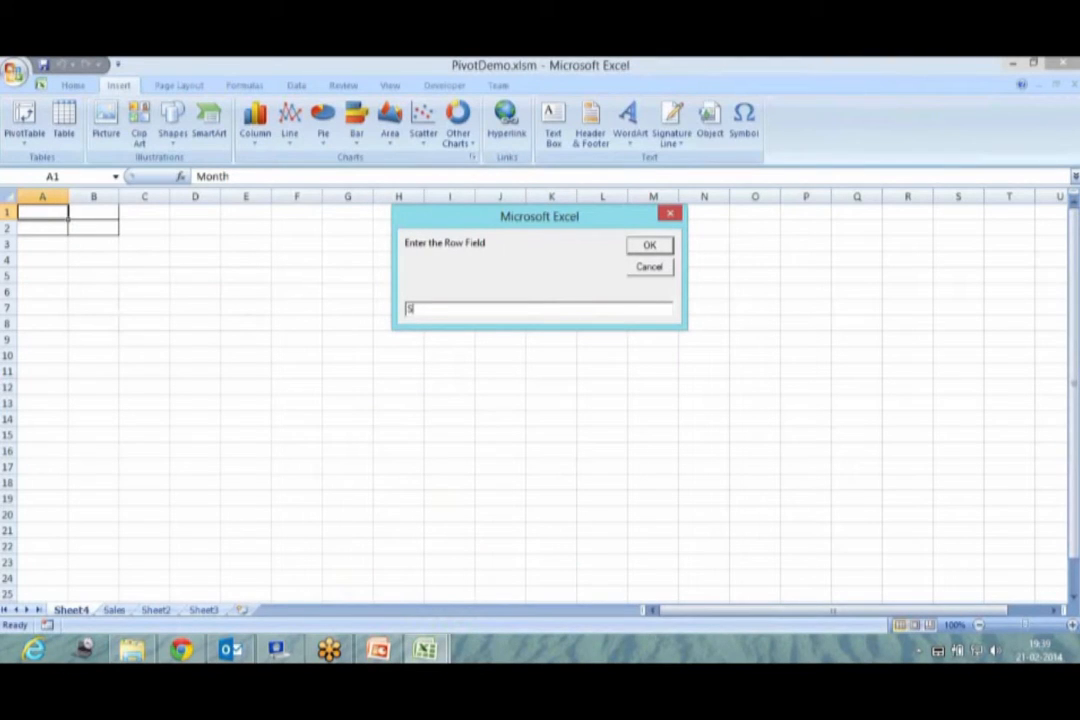
{"action": "type", "text": "alesman"}
{"action": "left_click", "coordinate": [649, 247]}
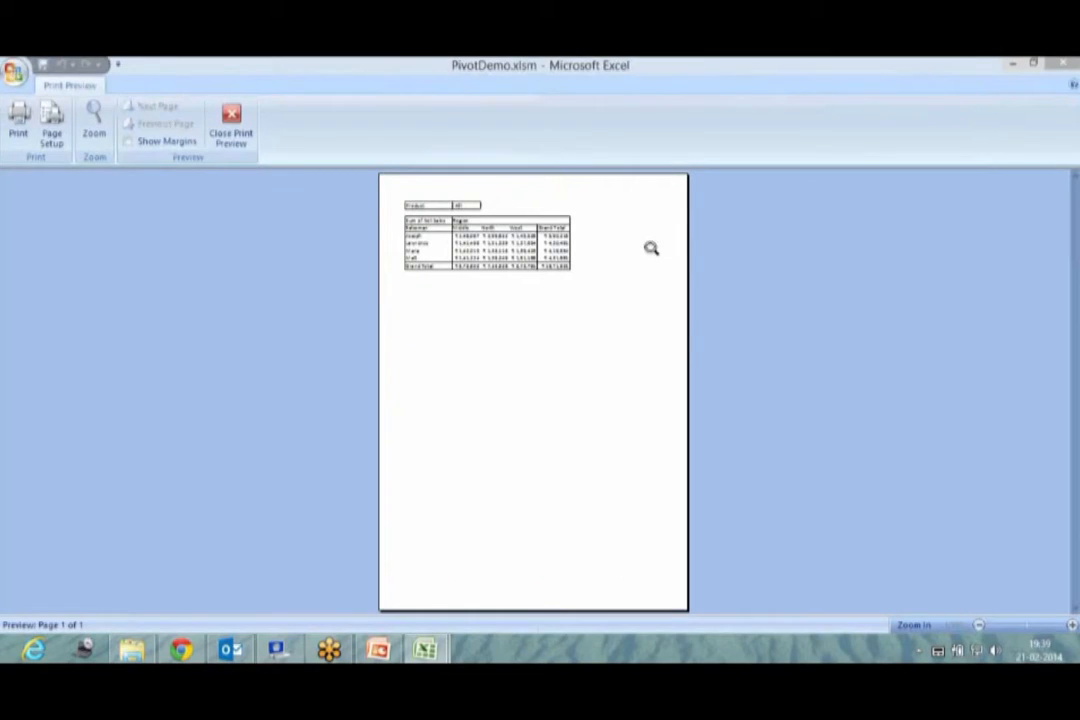
{"action": "left_click", "coordinate": [240, 120]}
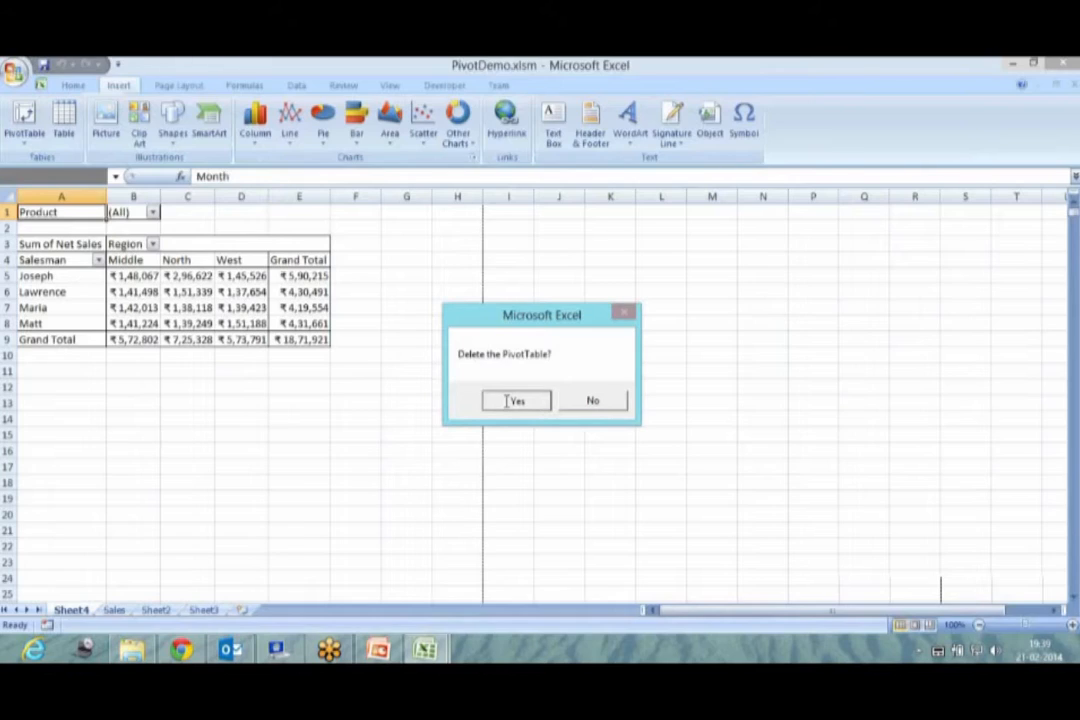
{"action": "left_click", "coordinate": [514, 400]}
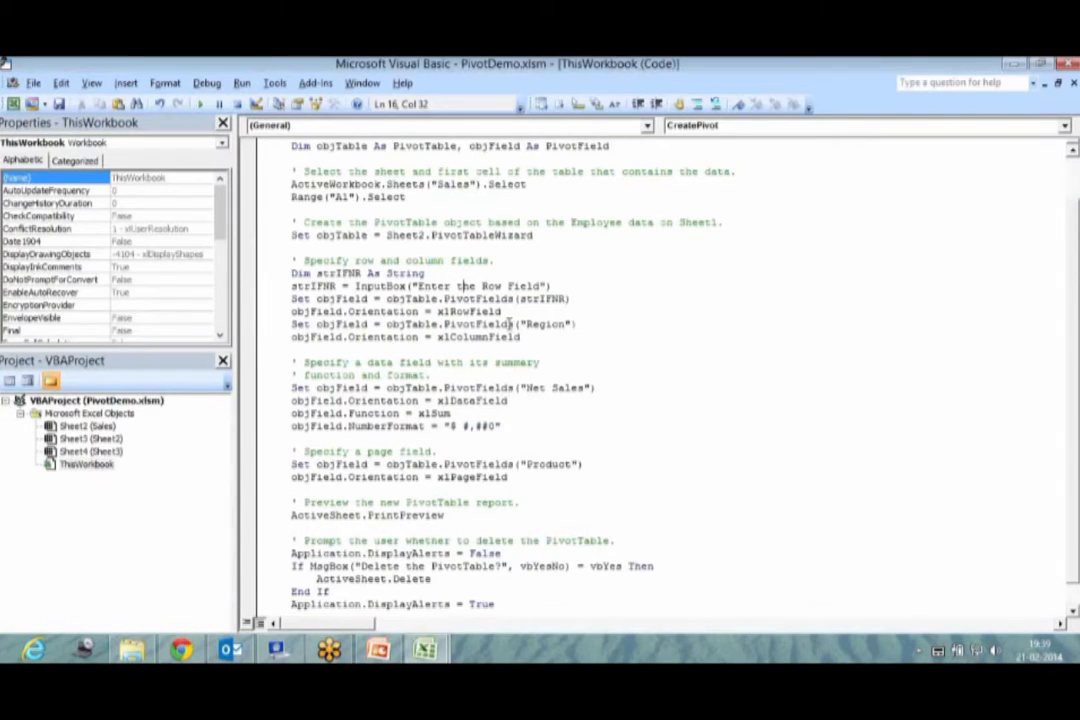
Add a form control button in column I beside the Sales data and assign it the ThisWorkbook.CreatePivot macro
{"action": "left_click", "coordinate": [431, 653]}
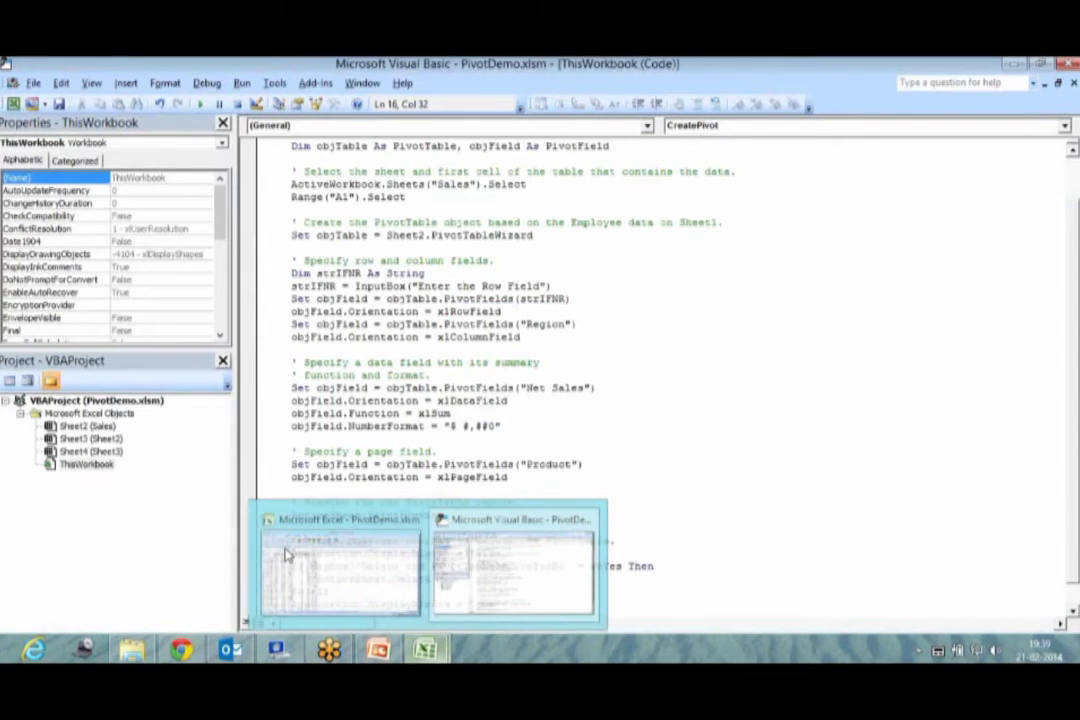
{"action": "left_click", "coordinate": [287, 553]}
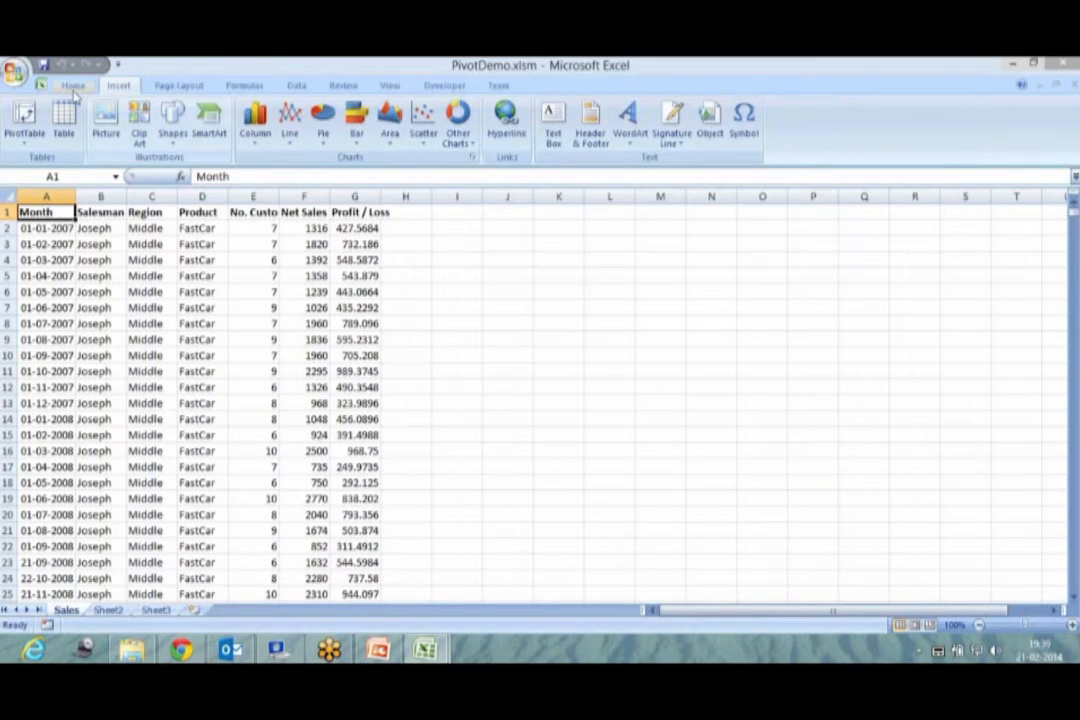
{"action": "left_click", "coordinate": [444, 87]}
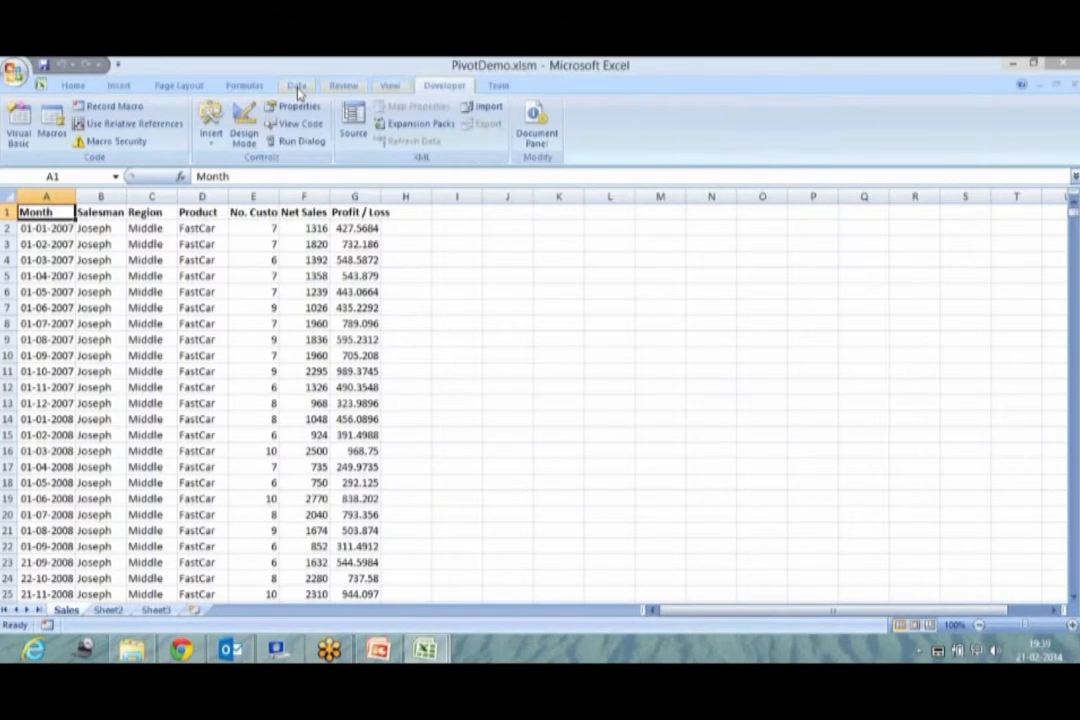
{"action": "left_click", "coordinate": [211, 125]}
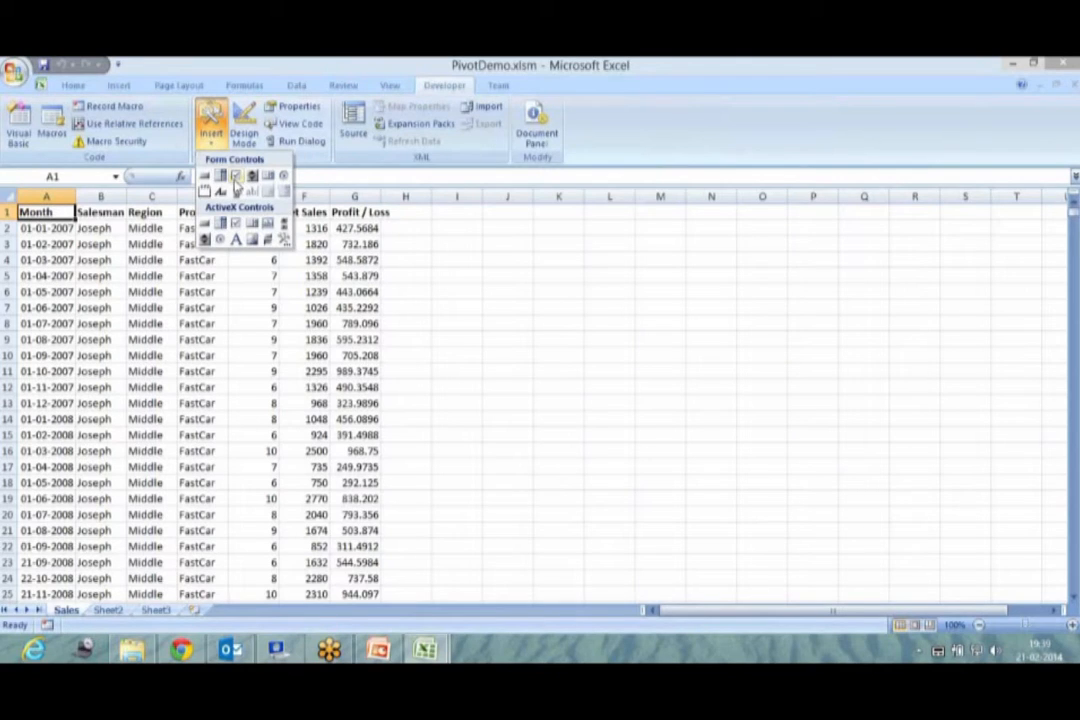
{"action": "left_click", "coordinate": [205, 176]}
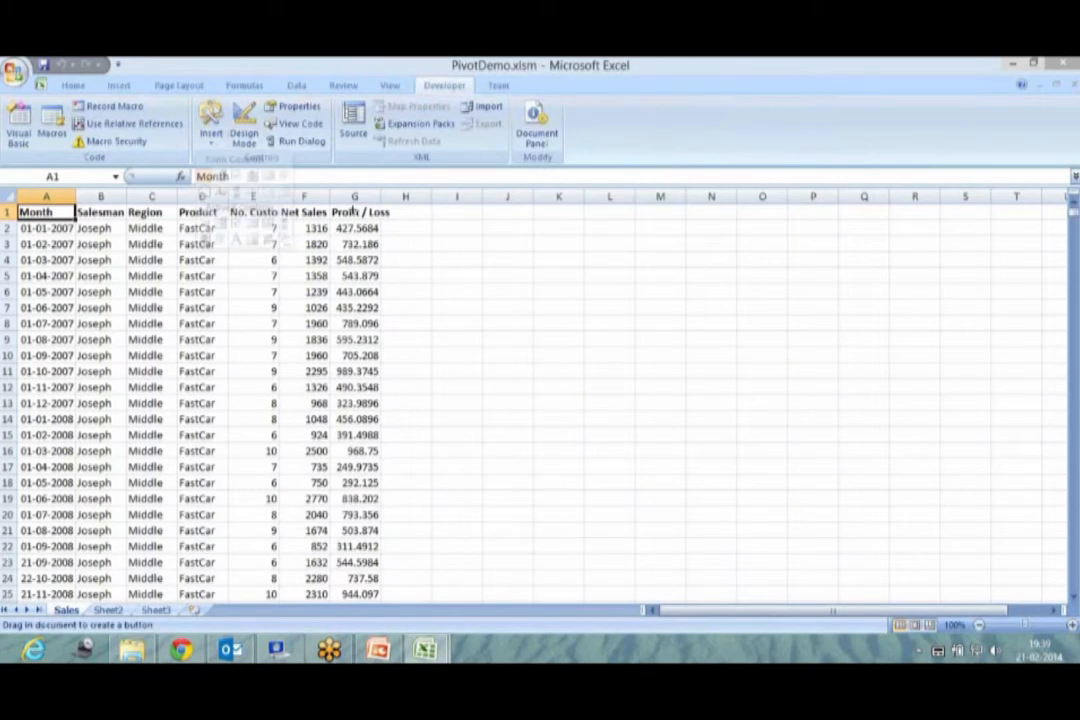
{"action": "left_click_drag", "start_coordinate": [433, 234], "coordinate": [485, 278]}
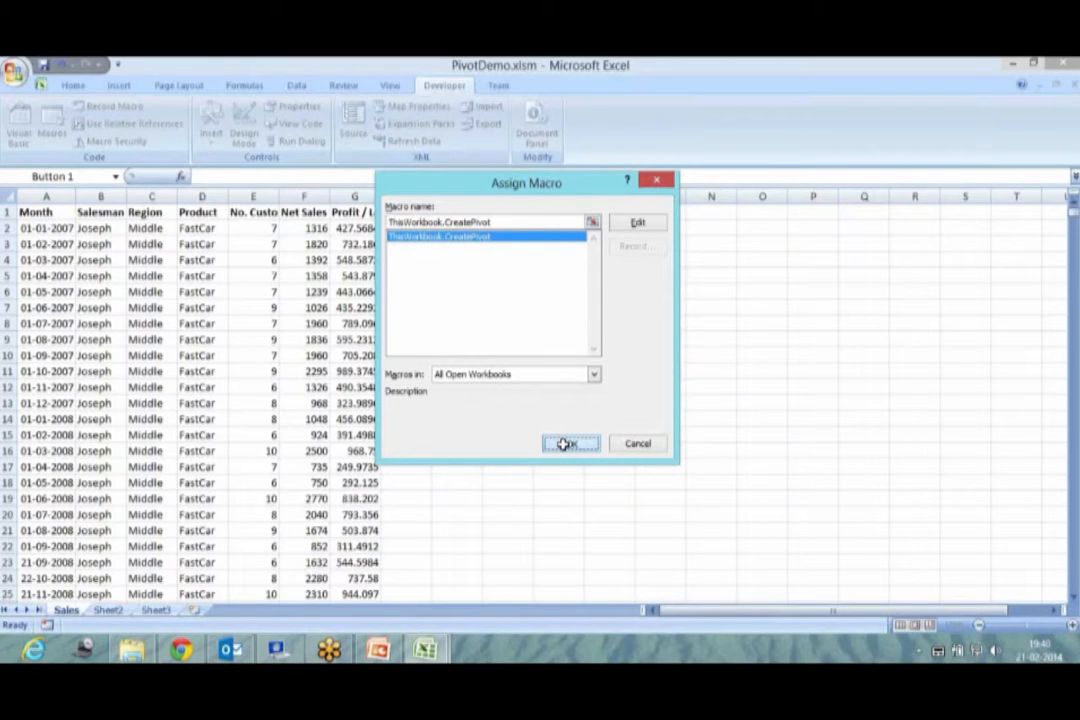
{"action": "left_click", "coordinate": [565, 444]}
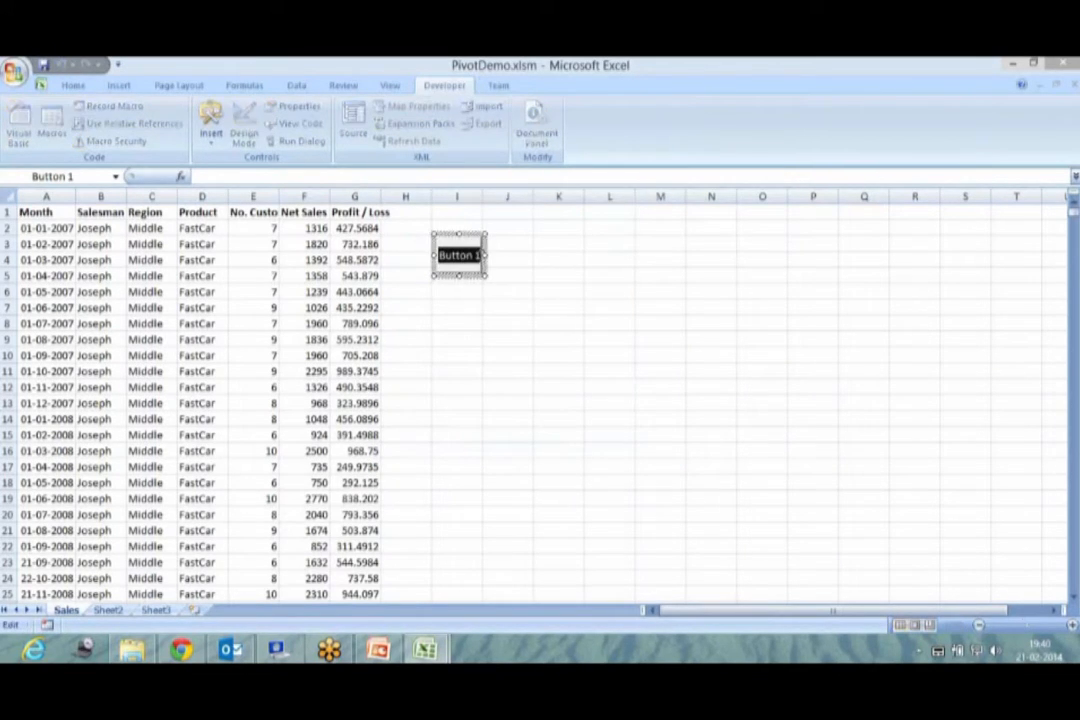
Caption the new button "Pivot Table" and finish editing it
{"action": "type", "text": "Piv"}
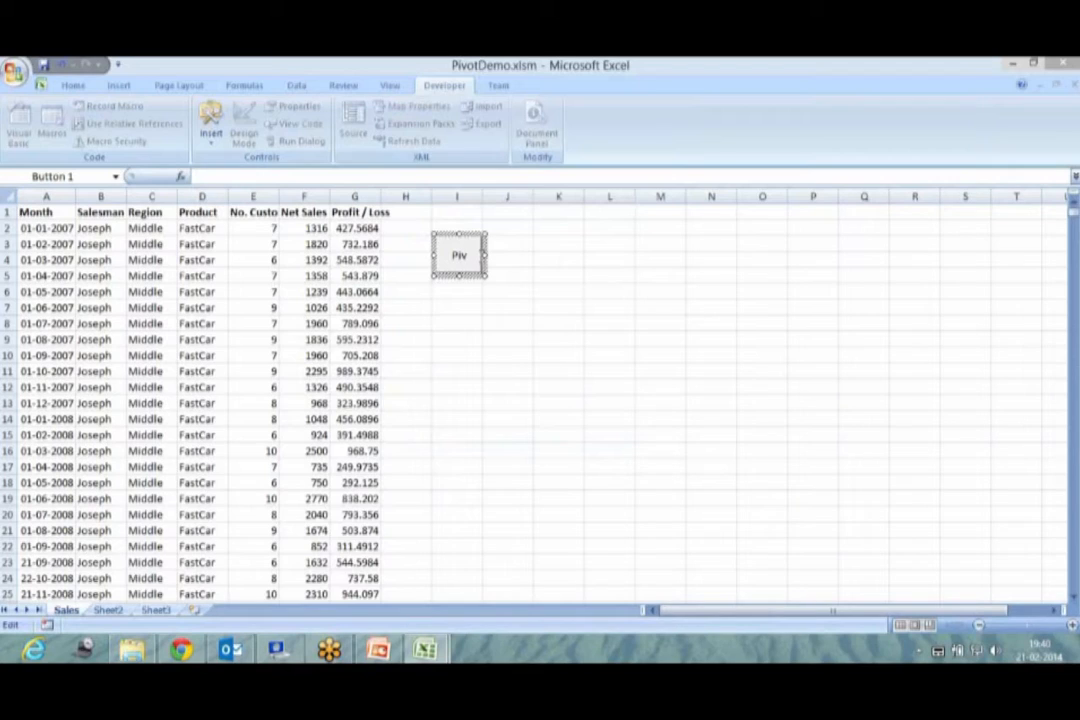
{"action": "type", "text": "ot Table"}
{"action": "left_click", "coordinate": [697, 312]}
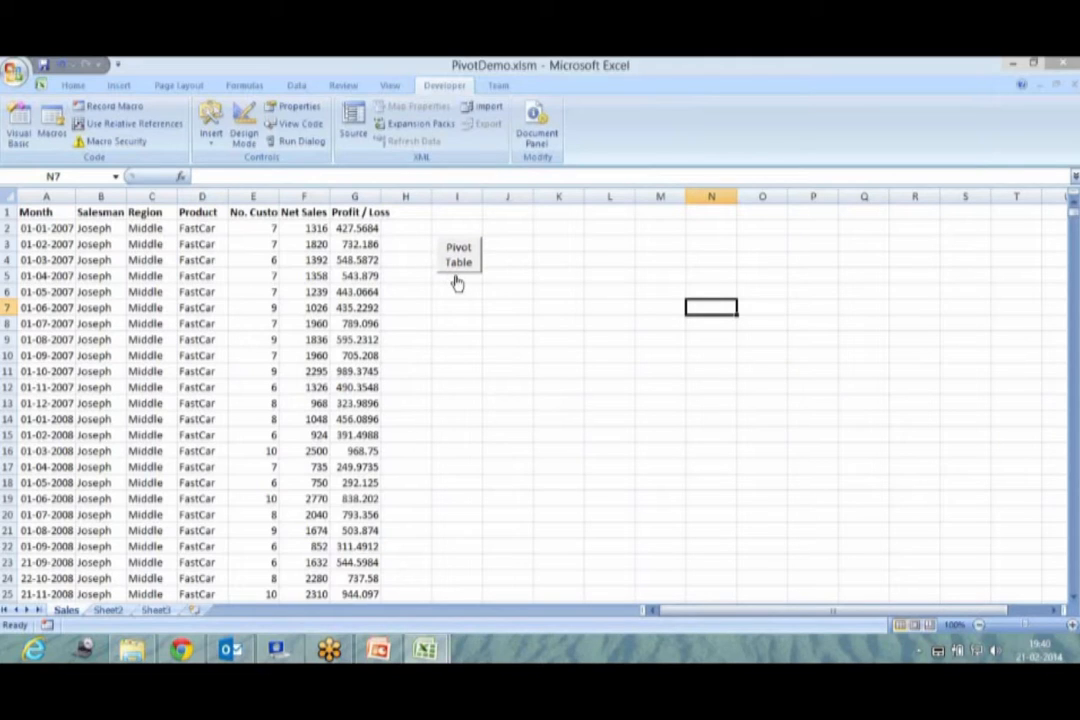
Run the macro from the Pivot Table button with Region as the row field, close the print preview and delete the PivotTable
{"action": "left_click", "coordinate": [456, 274]}
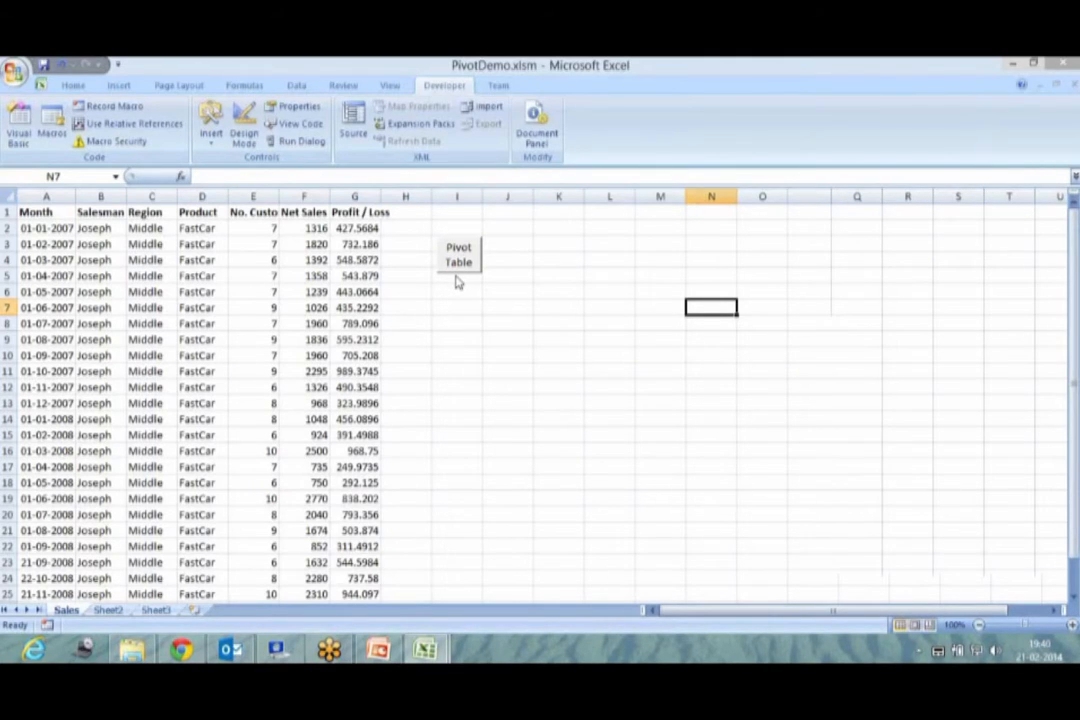
{"action": "type", "text": "R"}
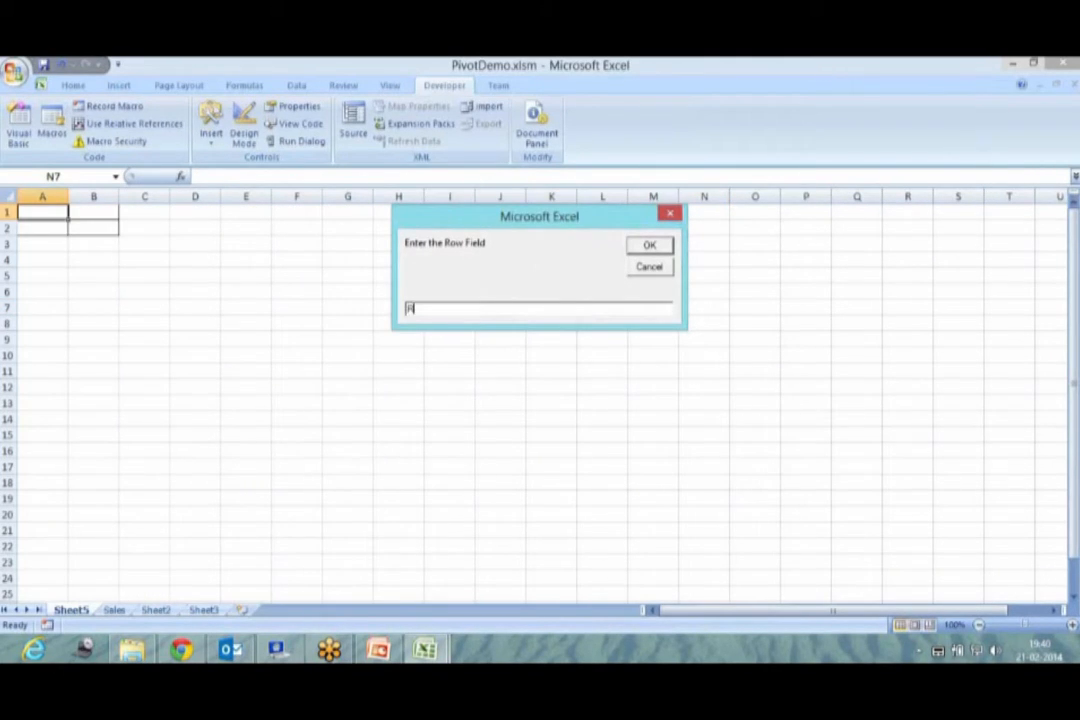
{"action": "type", "text": "egion"}
{"action": "left_click", "coordinate": [649, 248]}
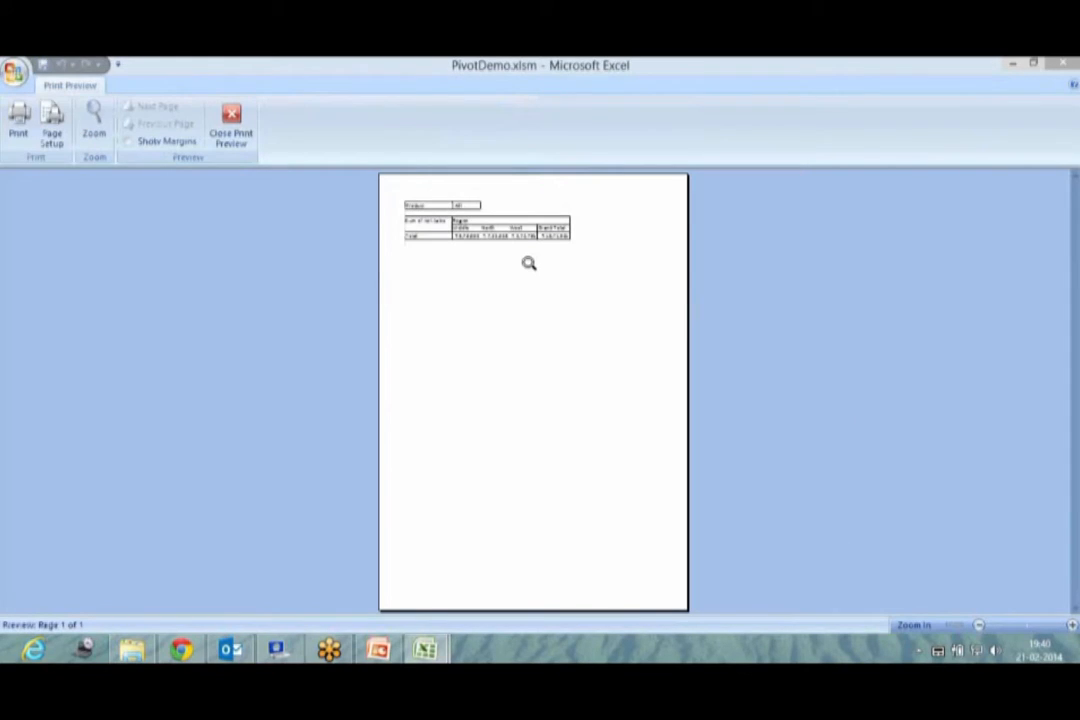
{"action": "left_click", "coordinate": [241, 135]}
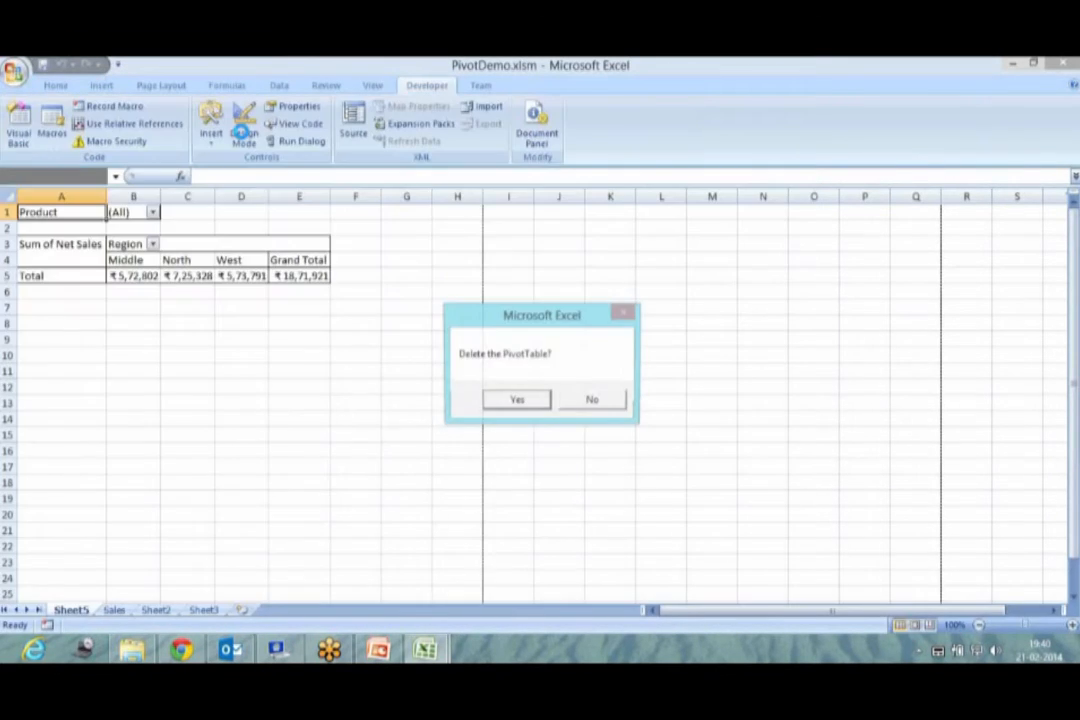
{"action": "left_click", "coordinate": [513, 400]}
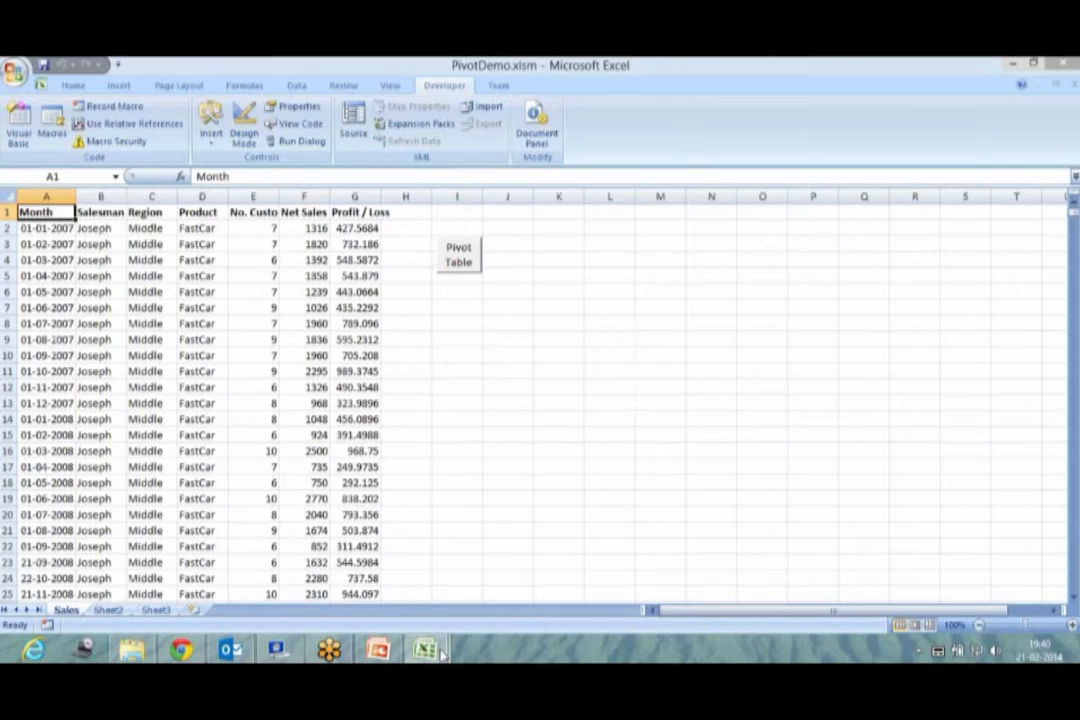
Return to the CreatePivot code and review its row, column, data and page field statements
{"action": "mouse_move", "coordinate": [443, 651]}
{"action": "left_click", "coordinate": [516, 570]}
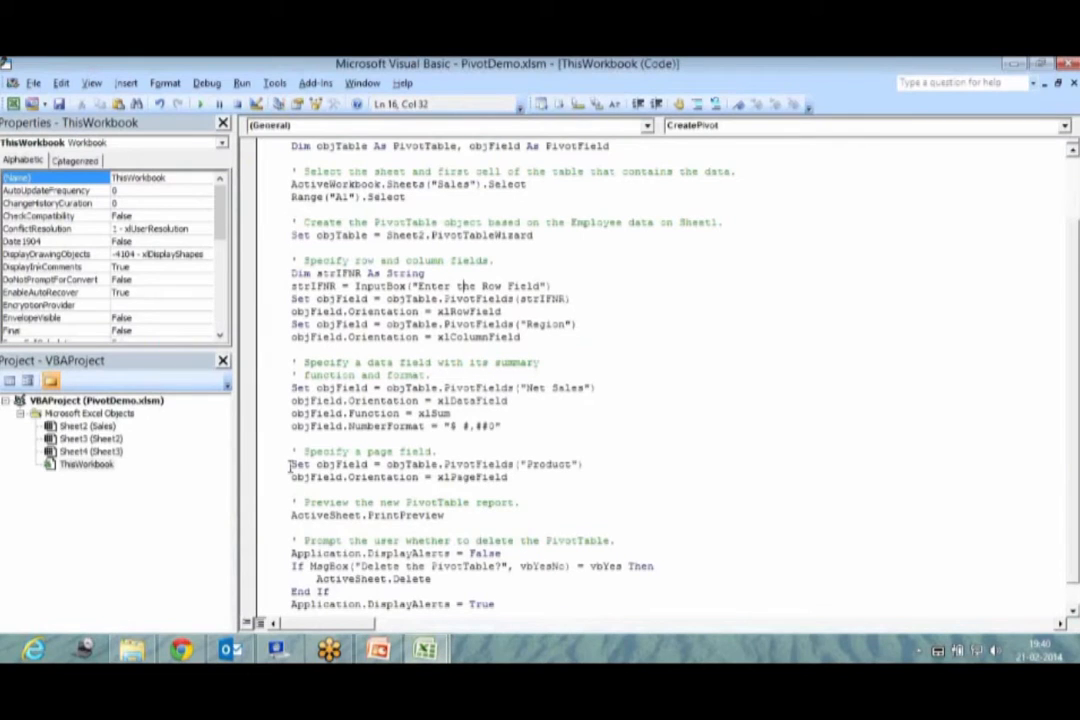
{"action": "scroll", "coordinate": [290, 467], "scroll_direction": "down", "scroll_amount": 1}
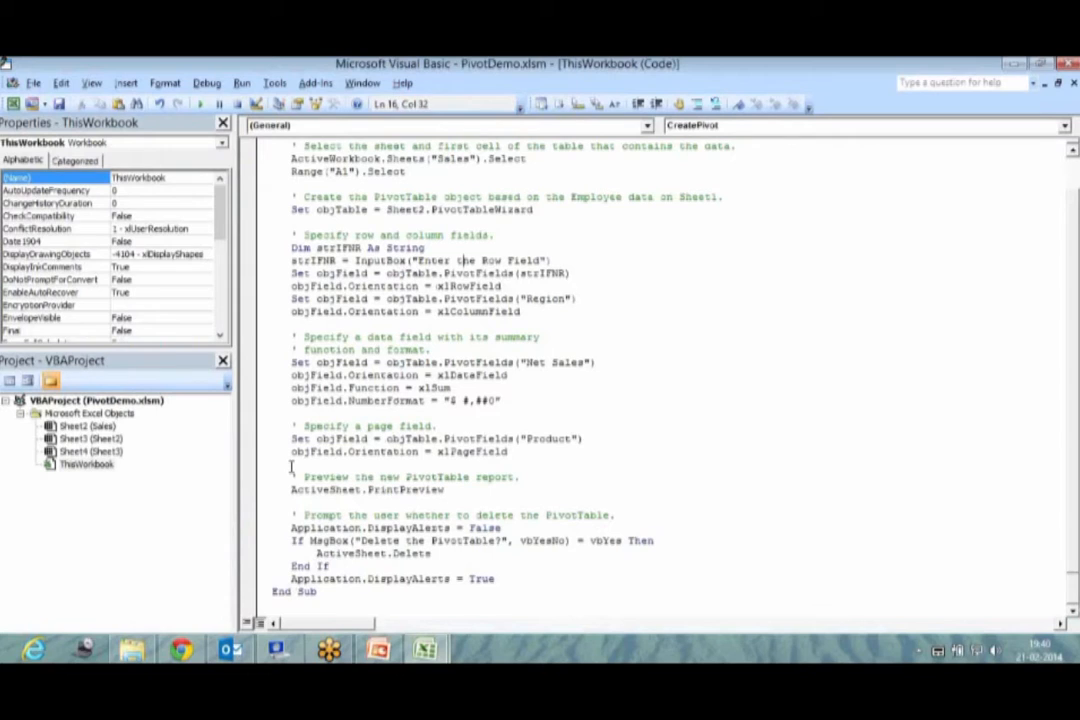
{"action": "scroll", "coordinate": [292, 467], "scroll_direction": "up", "scroll_amount": 1}
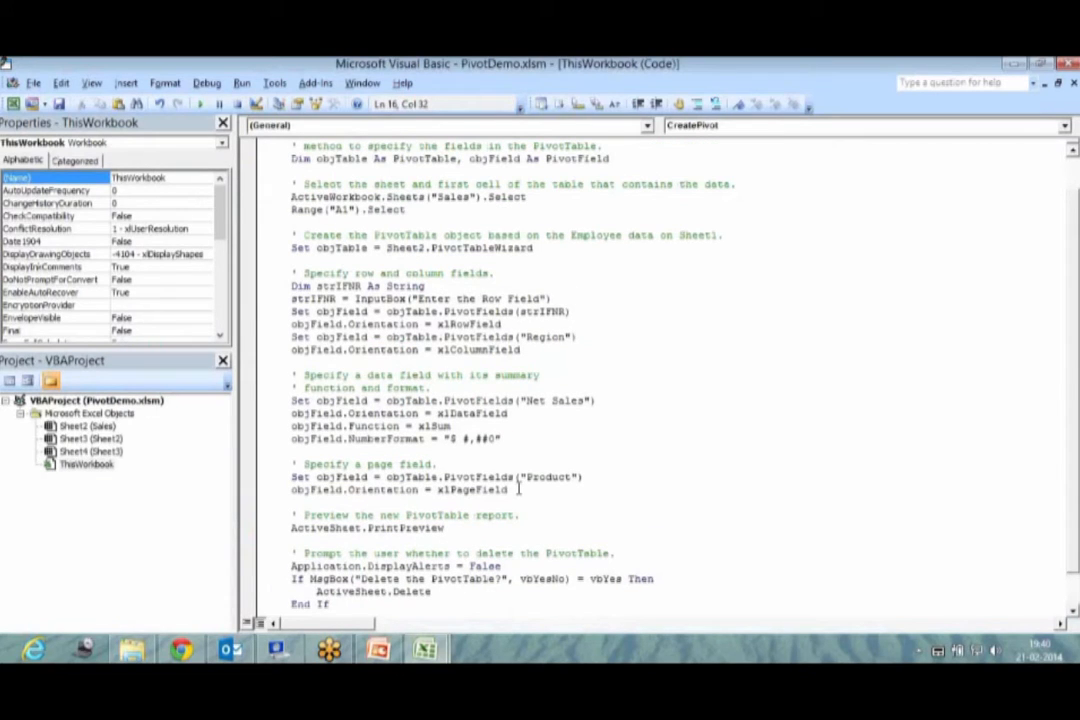
Comment out the two statements in CreatePivot that set Product as the page field
{"action": "left_click_drag", "start_coordinate": [518, 489], "coordinate": [265, 477]}
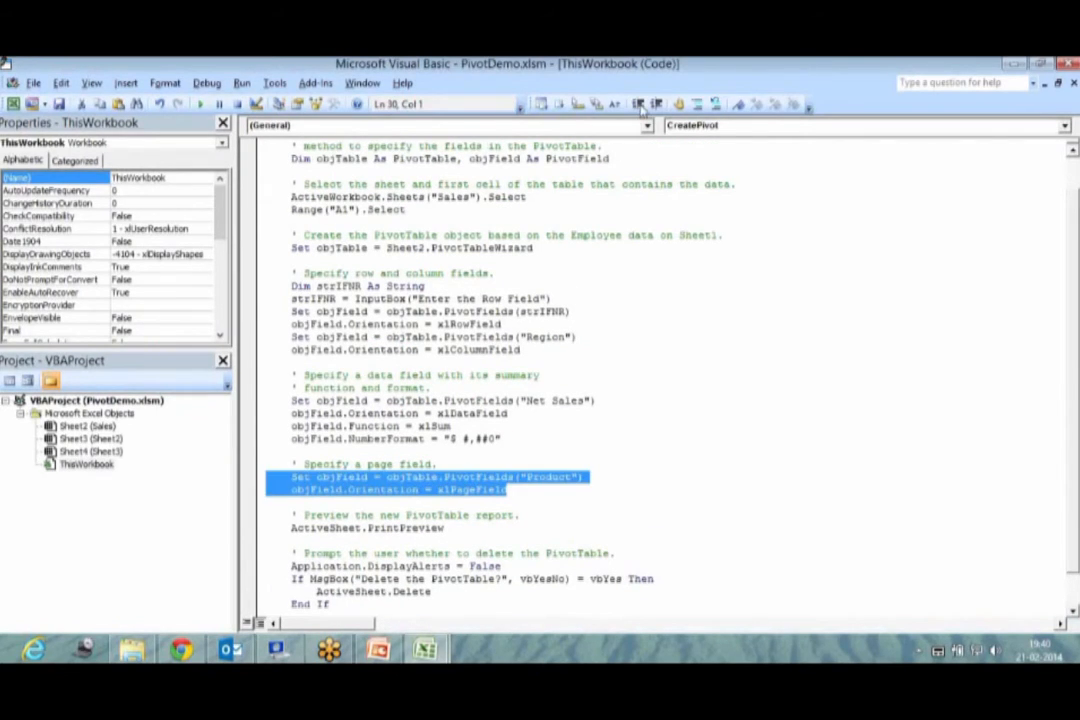
{"action": "left_click", "coordinate": [698, 105]}
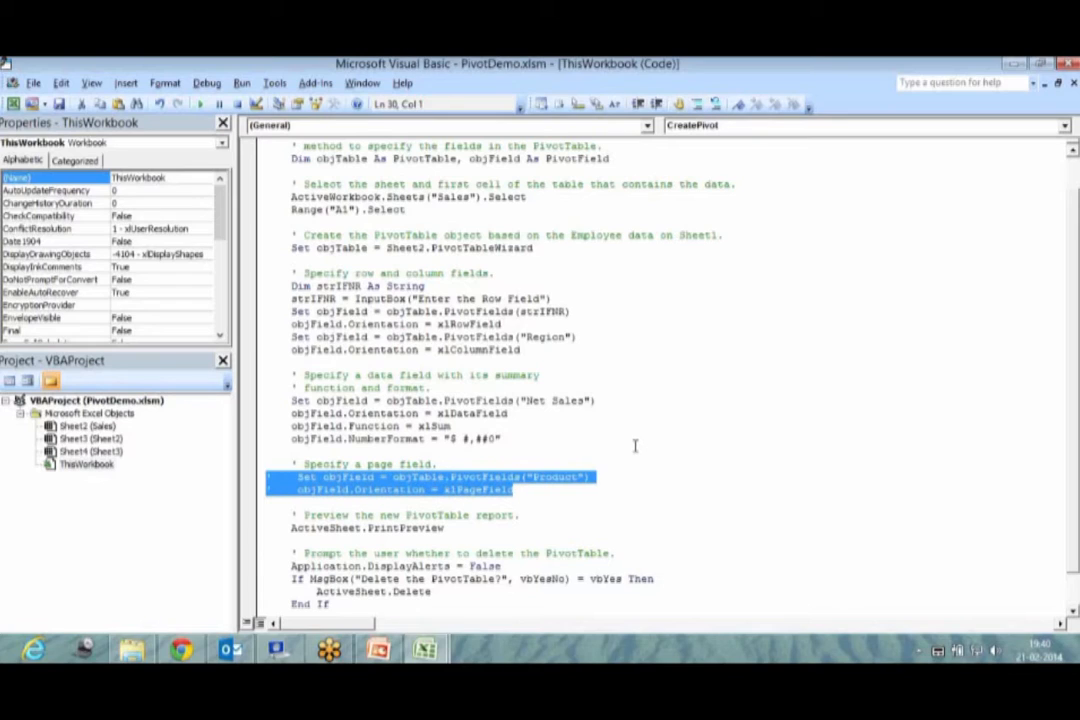
{"action": "left_click", "coordinate": [635, 447]}
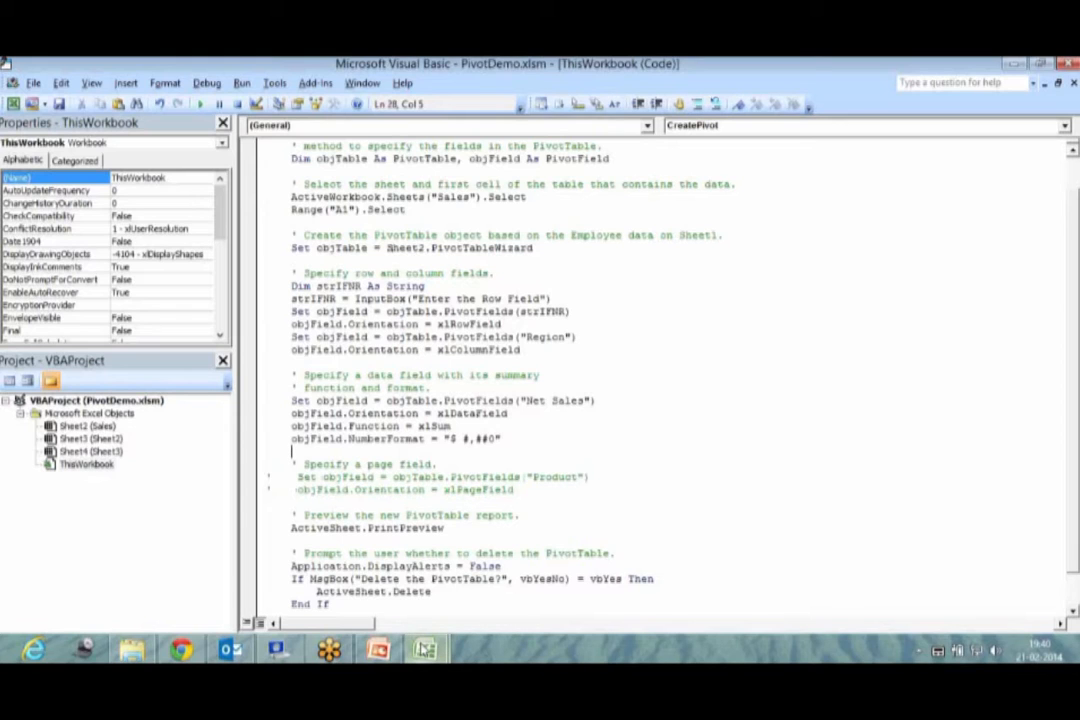
Run the macro from the worksheet button with Product as the row field, close the print preview and keep the PivotTable for inspection
{"action": "left_click", "coordinate": [425, 650]}
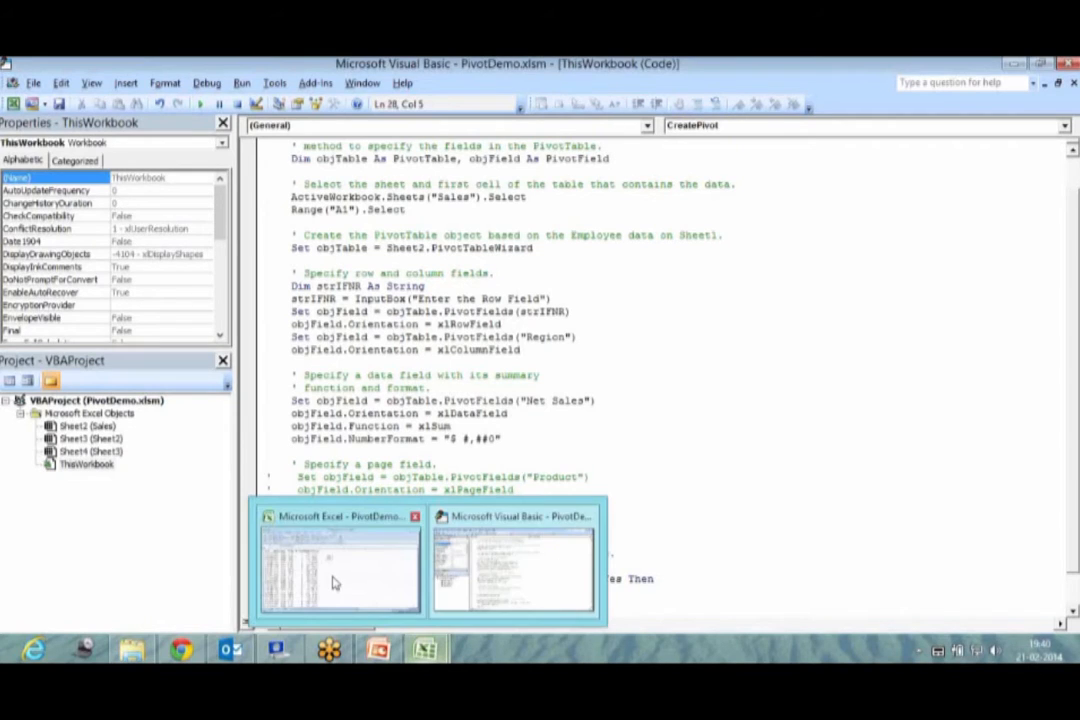
{"action": "left_click", "coordinate": [329, 510]}
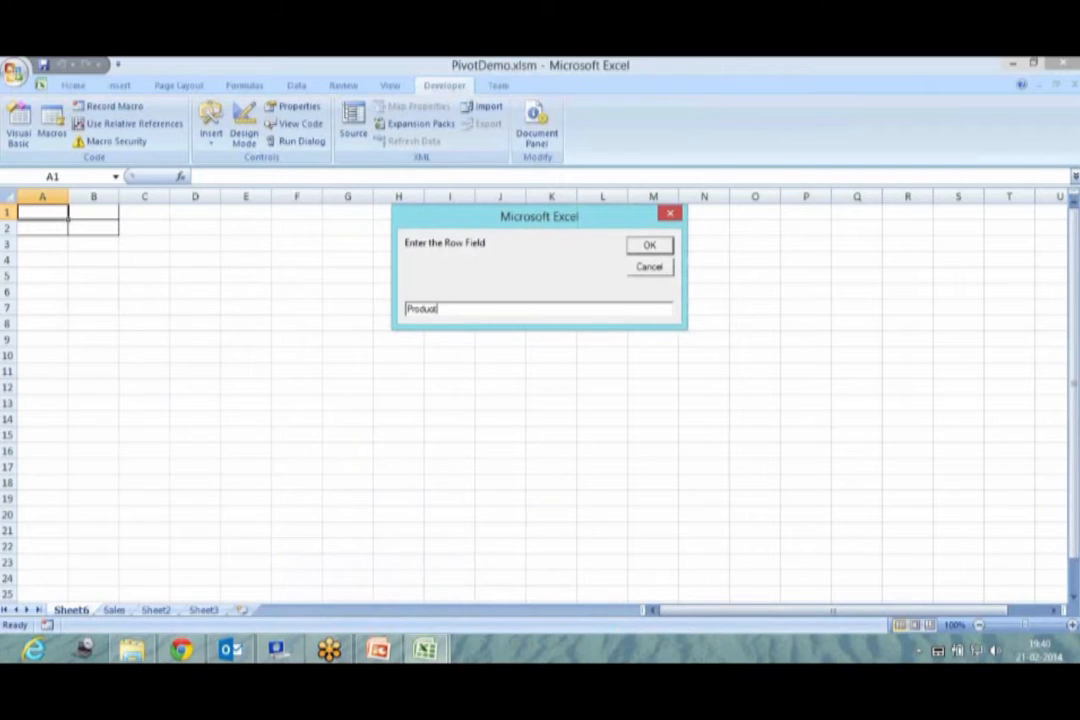
{"action": "left_click", "coordinate": [637, 247]}
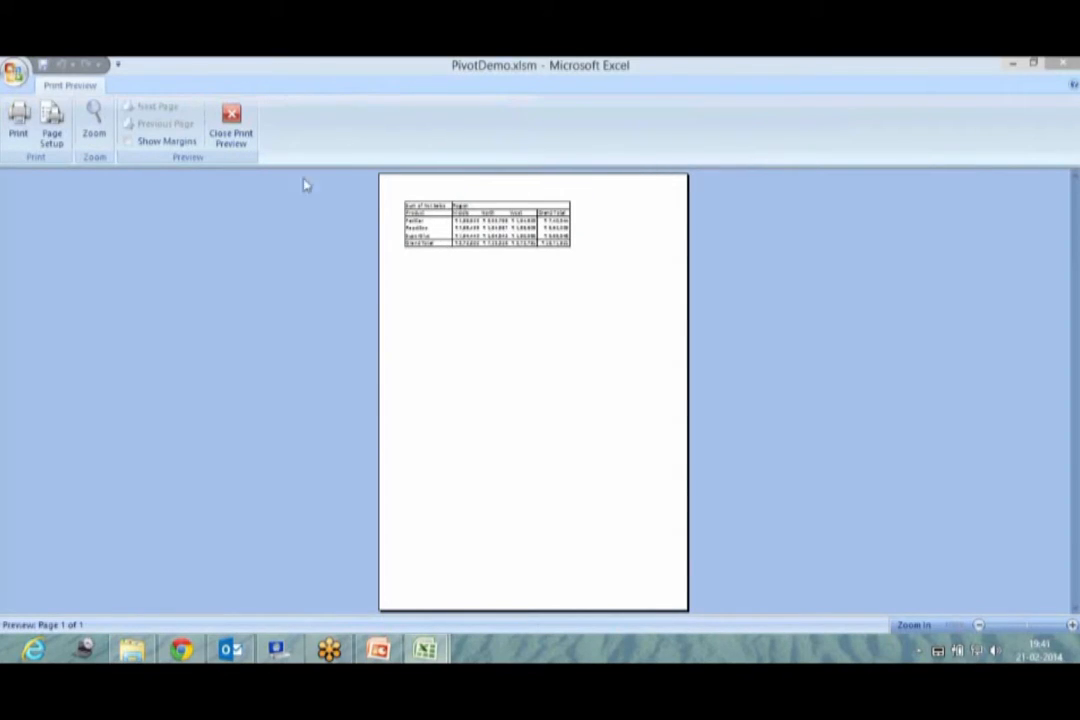
{"action": "left_click", "coordinate": [233, 130]}
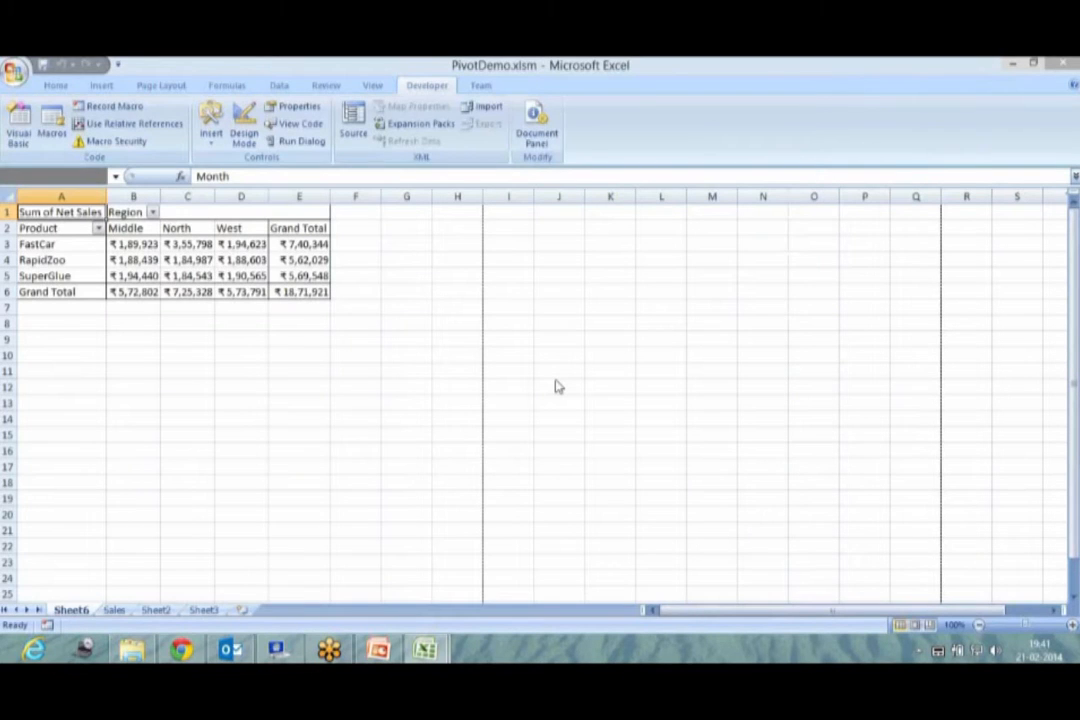
{"action": "left_click", "coordinate": [60, 212]}
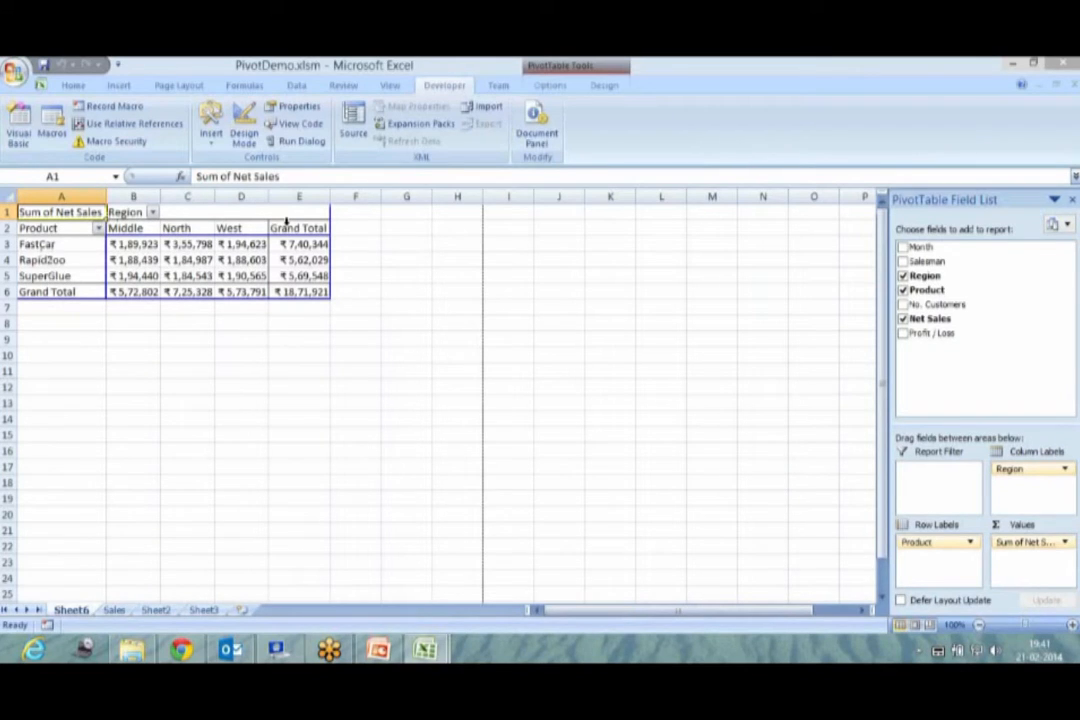
{"action": "left_click", "coordinate": [157, 245]}
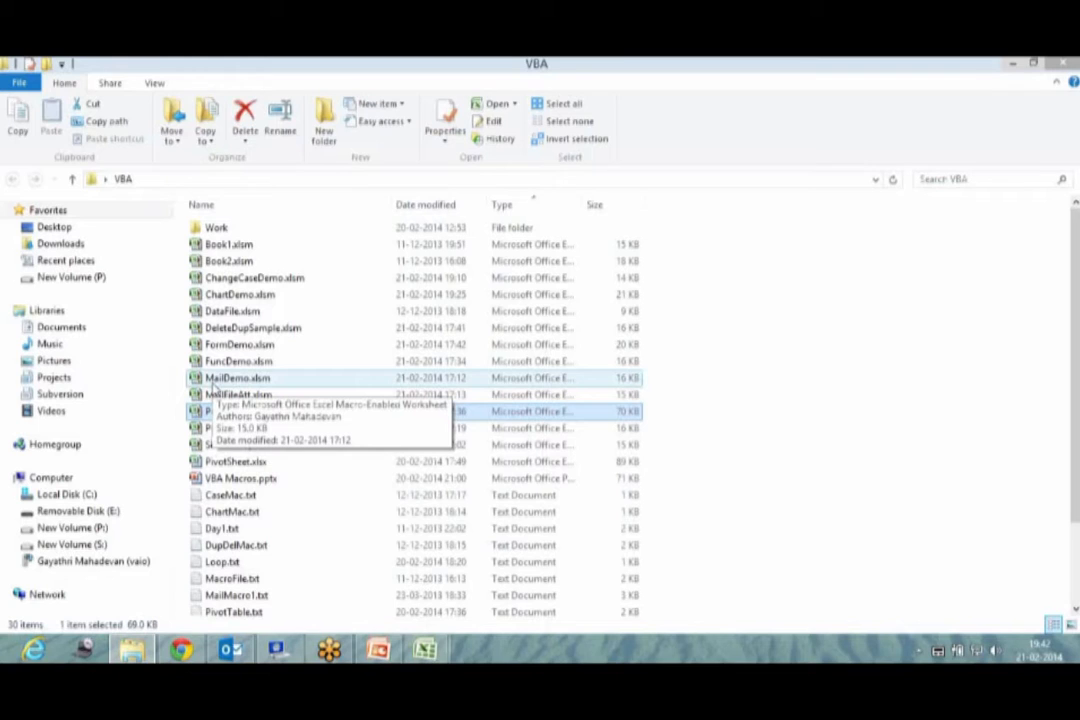
Open MailDemo.xlsm from the VBA folder and select its product table in A1:F5
{"action": "left_click", "coordinate": [211, 379]}
{"action": "double_click", "coordinate": [211, 379]}
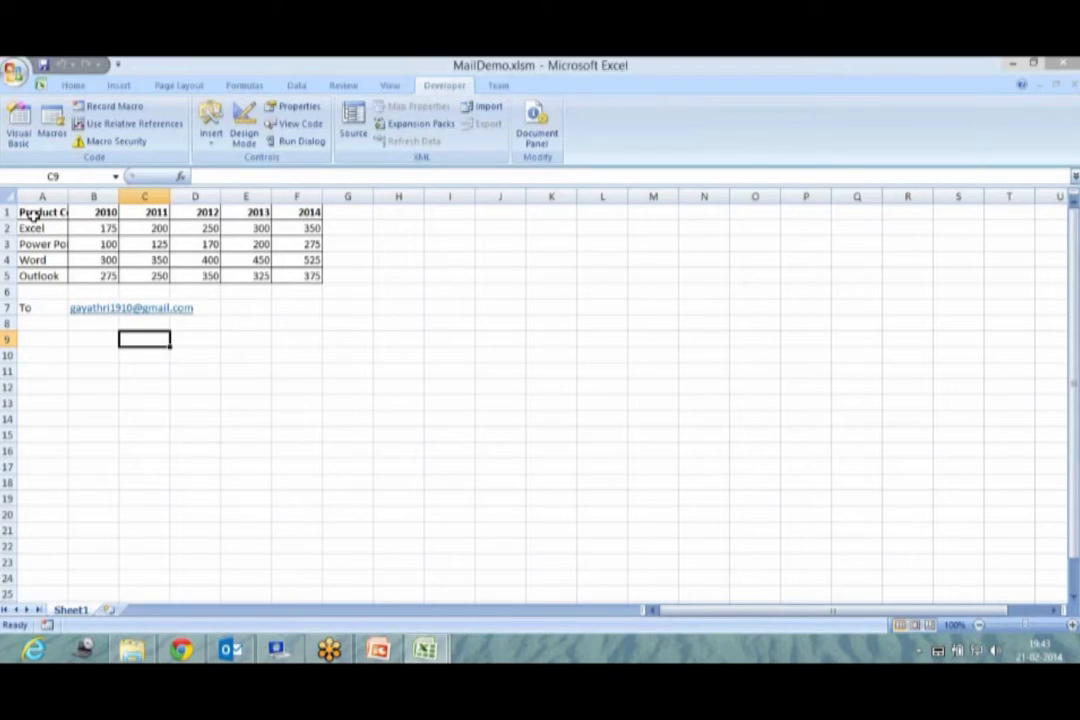
{"action": "left_click_drag", "start_coordinate": [35, 213], "coordinate": [292, 280]}
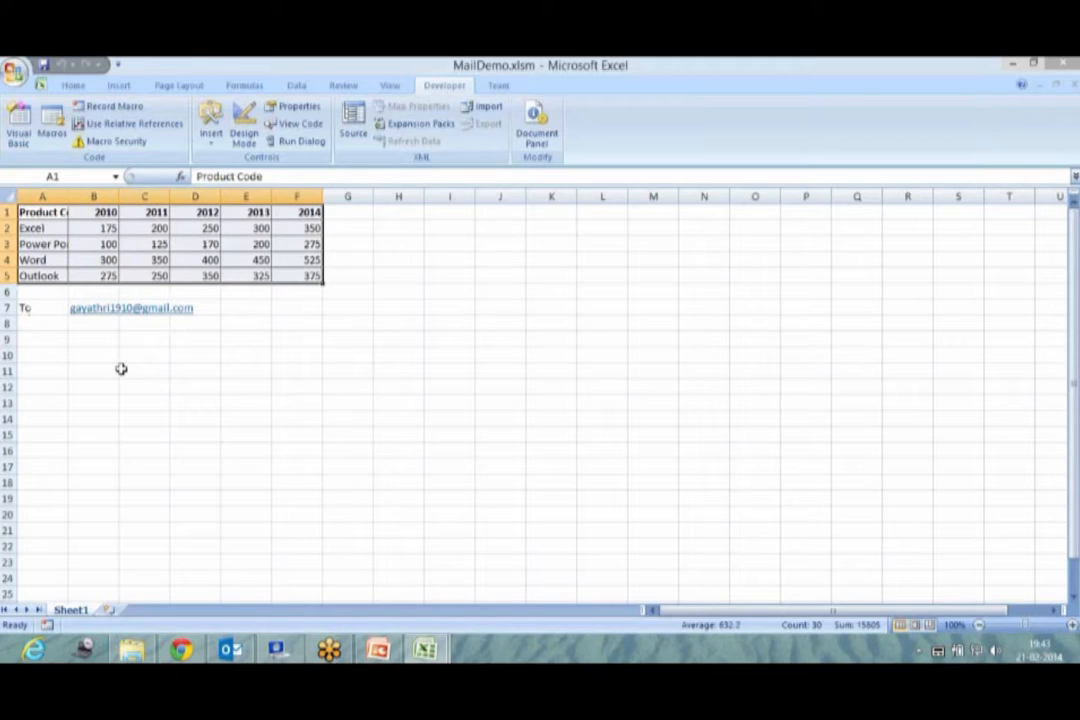
Check the Outlook inbox and open the ThisWorkbook code of MailDemo.xlsm in the Visual Basic editor
{"action": "left_click", "coordinate": [247, 656]}
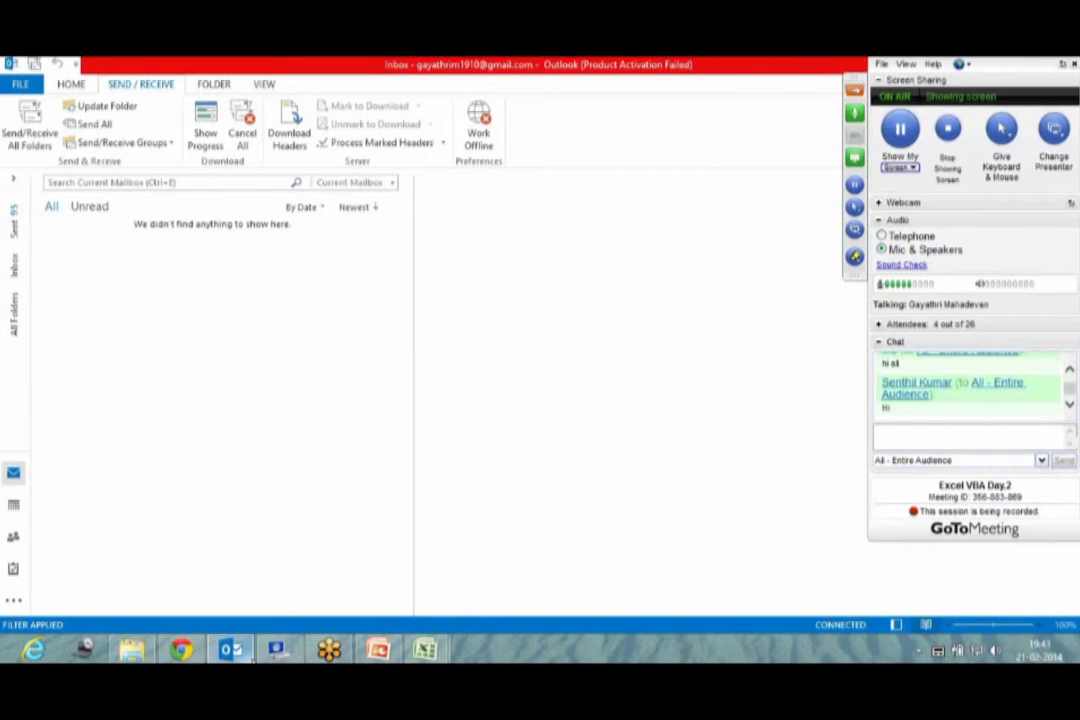
{"action": "left_click", "coordinate": [424, 648]}
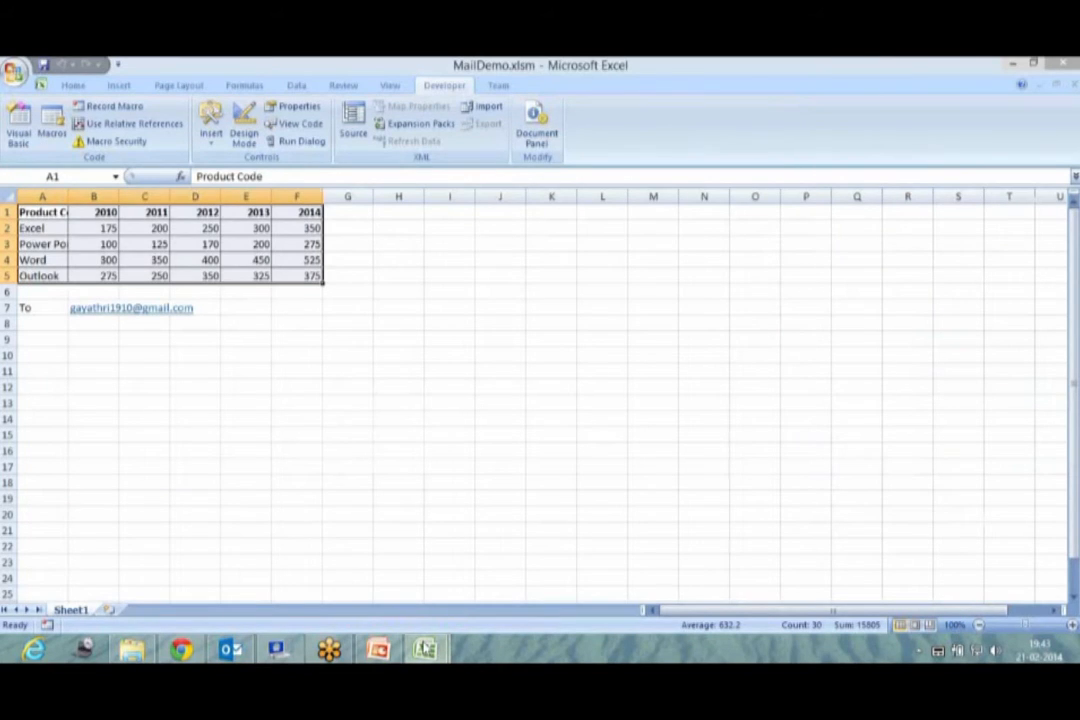
{"action": "mouse_move", "coordinate": [424, 648]}
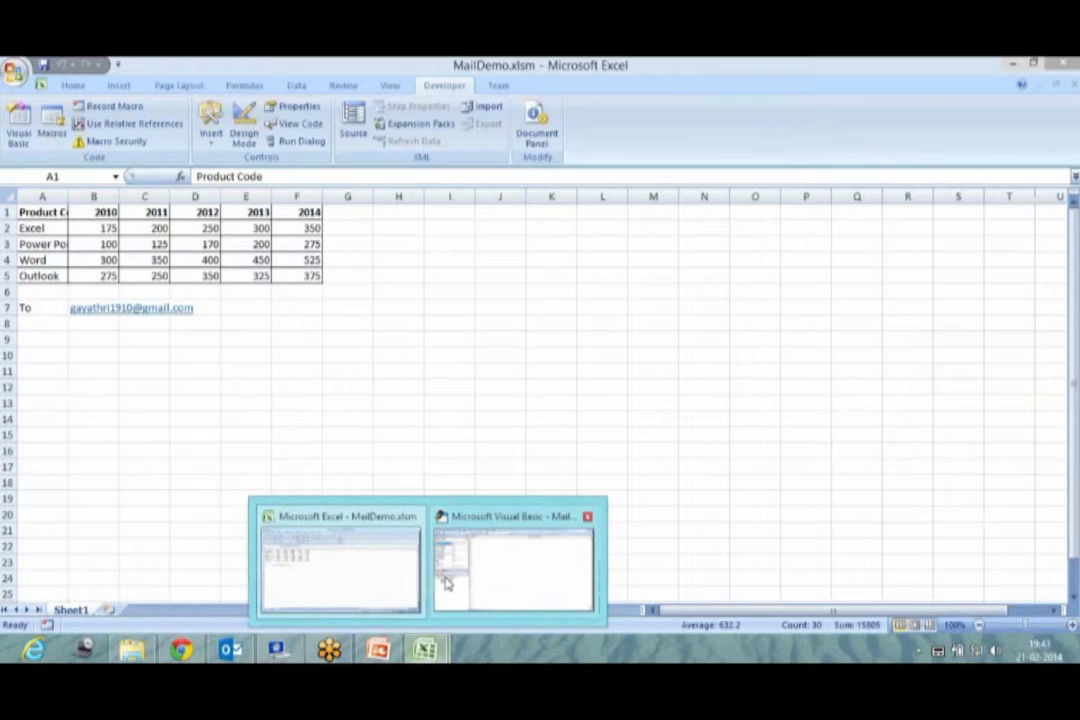
{"action": "left_click", "coordinate": [446, 583]}
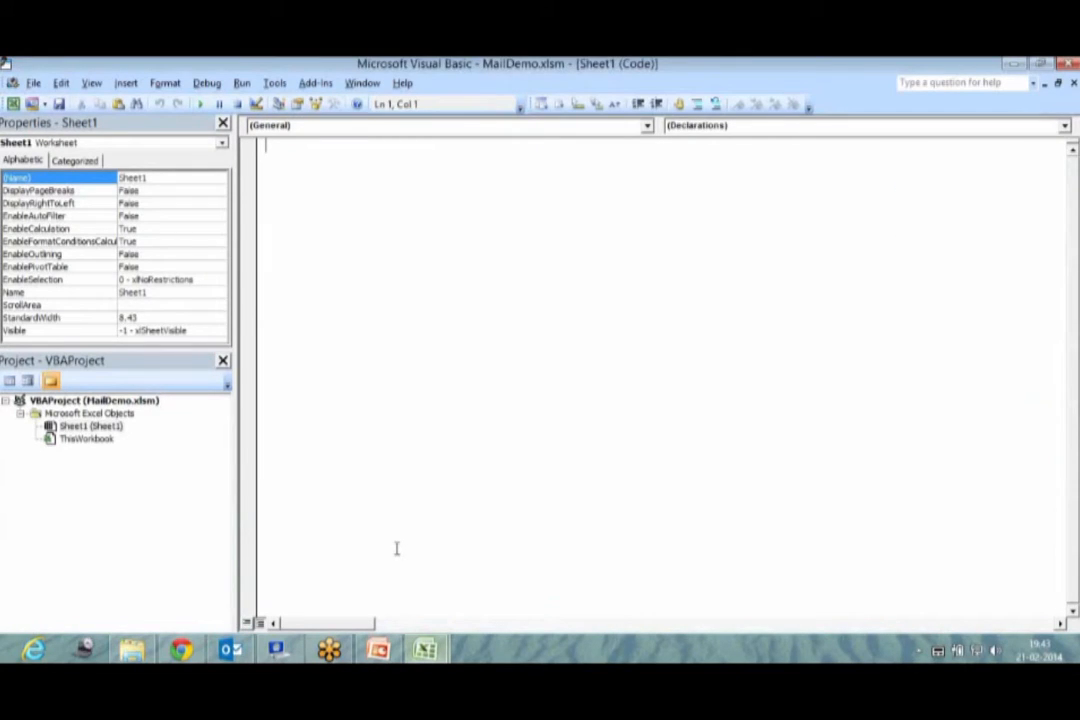
{"action": "double_click", "coordinate": [88, 439]}
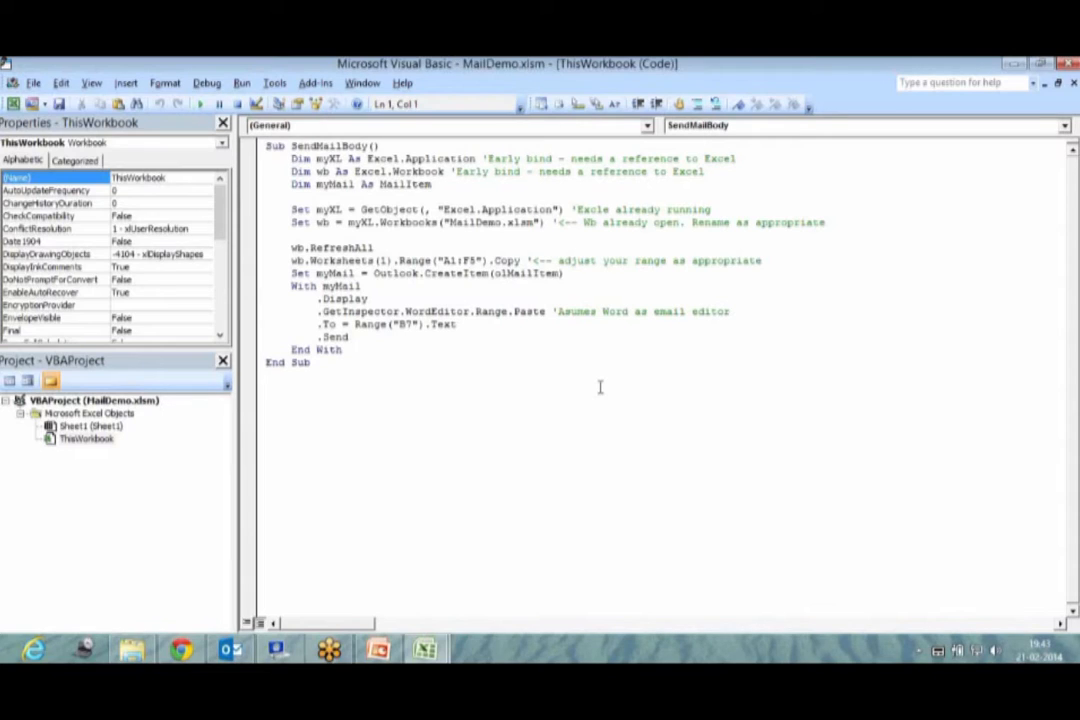
Review the SendMailBody declarations of myXL, wb and myMail and their object types
{"action": "double_click", "coordinate": [293, 159]}
{"action": "left_click_drag", "start_coordinate": [408, 163], "coordinate": [485, 160]}
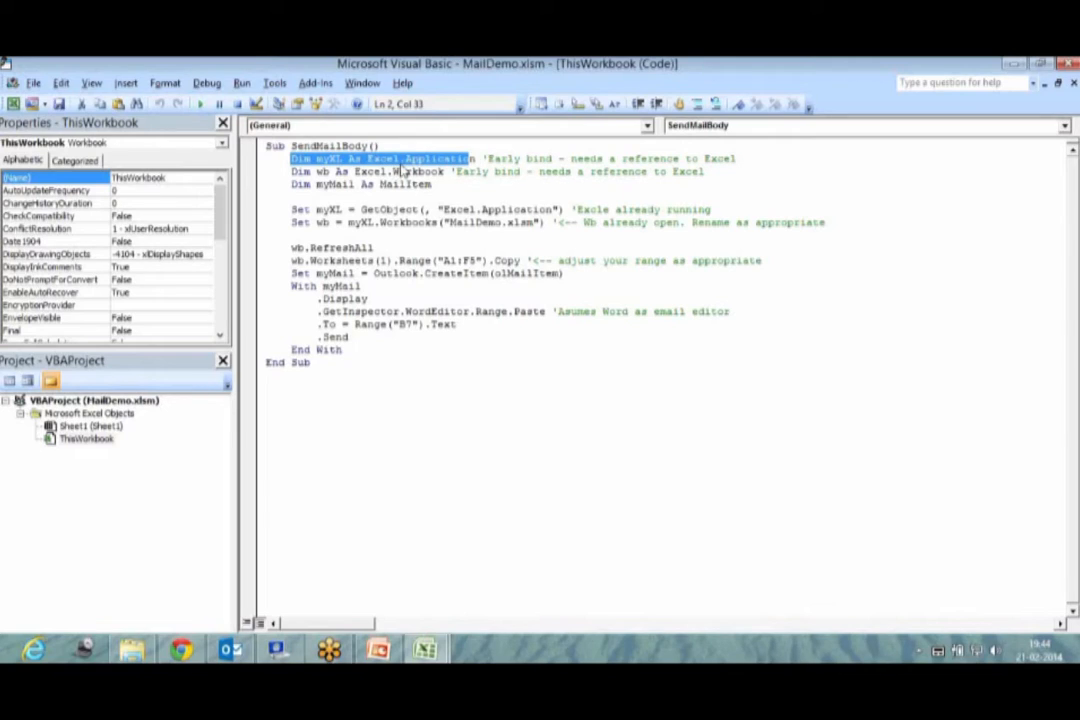
{"action": "double_click", "coordinate": [318, 171]}
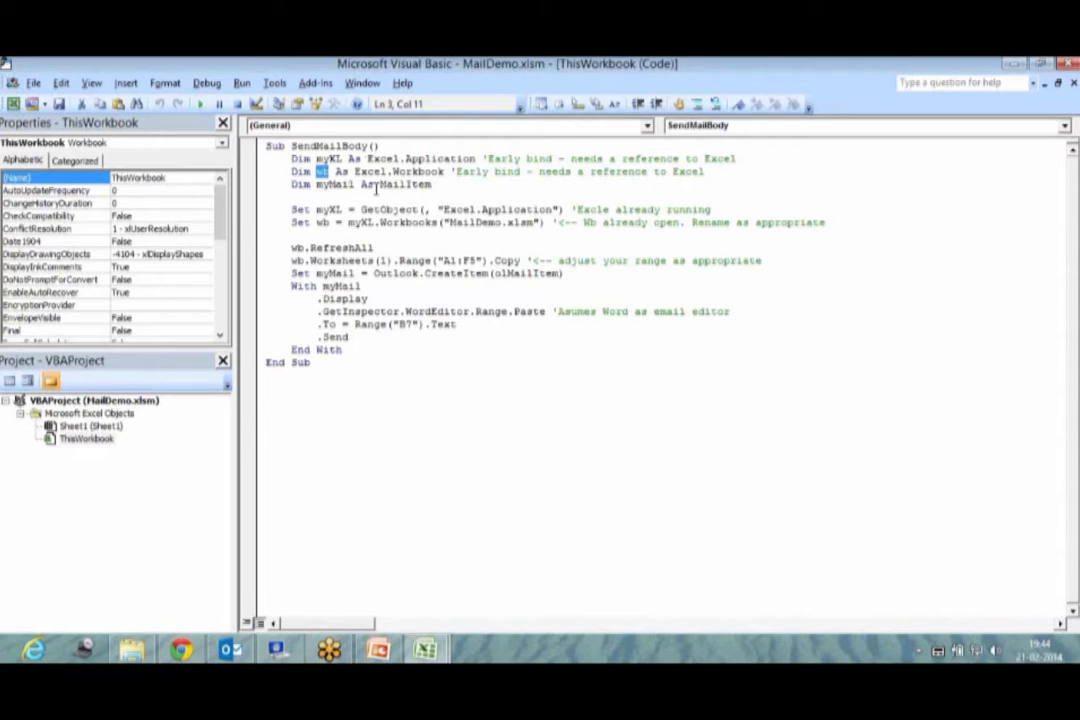
{"action": "left_click_drag", "start_coordinate": [380, 185], "coordinate": [432, 180]}
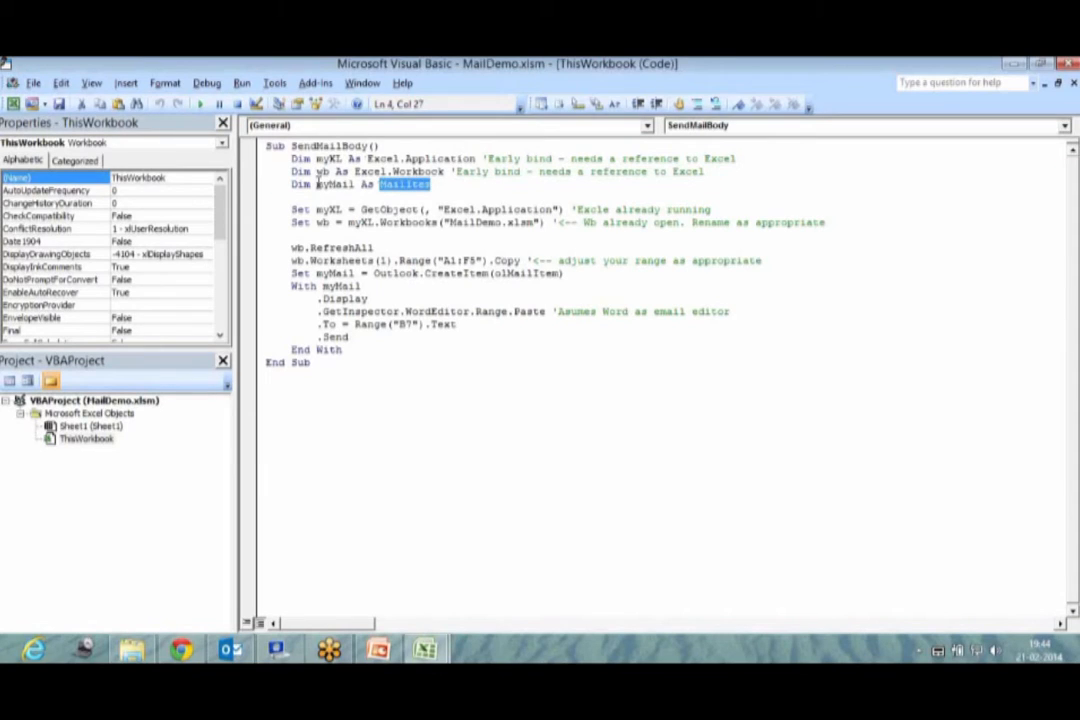
{"action": "left_click_drag", "start_coordinate": [317, 184], "coordinate": [358, 182]}
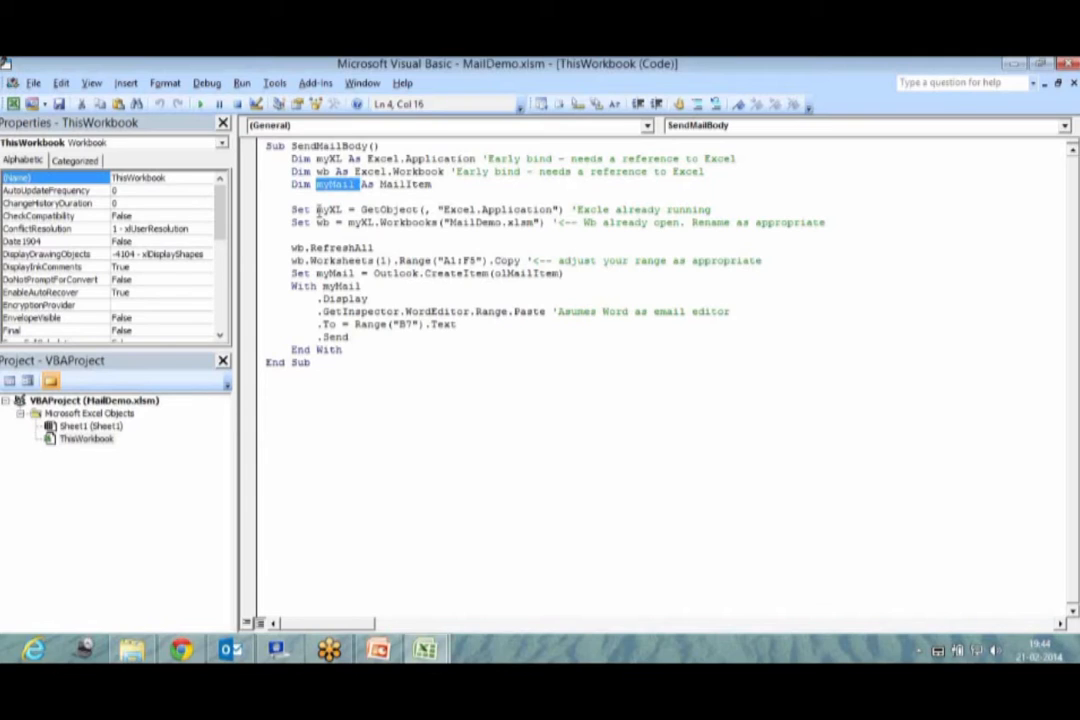
Review the Set statements for myXL and wb, comparing the MailDemo.xlsm reference with the open workbook
{"action": "left_click_drag", "start_coordinate": [317, 210], "coordinate": [342, 210]}
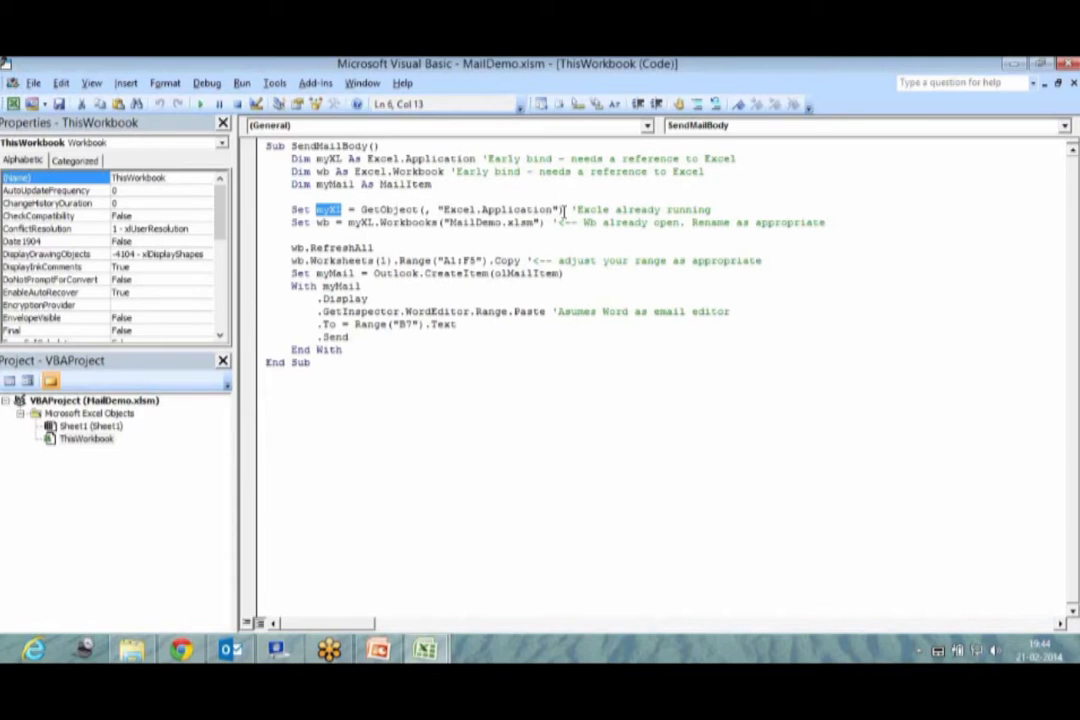
{"action": "left_click_drag", "start_coordinate": [563, 210], "coordinate": [270, 215]}
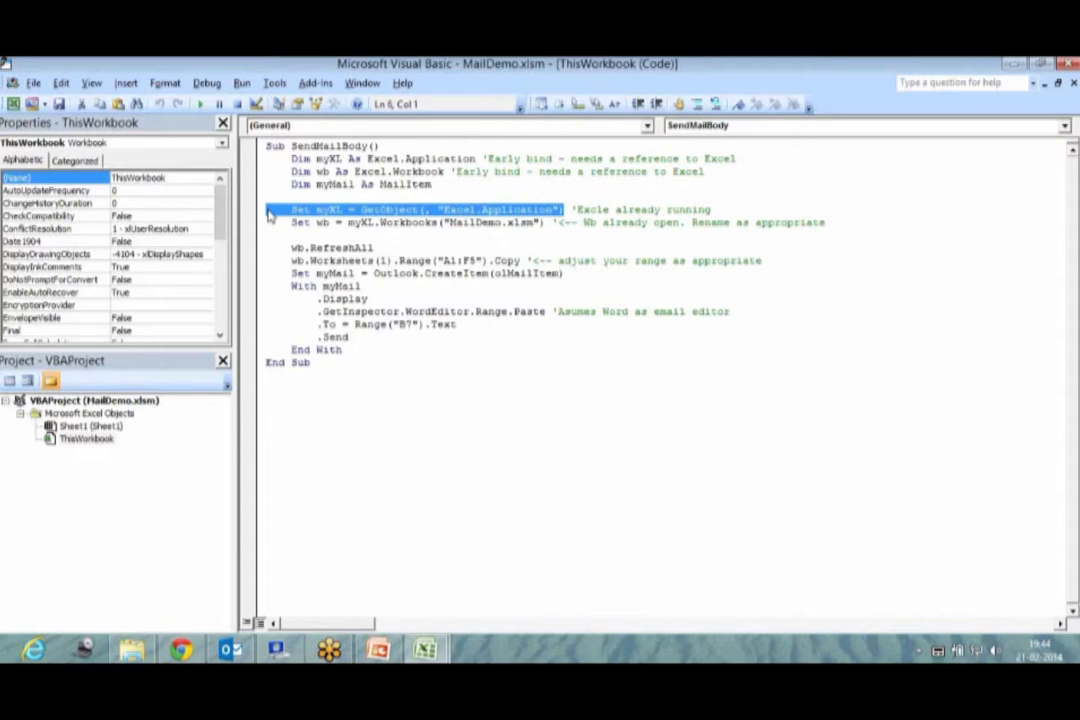
{"action": "left_click", "coordinate": [318, 222]}
{"action": "double_click", "coordinate": [320, 222]}
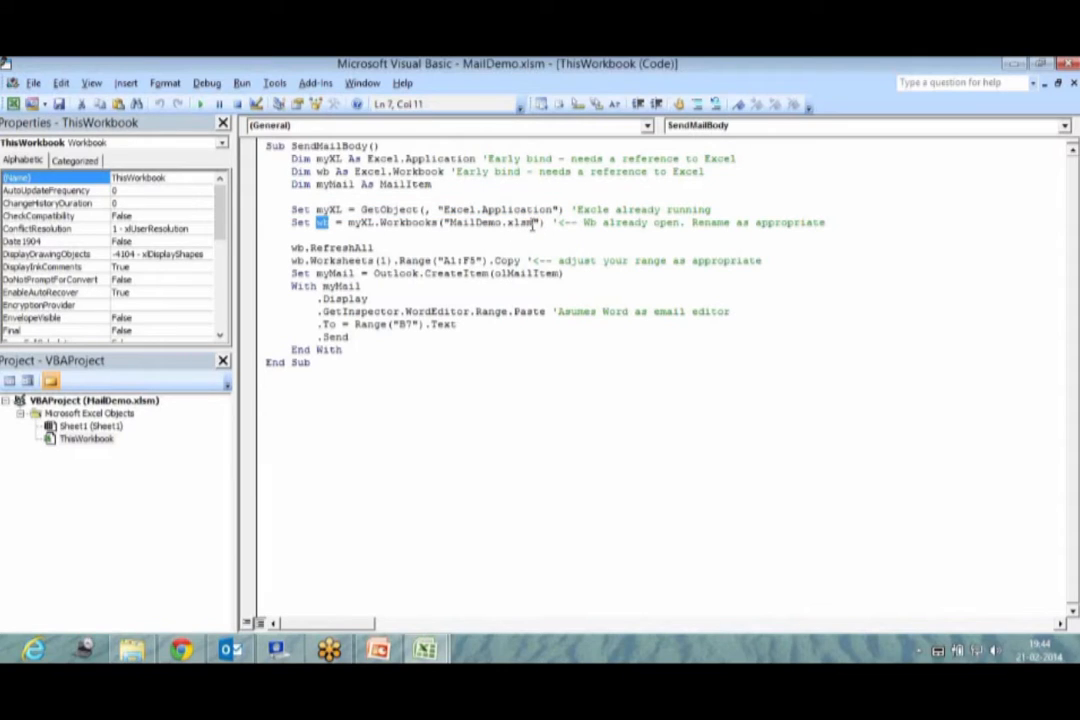
{"action": "left_click_drag", "start_coordinate": [534, 223], "coordinate": [447, 225]}
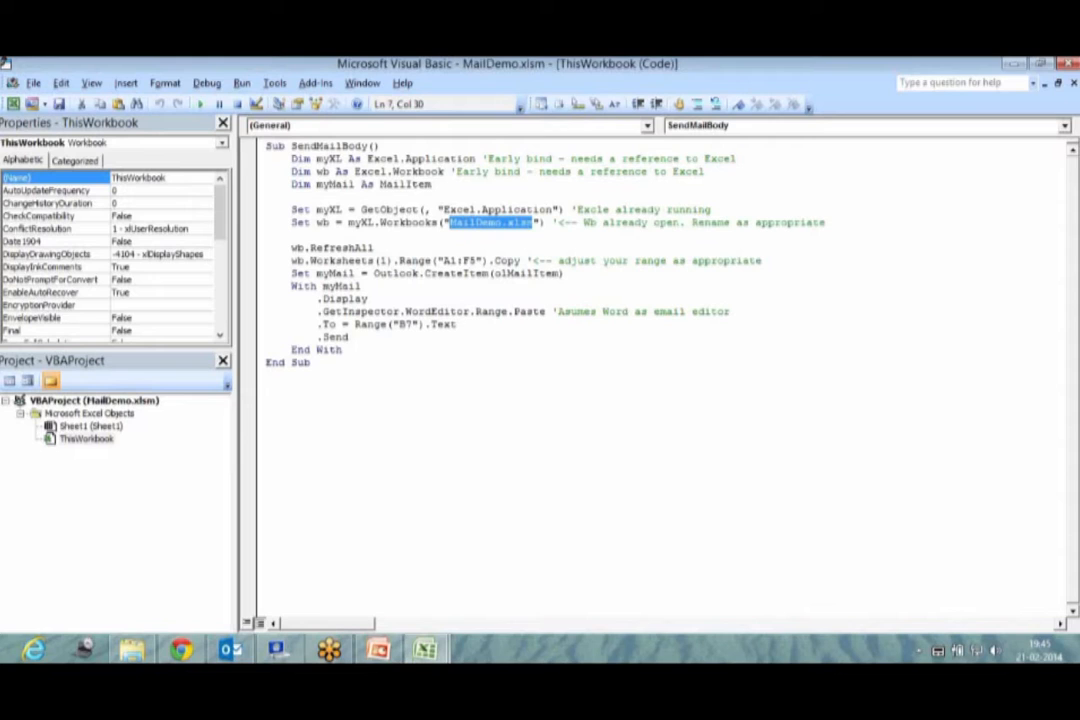
{"action": "mouse_move", "coordinate": [420, 652]}
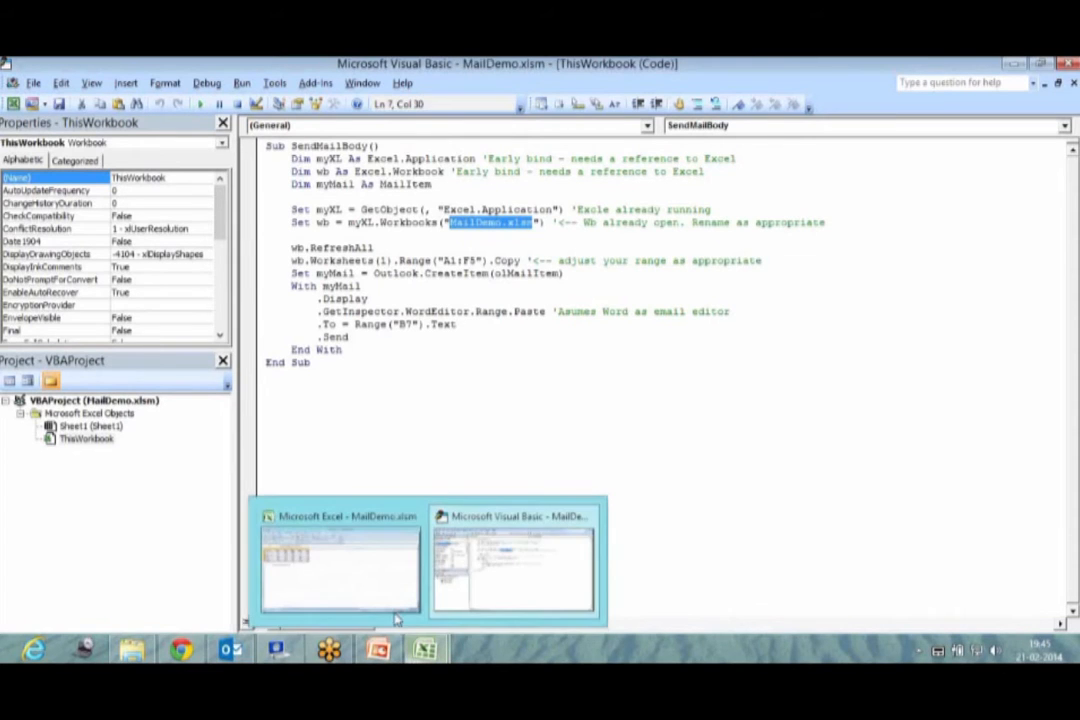
{"action": "left_click", "coordinate": [352, 578]}
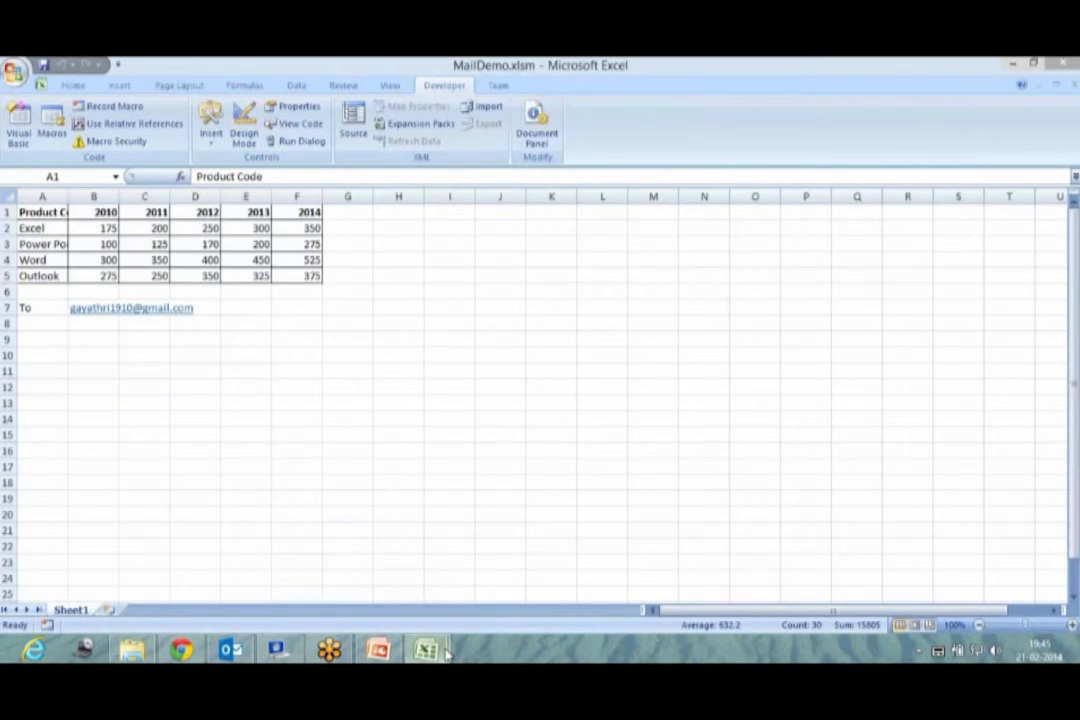
{"action": "mouse_move", "coordinate": [445, 651]}
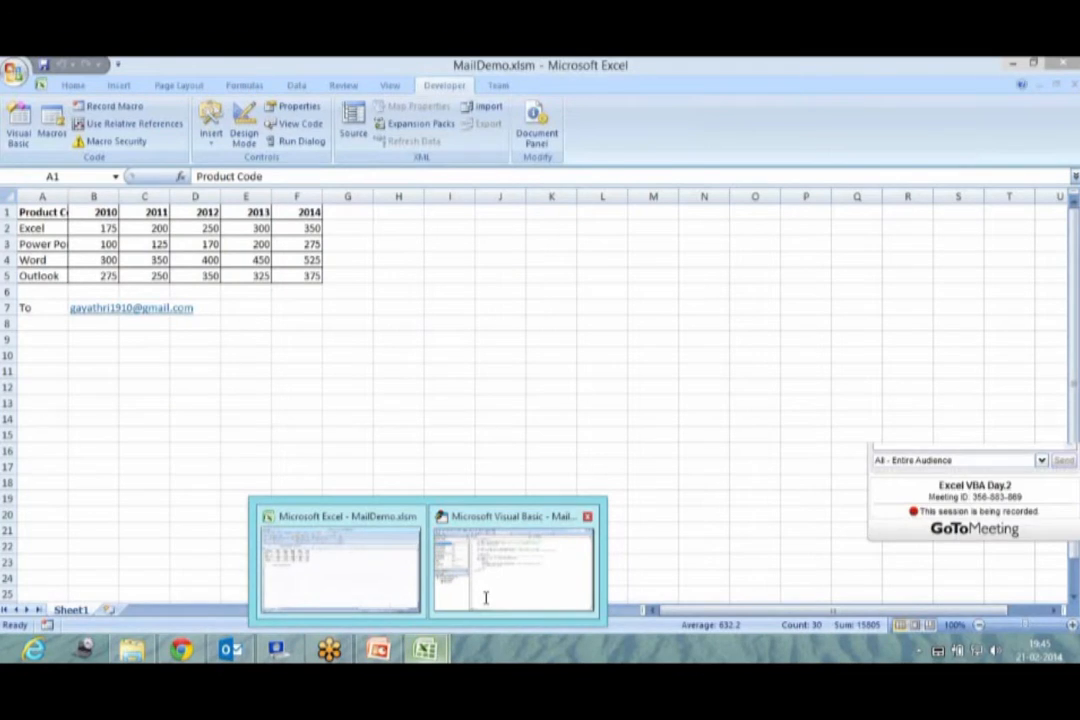
{"action": "left_click", "coordinate": [486, 600]}
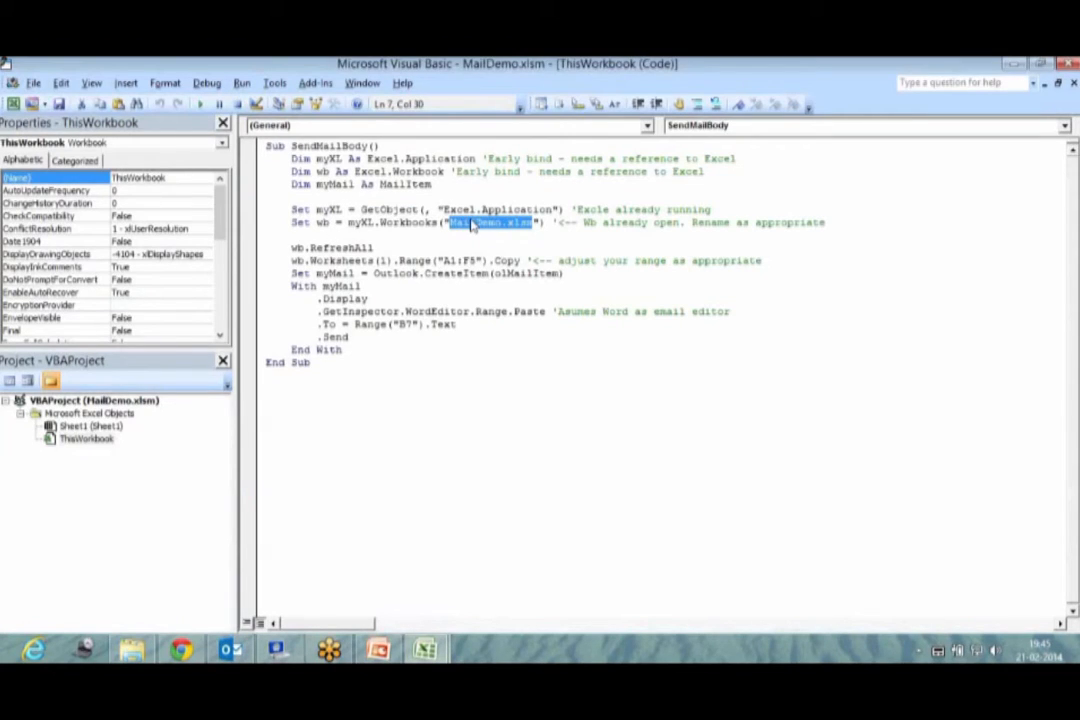
{"action": "left_click", "coordinate": [862, 118]}
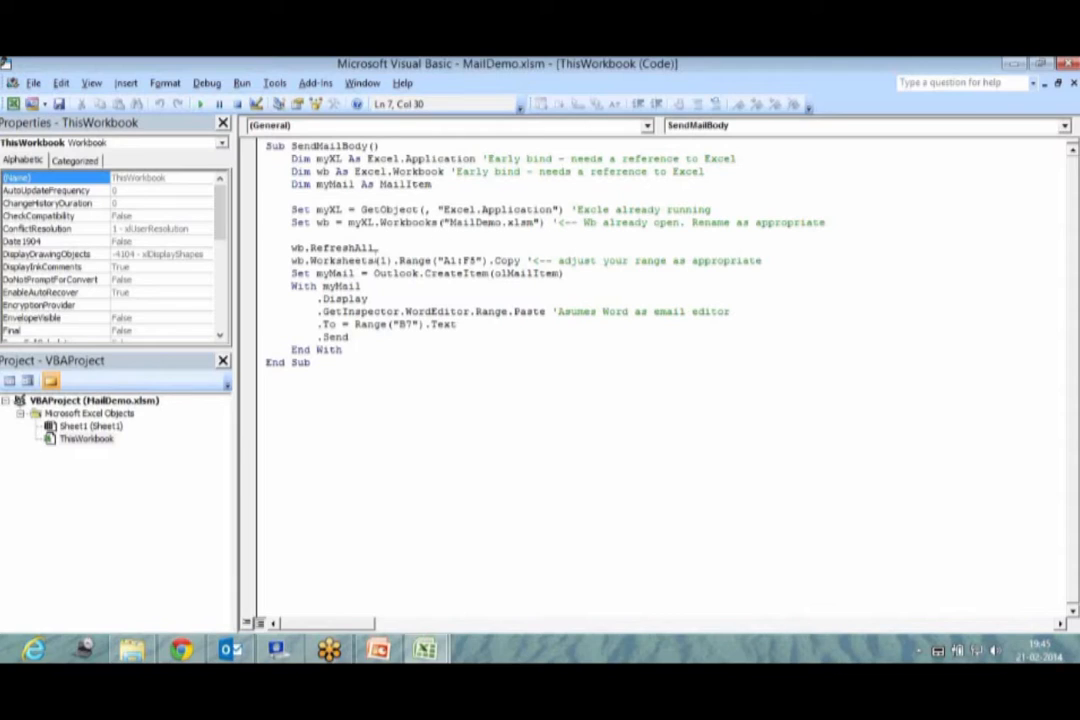
Review the statement copying A1:F5 from worksheet 1 and the creation of myMail as an Outlook mail item
{"action": "double_click", "coordinate": [382, 261]}
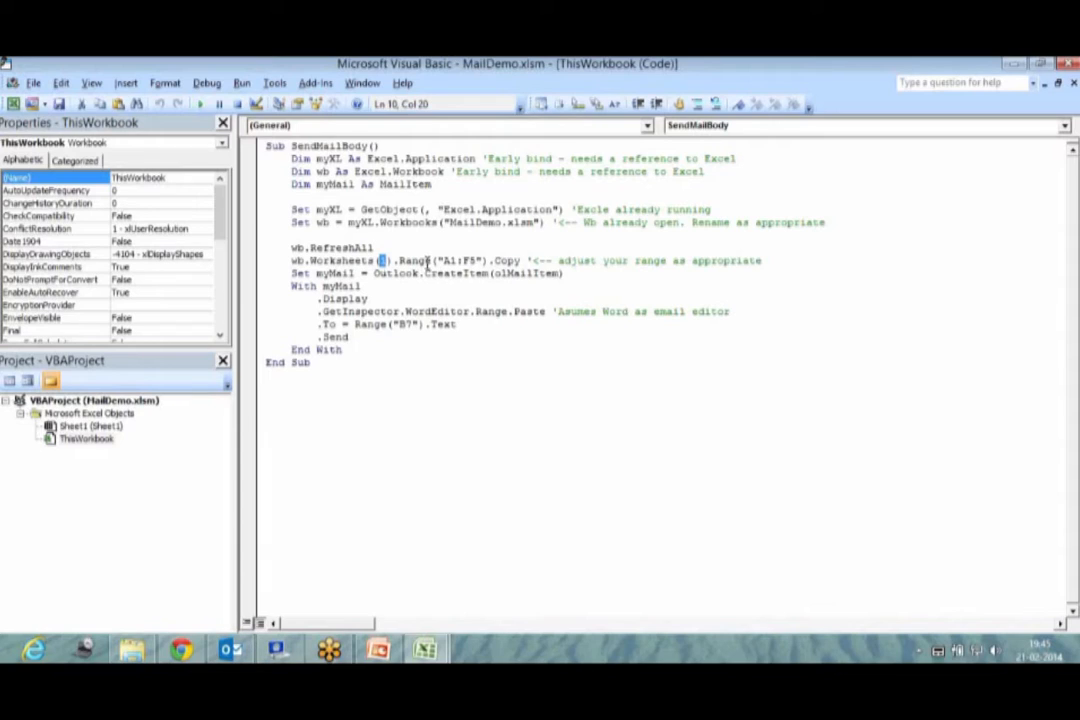
{"action": "left_click_drag", "start_coordinate": [443, 261], "coordinate": [474, 261]}
{"action": "double_click", "coordinate": [330, 273]}
{"action": "left_click_drag", "start_coordinate": [316, 184], "coordinate": [420, 186]}
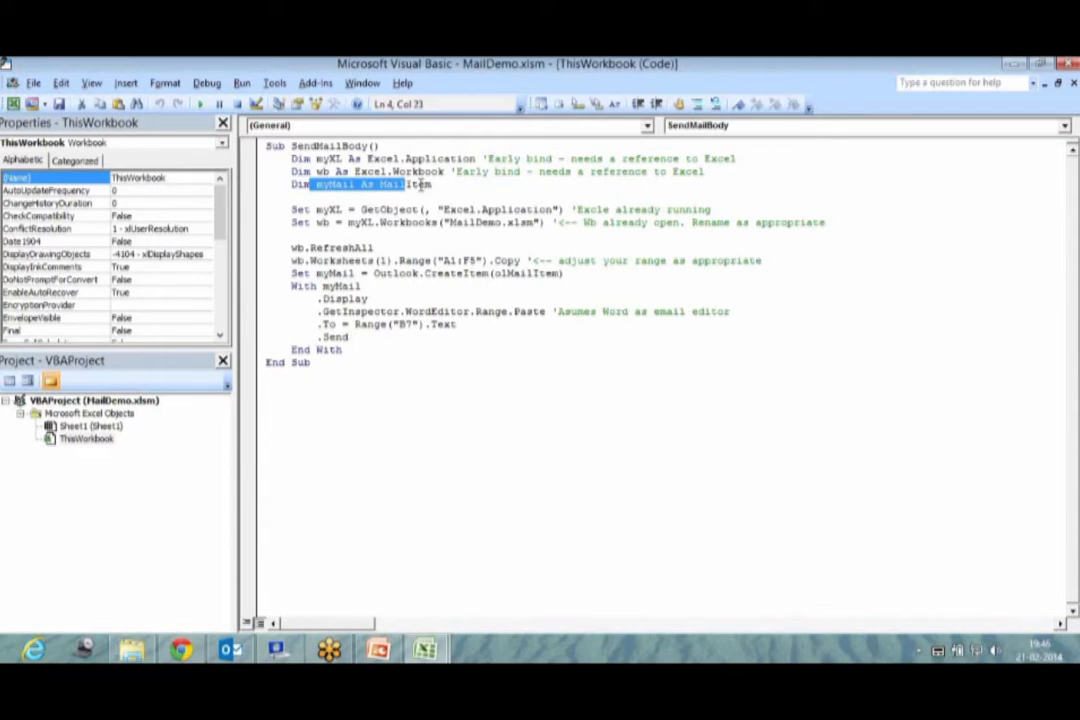
{"action": "left_click", "coordinate": [420, 186]}
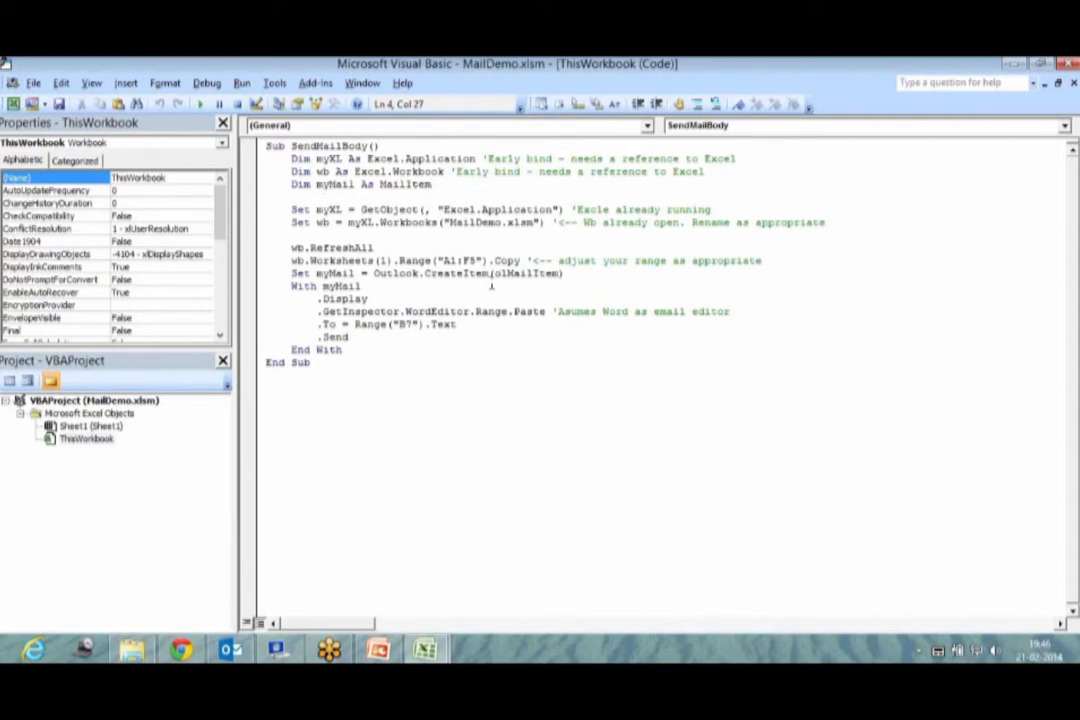
{"action": "left_click_drag", "start_coordinate": [493, 274], "coordinate": [560, 271]}
Review the Display and Paste statements in the With myMail block and the MailDemo.xlsm workbook they draw on
{"action": "left_click", "coordinate": [330, 299]}
{"action": "left_click_drag", "start_coordinate": [377, 299], "coordinate": [313, 300]}
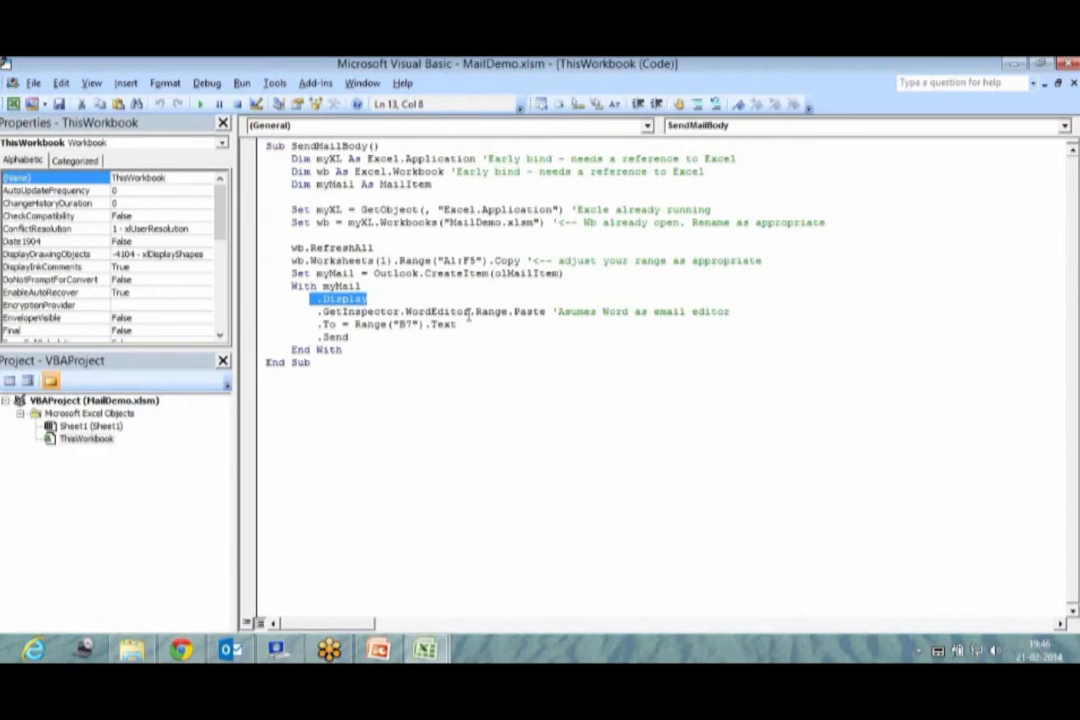
{"action": "double_click", "coordinate": [530, 311]}
{"action": "left_click", "coordinate": [543, 311]}
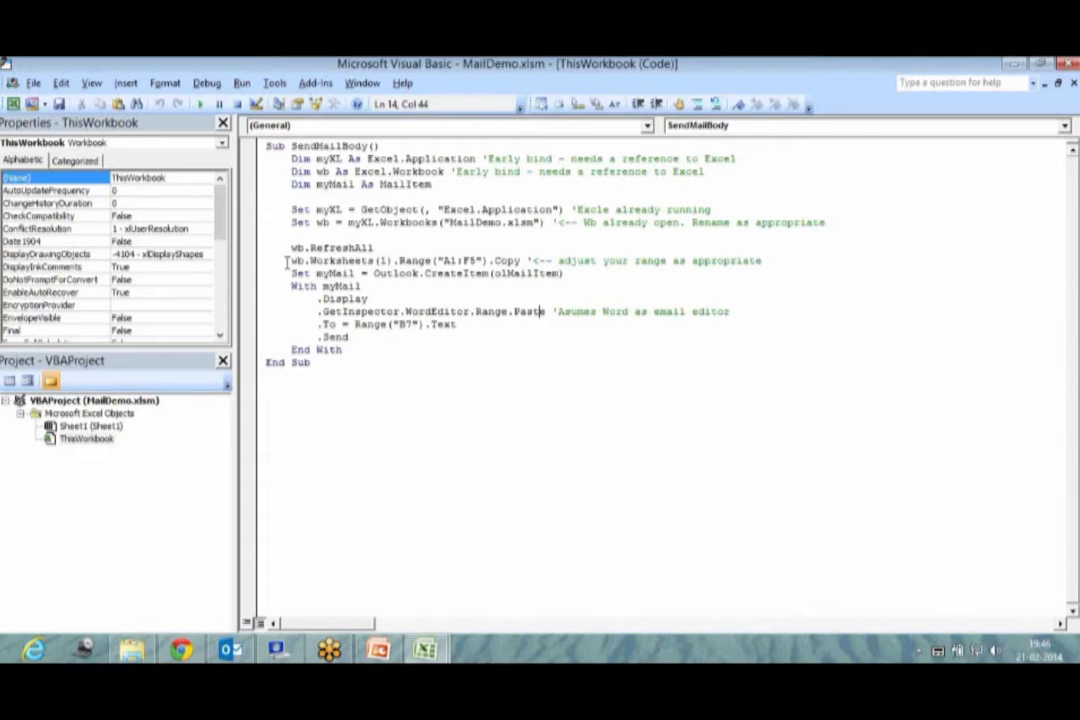
{"action": "left_click_drag", "start_coordinate": [447, 222], "coordinate": [548, 220]}
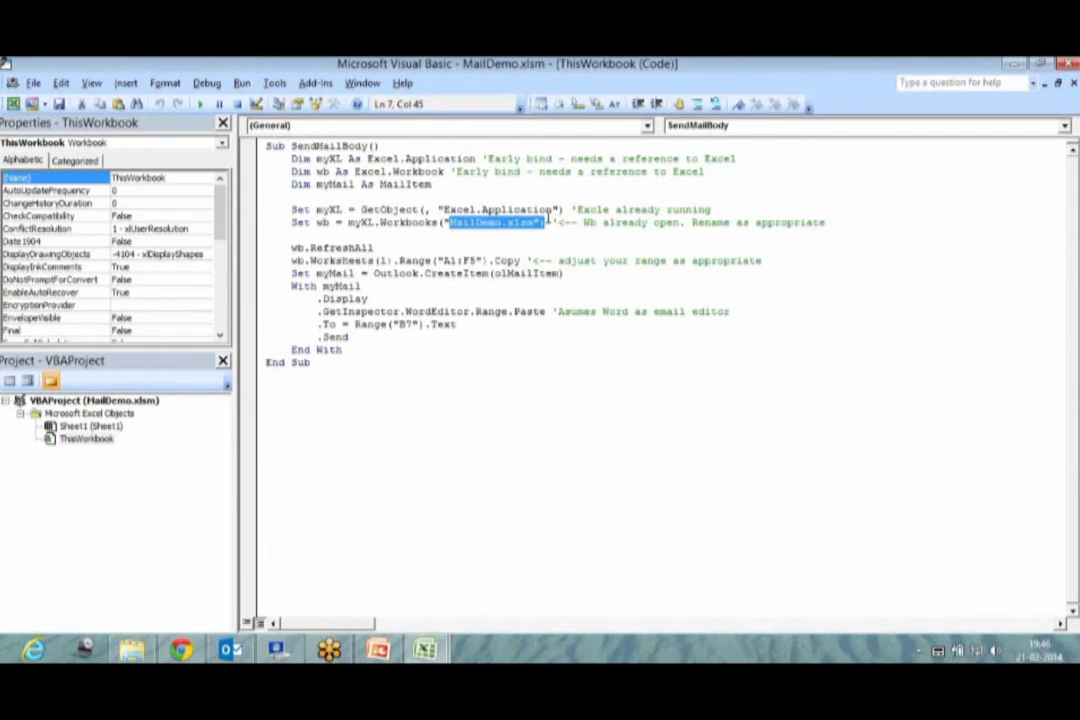
Review the worksheet 1 and A1:F5 arguments of the copy statement and the WordEditor paste line in SendMailBody
{"action": "left_click", "coordinate": [383, 260]}
{"action": "double_click", "coordinate": [383, 262]}
{"action": "key", "text": "shift+Right"}
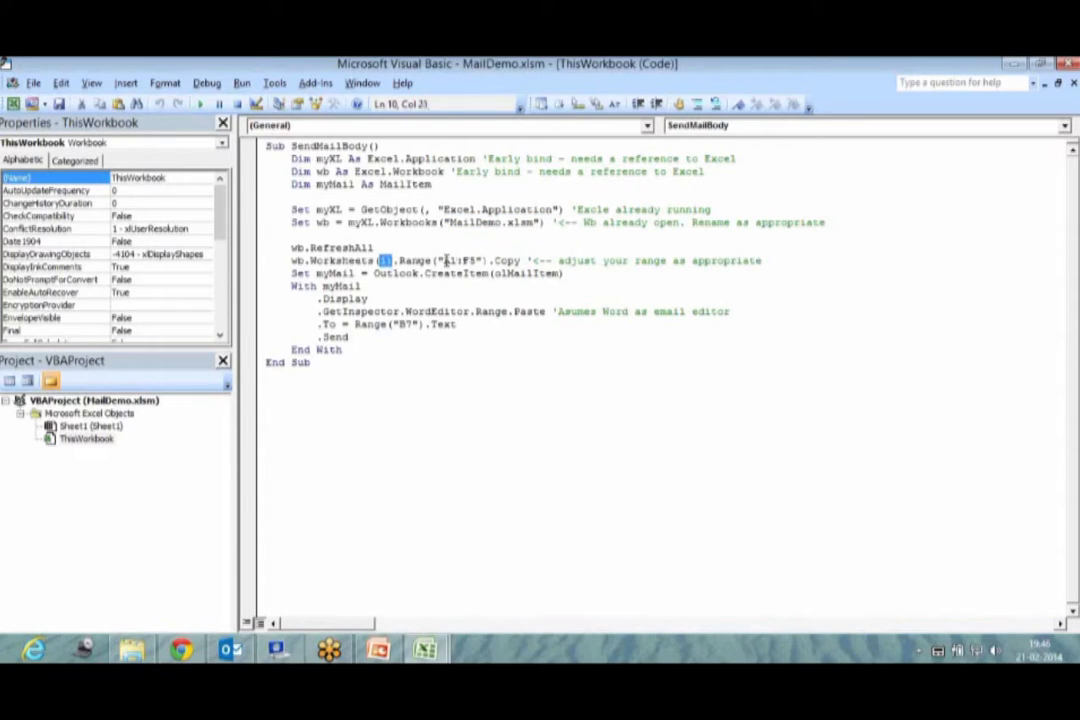
{"action": "left_click_drag", "start_coordinate": [444, 260], "coordinate": [483, 262]}
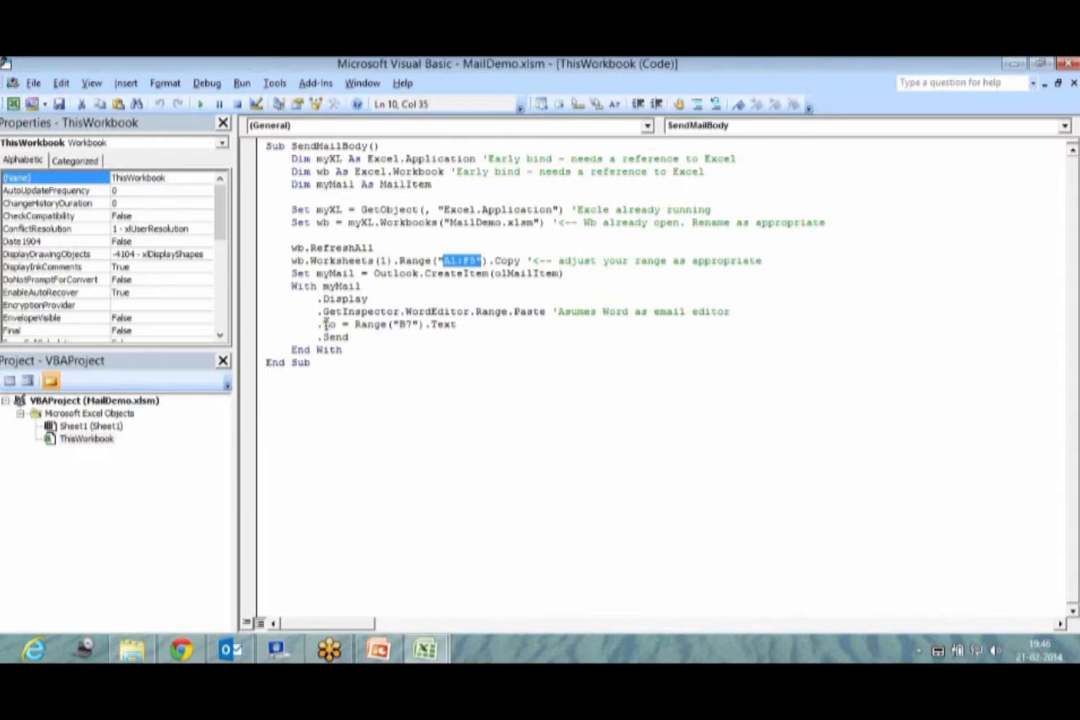
{"action": "left_click_drag", "start_coordinate": [311, 323], "coordinate": [532, 312]}
{"action": "left_click", "coordinate": [532, 312]}
{"action": "left_click", "coordinate": [433, 312]}
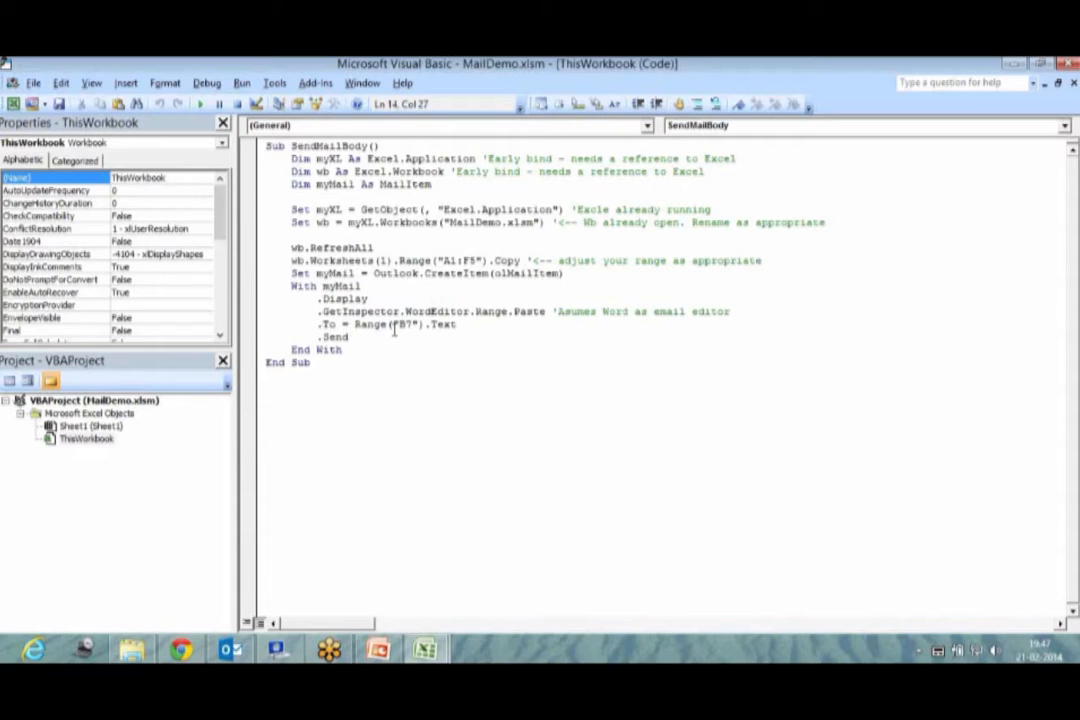
Review the .To statement reading Range("B7").Text, comparing it with the recipient cell B7 in the MailDemo.xlsm sheet
{"action": "left_click_drag", "start_coordinate": [398, 328], "coordinate": [414, 330]}
{"action": "mouse_move", "coordinate": [419, 651]}
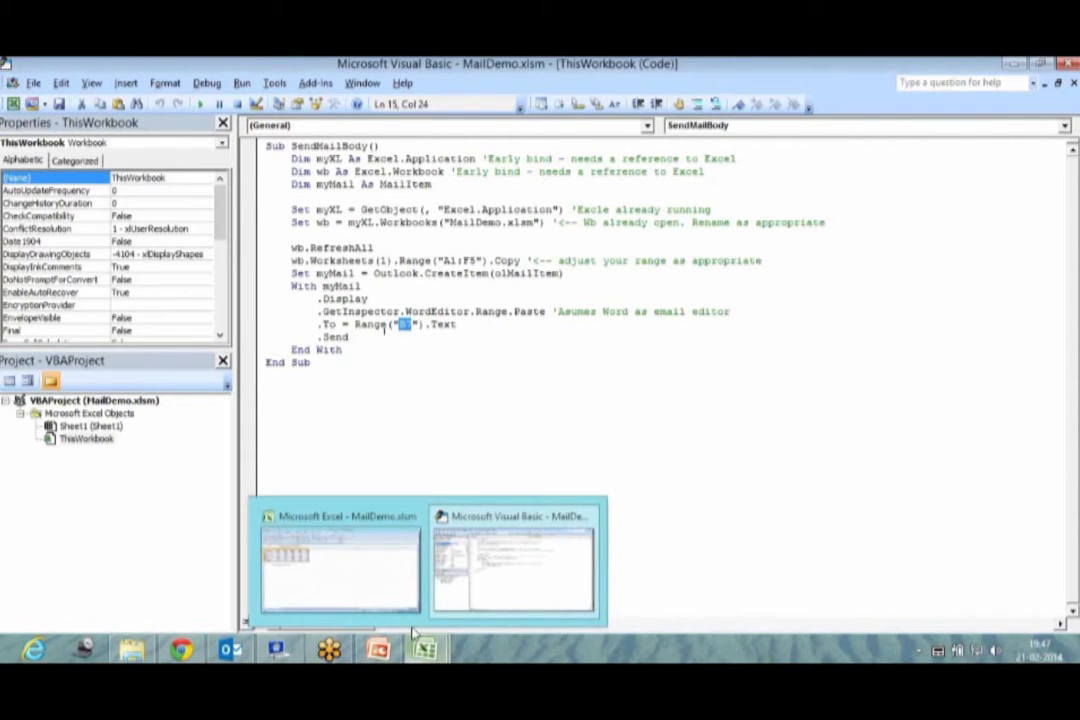
{"action": "left_click", "coordinate": [379, 573]}
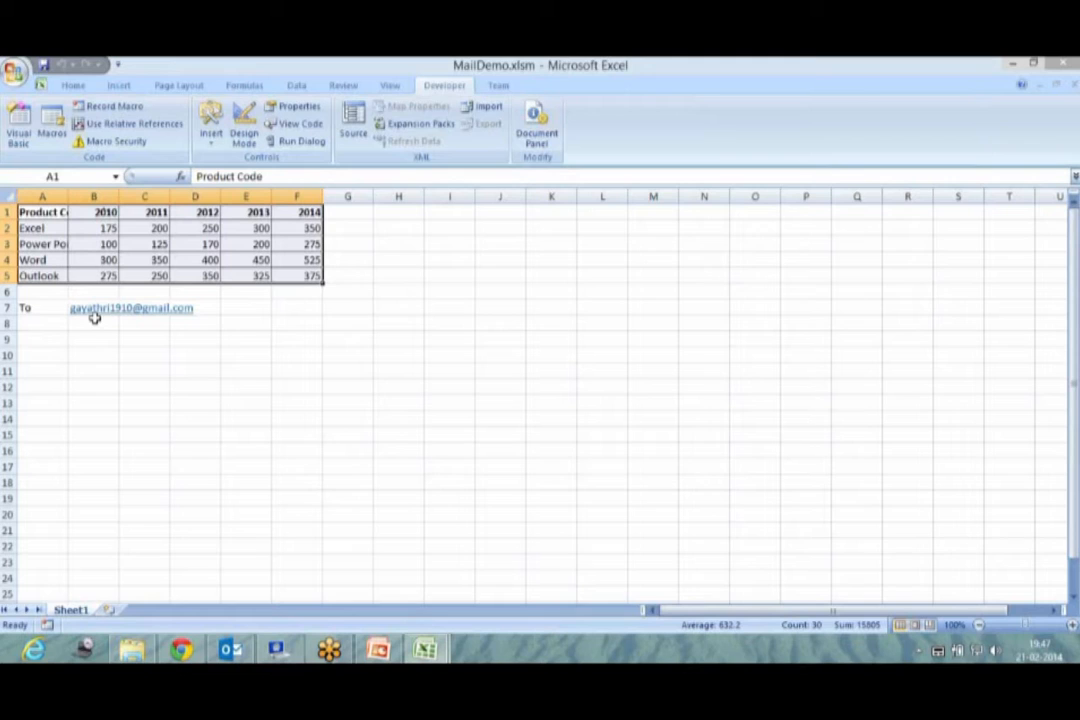
{"action": "left_click", "coordinate": [426, 652]}
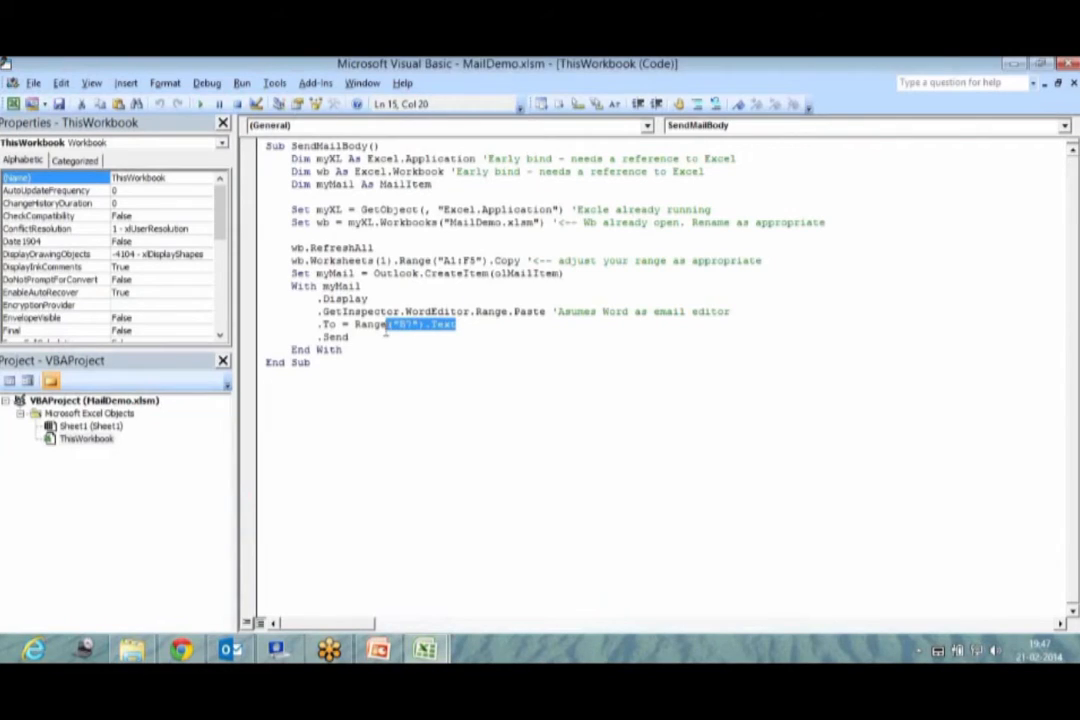
{"action": "left_click", "coordinate": [394, 327]}
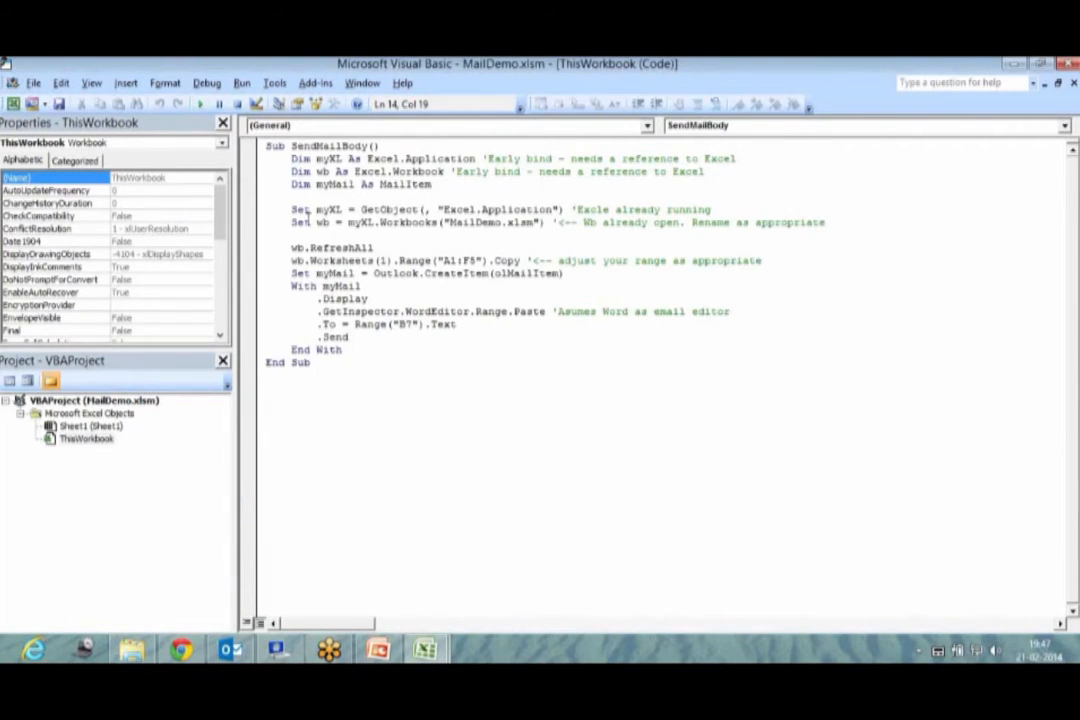
{"action": "left_click", "coordinate": [373, 290]}
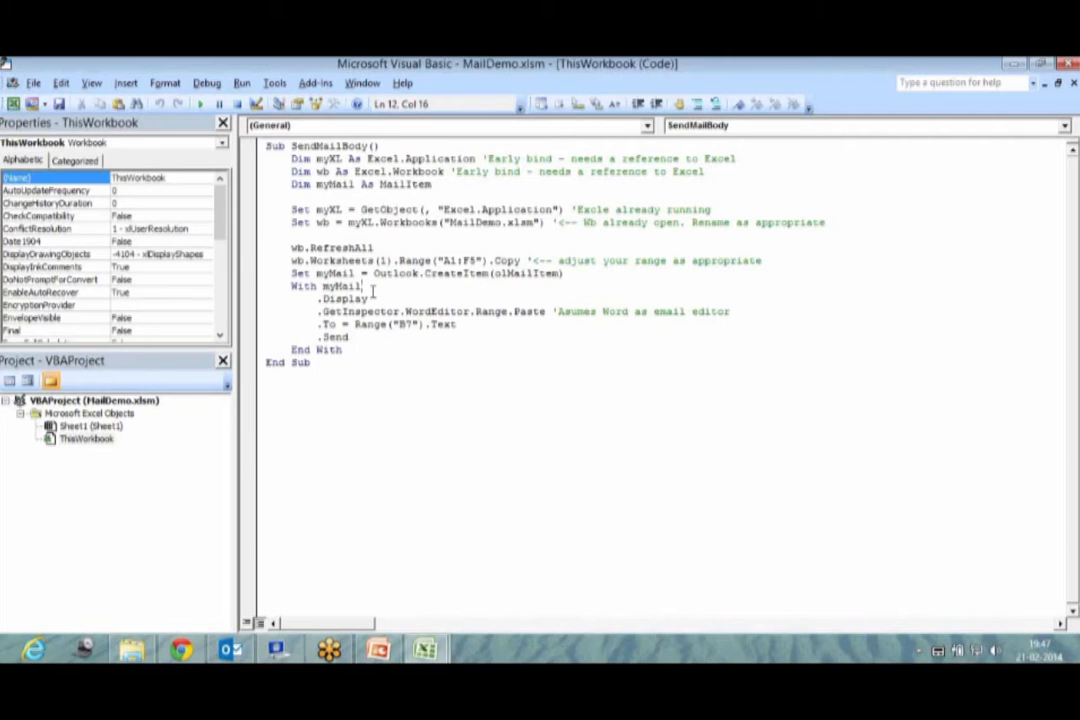
Remove the Microsoft Outlook 14.0 Object Library from the project references
{"action": "left_click", "coordinate": [428, 652]}
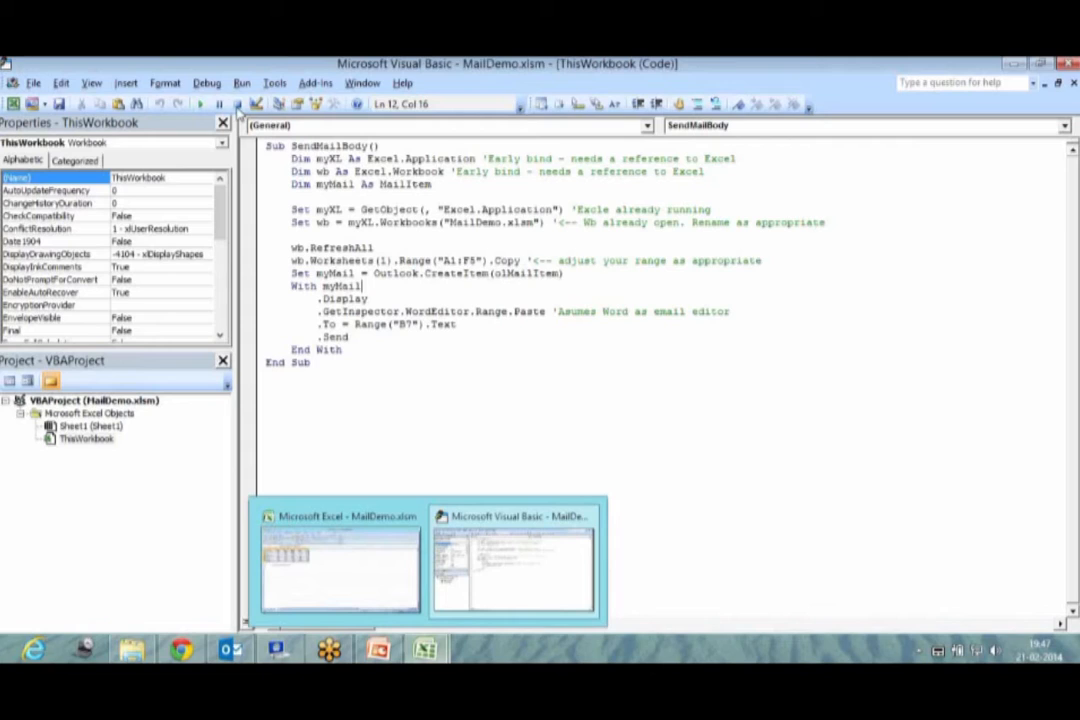
{"action": "left_click", "coordinate": [361, 222]}
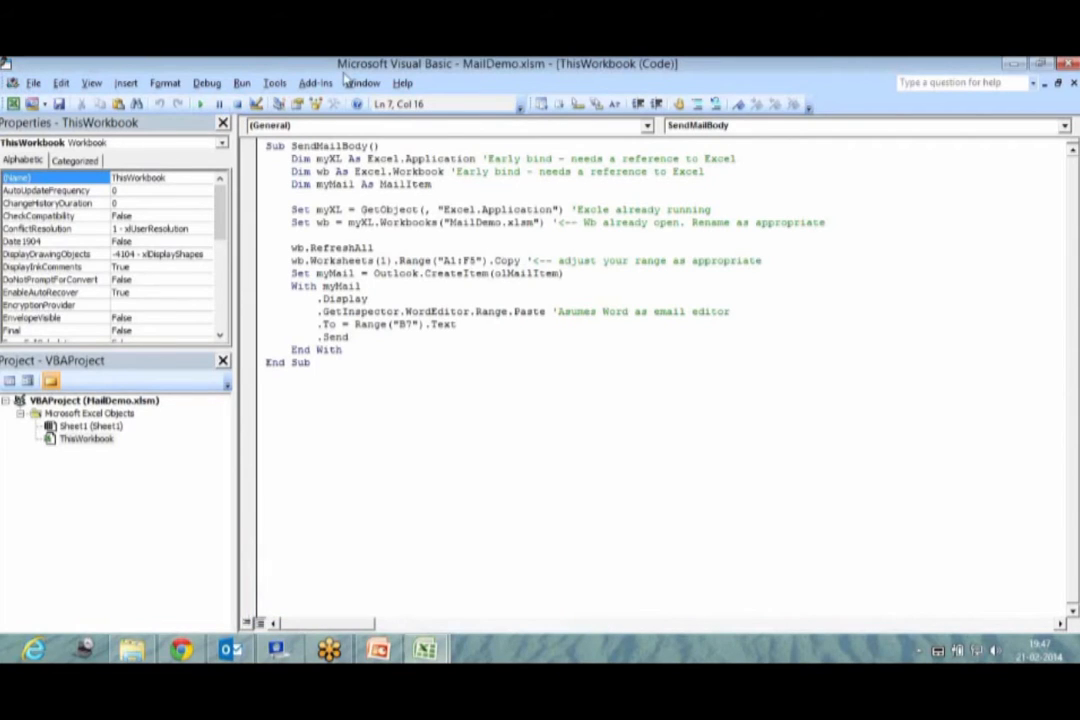
{"action": "left_click", "coordinate": [276, 83]}
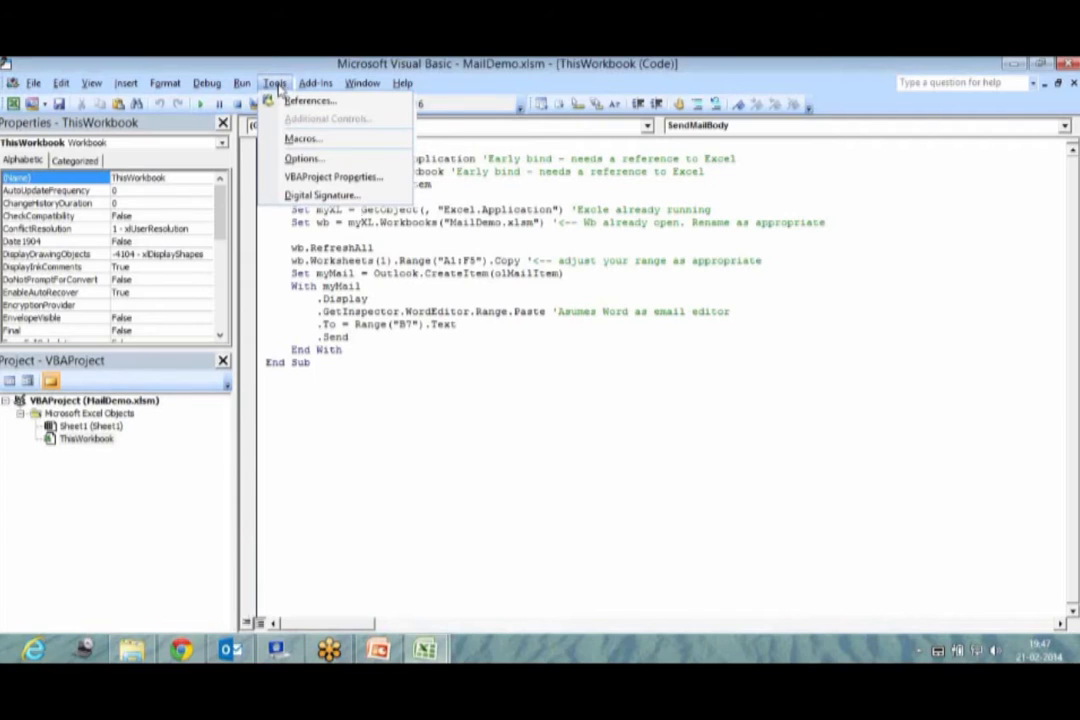
{"action": "left_click", "coordinate": [285, 101]}
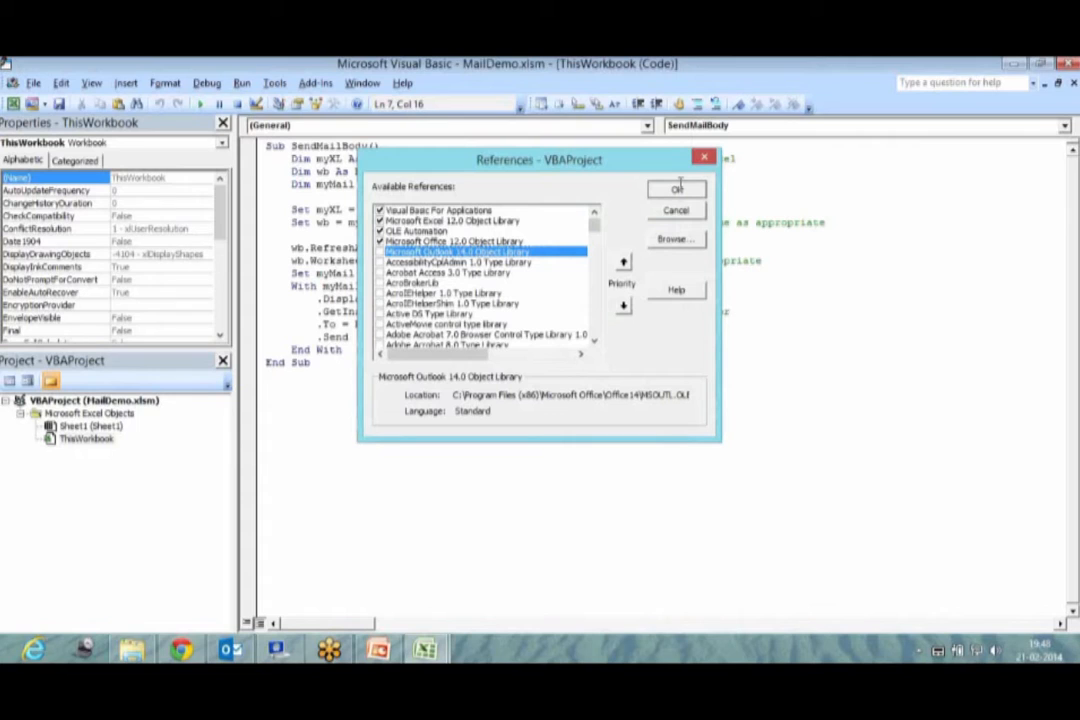
{"action": "left_click", "coordinate": [678, 188]}
Enable the Microsoft Outlook 14.0 Object Library in the project references and reopen the list to check it
{"action": "left_click", "coordinate": [388, 222]}
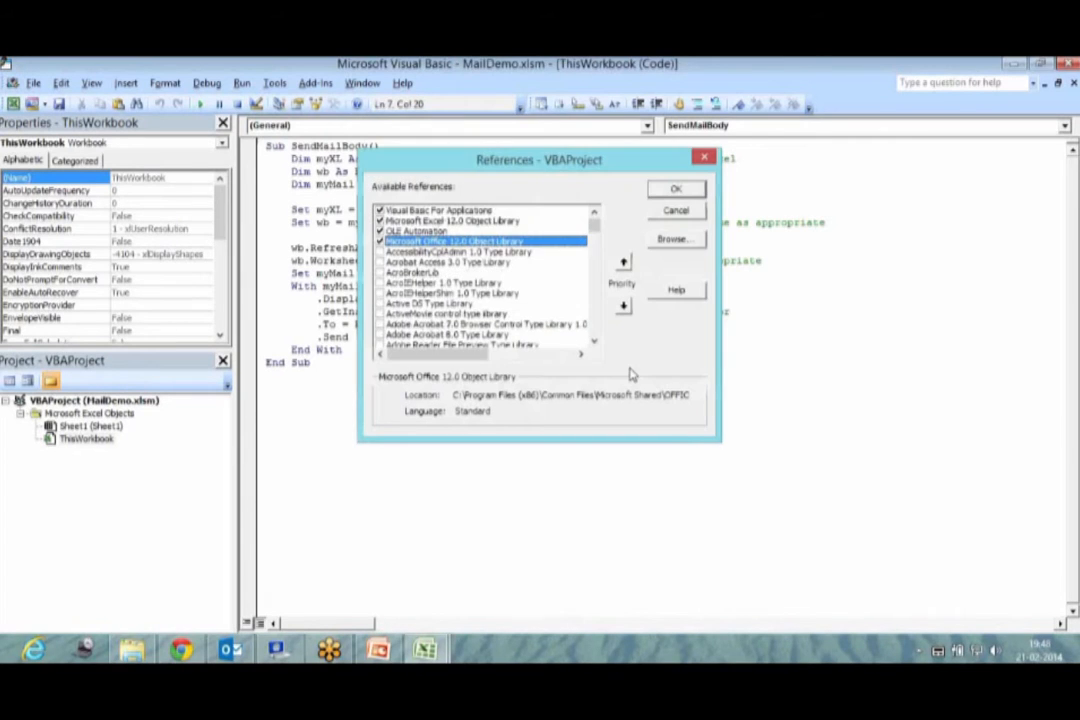
{"action": "left_click_drag", "start_coordinate": [594, 216], "coordinate": [597, 286]}
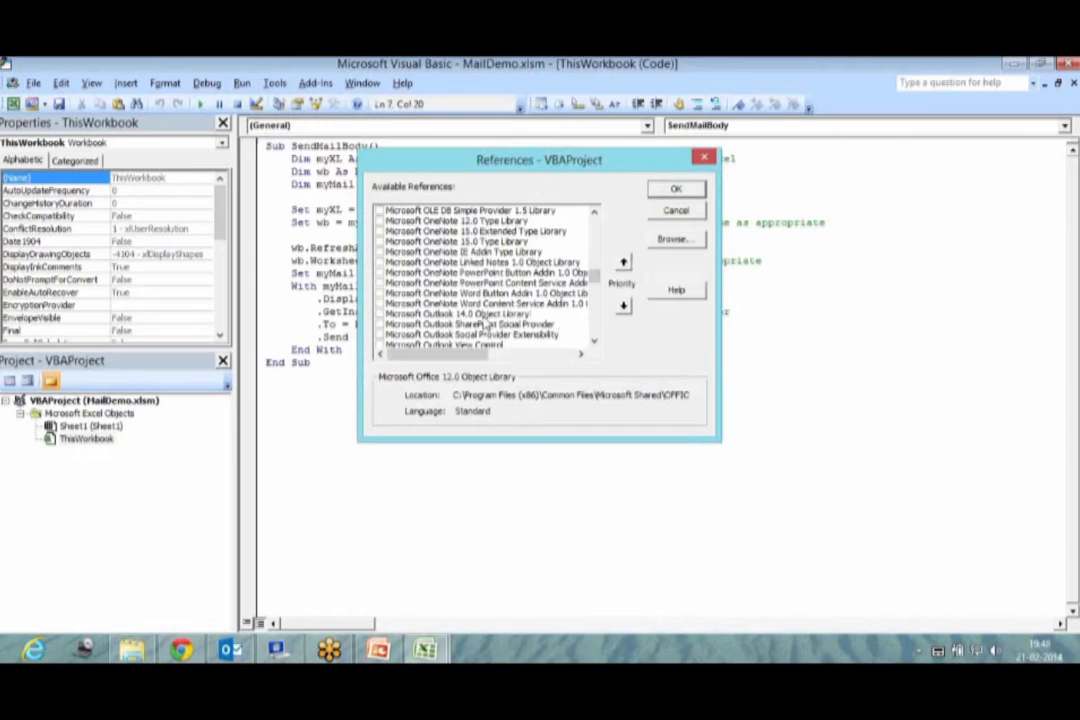
{"action": "left_click", "coordinate": [380, 314]}
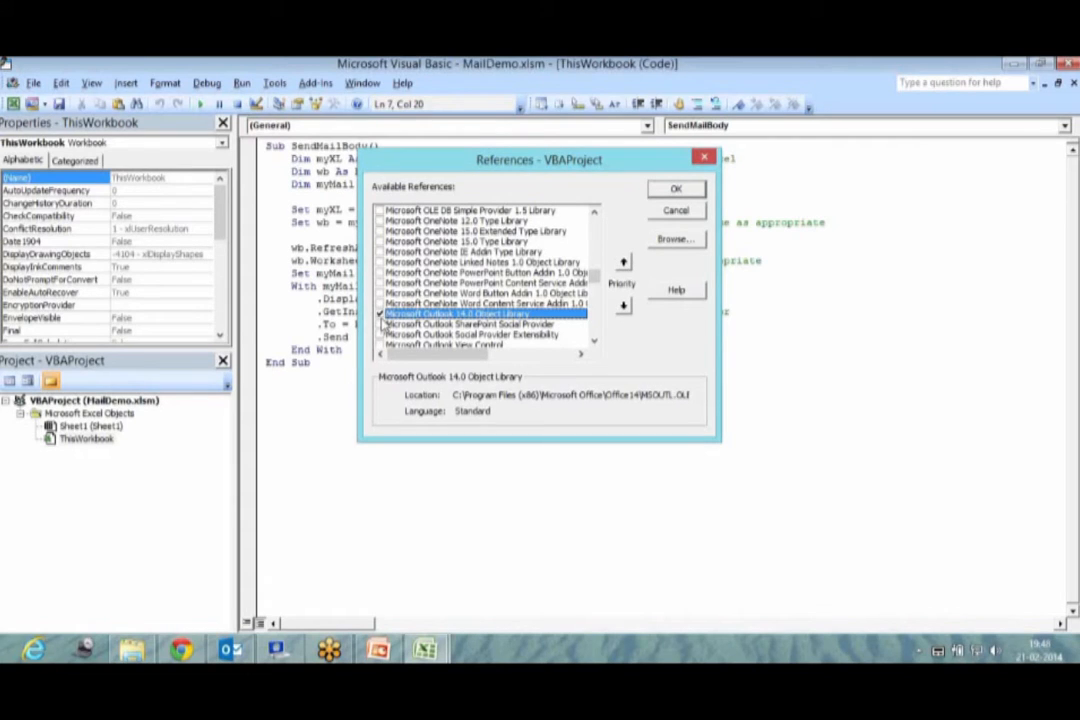
{"action": "left_click", "coordinate": [677, 190]}
{"action": "left_click", "coordinate": [274, 83]}
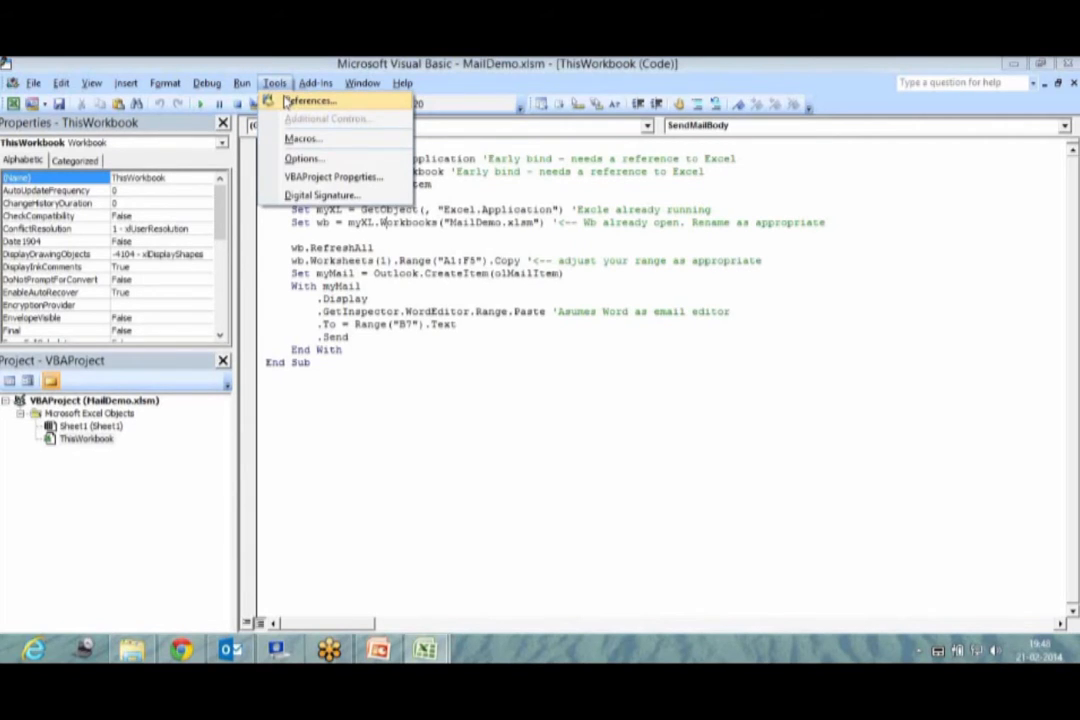
{"action": "left_click", "coordinate": [290, 101]}
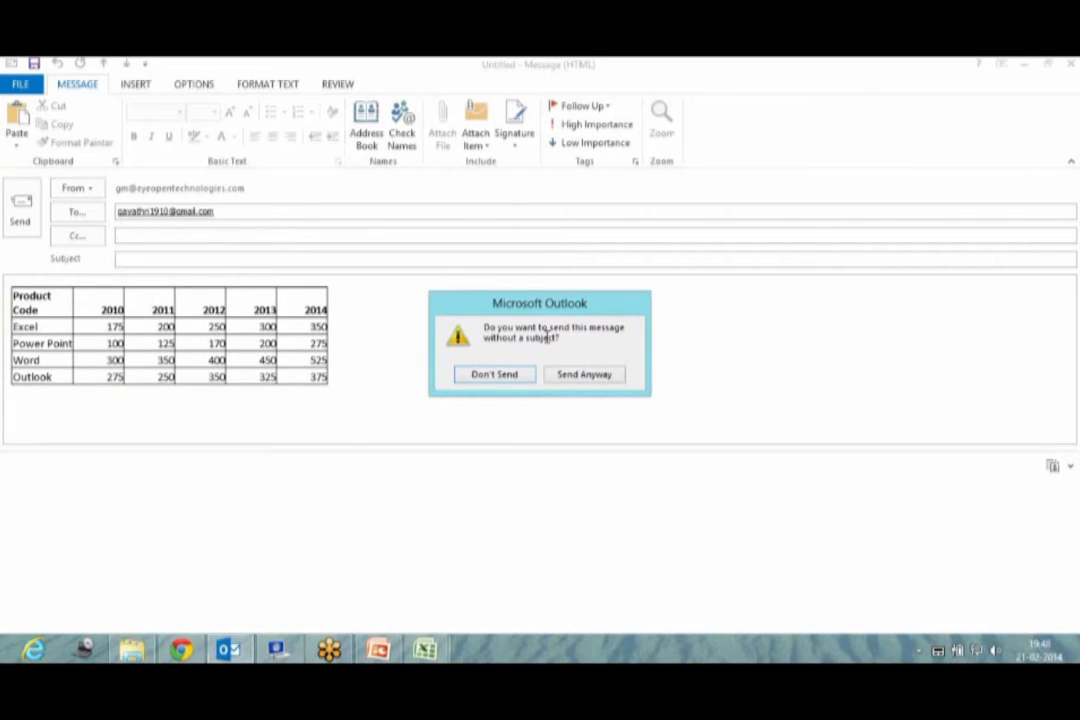
Run SendMailBody, send the generated message without a subject, and switch to Outlook to check the mailbox
{"action": "left_click", "coordinate": [581, 375]}
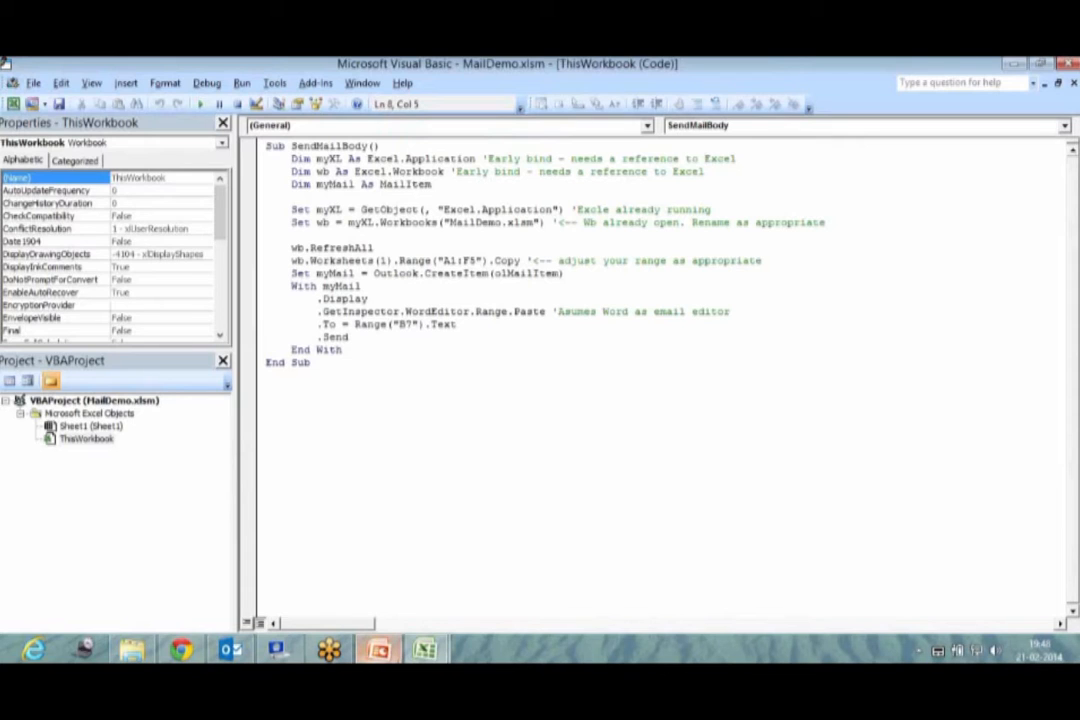
{"action": "left_click", "coordinate": [379, 650]}
{"action": "left_click", "coordinate": [231, 650]}
Return to the MailDemo.xlsm workbook in Excel and close it
{"action": "mouse_move", "coordinate": [425, 650]}
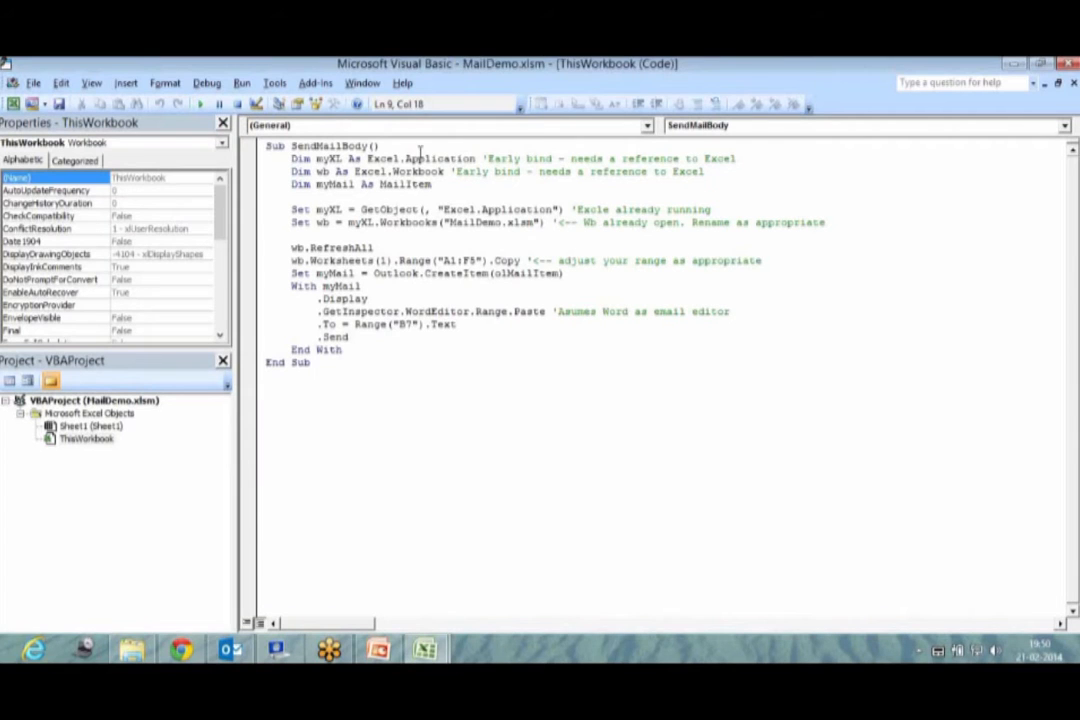
{"action": "double_click", "coordinate": [413, 64]}
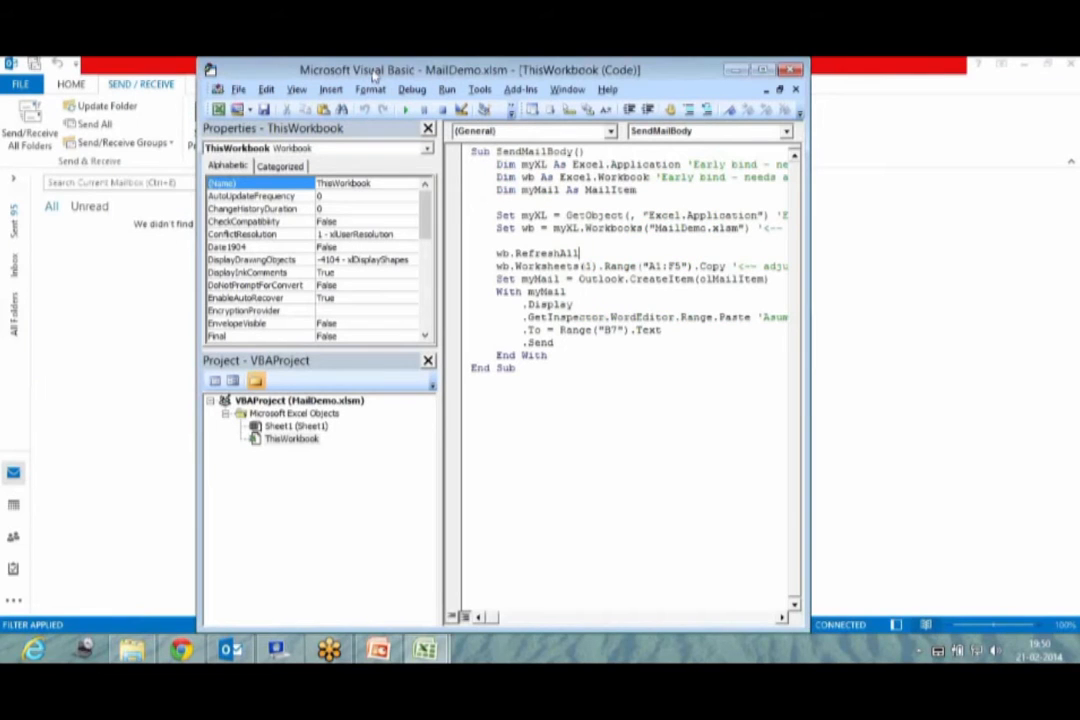
{"action": "double_click", "coordinate": [410, 63]}
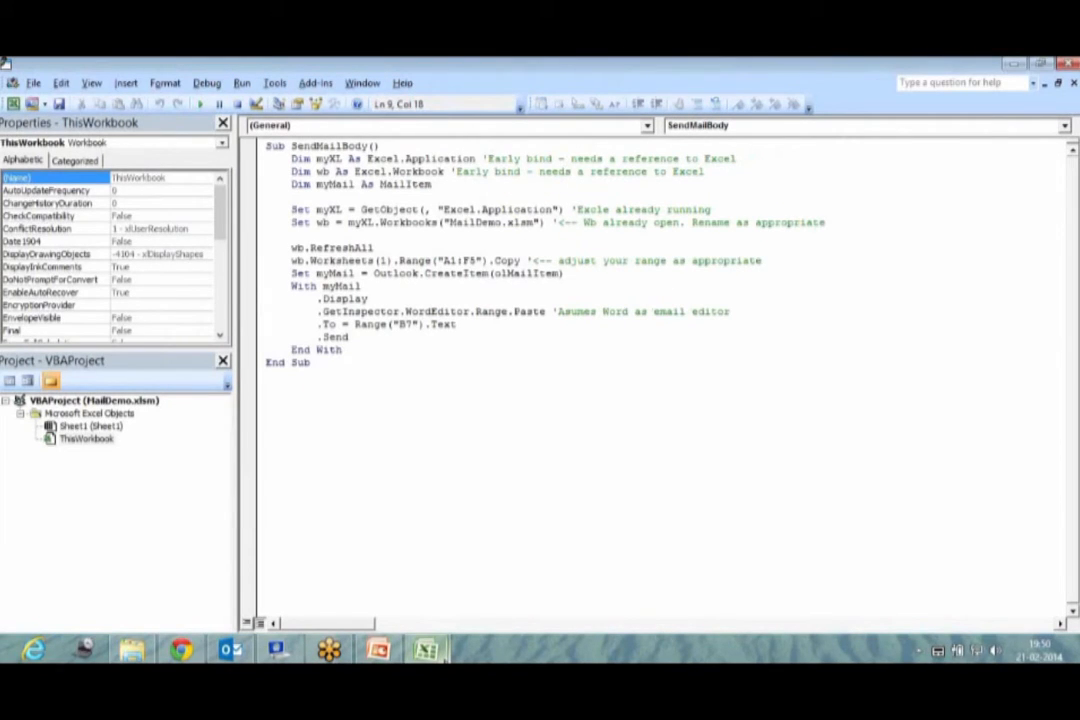
{"action": "mouse_move", "coordinate": [426, 650]}
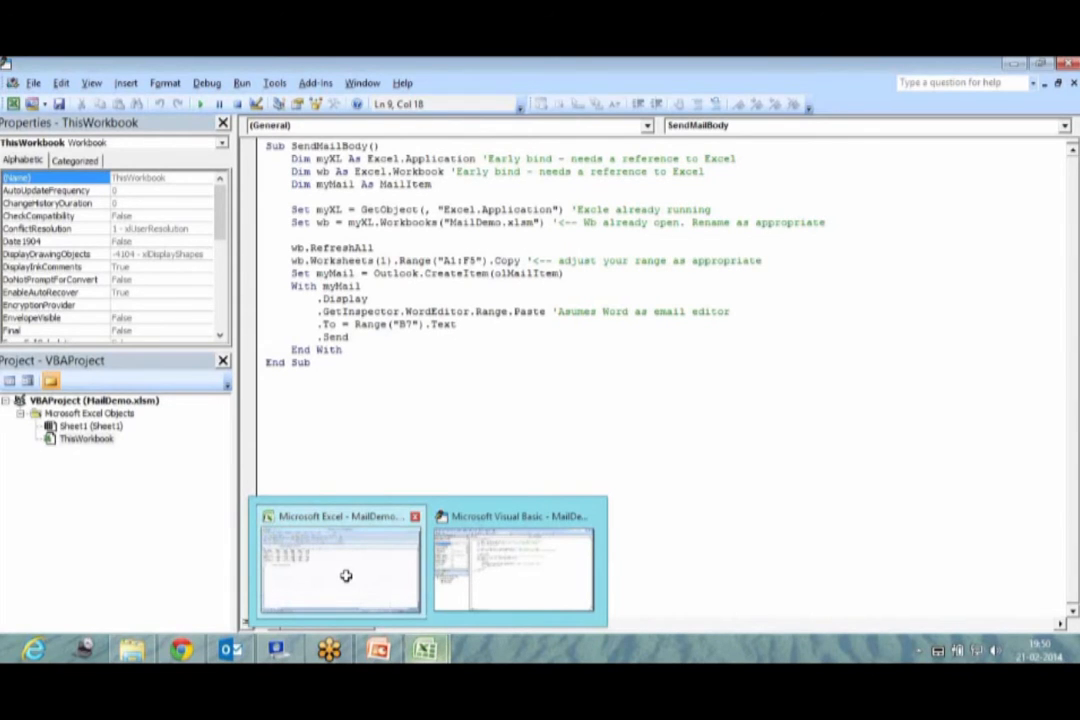
{"action": "left_click", "coordinate": [346, 576]}
{"action": "left_click", "coordinate": [545, 392]}
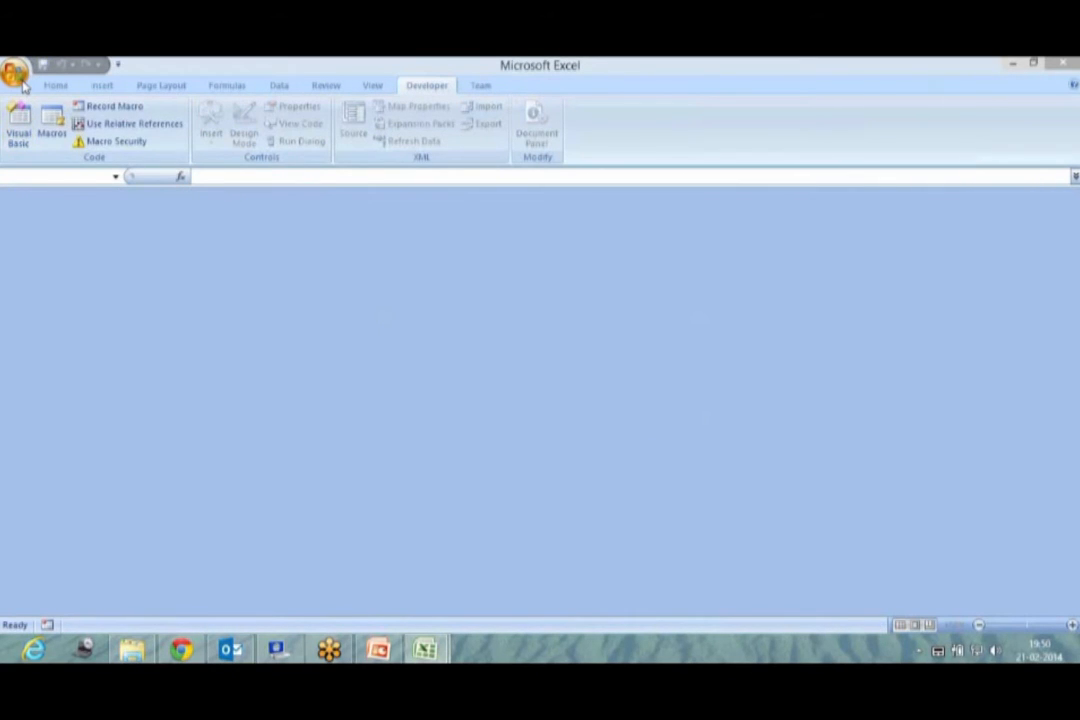
{"action": "left_click", "coordinate": [20, 80]}
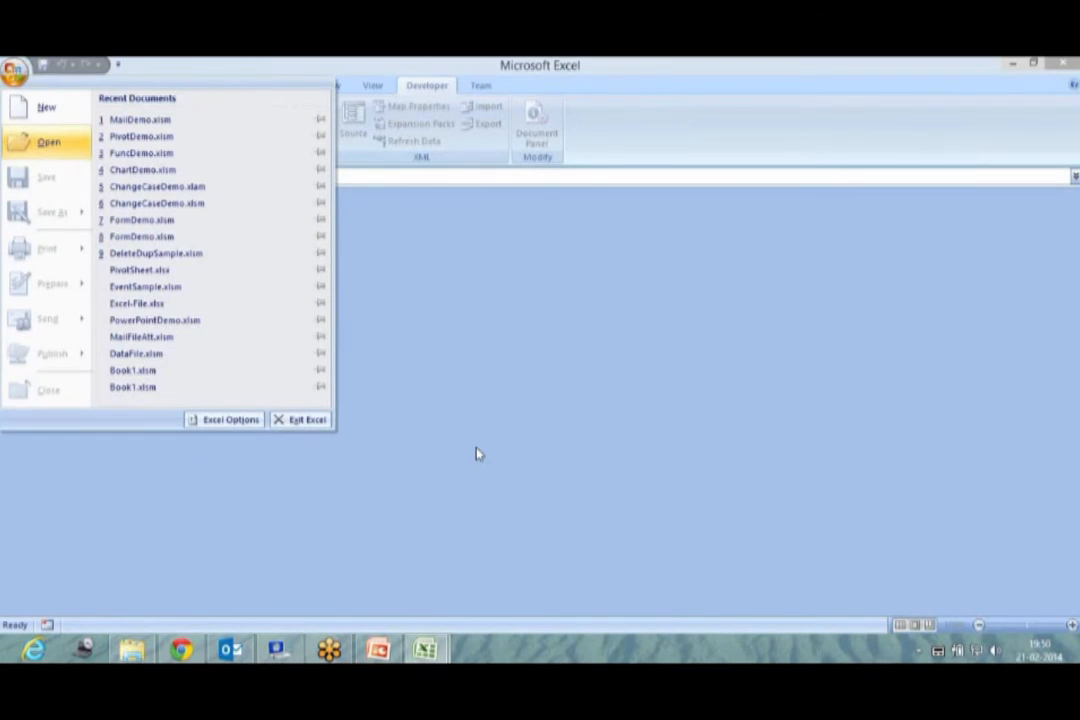
{"action": "key", "text": "ctrl+o"}
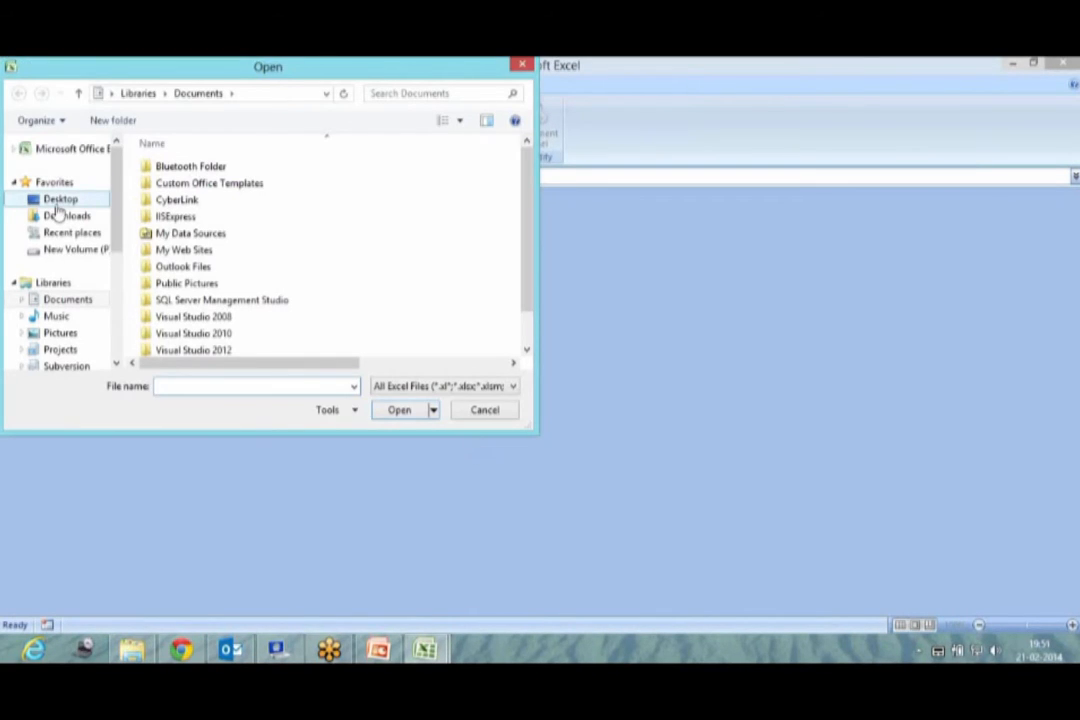
{"action": "left_click", "coordinate": [60, 200]}
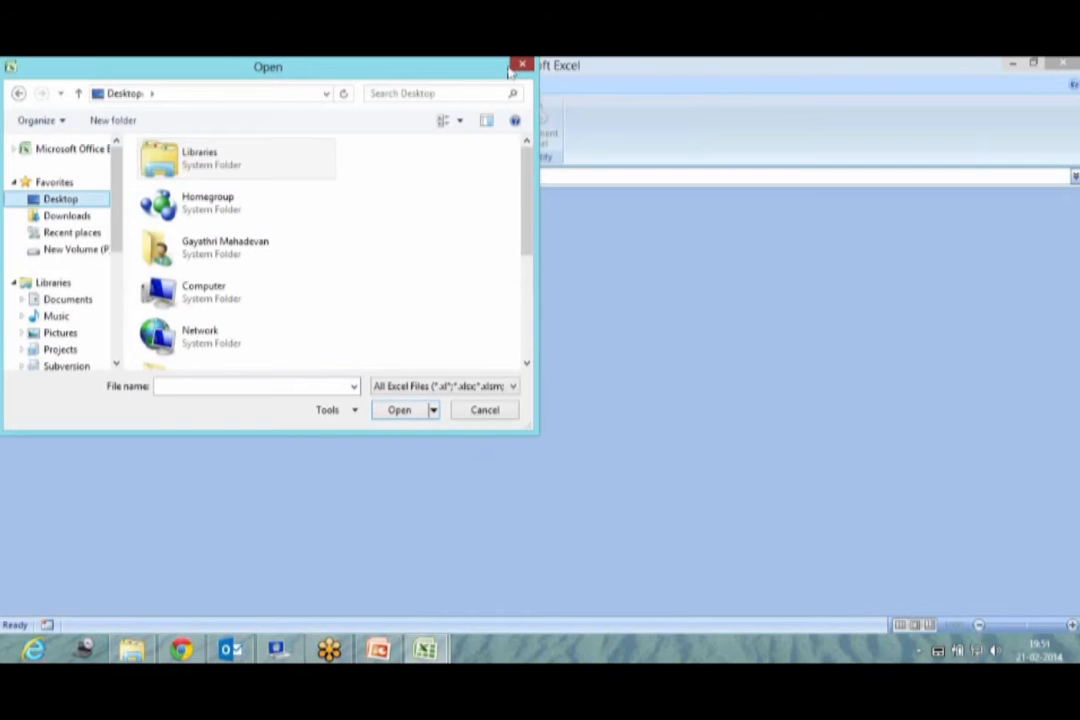
{"action": "left_click", "coordinate": [519, 66]}
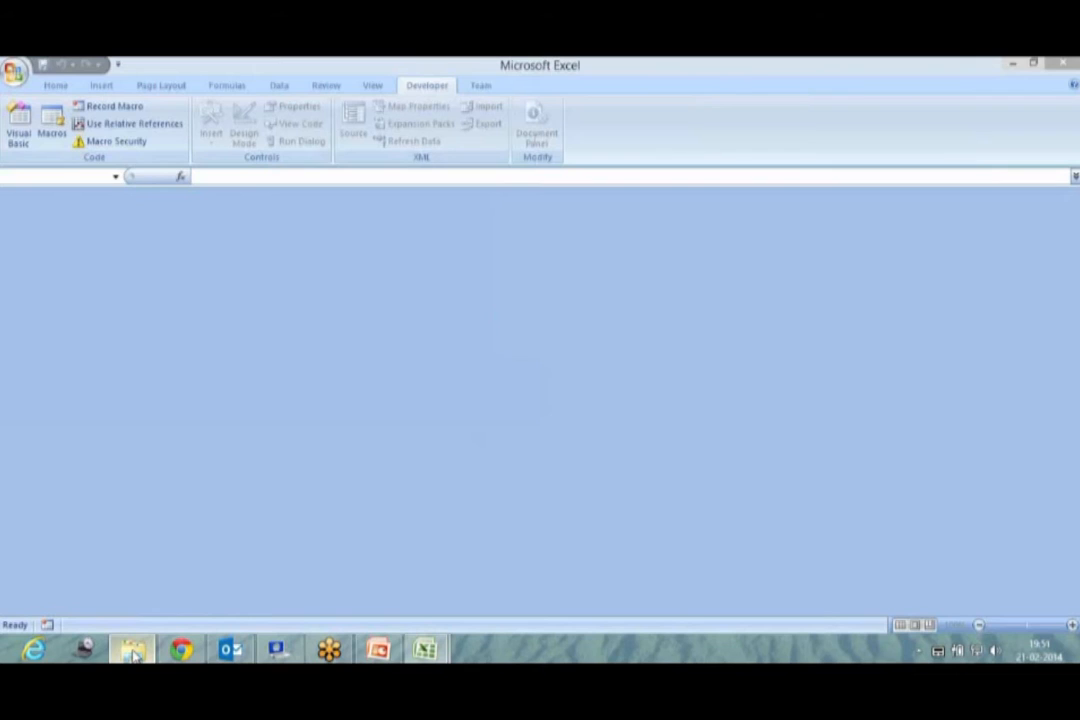
Open MailFileAtt.xlsm from the VBA folder in File Explorer and display its ThisWorkbook code in the Visual Basic editor
{"action": "left_click", "coordinate": [133, 652]}
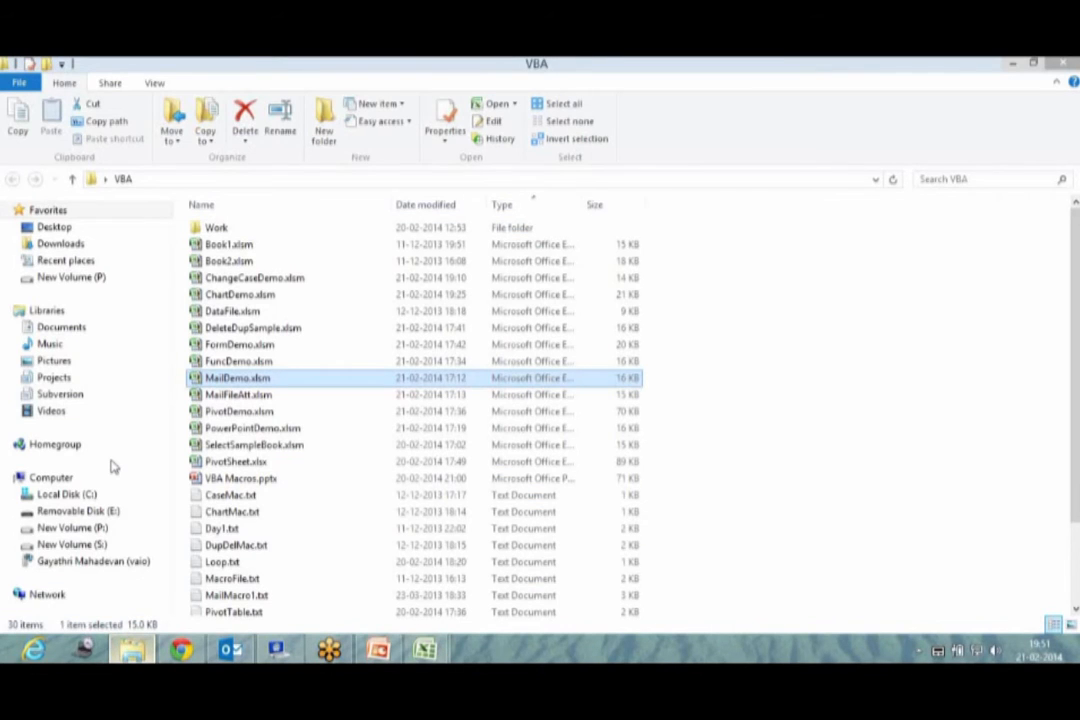
{"action": "double_click", "coordinate": [238, 394]}
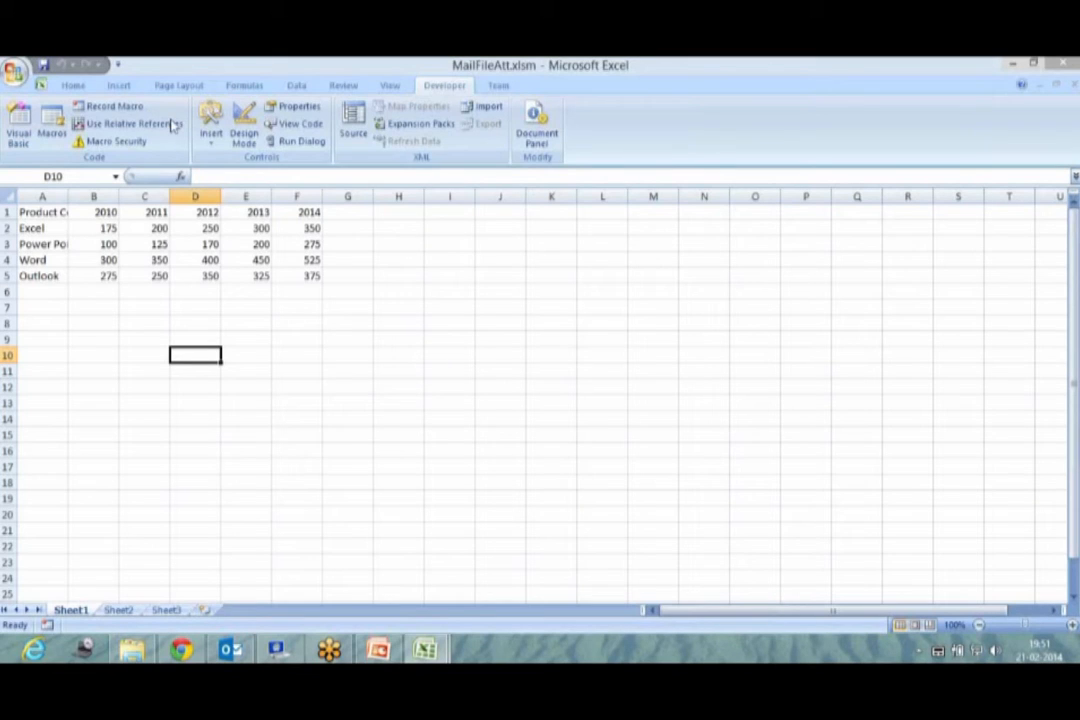
{"action": "left_click", "coordinate": [20, 133]}
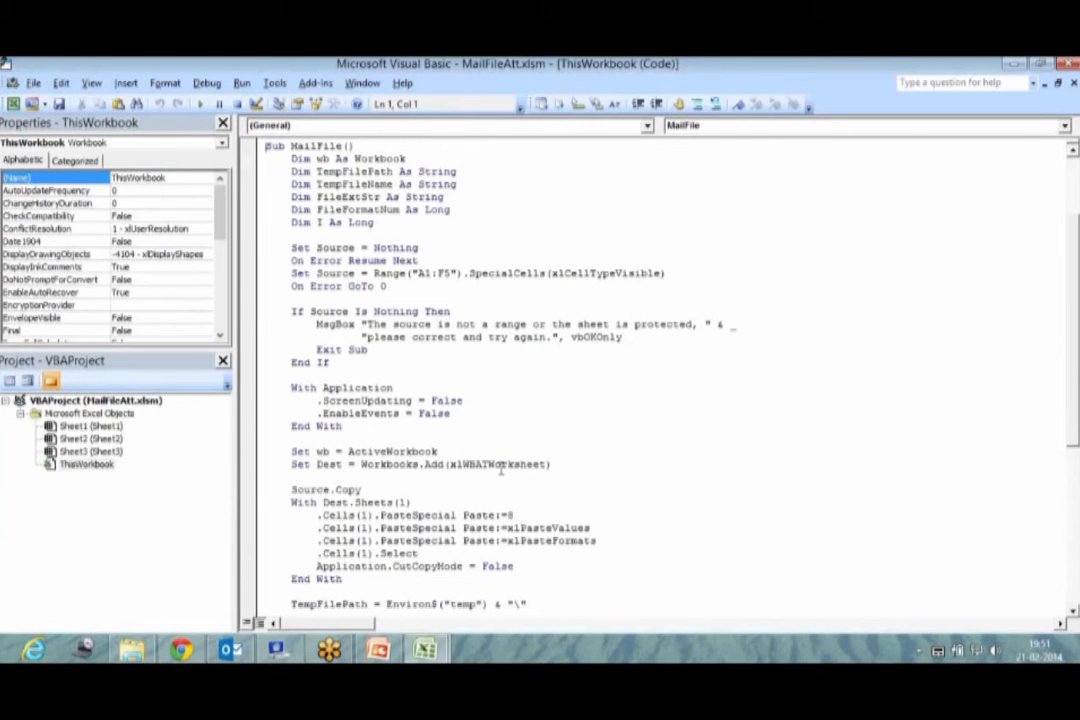
Look through the whole MailFile macro, from its declarations to the SendMail loop and closing statements
{"action": "scroll", "coordinate": [500, 466], "scroll_direction": "down", "scroll_amount": 5}
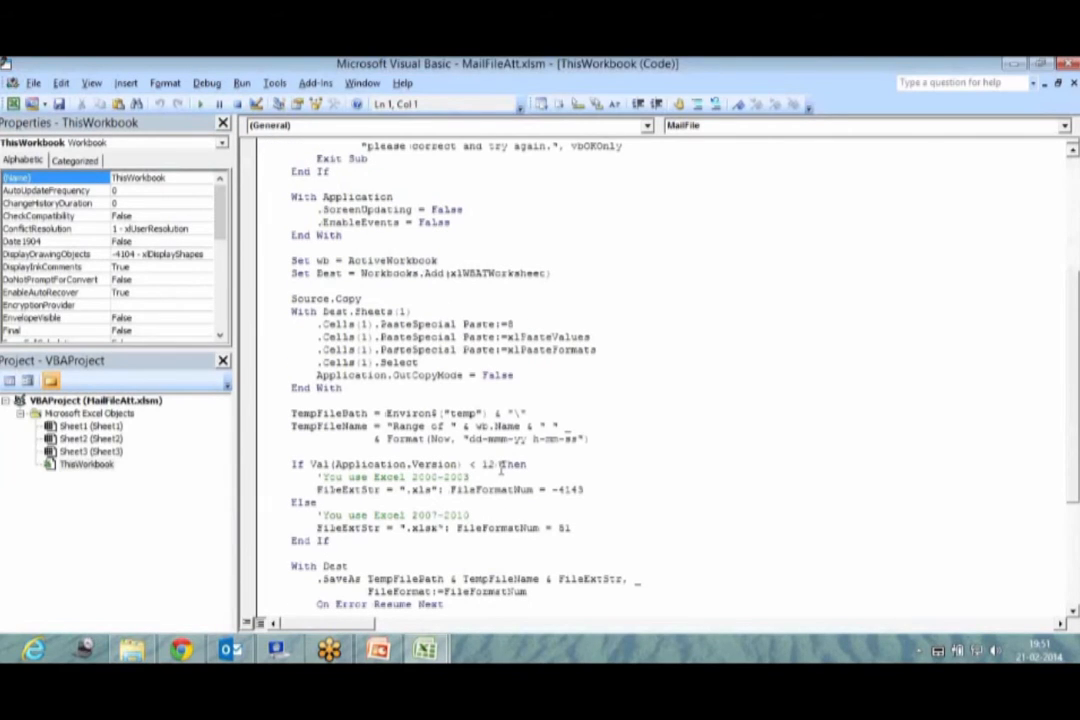
{"action": "scroll", "coordinate": [500, 467], "scroll_direction": "down", "scroll_amount": 1}
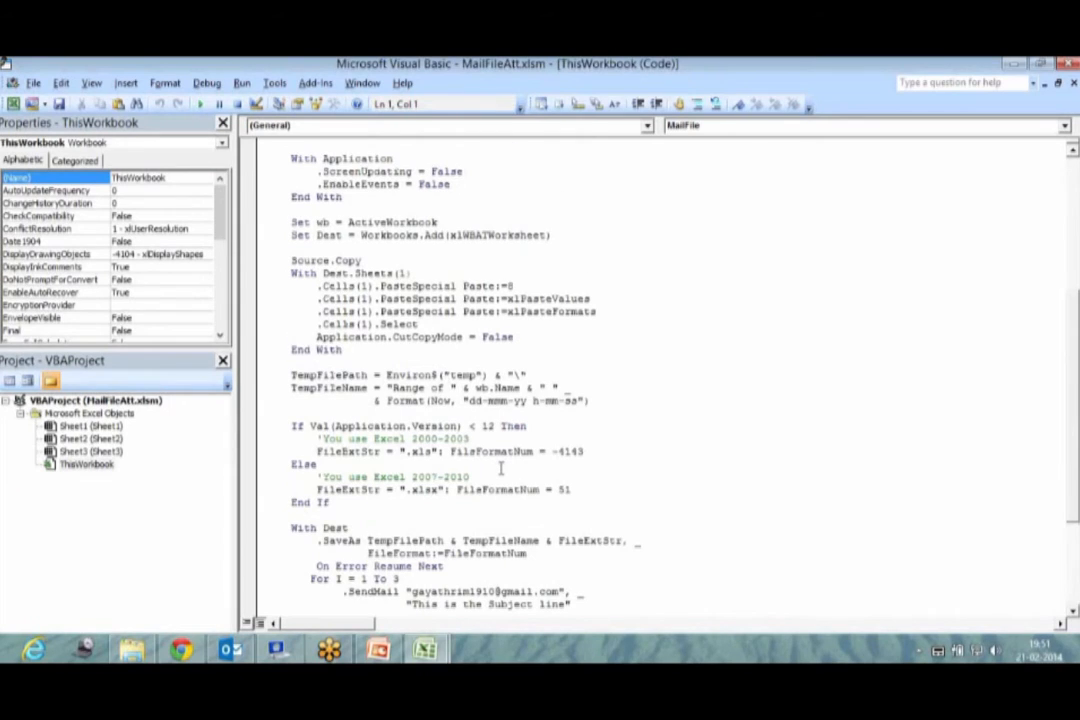
{"action": "scroll", "coordinate": [500, 467], "scroll_direction": "down", "scroll_amount": 2}
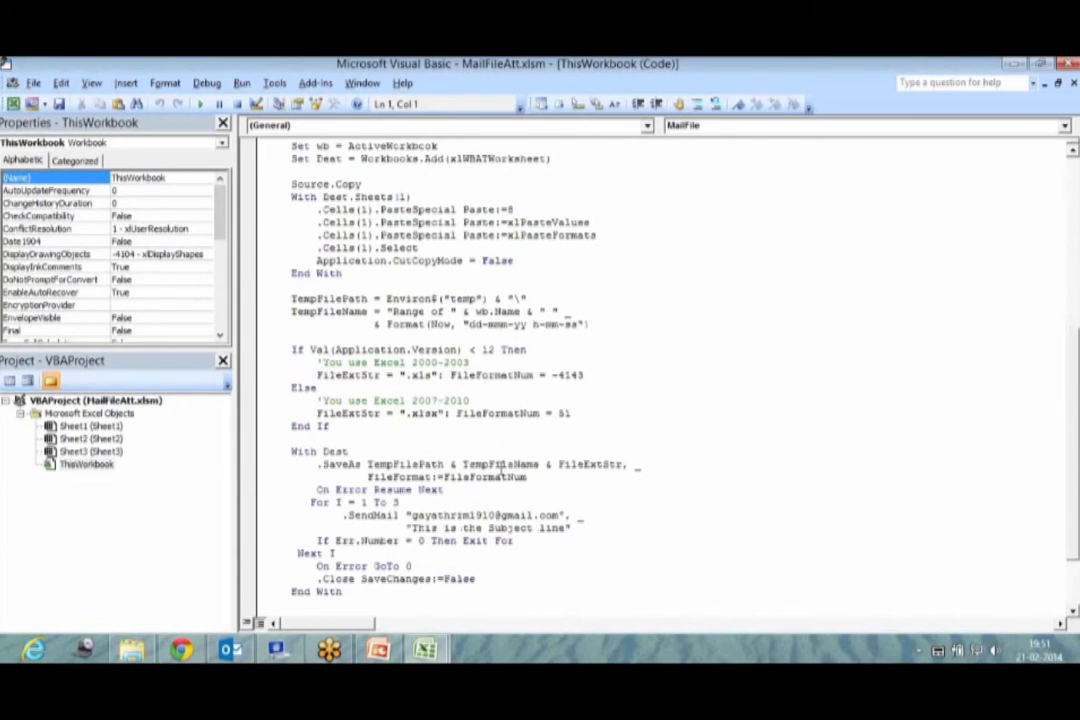
{"action": "scroll", "coordinate": [500, 467], "scroll_direction": "down", "scroll_amount": 1}
{"action": "scroll", "coordinate": [500, 467], "scroll_direction": "up", "scroll_amount": 9}
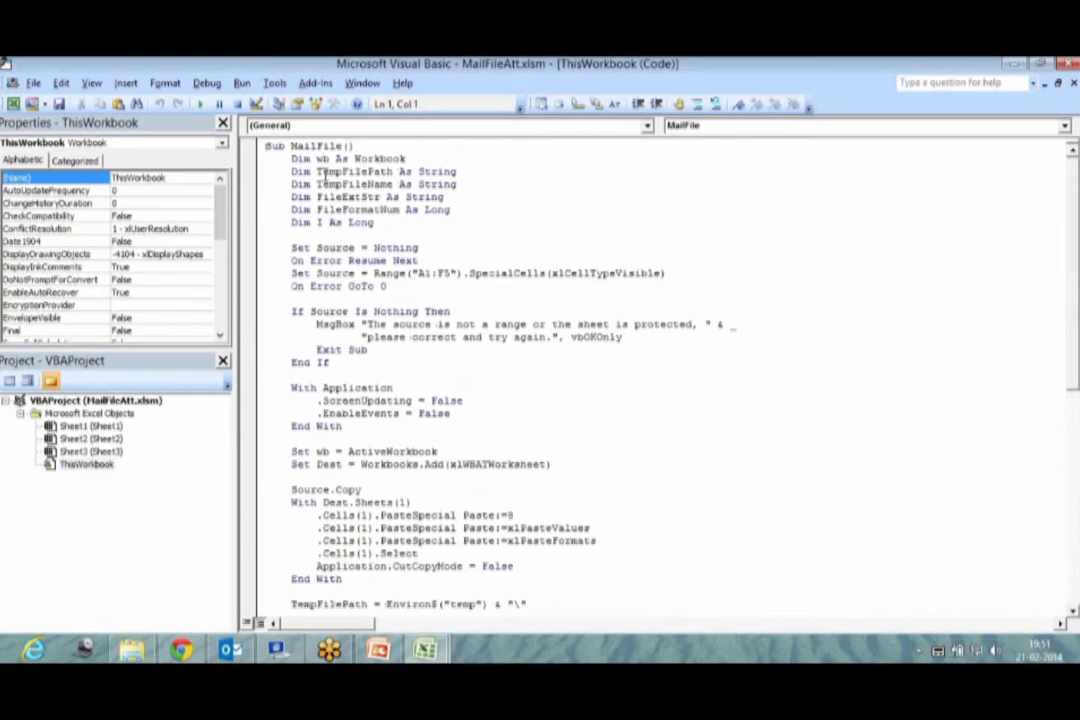
Review the MailFile declarations of TempFilePath, TempFileName, FileExtStr and FileFormatNum and the code that assigns them
{"action": "left_click", "coordinate": [350, 190]}
{"action": "left_click_drag", "start_coordinate": [331, 186], "coordinate": [388, 187]}
{"action": "left_click", "coordinate": [304, 199]}
{"action": "left_click", "coordinate": [374, 207]}
{"action": "scroll", "coordinate": [292, 490], "scroll_direction": "down", "scroll_amount": 6}
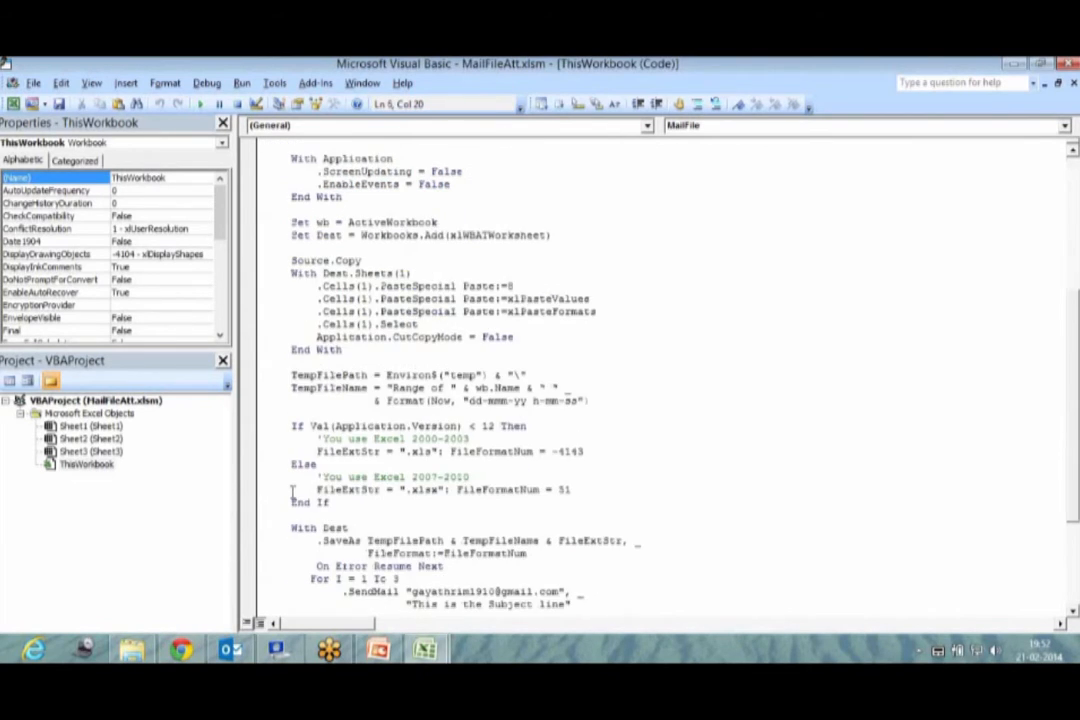
Examine the MailFile code down to End Sub and the block of Dim declarations at its start
{"action": "scroll", "coordinate": [293, 492], "scroll_direction": "down", "scroll_amount": 1}
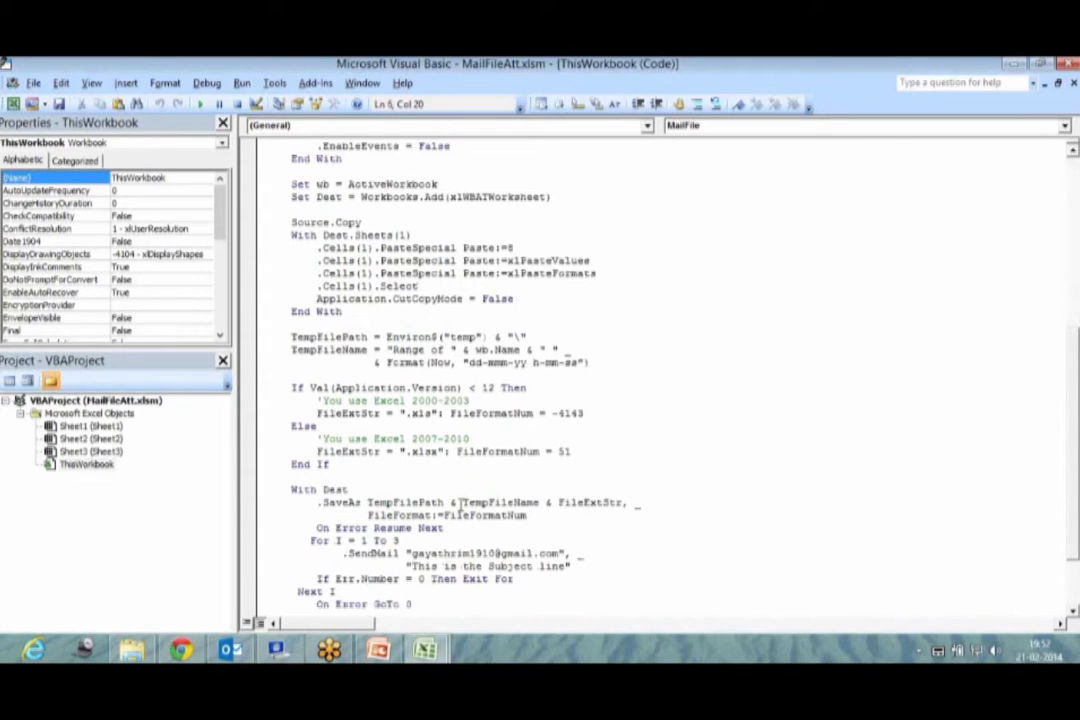
{"action": "scroll", "coordinate": [462, 503], "scroll_direction": "down", "scroll_amount": 4}
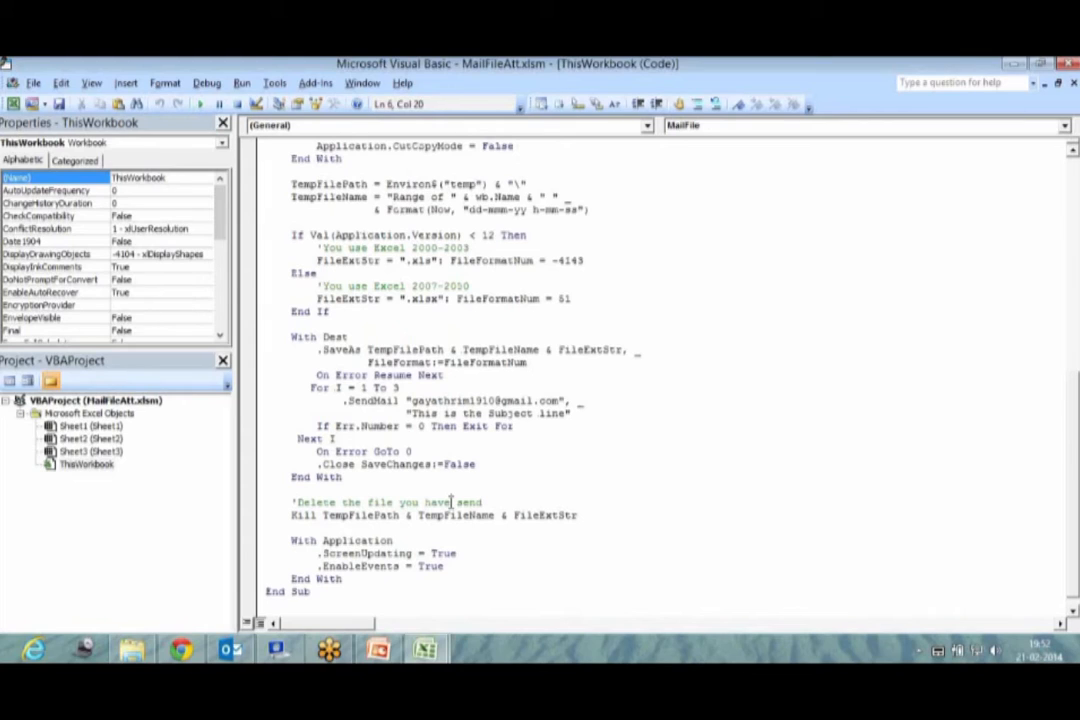
{"action": "scroll", "coordinate": [452, 502], "scroll_direction": "down", "scroll_amount": 1}
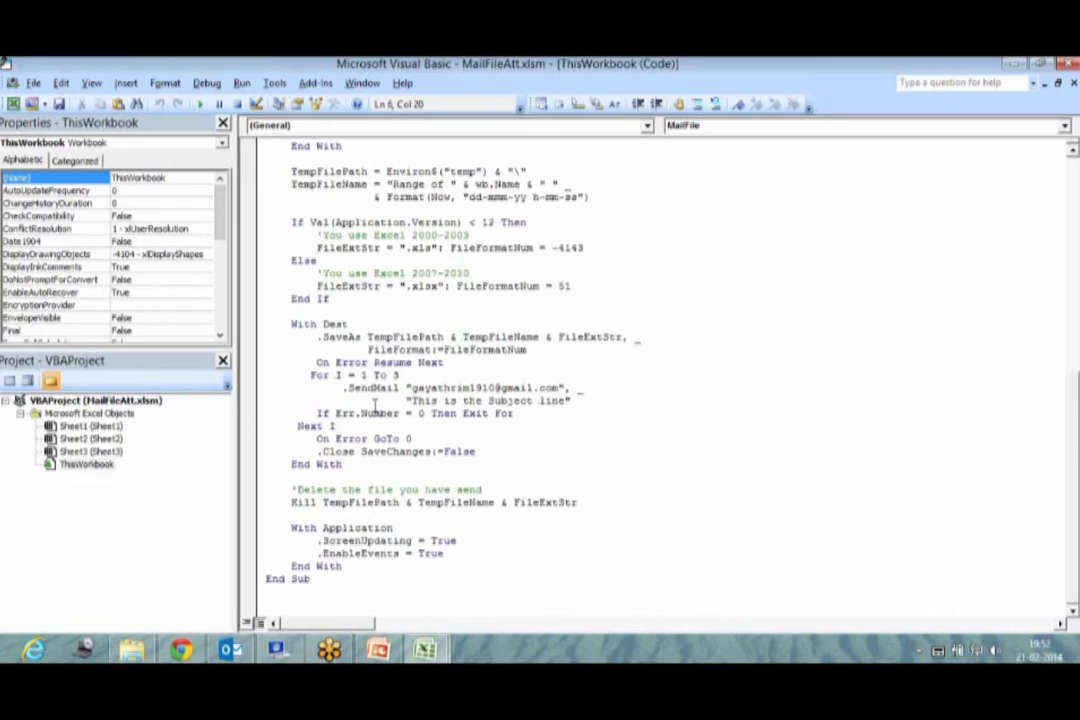
{"action": "scroll", "coordinate": [375, 405], "scroll_direction": "up", "scroll_amount": 10}
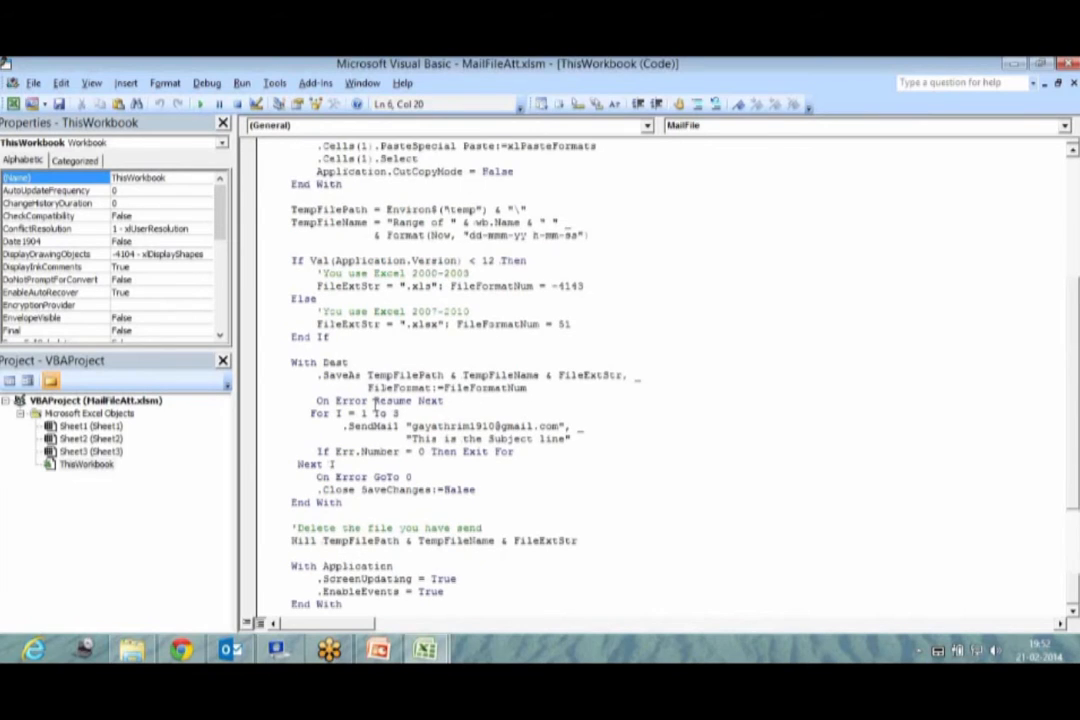
{"action": "left_click_drag", "start_coordinate": [264, 158], "coordinate": [375, 222]}
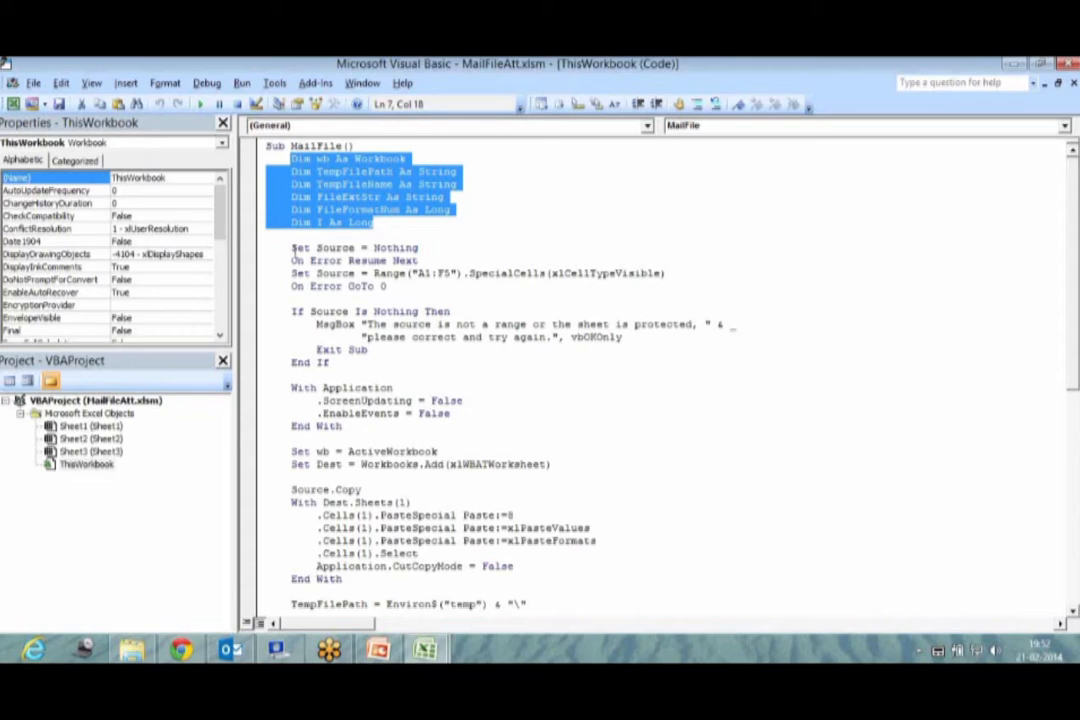
Examine the Set Source = Nothing line and the On Error statements surrounding the Range("A1:F5") assignment
{"action": "left_click", "coordinate": [318, 247]}
{"action": "double_click", "coordinate": [333, 247]}
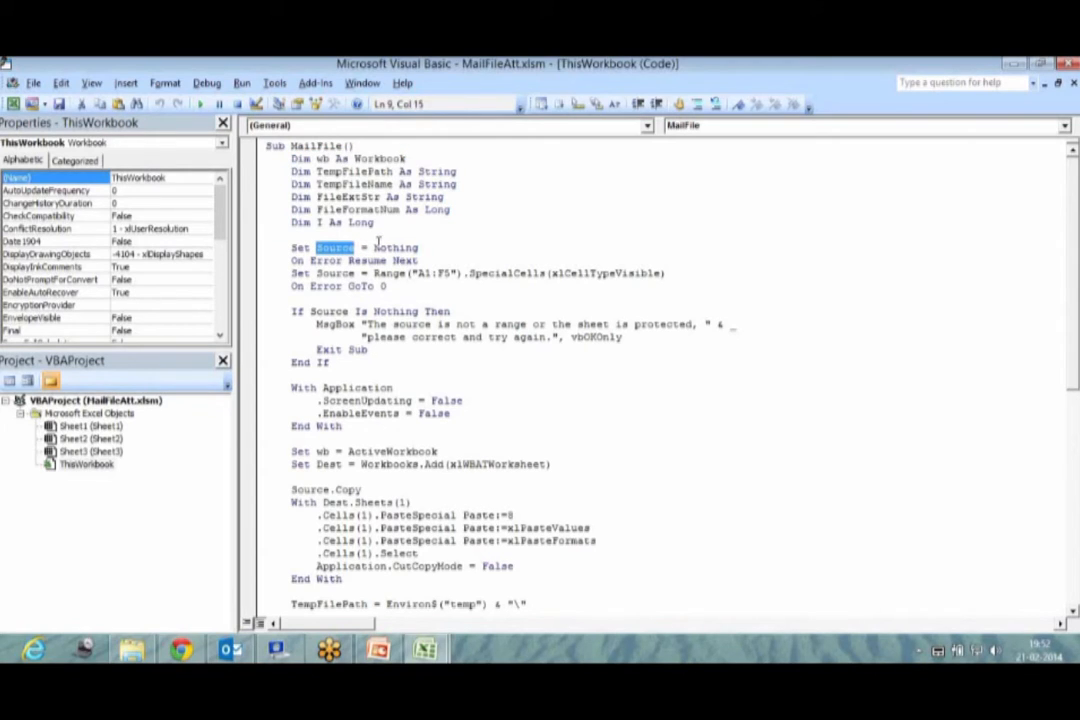
{"action": "left_click", "coordinate": [376, 247]}
{"action": "left_click", "coordinate": [460, 250]}
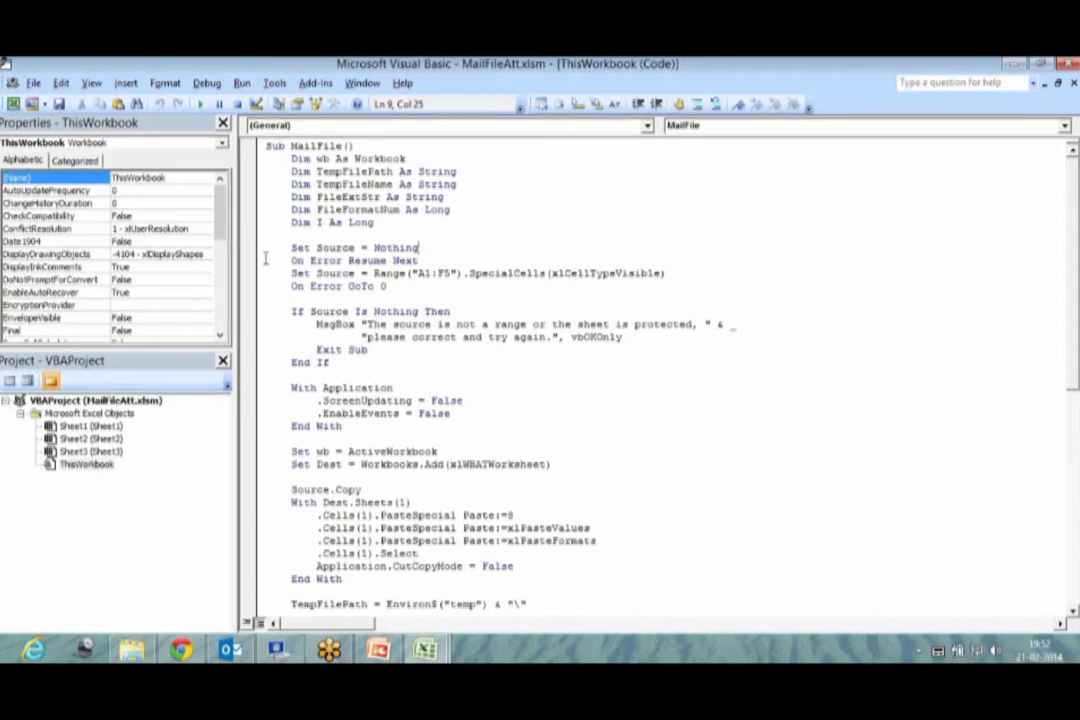
{"action": "left_click_drag", "start_coordinate": [291, 260], "coordinate": [420, 261]}
{"action": "key", "text": "shift+Down"}
{"action": "key", "text": "shift+Down"}
{"action": "key", "text": "shift+Down"}
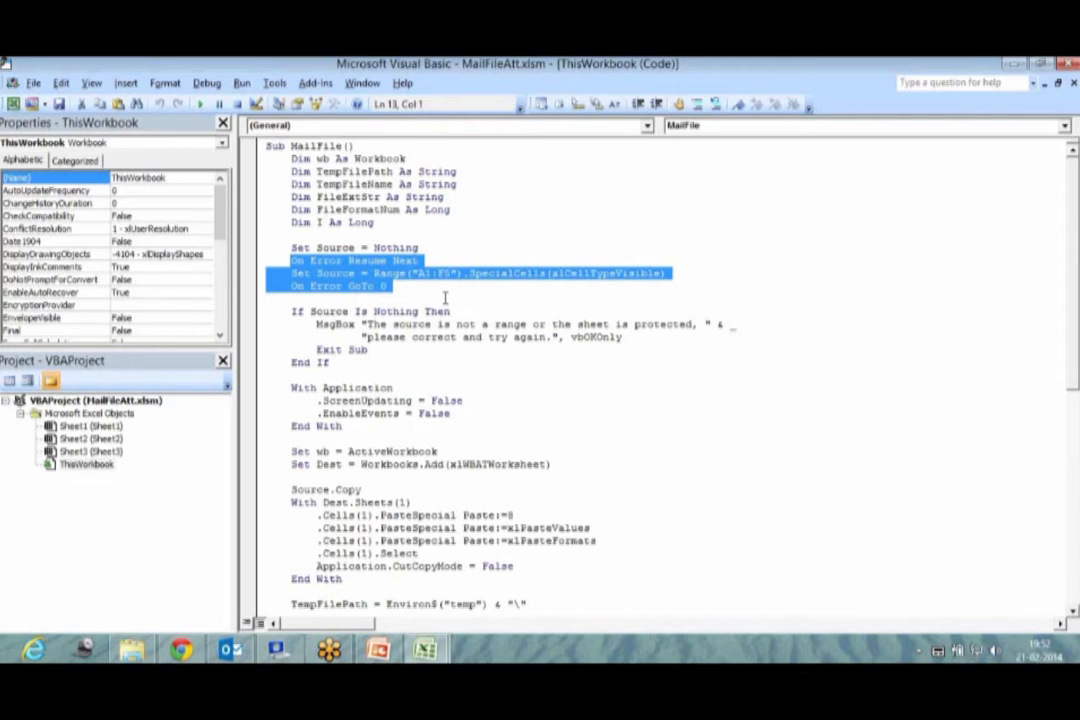
{"action": "left_click", "coordinate": [407, 287]}
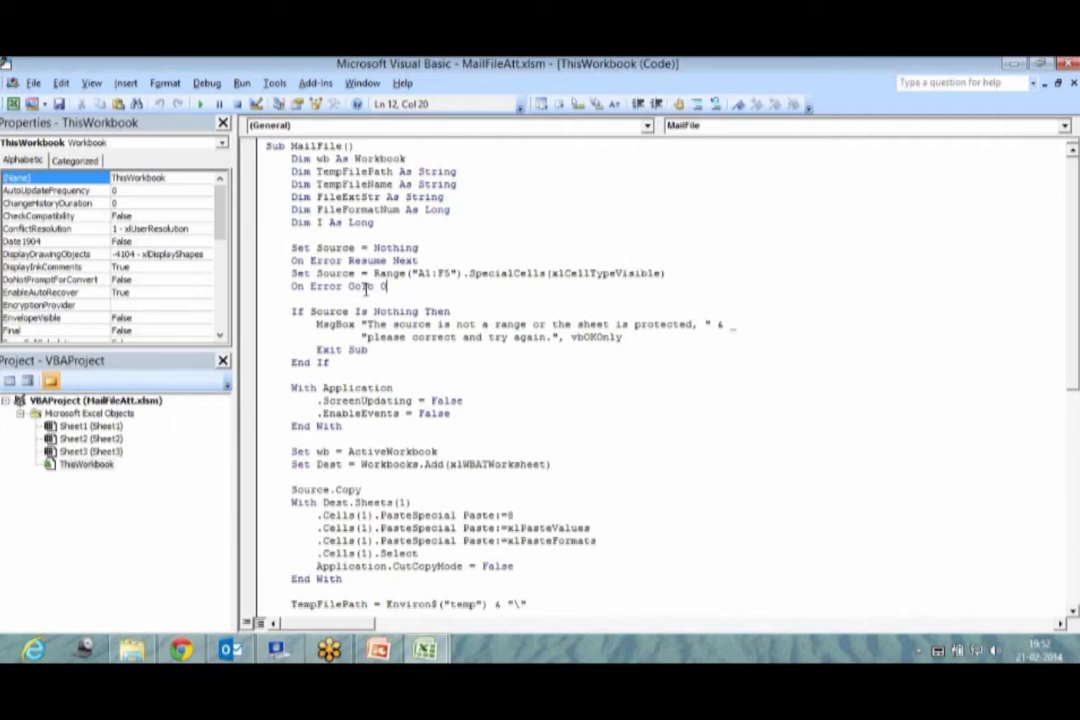
{"action": "left_click_drag", "start_coordinate": [383, 286], "coordinate": [394, 287]}
Read the If Source Is Nothing condition and the text of its MsgBox warning
{"action": "scroll", "coordinate": [396, 352], "scroll_direction": "down", "scroll_amount": 11}
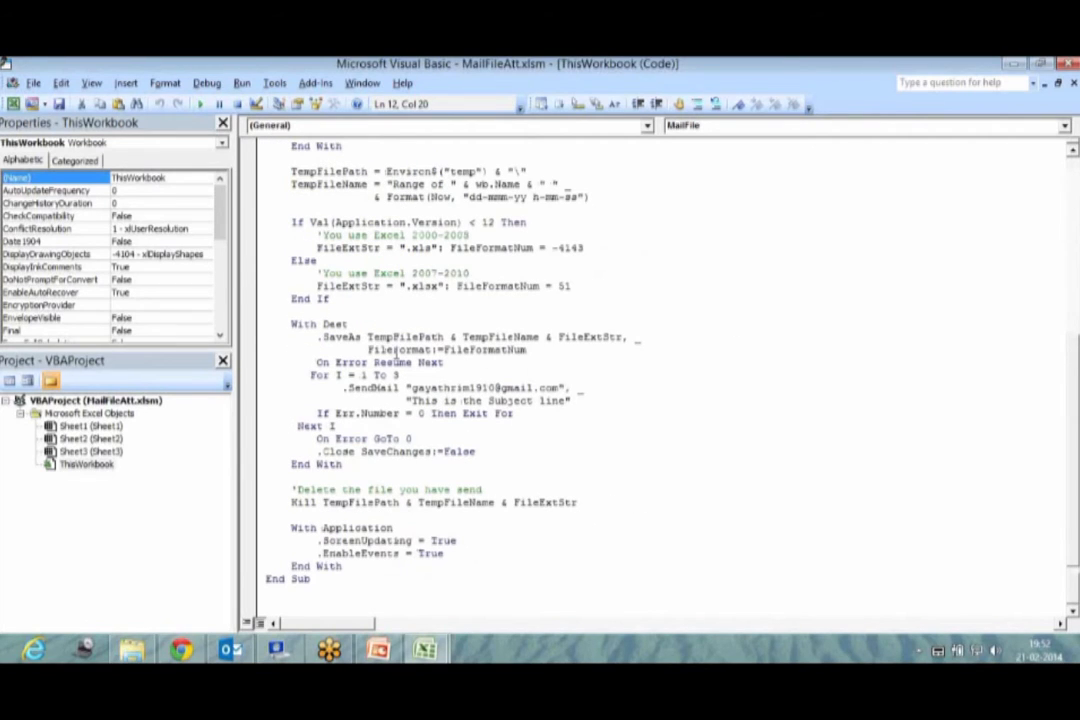
{"action": "scroll", "coordinate": [397, 350], "scroll_direction": "up", "scroll_amount": 2}
{"action": "scroll", "coordinate": [397, 350], "scroll_direction": "up", "scroll_amount": 2}
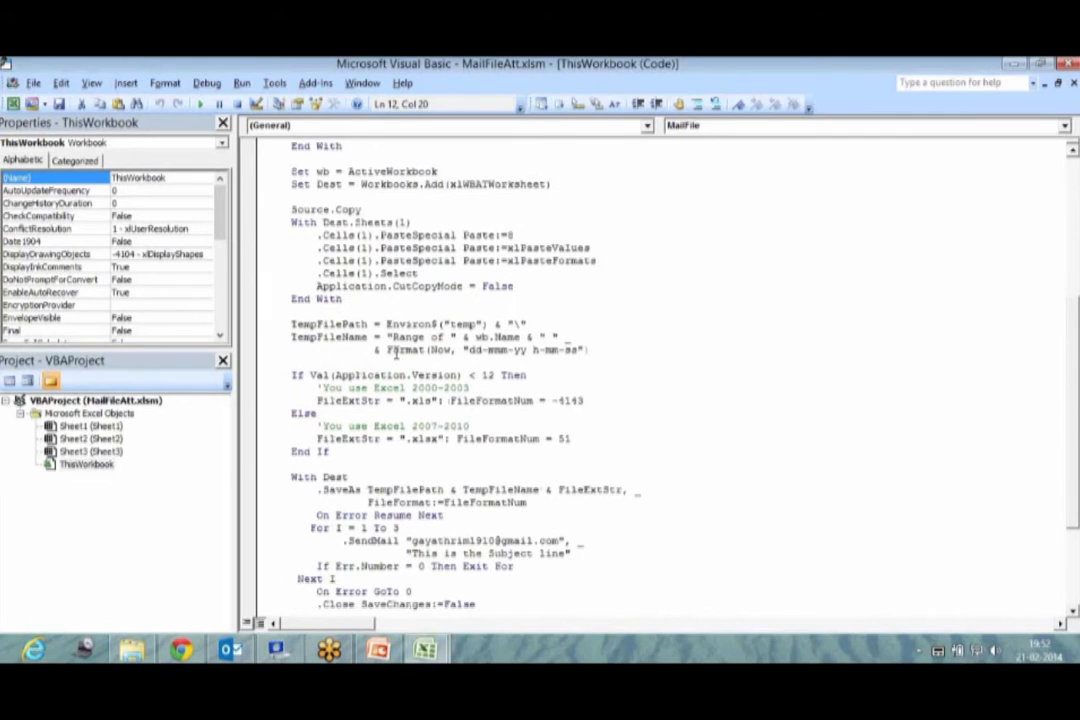
{"action": "scroll", "coordinate": [393, 352], "scroll_direction": "up", "scroll_amount": 3}
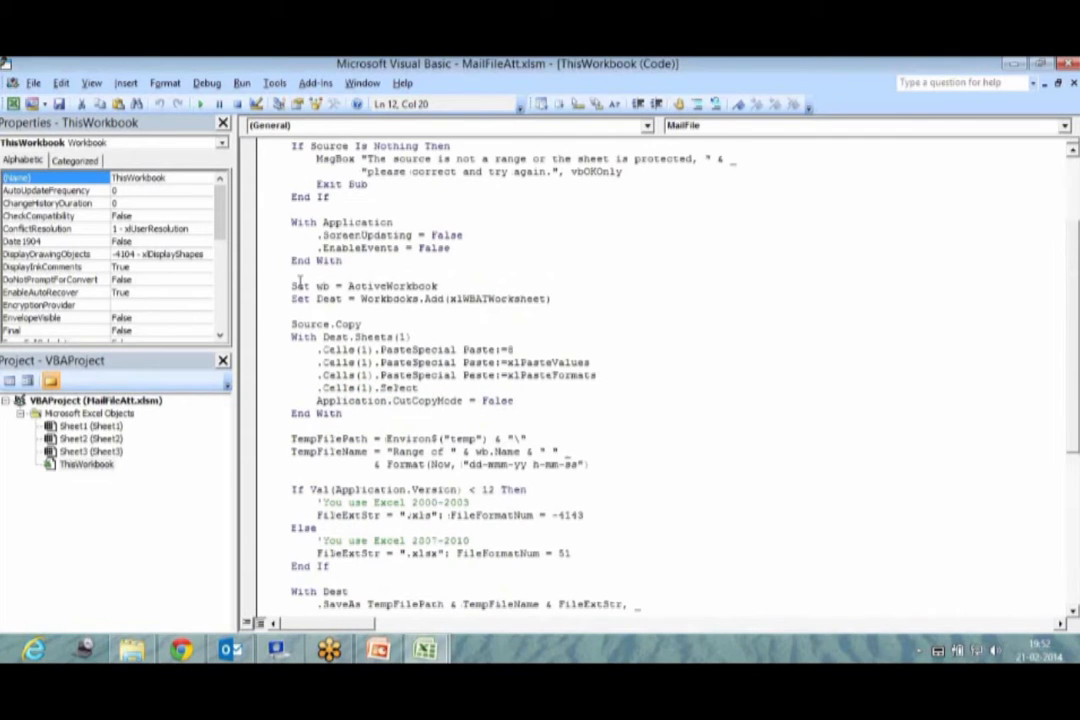
{"action": "scroll", "coordinate": [300, 280], "scroll_direction": "up", "scroll_amount": 2}
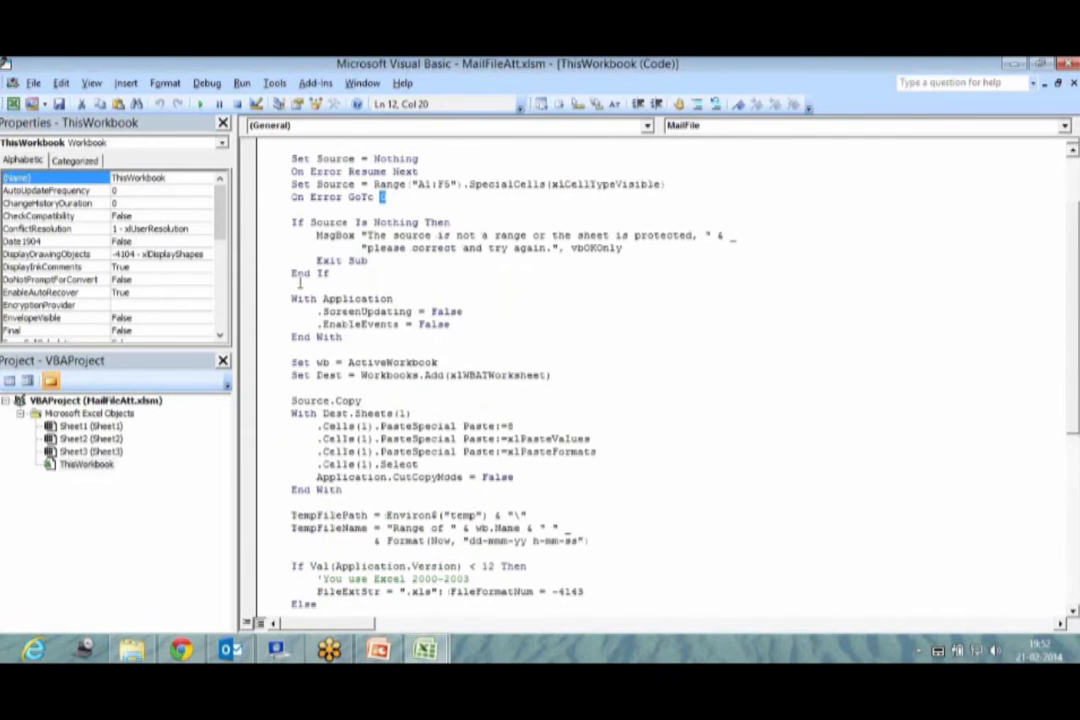
{"action": "scroll", "coordinate": [298, 283], "scroll_direction": "up", "scroll_amount": 2}
{"action": "double_click", "coordinate": [328, 298]}
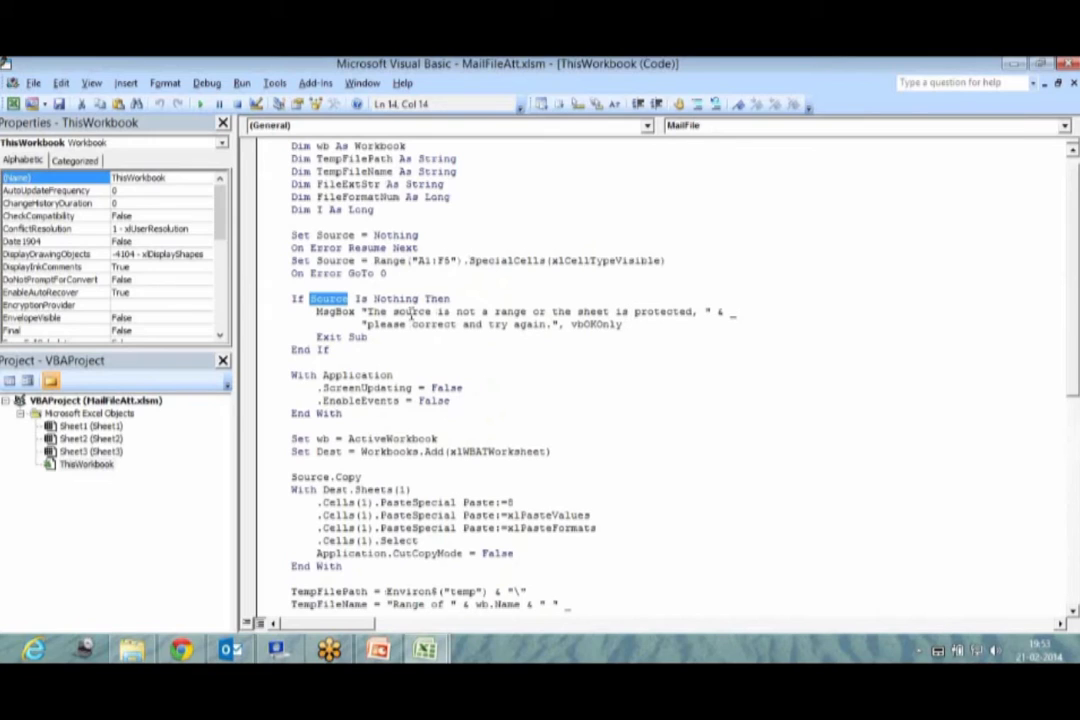
{"action": "left_click_drag", "start_coordinate": [370, 311], "coordinate": [643, 311]}
{"action": "left_click", "coordinate": [643, 311]}
{"action": "key", "text": "Left"}
{"action": "key", "text": "Left"}
{"action": "key", "text": "Left"}
{"action": "key", "text": "Left"}
{"action": "key", "text": "Left"}
{"action": "key", "text": "Left"}
{"action": "key", "text": "Left"}
{"action": "key", "text": "Left"}
{"action": "key", "text": "Left"}
{"action": "key", "text": "Left"}
{"action": "key", "text": "Left"}
{"action": "key", "text": "Left"}
{"action": "key", "text": "Left"}
{"action": "key", "text": "Left"}
{"action": "key", "text": "Left"}
{"action": "key", "text": "Left"}
{"action": "key", "text": "Left"}
{"action": "key", "text": "Left"}
{"action": "key", "text": "Left"}
{"action": "key", "text": "Left"}
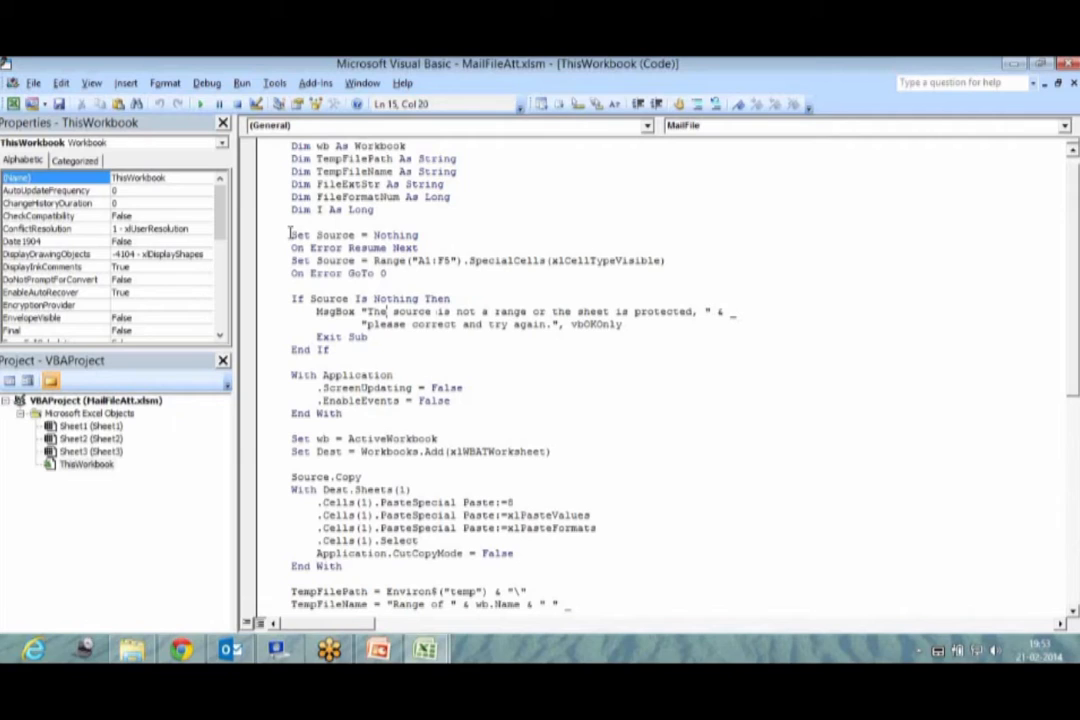
Compare the Source = Nothing and Range("A1:F5").SpecialCells(xlCellTypeVisible) assignments with the If Source Is Nothing block that checks them
{"action": "left_click", "coordinate": [291, 235]}
{"action": "key", "text": "shift+Right"}
{"action": "key", "text": "shift+Right"}
{"action": "left_click_drag", "start_coordinate": [291, 261], "coordinate": [690, 264]}
{"action": "left_click", "coordinate": [428, 277]}
{"action": "left_click_drag", "start_coordinate": [287, 234], "coordinate": [418, 240]}
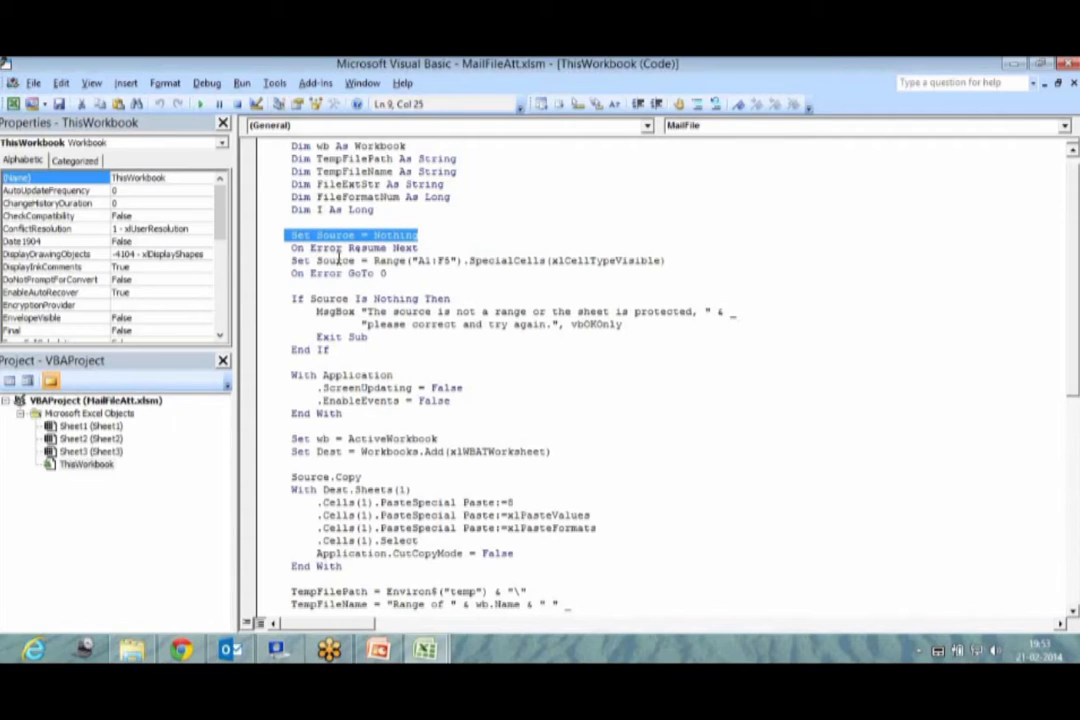
{"action": "left_click_drag", "start_coordinate": [373, 260], "coordinate": [660, 262]}
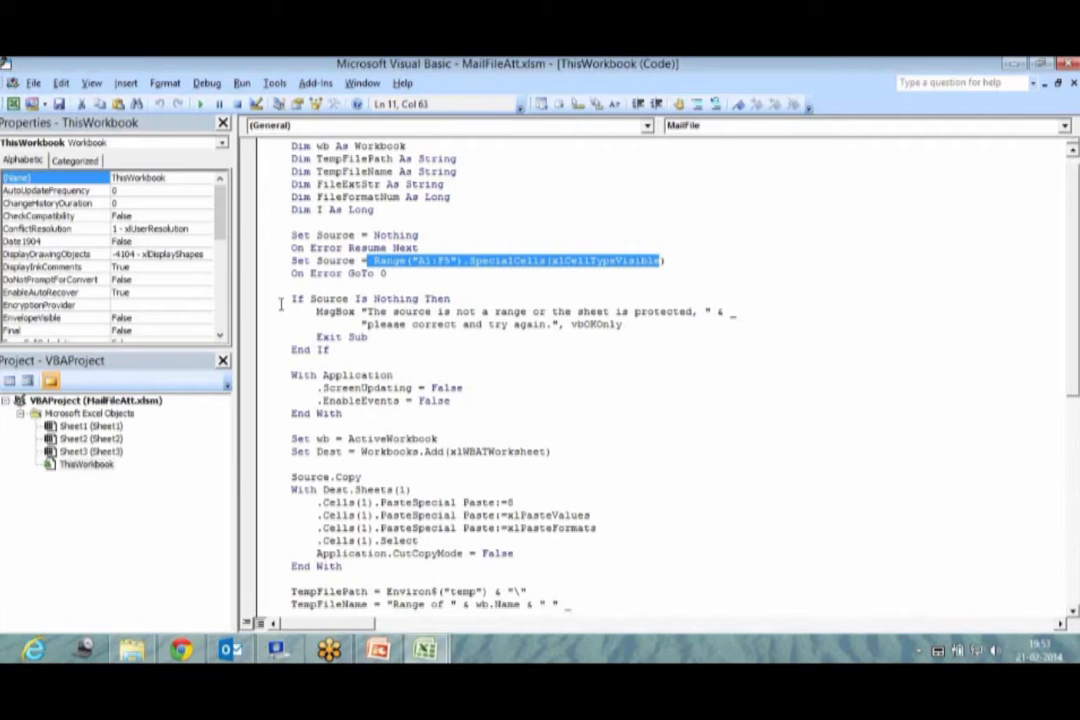
{"action": "left_click_drag", "start_coordinate": [293, 298], "coordinate": [372, 354]}
{"action": "left_click_drag", "start_coordinate": [292, 261], "coordinate": [666, 262]}
{"action": "left_click_drag", "start_coordinate": [292, 298], "coordinate": [345, 349]}
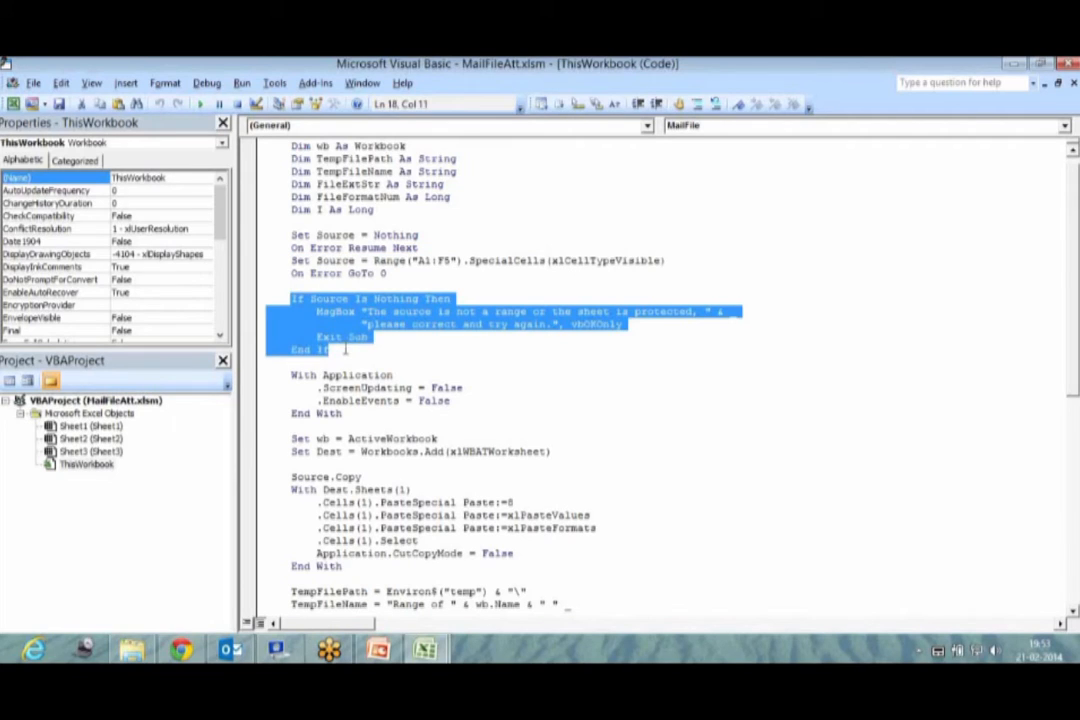
Examine the With Application block that sets ScreenUpdating and EnableEvents to False
{"action": "left_click", "coordinate": [376, 392]}
{"action": "scroll", "coordinate": [376, 392], "scroll_direction": "down", "scroll_amount": 2}
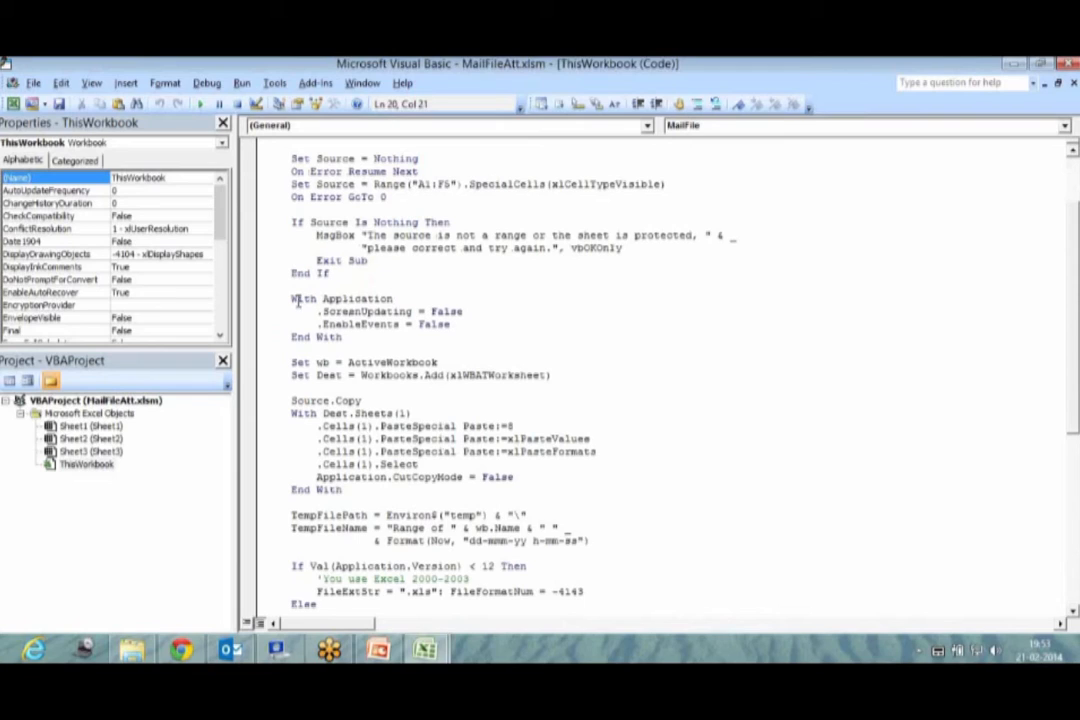
{"action": "left_click_drag", "start_coordinate": [291, 299], "coordinate": [337, 339]}
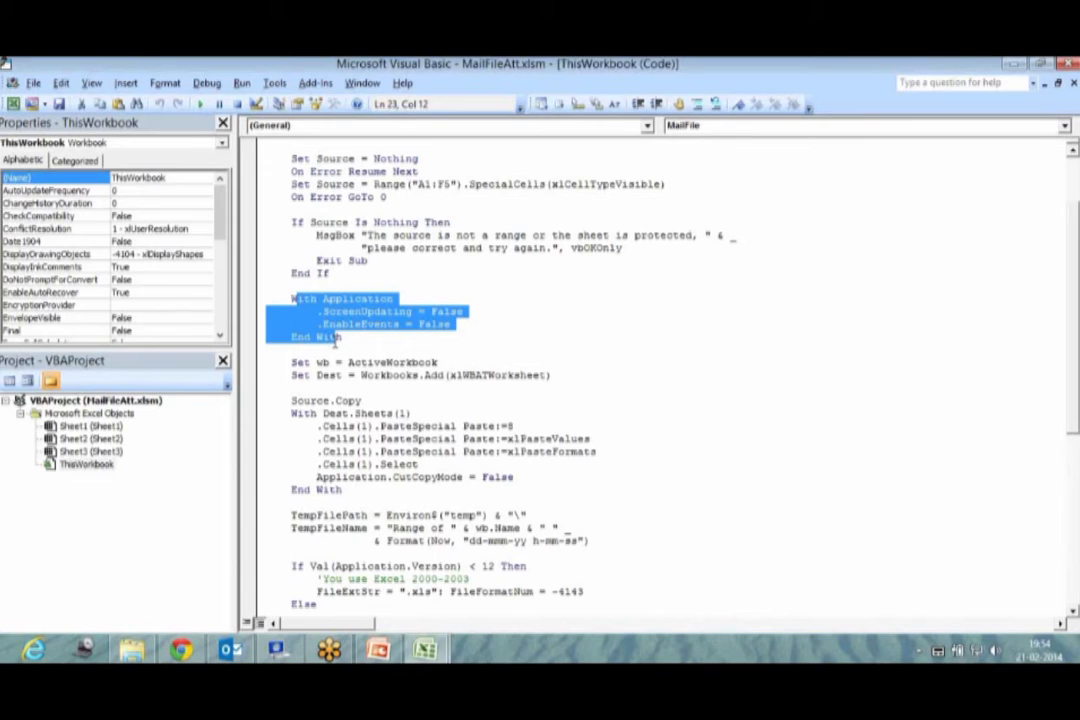
Examine the assignments of wb to ActiveWorkbook and Dest to Workbooks.Add(xlWBATWorksheet)
{"action": "left_click", "coordinate": [335, 371]}
{"action": "left_click_drag", "start_coordinate": [317, 363], "coordinate": [330, 363]}
{"action": "left_click", "coordinate": [355, 363]}
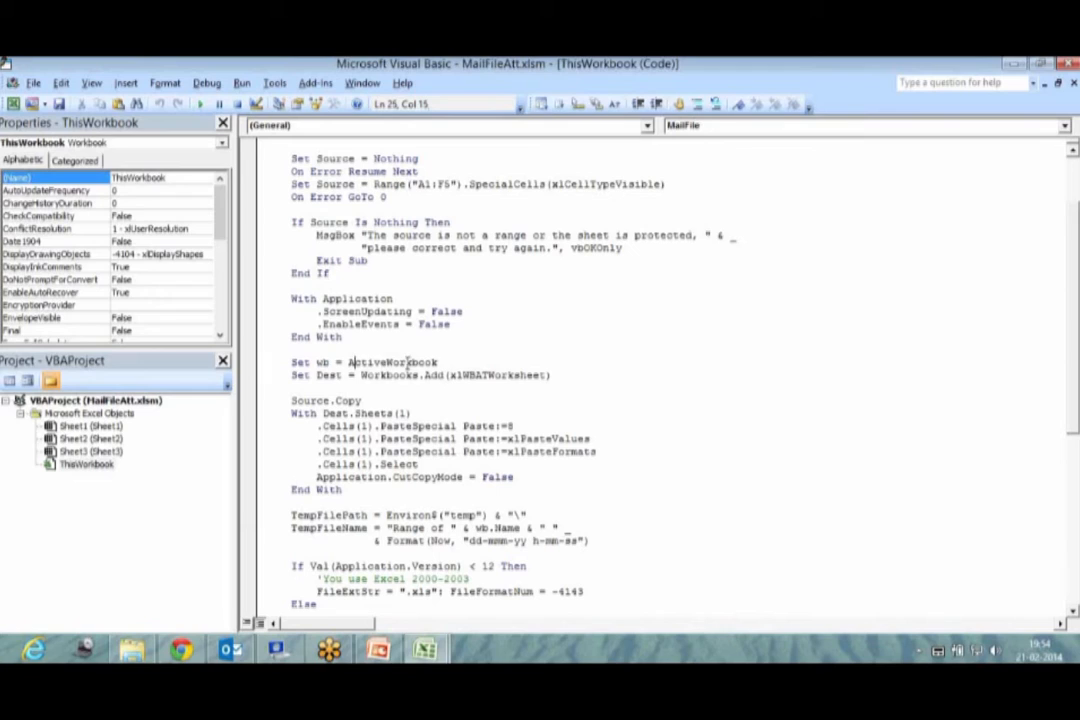
{"action": "left_click", "coordinate": [412, 363], "text": "shift"}
{"action": "left_click_drag", "start_coordinate": [366, 375], "coordinate": [513, 375]}
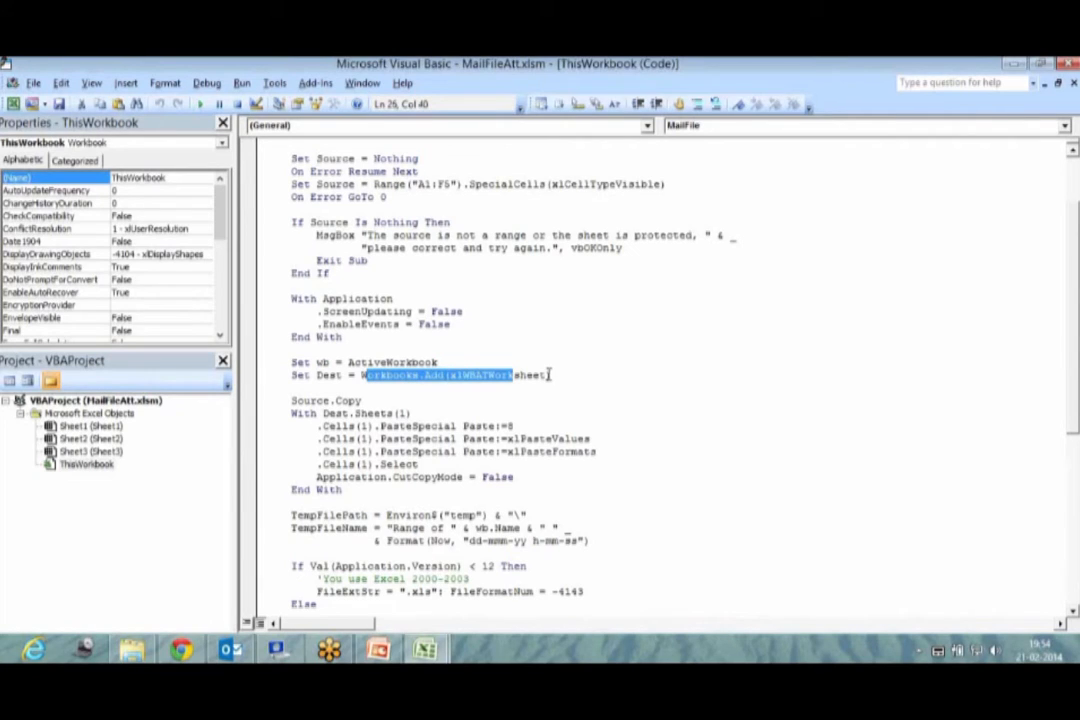
{"action": "left_click", "coordinate": [549, 375]}
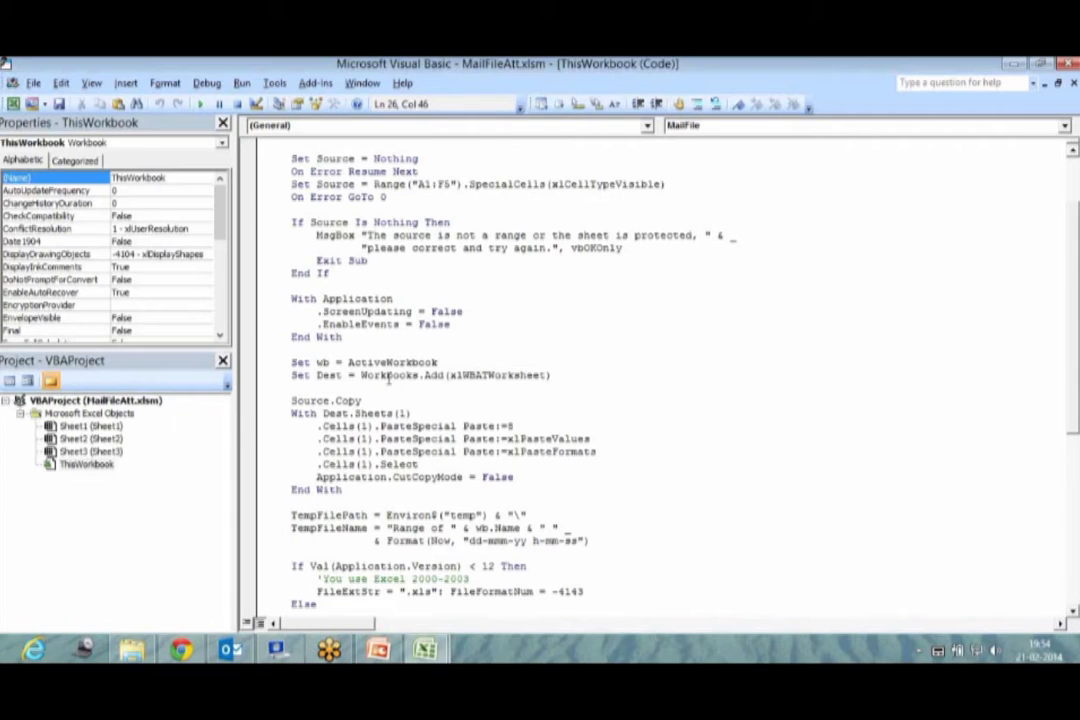
Examine Source.Copy and the Dest.Sheets(1) reference together with the xlWBATWorksheet argument that defines Dest
{"action": "scroll", "coordinate": [371, 440], "scroll_direction": "down", "scroll_amount": 2}
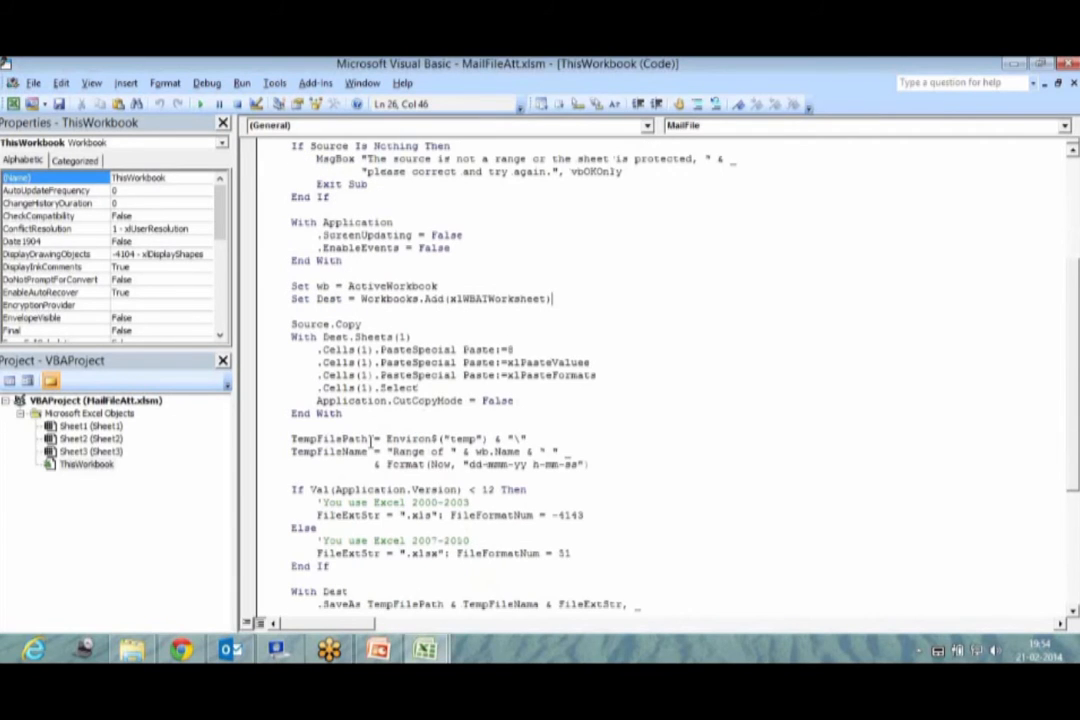
{"action": "scroll", "coordinate": [371, 440], "scroll_direction": "down", "scroll_amount": 2}
{"action": "left_click_drag", "start_coordinate": [291, 247], "coordinate": [360, 247]}
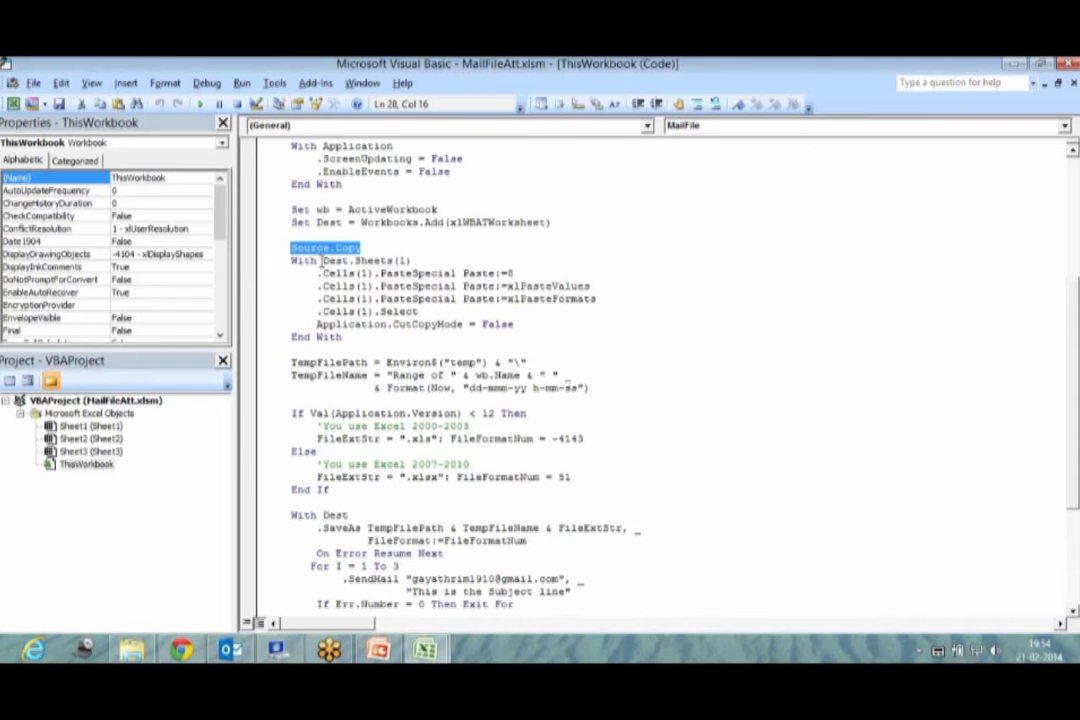
{"action": "left_click_drag", "start_coordinate": [321, 260], "coordinate": [355, 261]}
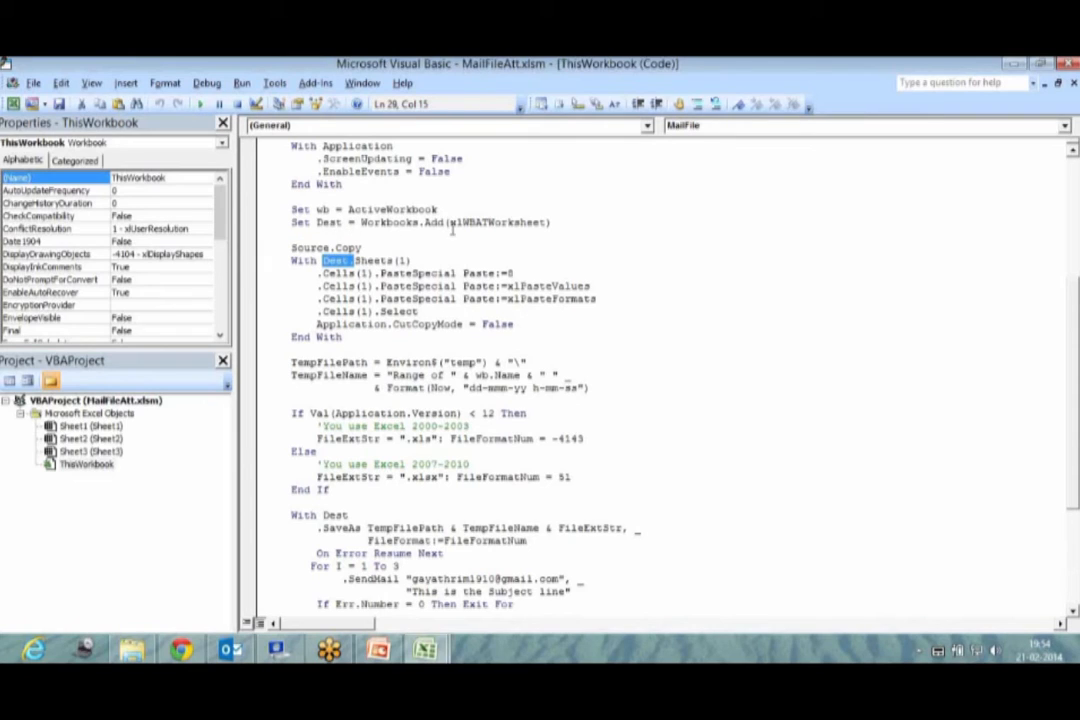
{"action": "left_click_drag", "start_coordinate": [450, 222], "coordinate": [548, 222]}
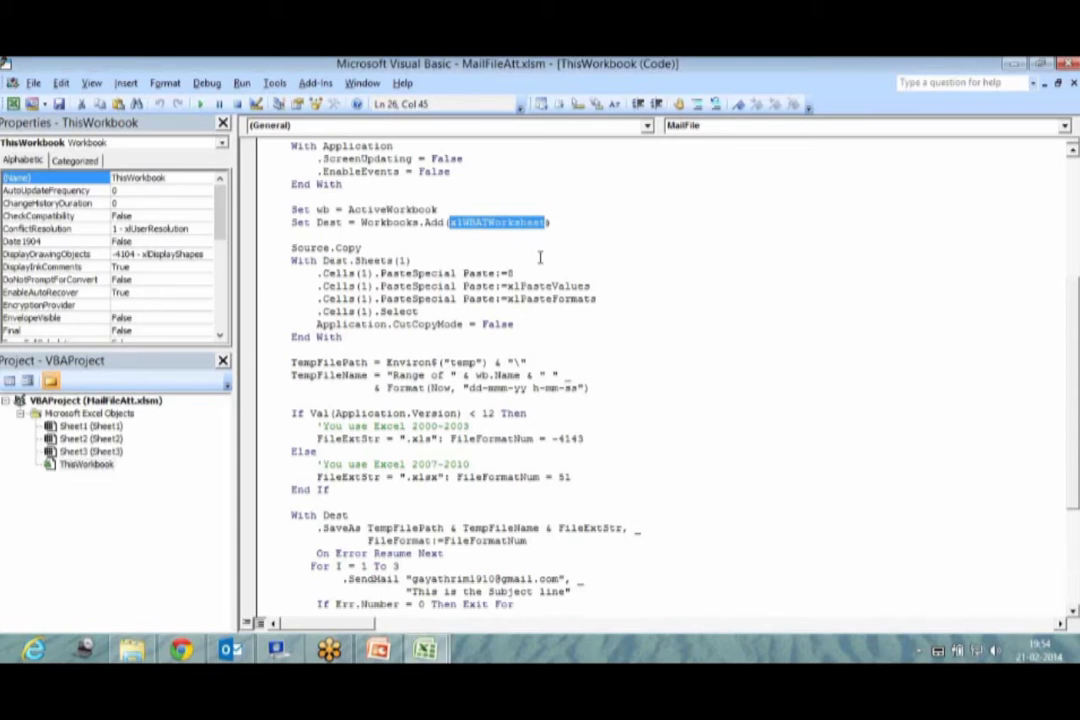
{"action": "left_click", "coordinate": [540, 258]}
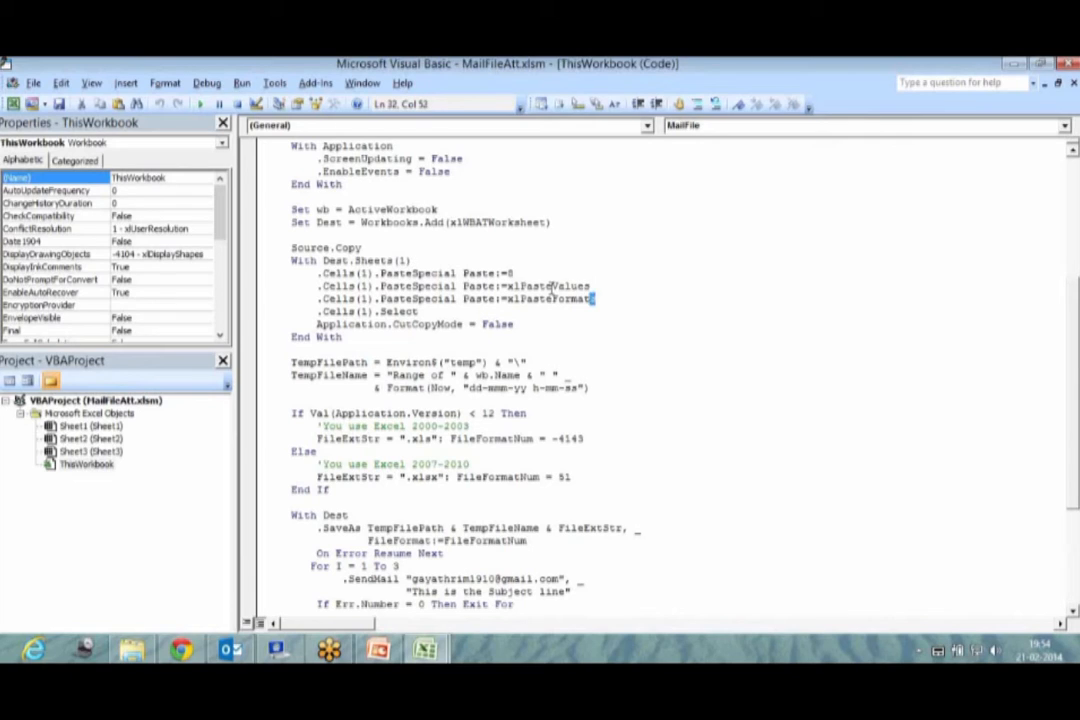
Review the PasteSpecial, Select and CutCopyMode lines inside the With Dest.Sheets(1) block
{"action": "left_click_drag", "start_coordinate": [595, 298], "coordinate": [538, 287]}
{"action": "left_click_drag", "start_coordinate": [406, 261], "coordinate": [268, 278]}
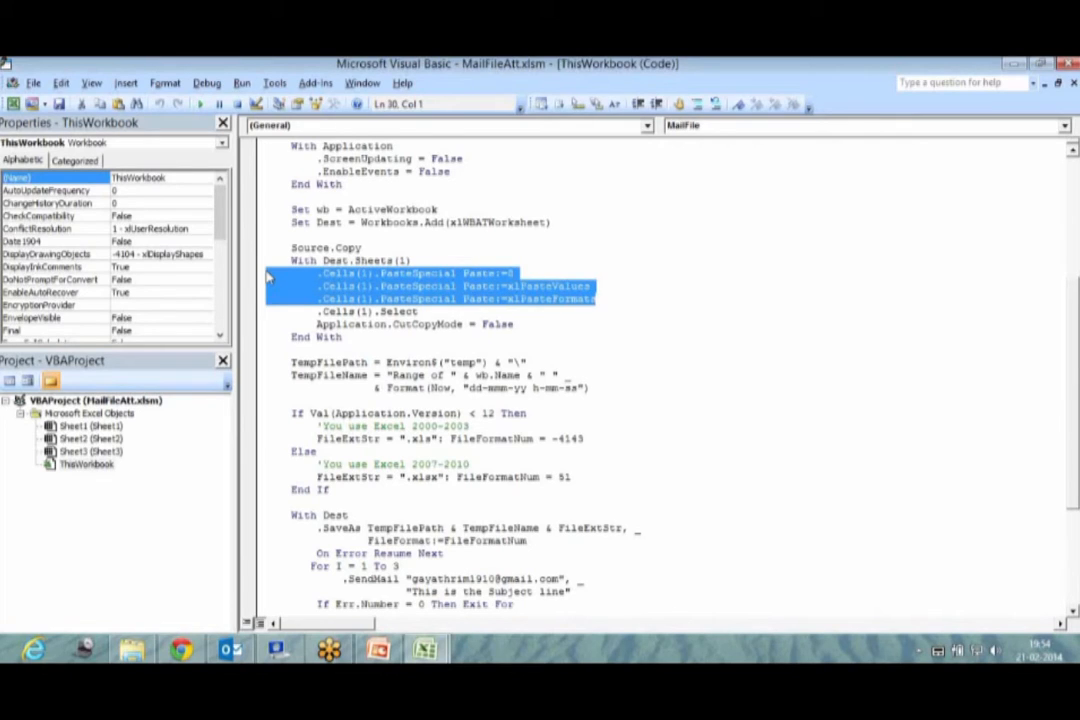
{"action": "left_click", "coordinate": [557, 298]}
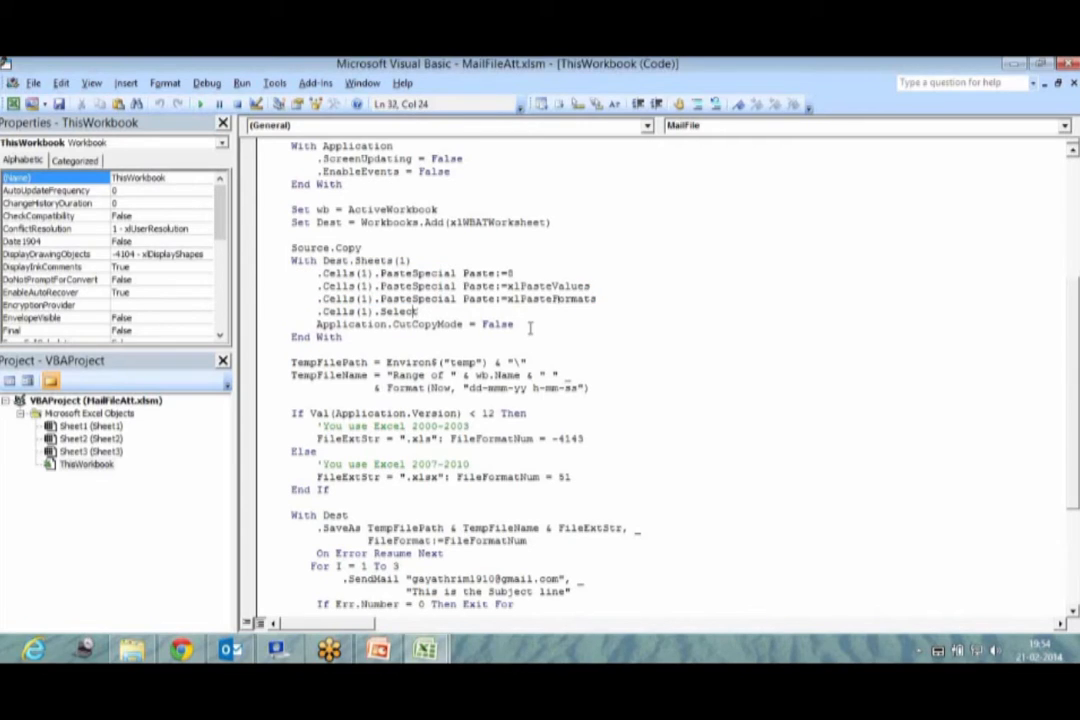
{"action": "left_click_drag", "start_coordinate": [514, 324], "coordinate": [293, 283]}
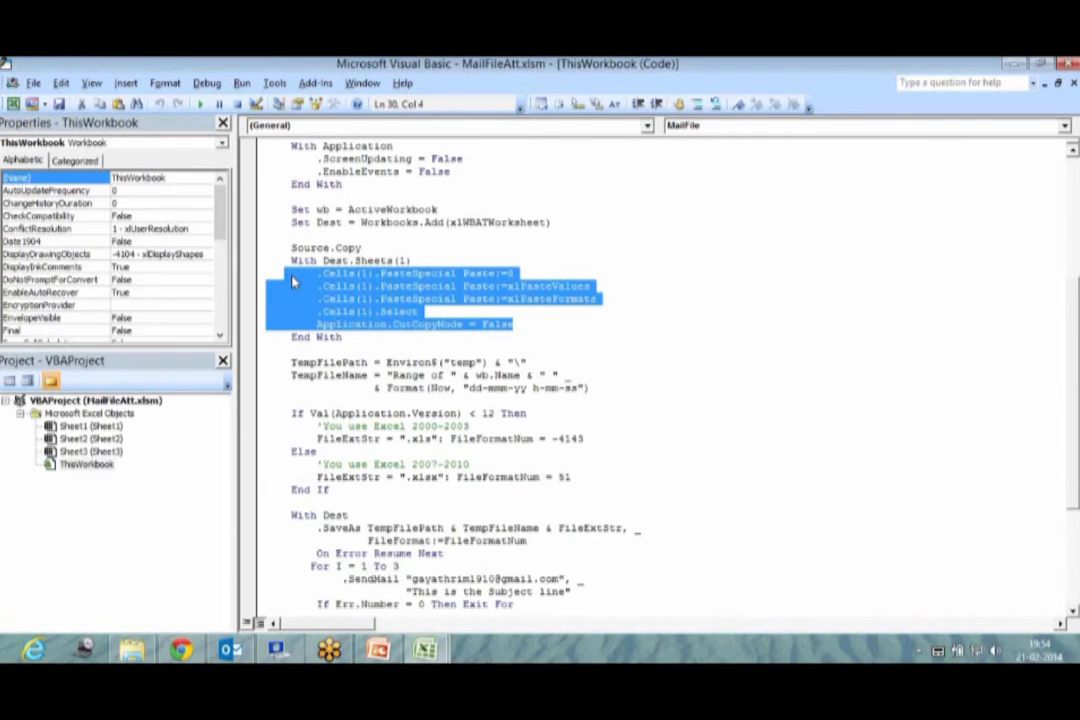
Trace the copy from source range A1:F5 through Source.Copy to the new workbook assigned to Dest
{"action": "scroll", "coordinate": [418, 190], "scroll_direction": "up", "scroll_amount": 4}
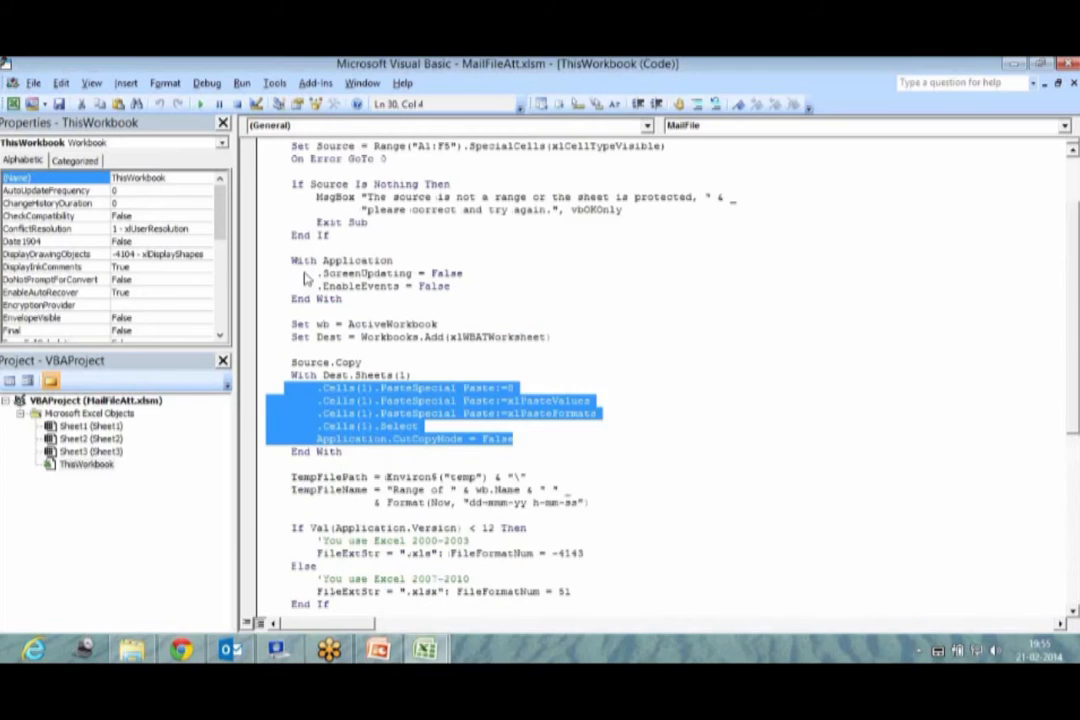
{"action": "left_click_drag", "start_coordinate": [418, 185], "coordinate": [452, 185]}
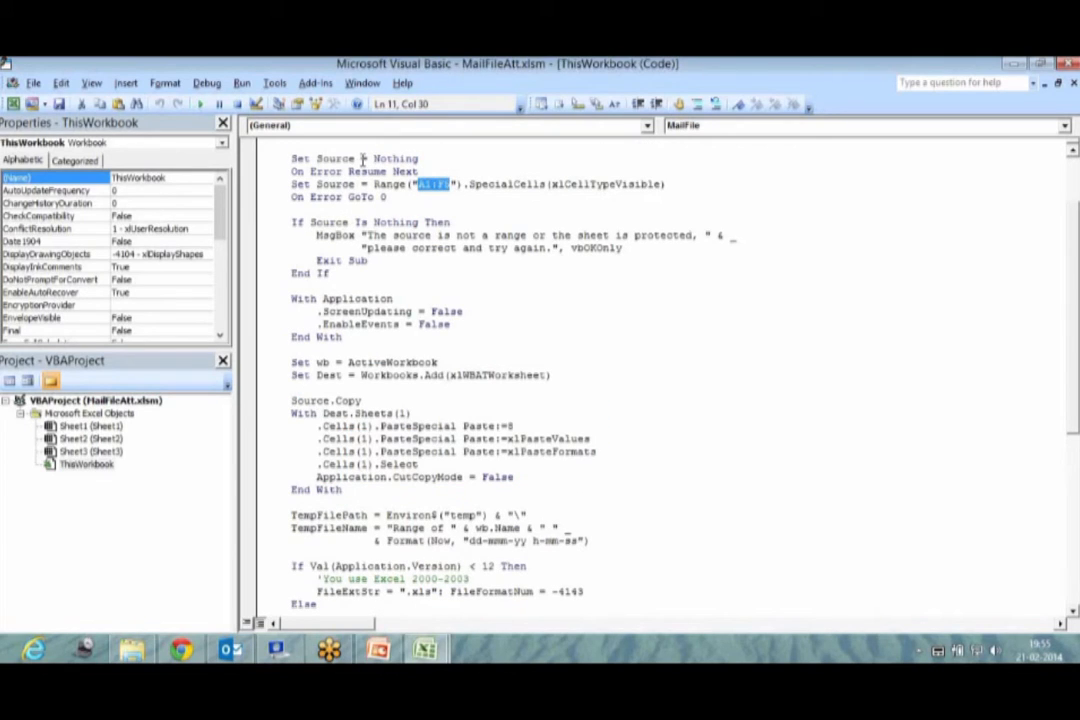
{"action": "left_click", "coordinate": [299, 400]}
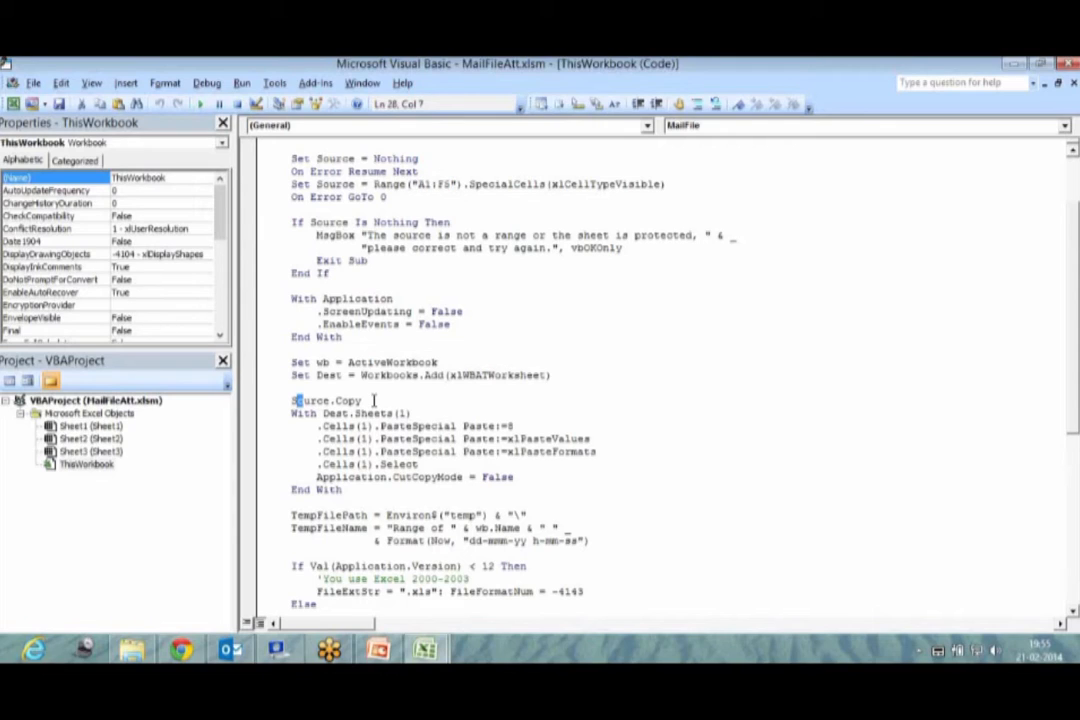
{"action": "left_click_drag", "start_coordinate": [316, 375], "coordinate": [552, 375]}
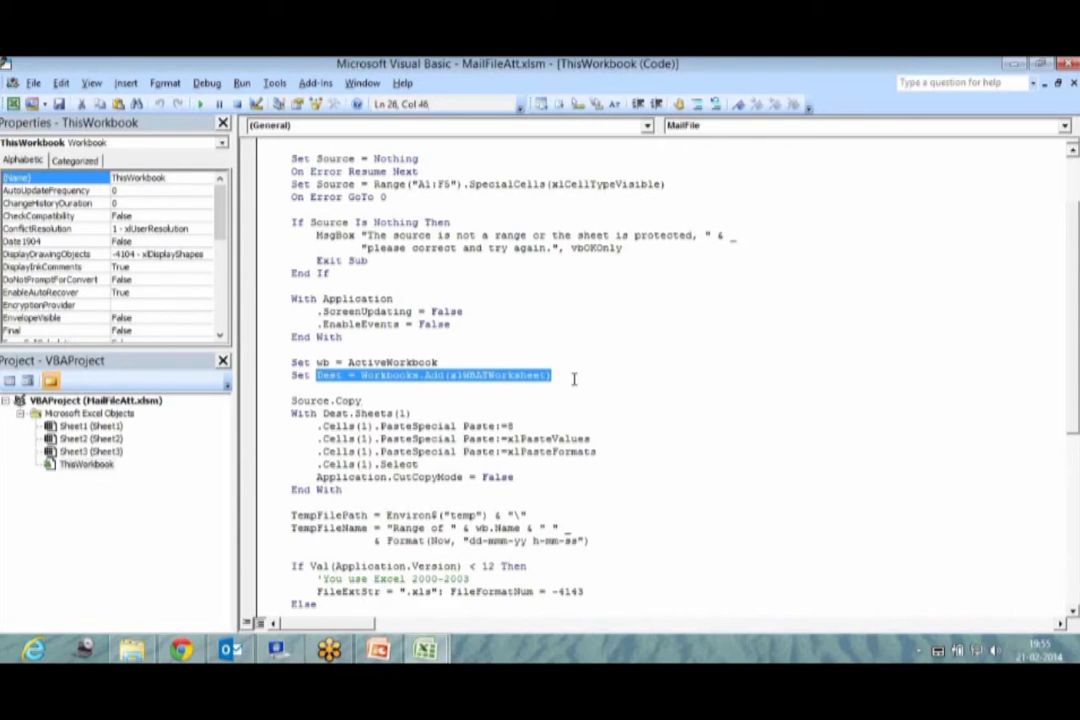
Examine the TempFilePath assignment, covering Environ$("temp") and the appended backslash
{"action": "scroll", "coordinate": [350, 356], "scroll_direction": "down", "scroll_amount": 2}
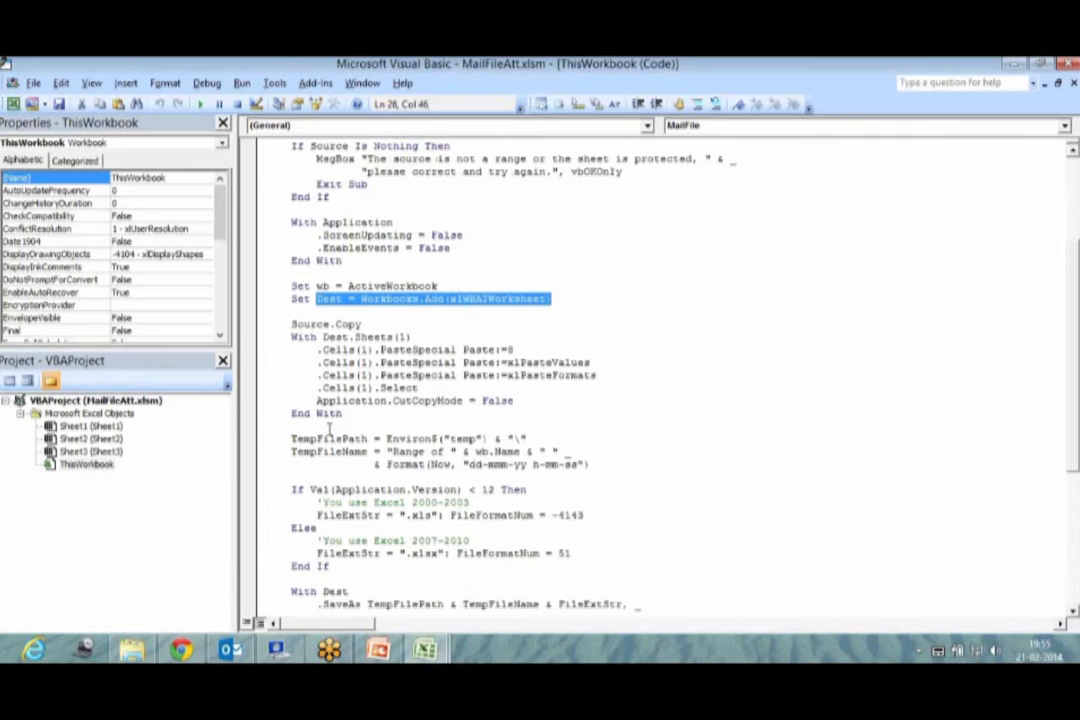
{"action": "scroll", "coordinate": [328, 428], "scroll_direction": "down", "scroll_amount": 2}
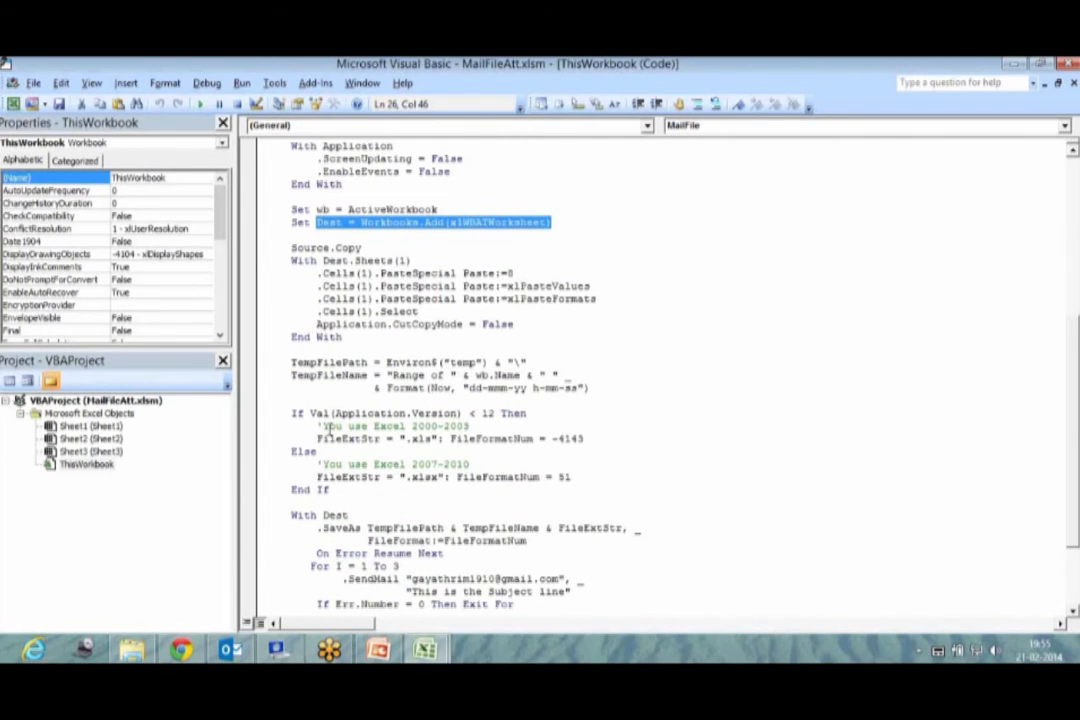
{"action": "scroll", "coordinate": [328, 428], "scroll_direction": "down", "scroll_amount": 5}
{"action": "left_click_drag", "start_coordinate": [268, 172], "coordinate": [552, 198]}
{"action": "left_click_drag", "start_coordinate": [450, 172], "coordinate": [494, 172]}
{"action": "left_click", "coordinate": [494, 172]}
{"action": "left_click_drag", "start_coordinate": [383, 172], "coordinate": [503, 187]}
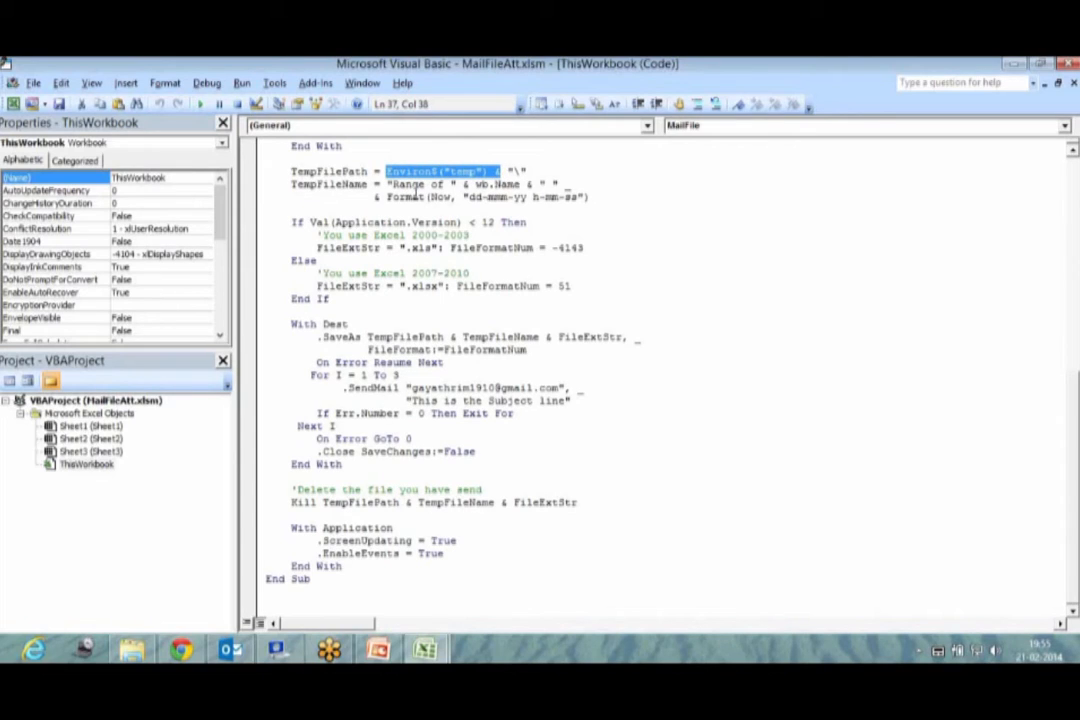
{"action": "double_click", "coordinate": [517, 171]}
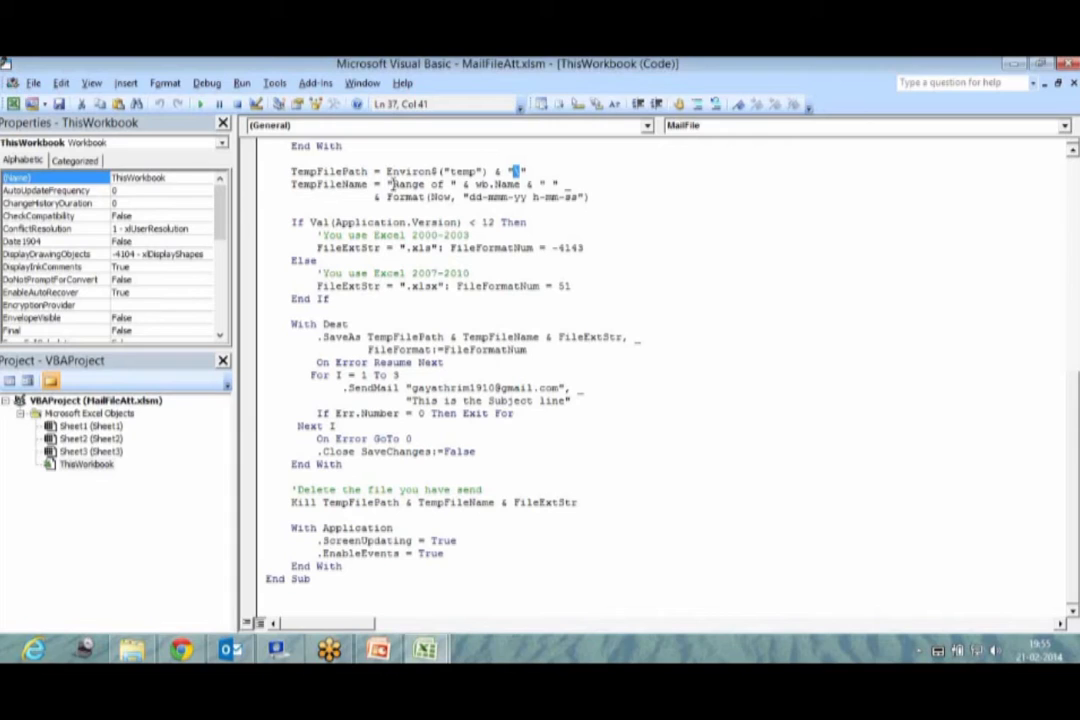
Examine how TempFileName combines "Range of ", wb.Name and Format(Now, "dd-mmm-yy h-mm-ss")
{"action": "left_click_drag", "start_coordinate": [393, 185], "coordinate": [522, 185]}
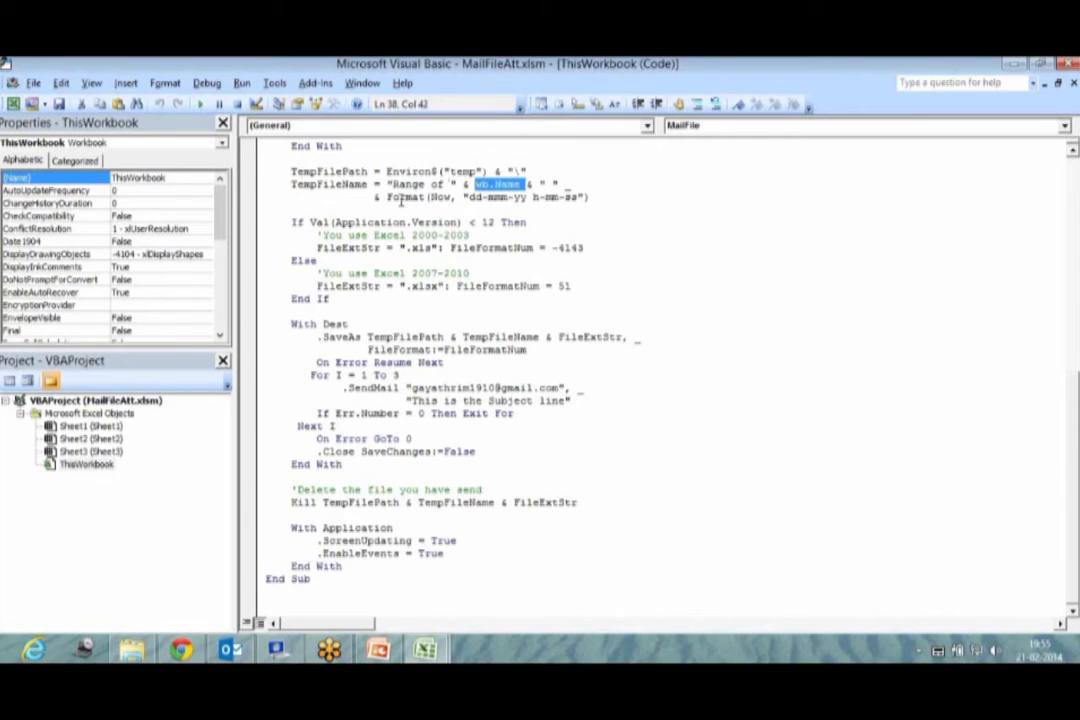
{"action": "left_click_drag", "start_coordinate": [387, 198], "coordinate": [438, 198]}
{"action": "left_click", "coordinate": [439, 198]}
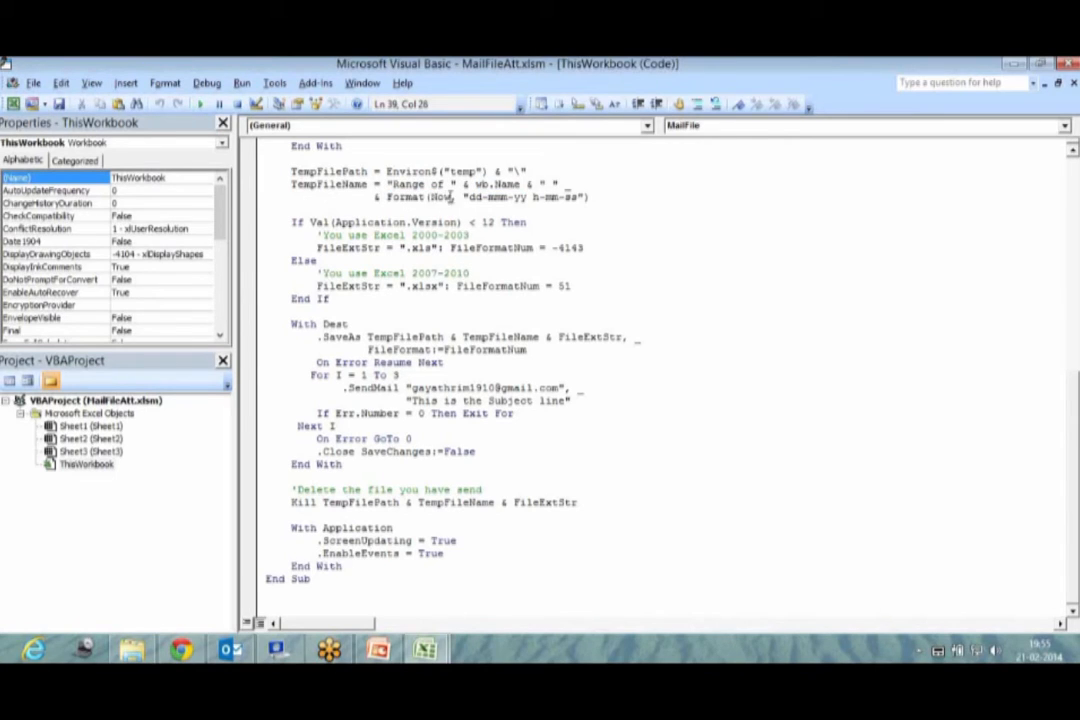
{"action": "double_click", "coordinate": [445, 197]}
{"action": "left_click_drag", "start_coordinate": [586, 197], "coordinate": [477, 206]}
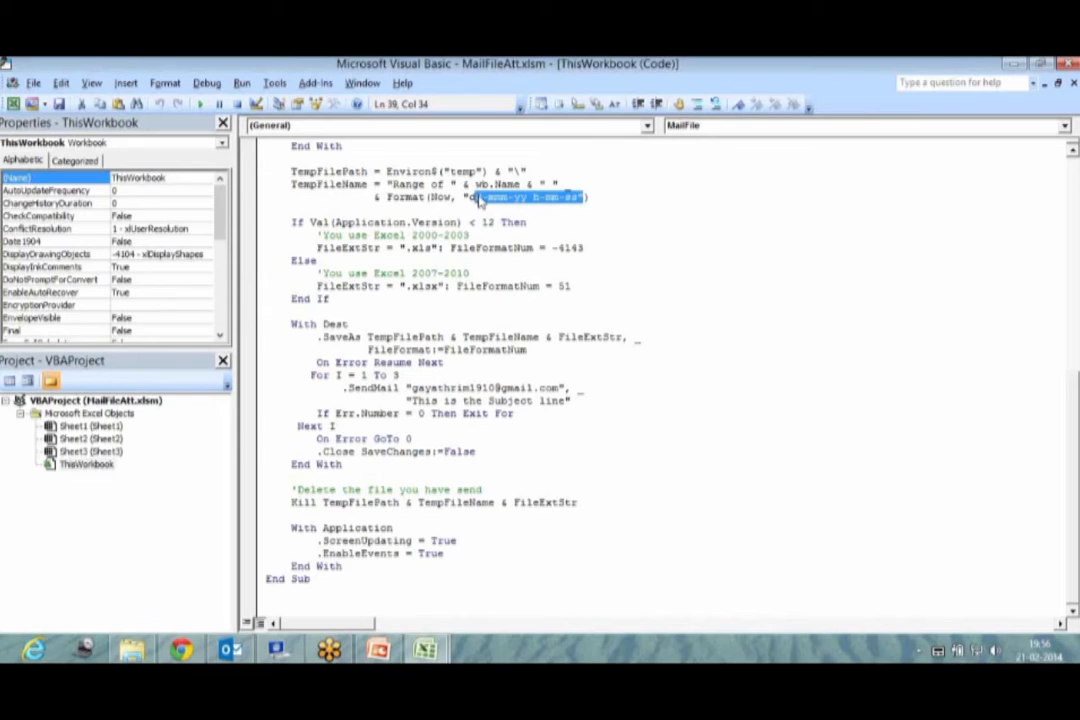
{"action": "left_click", "coordinate": [518, 197]}
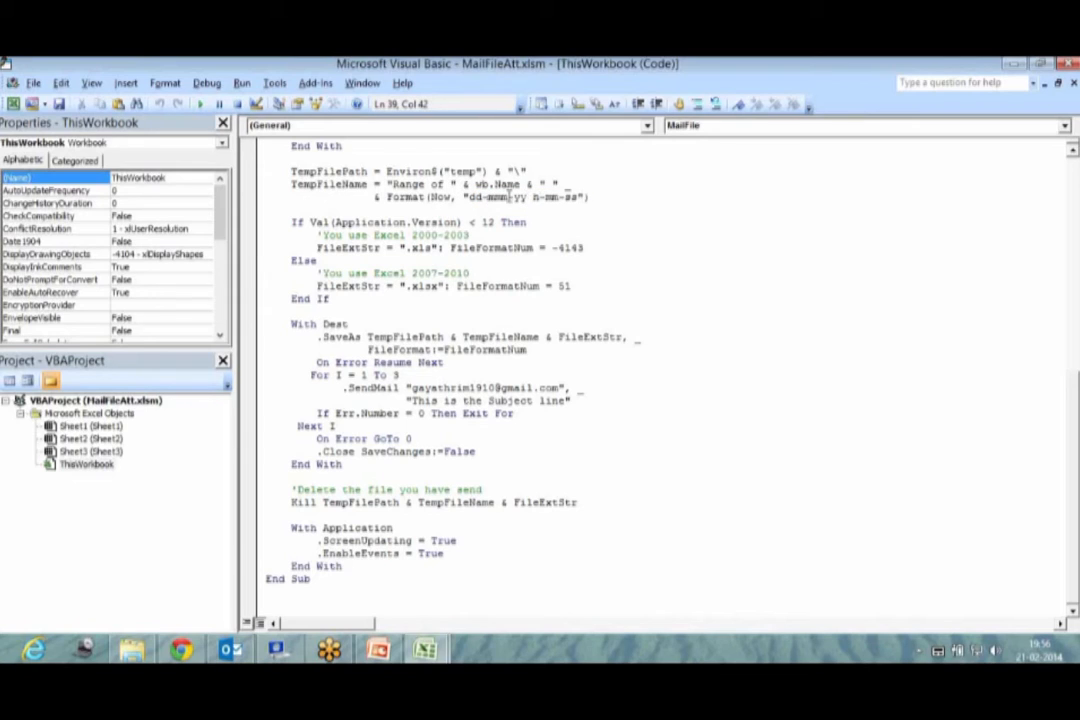
{"action": "left_click", "coordinate": [493, 197]}
{"action": "left_click", "coordinate": [577, 197]}
Review the Application.Version check that chooses between the .xls and .xlsx file extensions
{"action": "left_click", "coordinate": [469, 222]}
{"action": "left_click_drag", "start_coordinate": [429, 247], "coordinate": [420, 248]}
{"action": "double_click", "coordinate": [430, 289]}
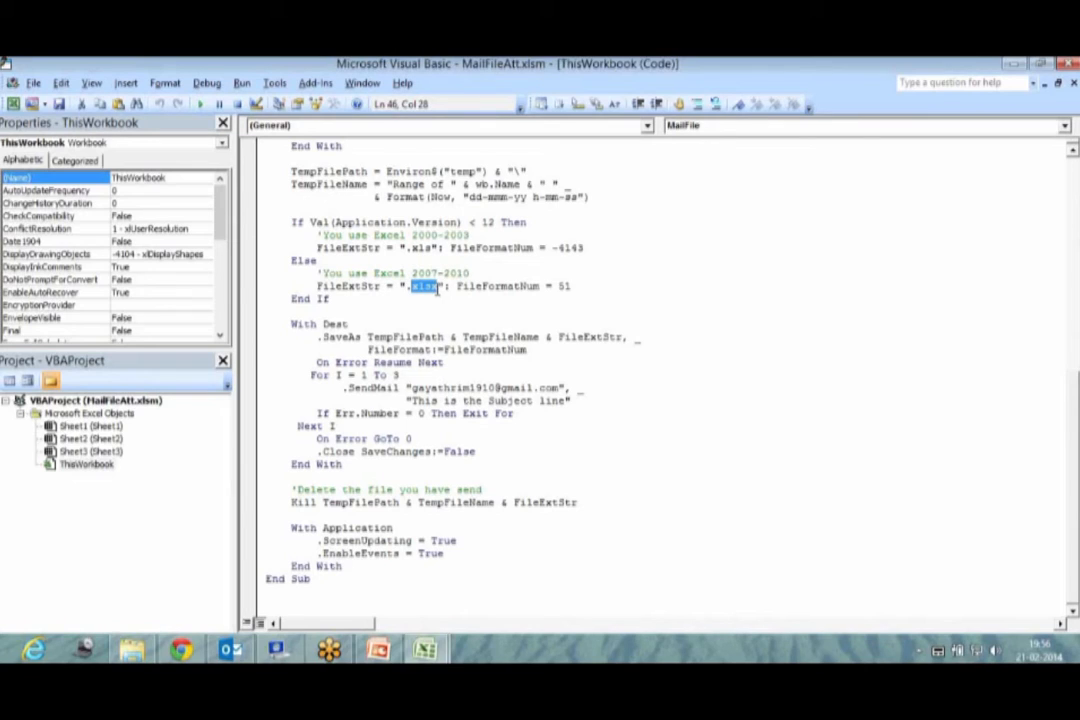
Examine the With Dest block's SaveAs line and its TempFilePath, TempFileName and FileExtStr parts
{"action": "double_click", "coordinate": [333, 324]}
{"action": "left_click", "coordinate": [343, 325]}
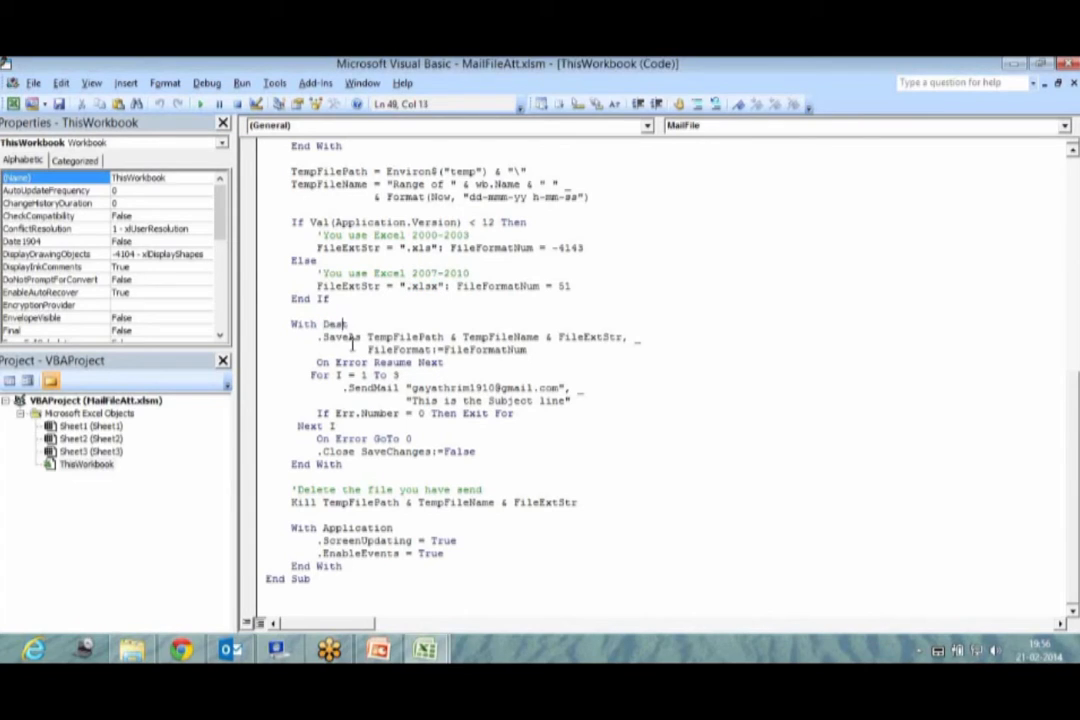
{"action": "left_click", "coordinate": [368, 337]}
{"action": "double_click", "coordinate": [381, 337]}
{"action": "double_click", "coordinate": [498, 337]}
{"action": "left_click", "coordinate": [583, 337]}
{"action": "left_click_drag", "start_coordinate": [585, 337], "coordinate": [632, 337]}
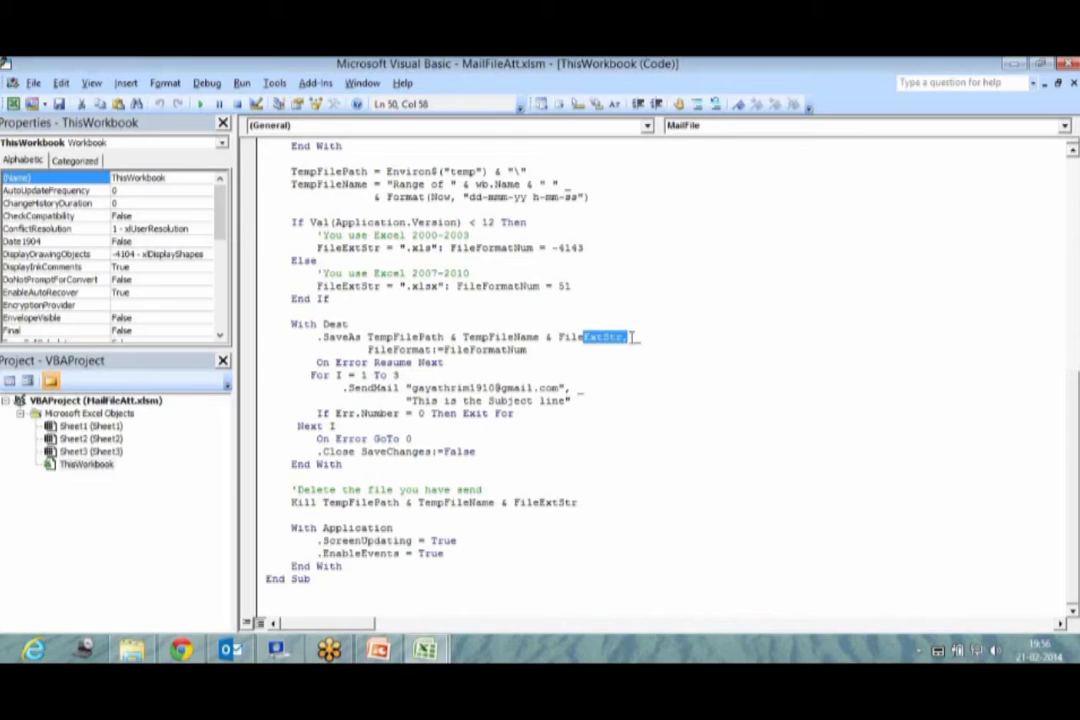
Trace the SaveAs file name back to the TempFilePath and TempFileName definitions, including the date and time format
{"action": "left_click_drag", "start_coordinate": [381, 172], "coordinate": [535, 169]}
{"action": "left_click", "coordinate": [535, 169]}
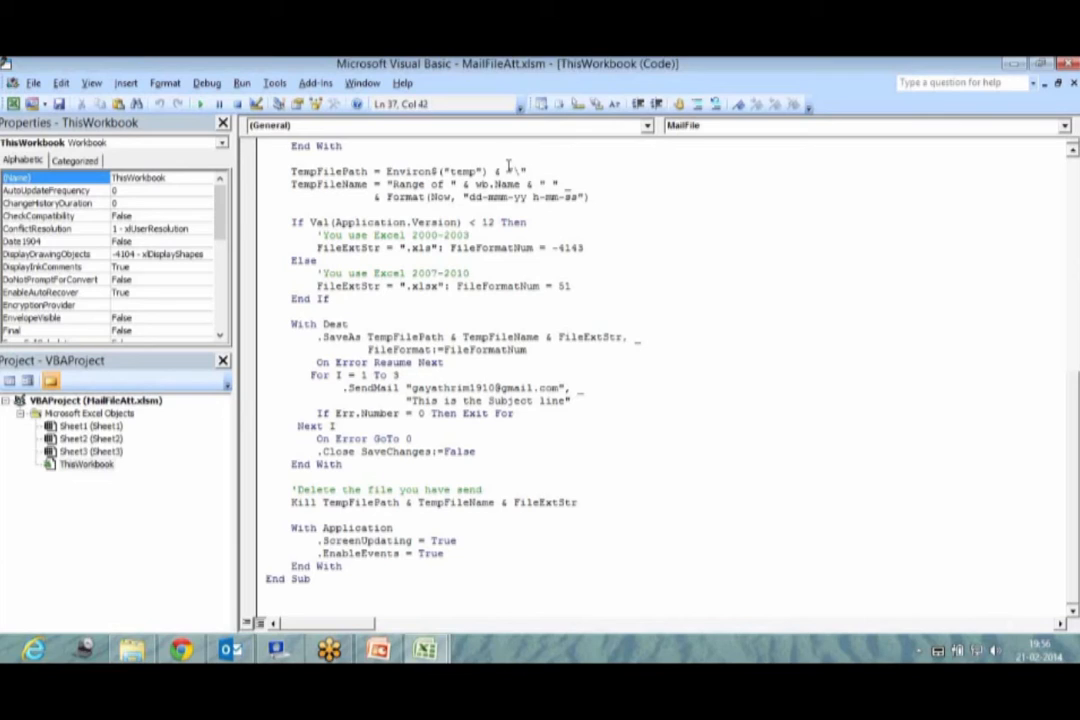
{"action": "double_click", "coordinate": [398, 184]}
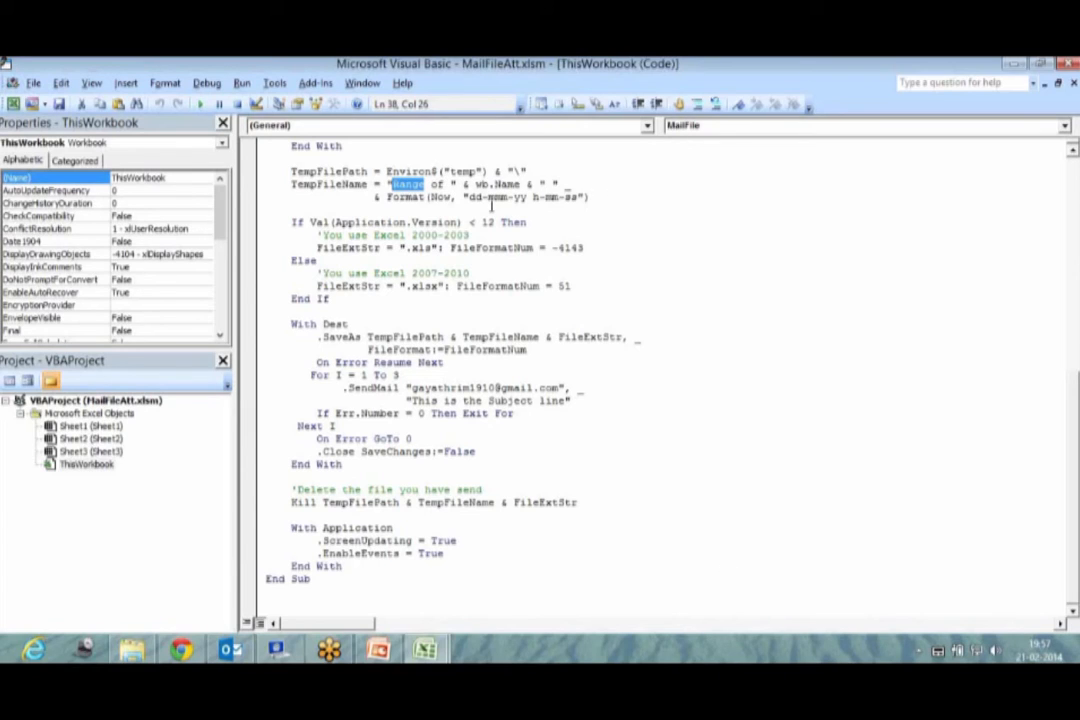
{"action": "left_click", "coordinate": [474, 197]}
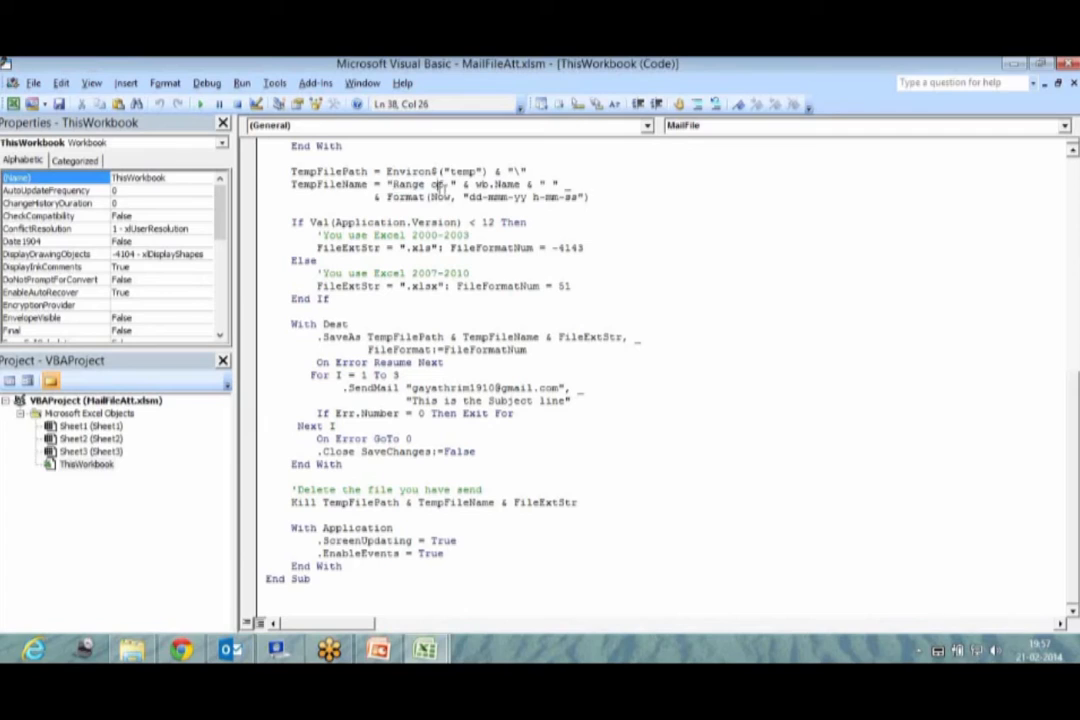
{"action": "left_click", "coordinate": [535, 198]}
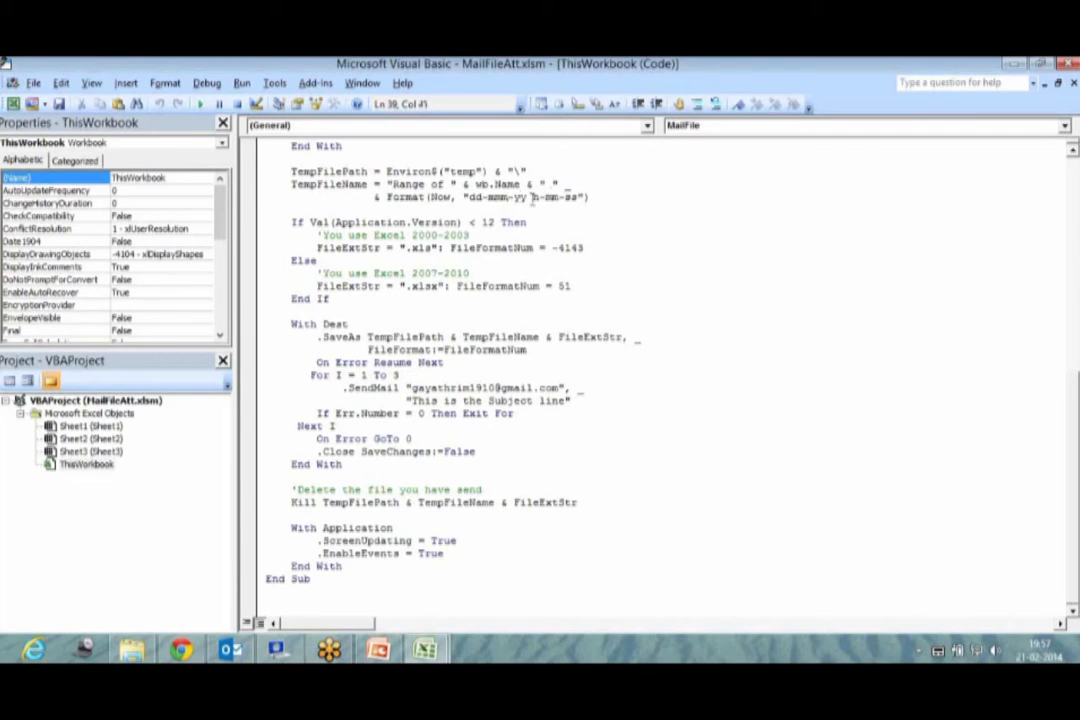
{"action": "left_click", "coordinate": [582, 198]}
{"action": "left_click_drag", "start_coordinate": [368, 337], "coordinate": [647, 340]}
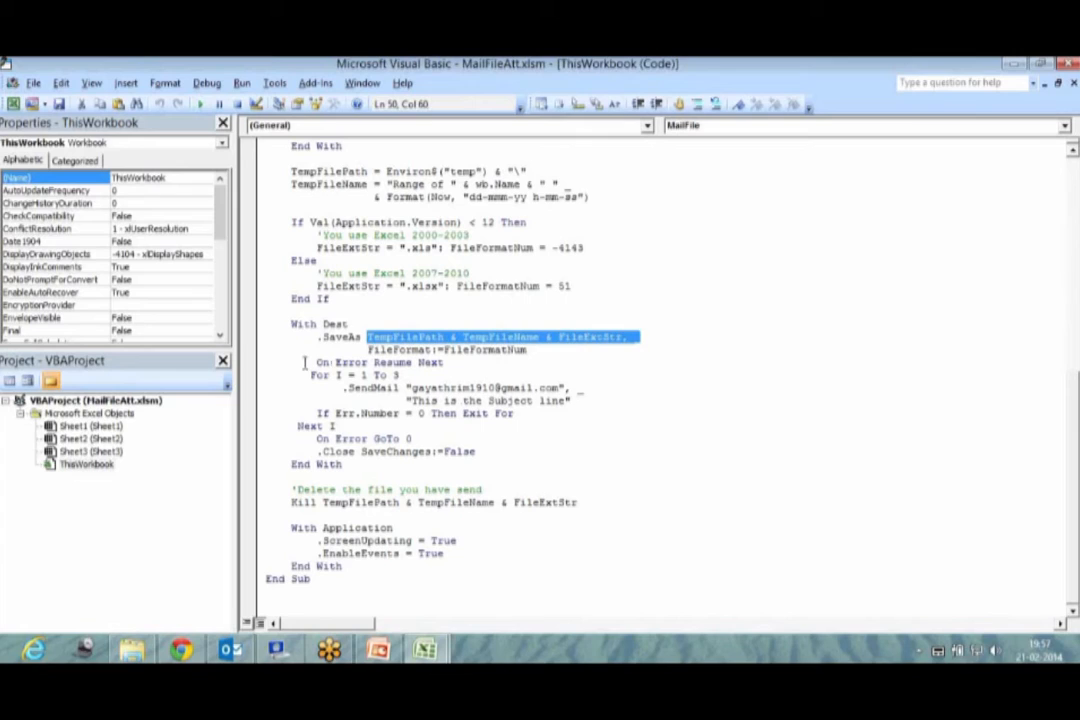
Examine On Error Resume Next and the SendMail call with its recipient address and subject text
{"action": "left_click_drag", "start_coordinate": [305, 362], "coordinate": [462, 366]}
{"action": "left_click", "coordinate": [459, 378]}
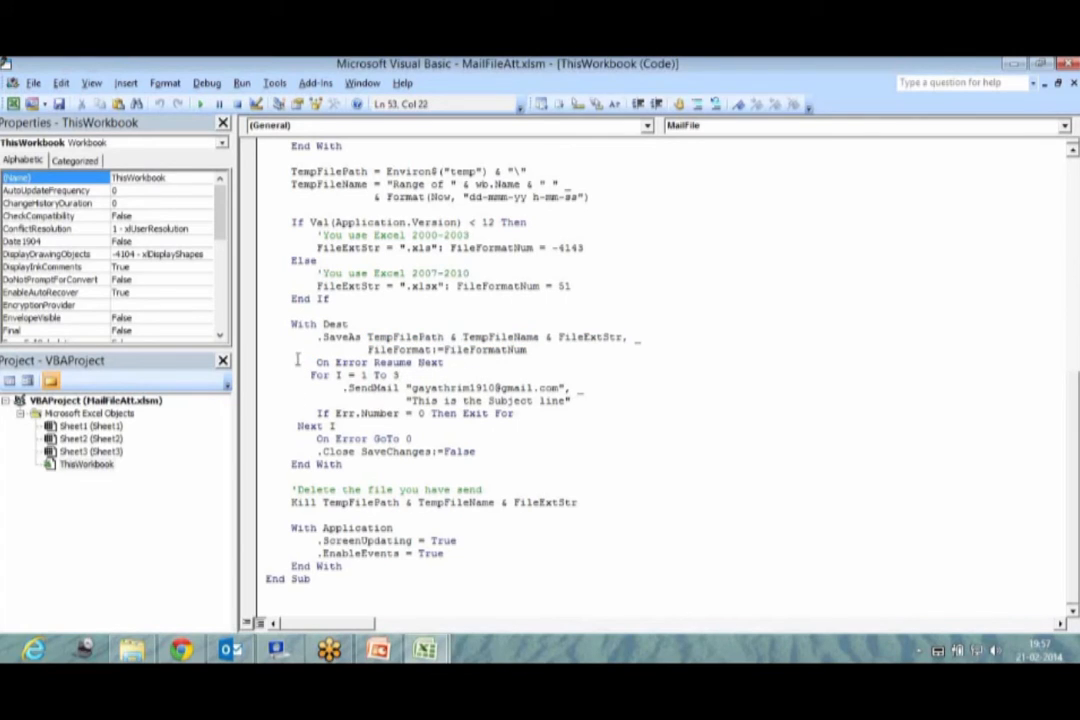
{"action": "left_click", "coordinate": [373, 390]}
{"action": "left_click_drag", "start_coordinate": [413, 388], "coordinate": [538, 388]}
{"action": "left_click", "coordinate": [573, 387]}
{"action": "left_click_drag", "start_coordinate": [414, 401], "coordinate": [568, 401]}
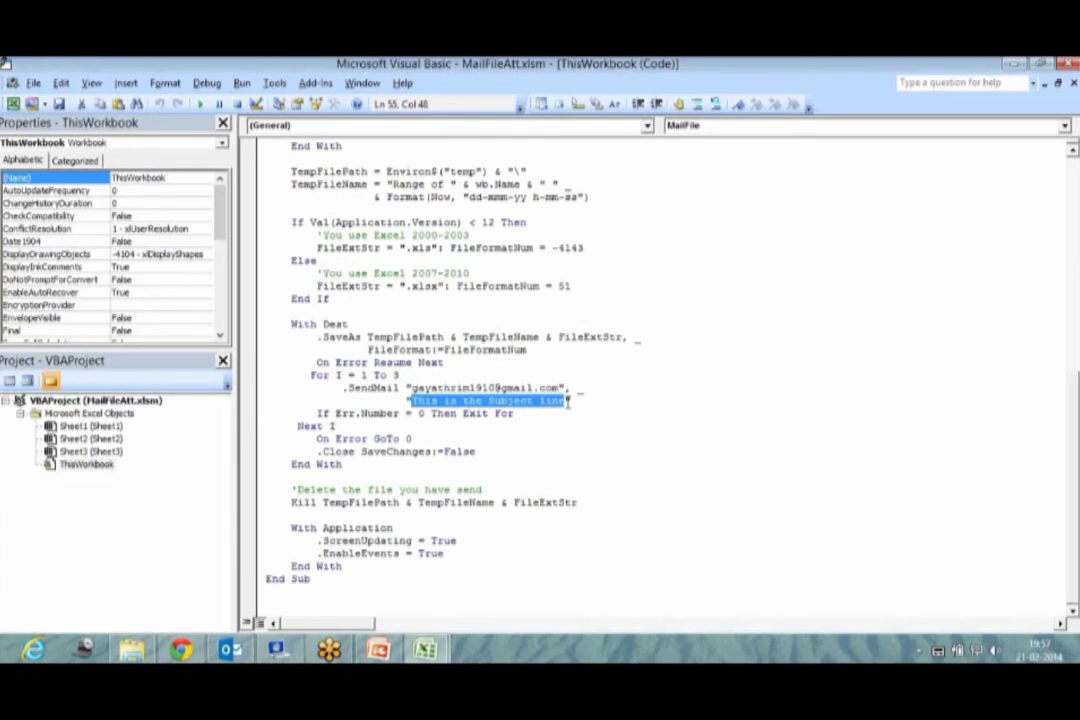
Review the For I = 1 To 3 loop around SendMail, its Err.Number = 0 exit condition and the closing lines of the With Dest block
{"action": "left_click", "coordinate": [362, 387]}
{"action": "left_click_drag", "start_coordinate": [363, 386], "coordinate": [409, 374]}
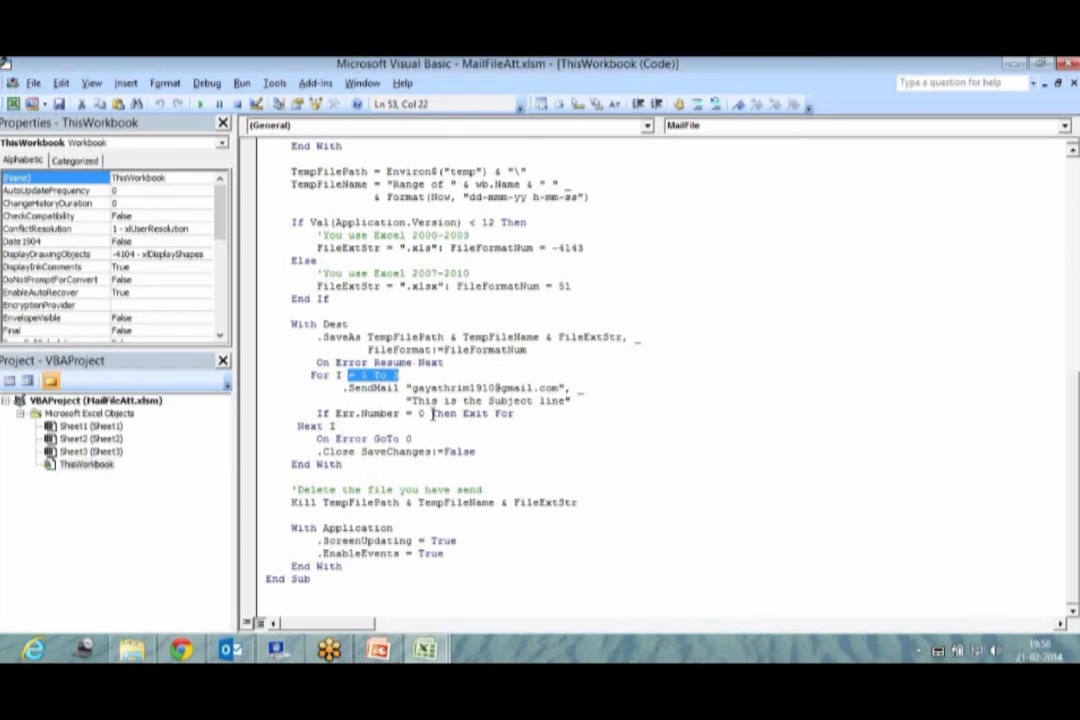
{"action": "double_click", "coordinate": [421, 413]}
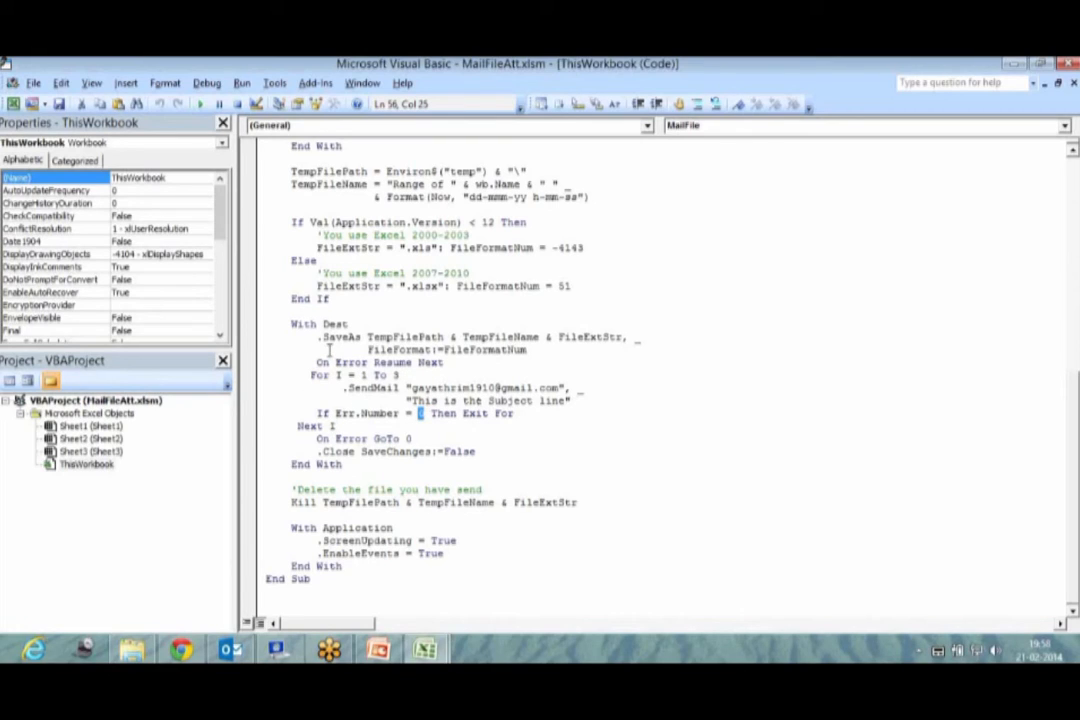
{"action": "left_click_drag", "start_coordinate": [305, 382], "coordinate": [336, 426]}
{"action": "left_click", "coordinate": [336, 426]}
{"action": "left_click", "coordinate": [392, 413]}
{"action": "left_click", "coordinate": [488, 458]}
Review the Kill line for the temporary file and the lines setting ScreenUpdating and EnableEvents to True
{"action": "left_click_drag", "start_coordinate": [295, 503], "coordinate": [593, 502]}
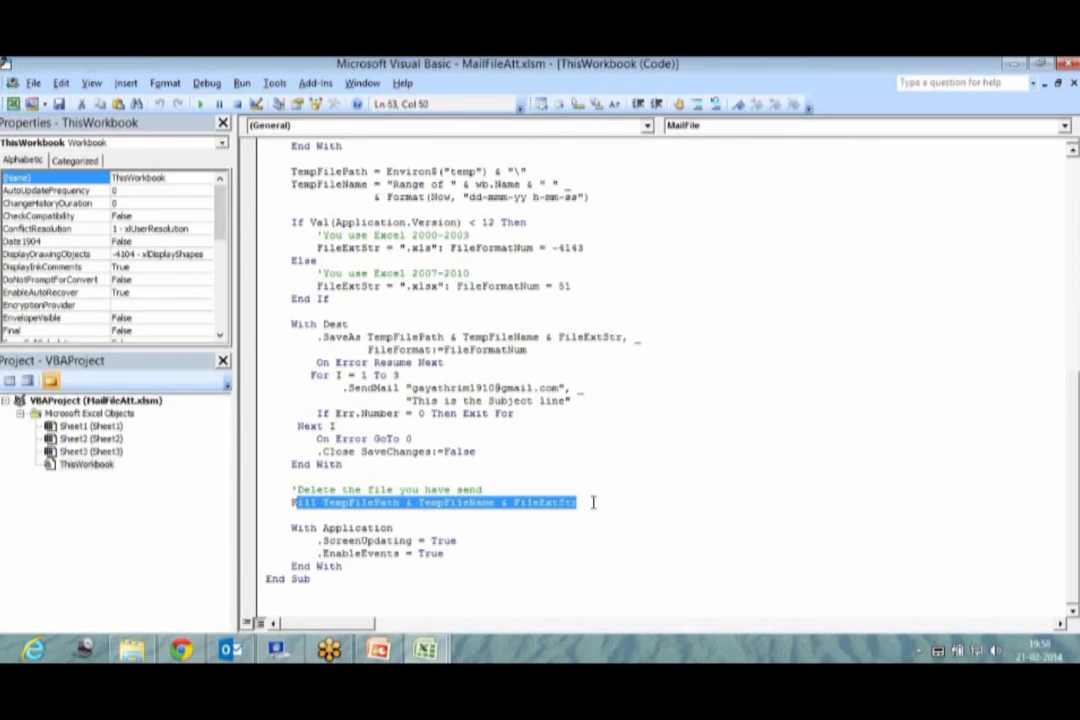
{"action": "left_click", "coordinate": [355, 543]}
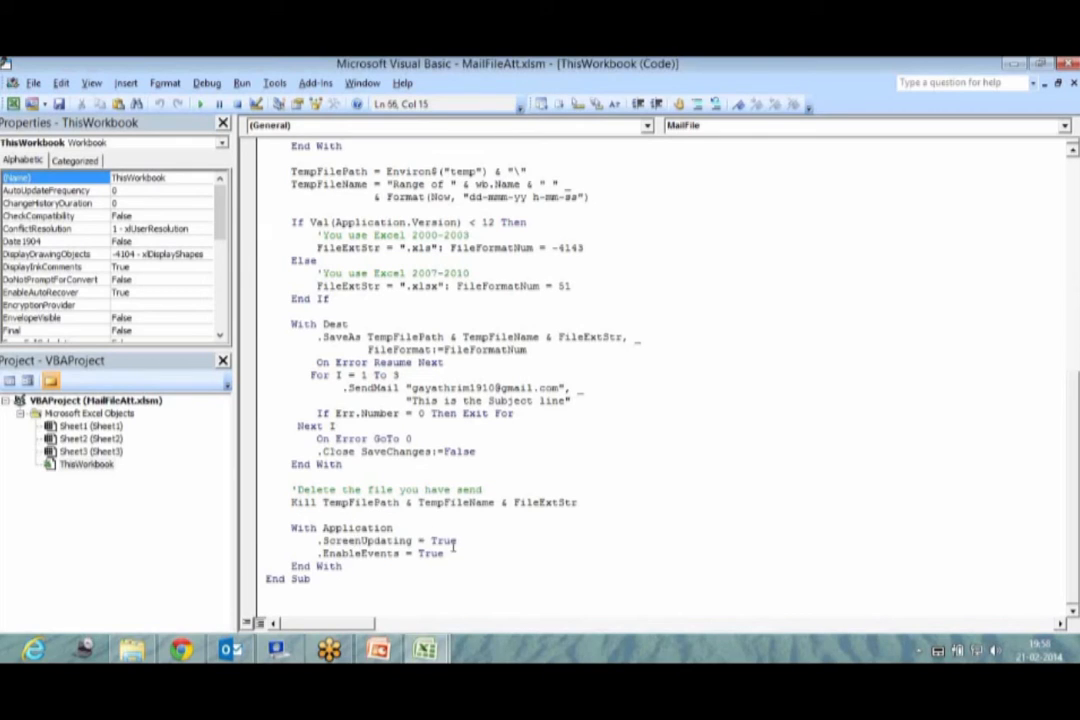
{"action": "left_click_drag", "start_coordinate": [455, 550], "coordinate": [322, 541]}
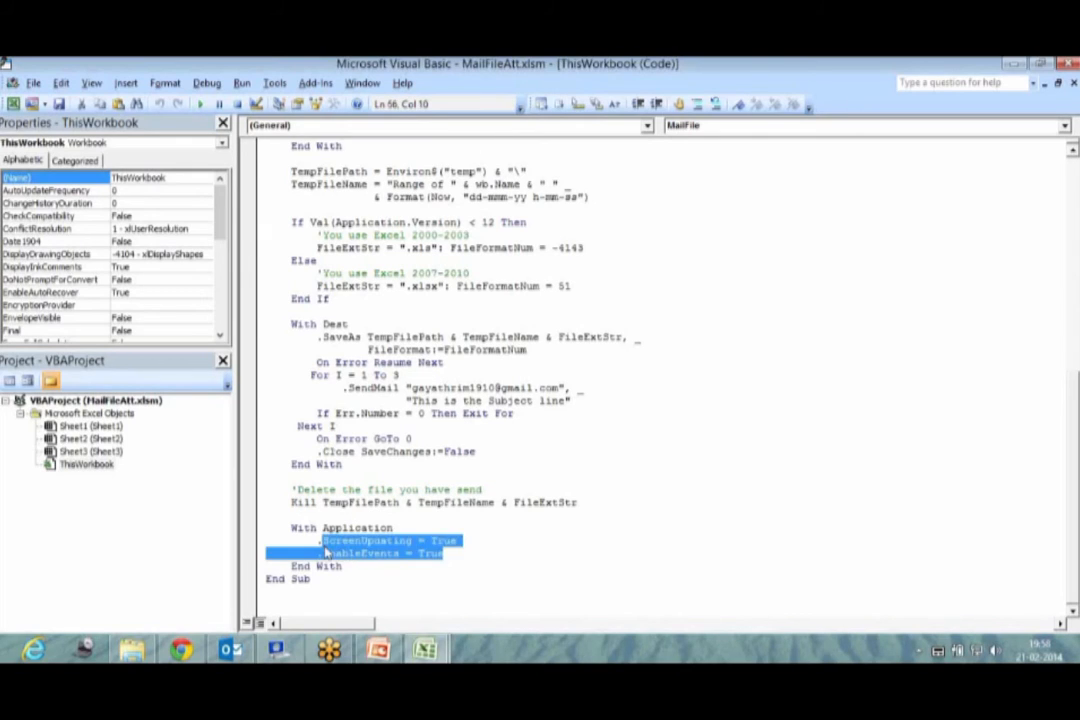
Run the MailFile macro and allow Outlook to send the e-mail
{"action": "left_click", "coordinate": [395, 340]}
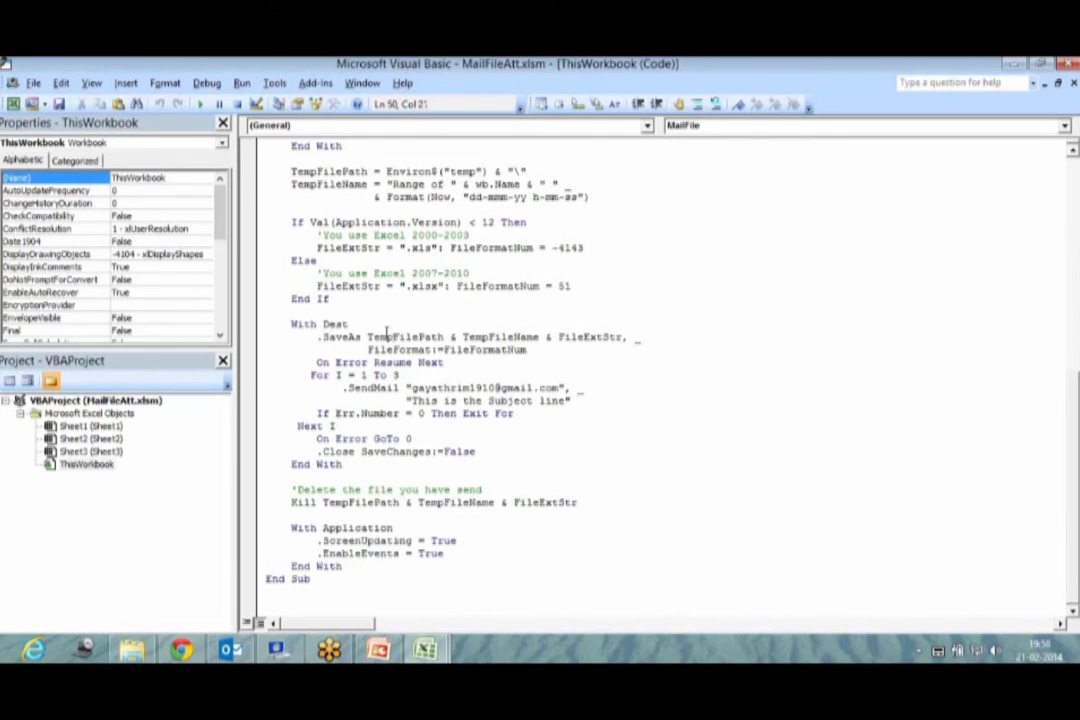
{"action": "scroll", "coordinate": [385, 333], "scroll_direction": "up", "scroll_amount": 7}
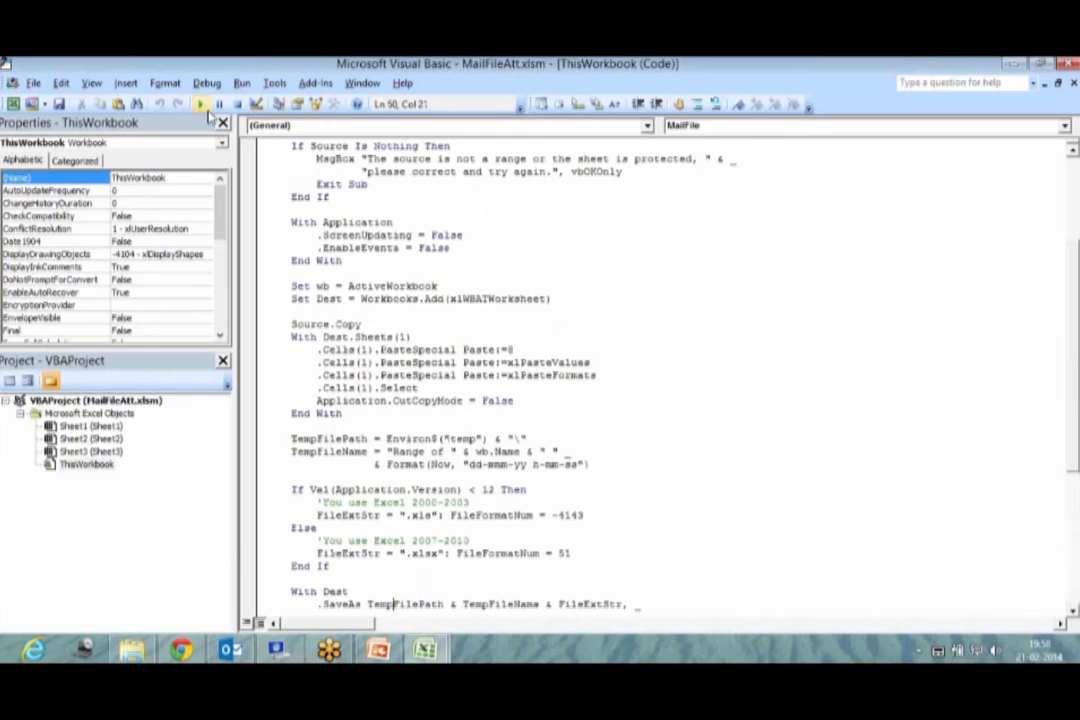
{"action": "left_click", "coordinate": [203, 105]}
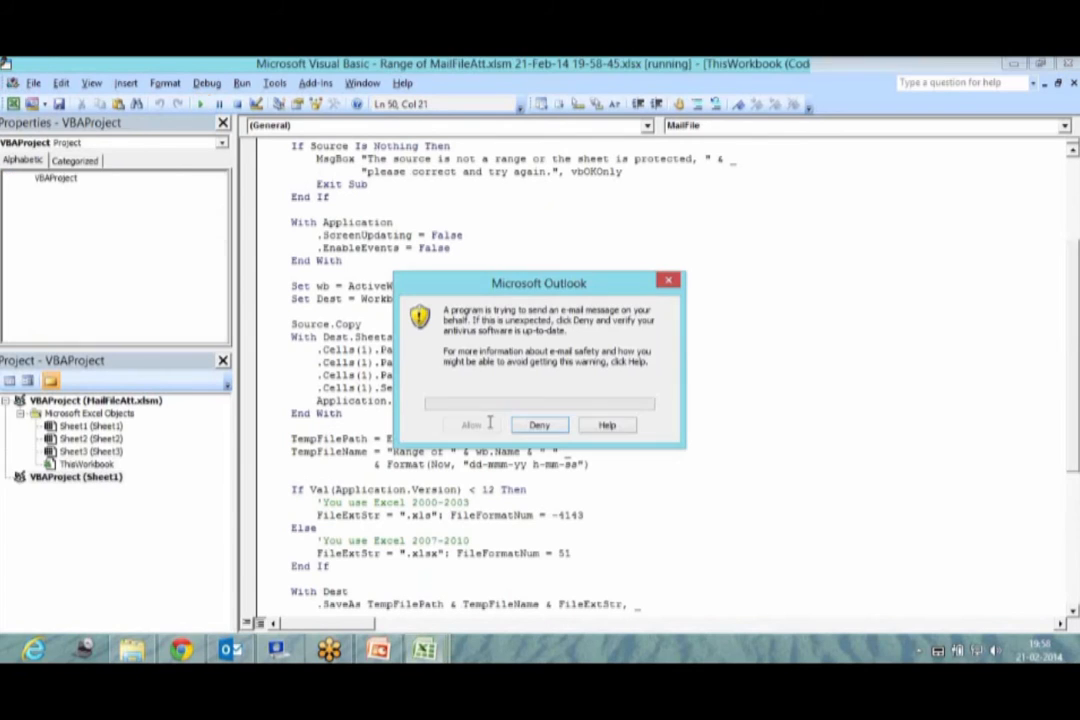
{"action": "left_click", "coordinate": [490, 424]}
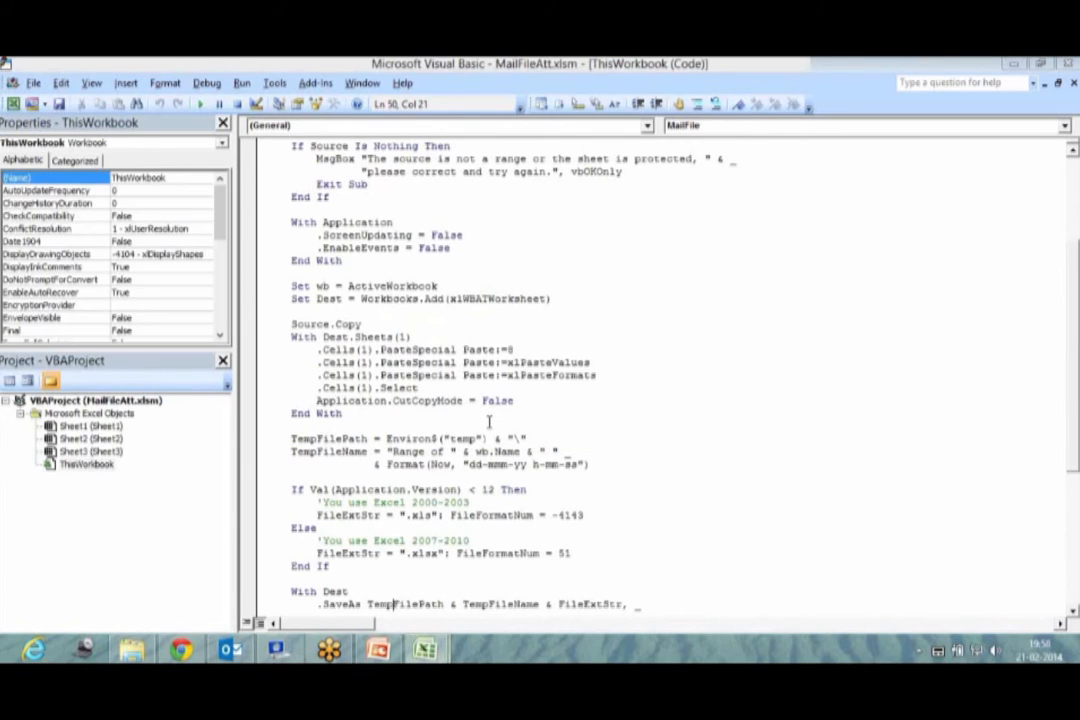
Switch to Outlook to check the send/receive progress and return to the MailFile code
{"action": "left_click", "coordinate": [275, 650]}
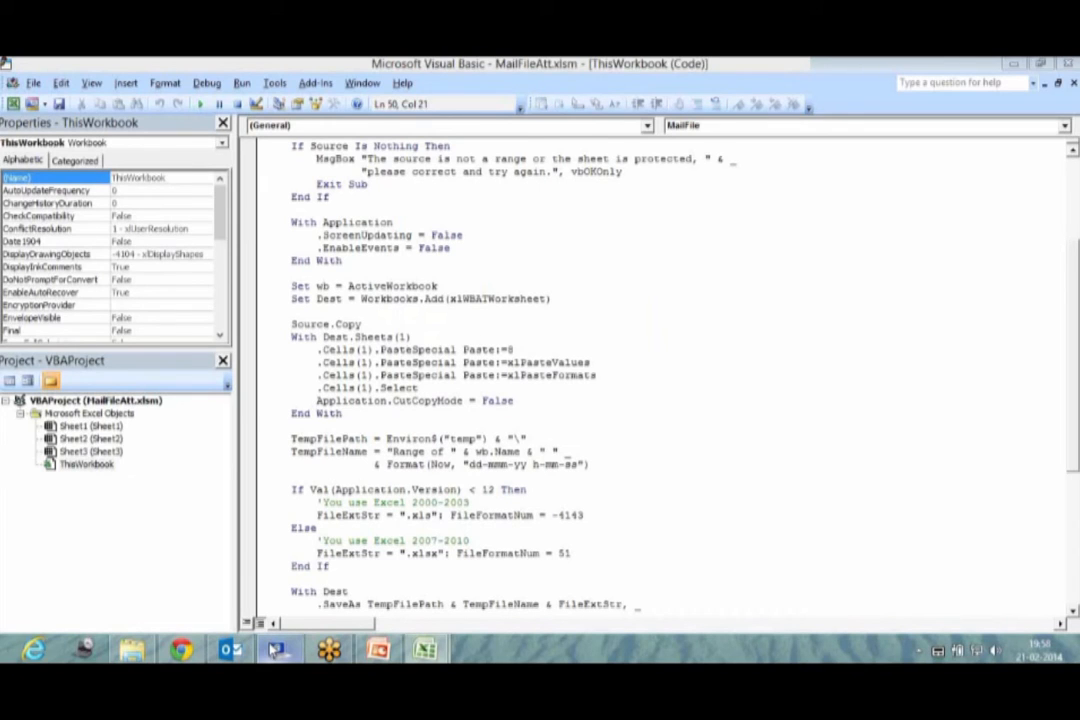
{"action": "mouse_move", "coordinate": [425, 650]}
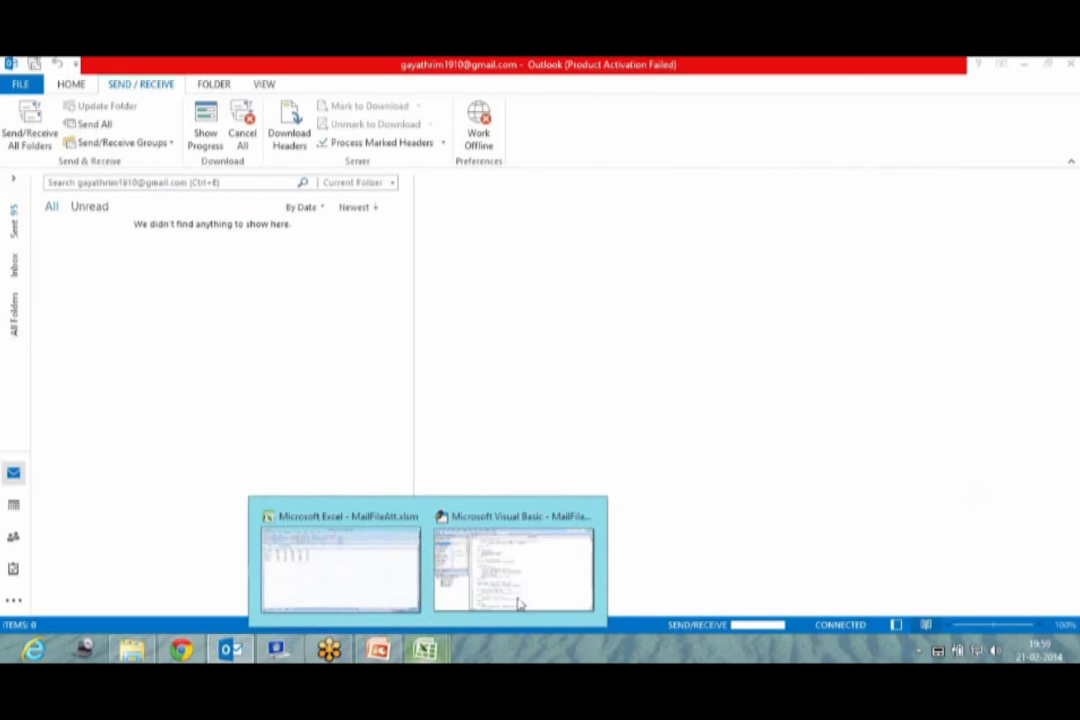
{"action": "left_click", "coordinate": [519, 604]}
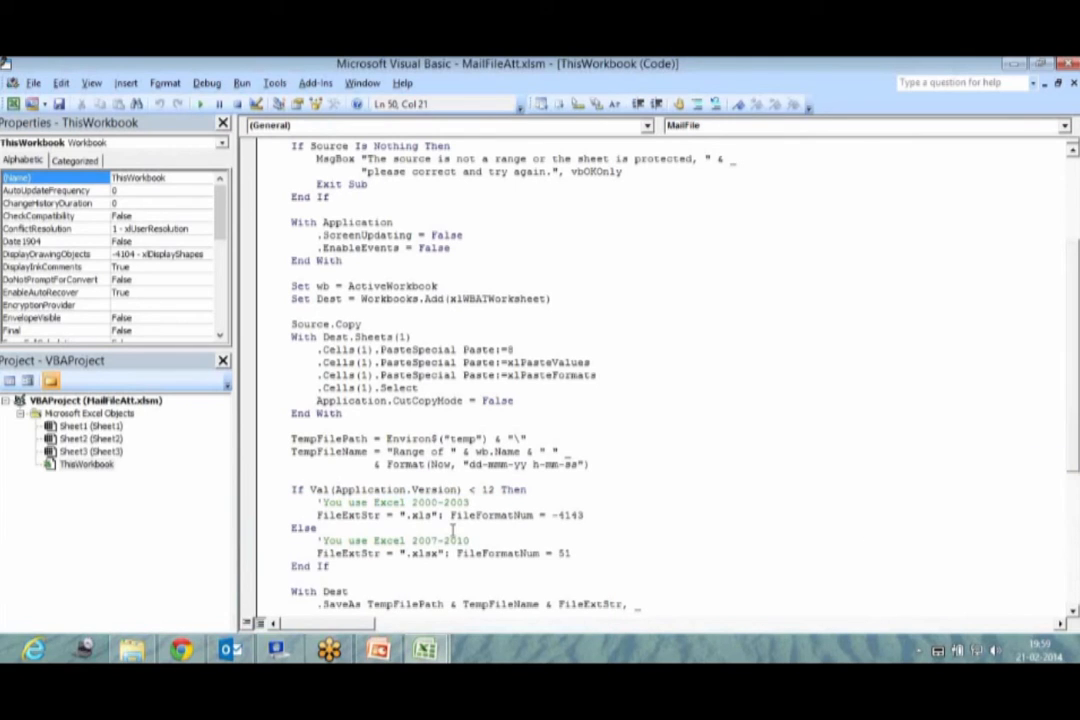
Review the MailFile code again from the source range setup to the SaveAs and SendMail lines in With Dest
{"action": "scroll", "coordinate": [453, 531], "scroll_direction": "up", "scroll_amount": 1}
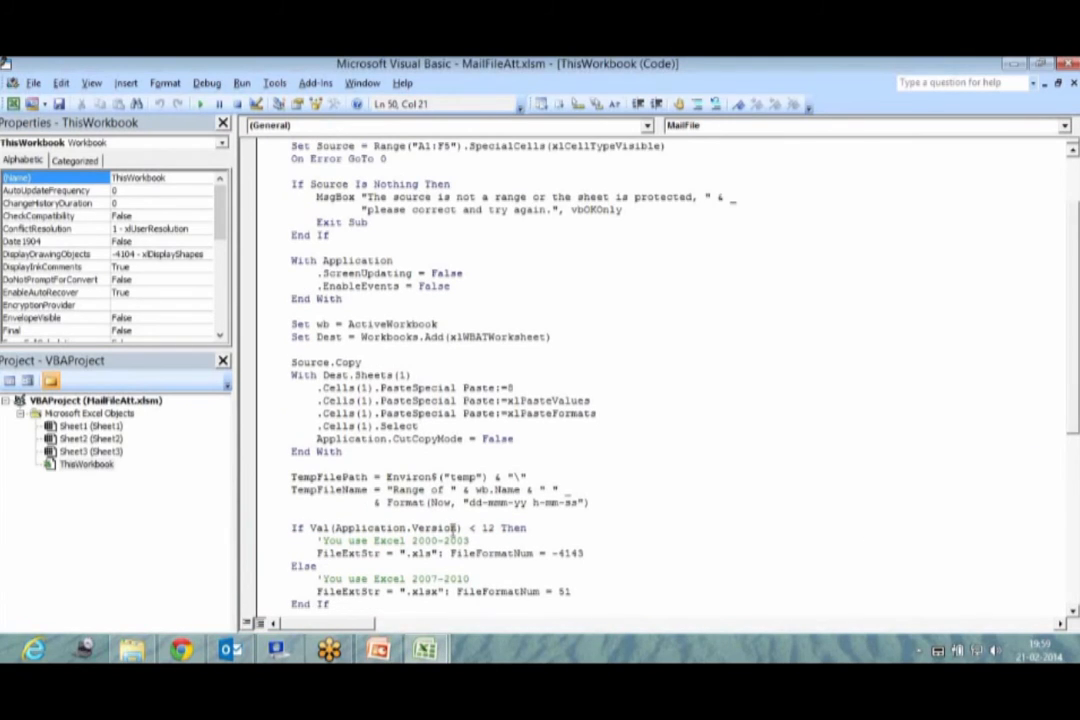
{"action": "scroll", "coordinate": [454, 530], "scroll_direction": "up", "scroll_amount": 2}
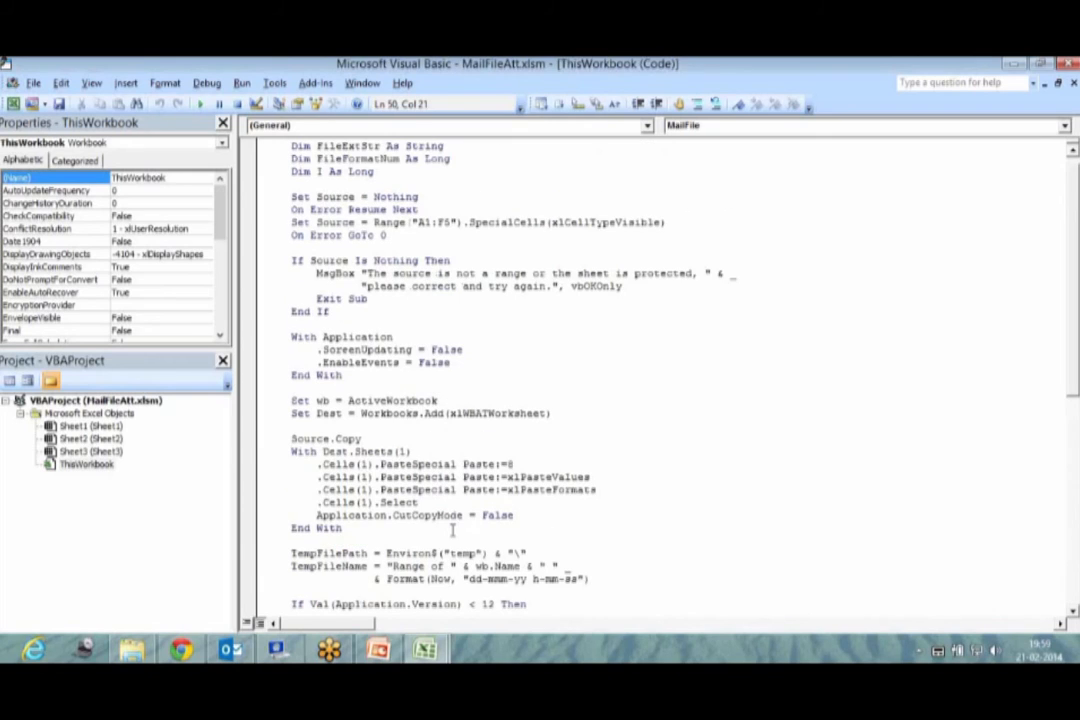
{"action": "scroll", "coordinate": [453, 531], "scroll_direction": "down", "scroll_amount": 10}
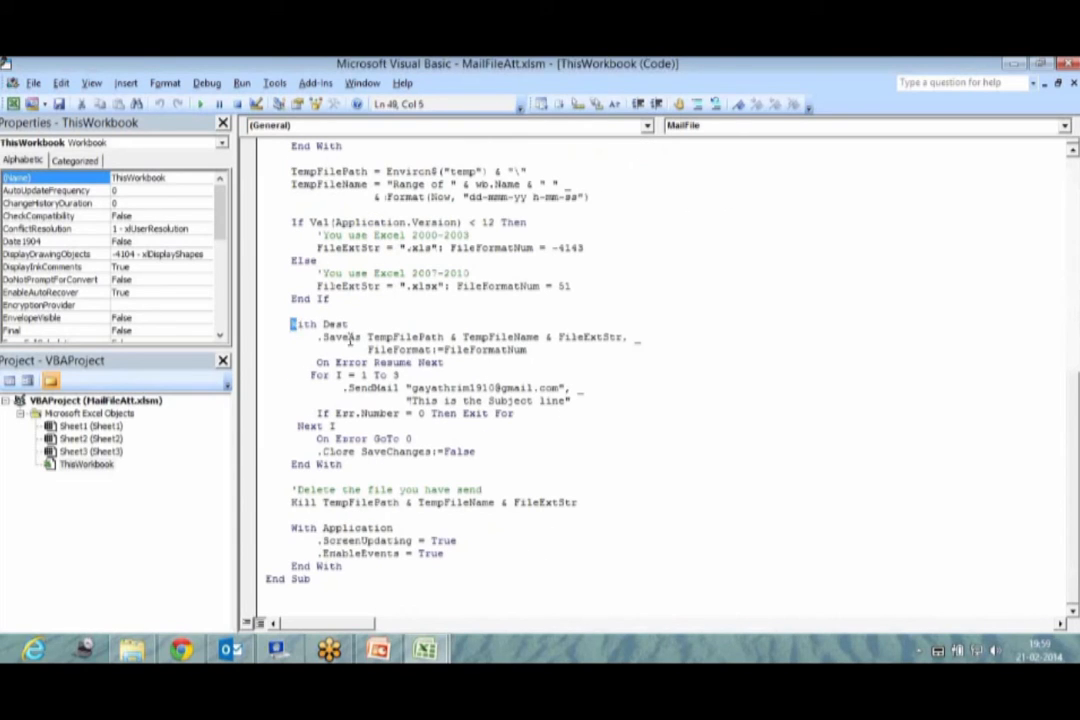
{"action": "left_click_drag", "start_coordinate": [291, 323], "coordinate": [355, 340]}
{"action": "left_click_drag", "start_coordinate": [367, 393], "coordinate": [393, 469]}
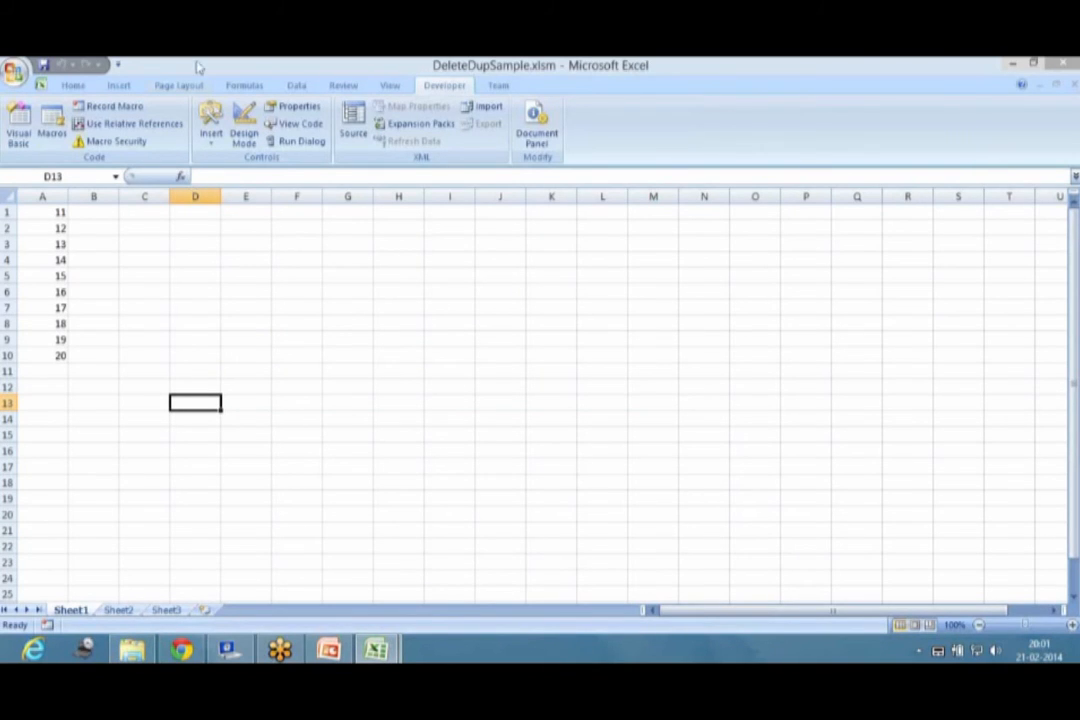
Enter the sample numbers 1, 2, 3, 1, 2, 4, 5 and 6 in cells J5 to J12 of Sheet1
{"action": "left_click", "coordinate": [295, 86]}
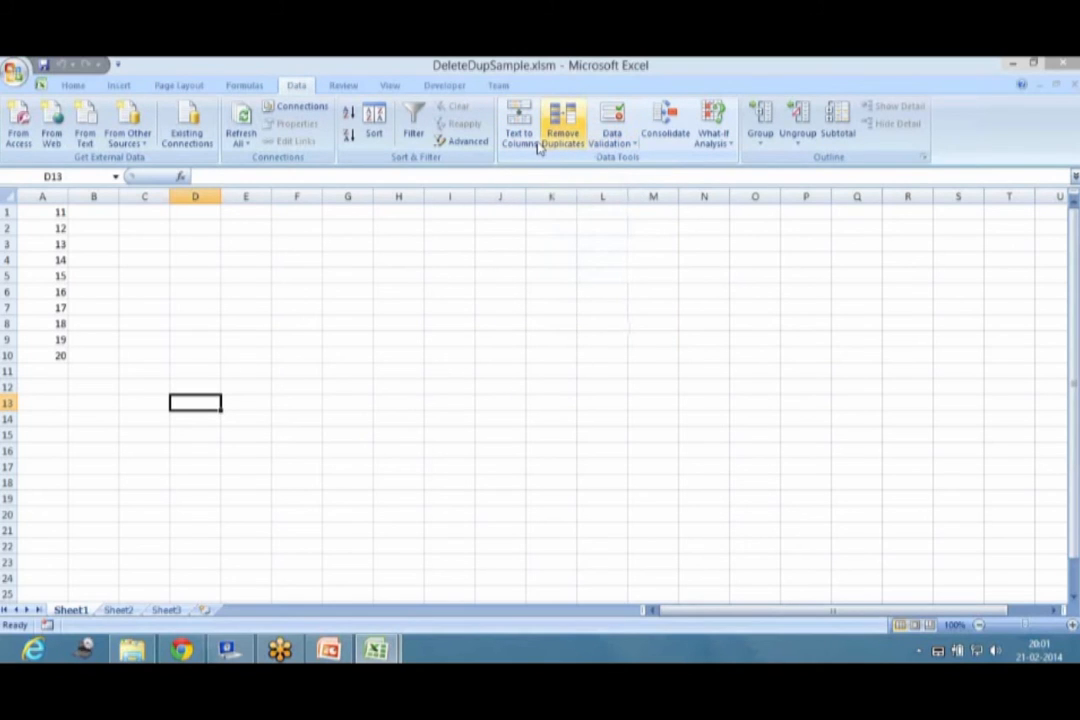
{"action": "left_click", "coordinate": [490, 273]}
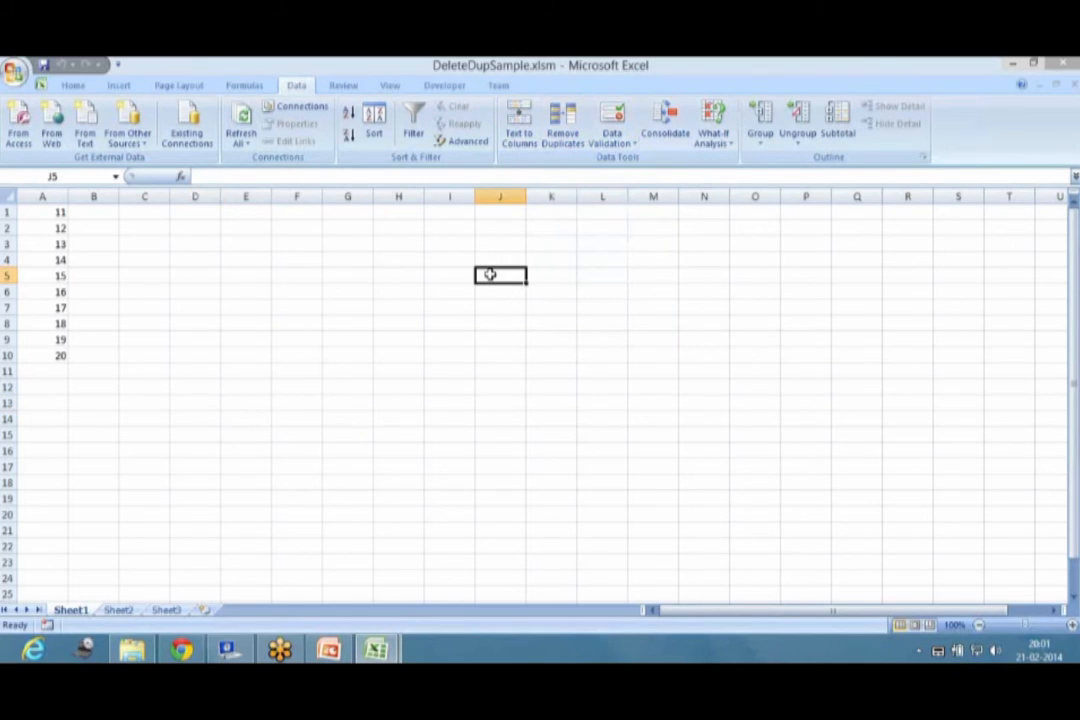
{"action": "type", "text": "1"}
{"action": "key", "text": "Return"}
{"action": "type", "text": "2"}
{"action": "key", "text": "Return"}
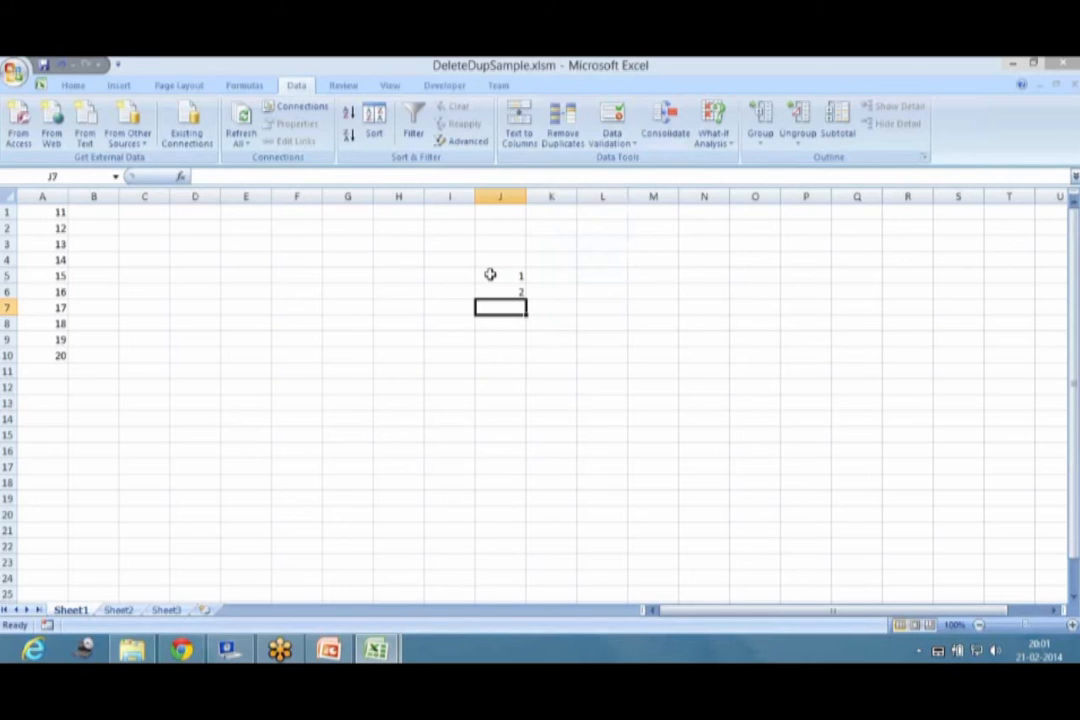
{"action": "type", "text": "3"}
{"action": "key", "text": "Return"}
{"action": "type", "text": "1"}
{"action": "key", "text": "Return"}
{"action": "type", "text": "2 4"}
{"action": "key", "text": "Return"}
{"action": "type", "text": "5"}
{"action": "key", "text": "Return"}
{"action": "type", "text": "6"}
{"action": "key", "text": "Return"}
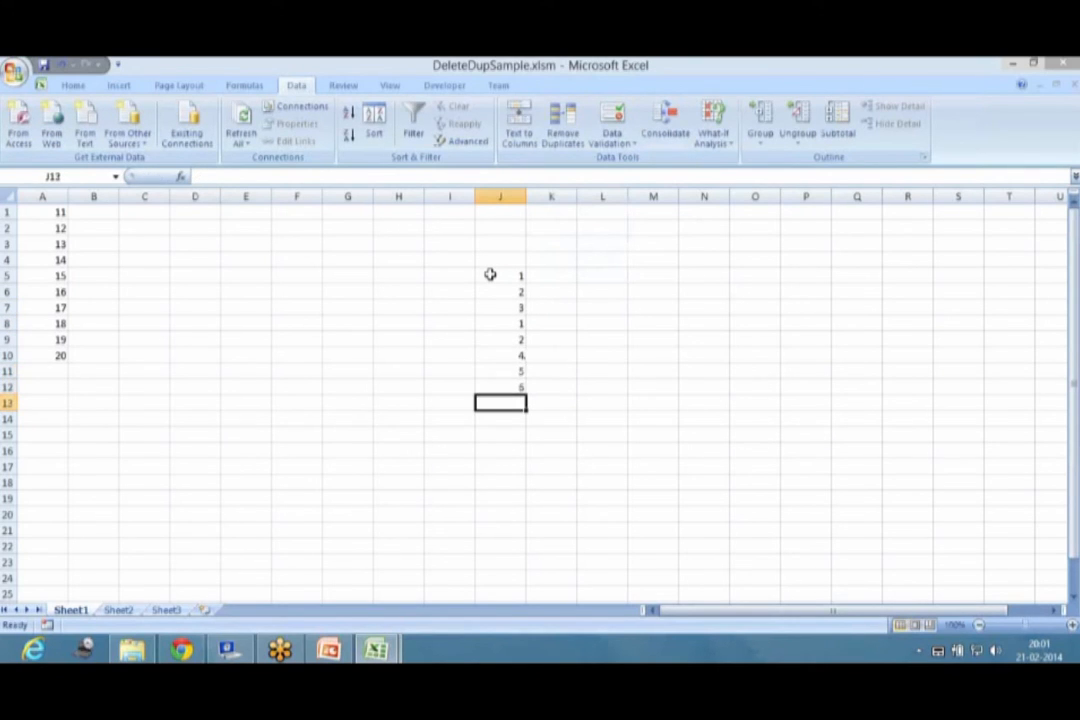
Remove the duplicate values from J5:J12 based on Column J, then clear the sample range
{"action": "left_click_drag", "start_coordinate": [490, 274], "coordinate": [495, 388]}
{"action": "left_click", "coordinate": [556, 116]}
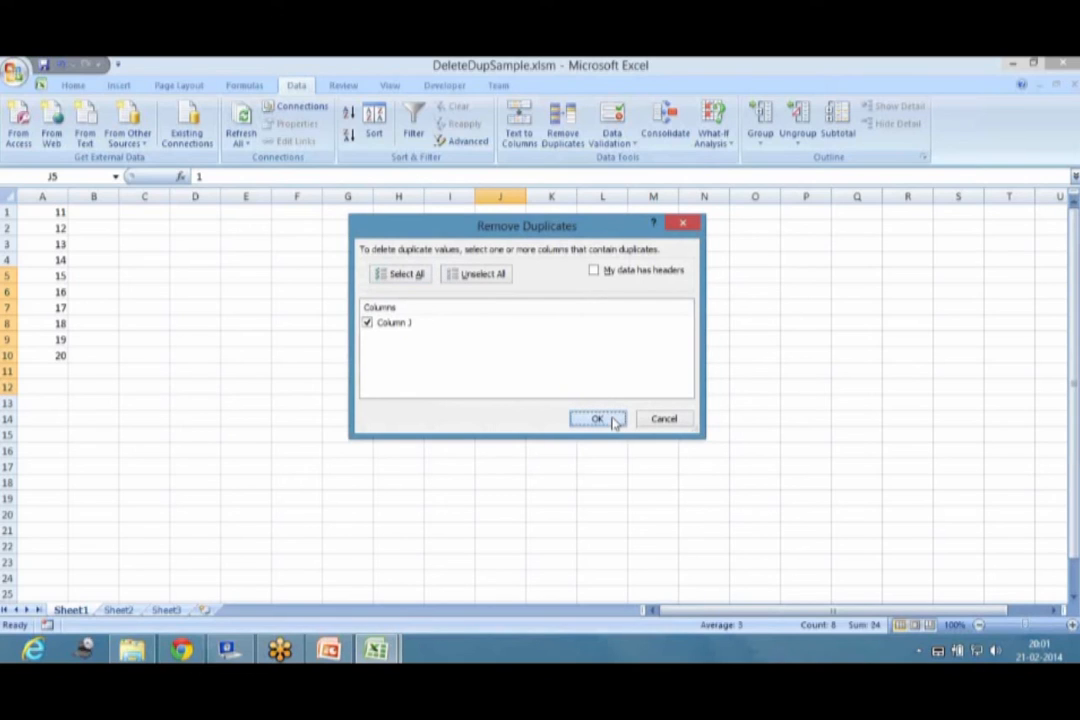
{"action": "left_click", "coordinate": [613, 421]}
{"action": "left_click", "coordinate": [562, 409]}
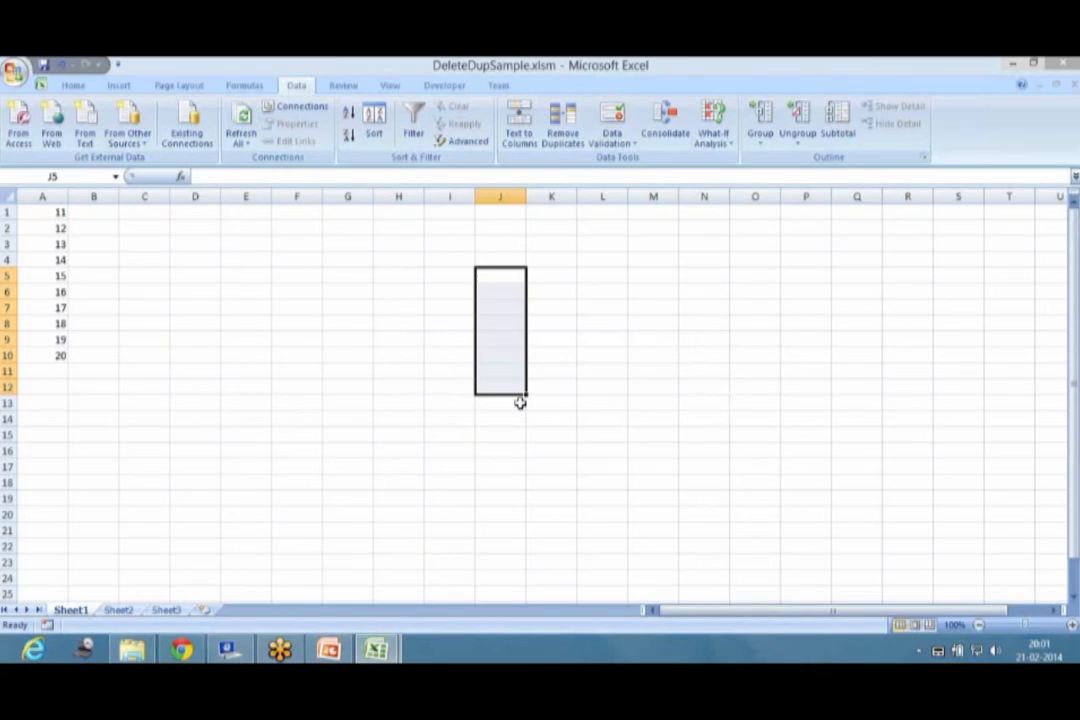
{"action": "left_click", "coordinate": [188, 558]}
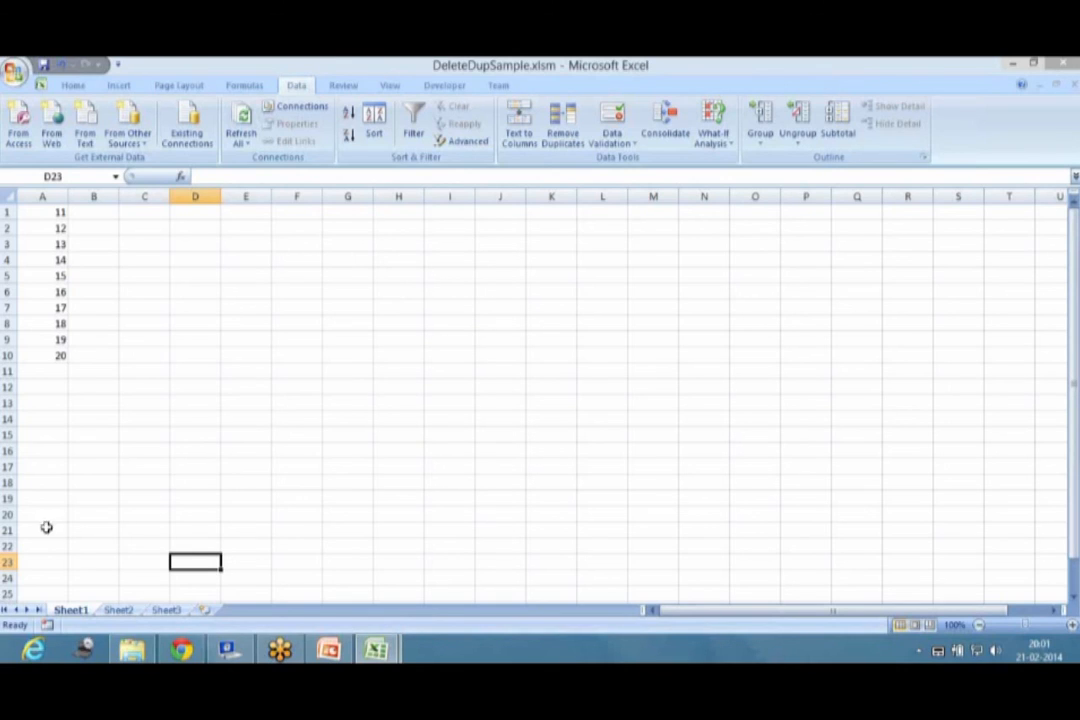
Compare the column A number list on Sheet2 with the column A list on Sheet1
{"action": "left_click", "coordinate": [116, 611]}
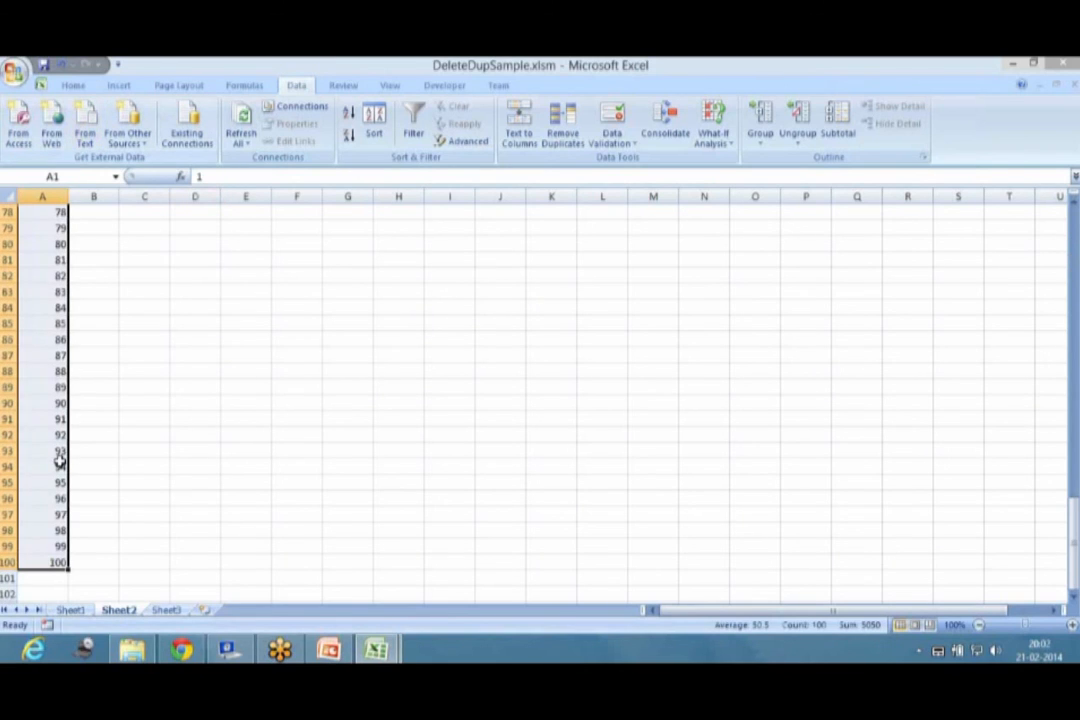
{"action": "scroll", "coordinate": [46, 459], "scroll_direction": "up", "scroll_amount": 6}
{"action": "scroll", "coordinate": [46, 459], "scroll_direction": "up", "scroll_amount": 7}
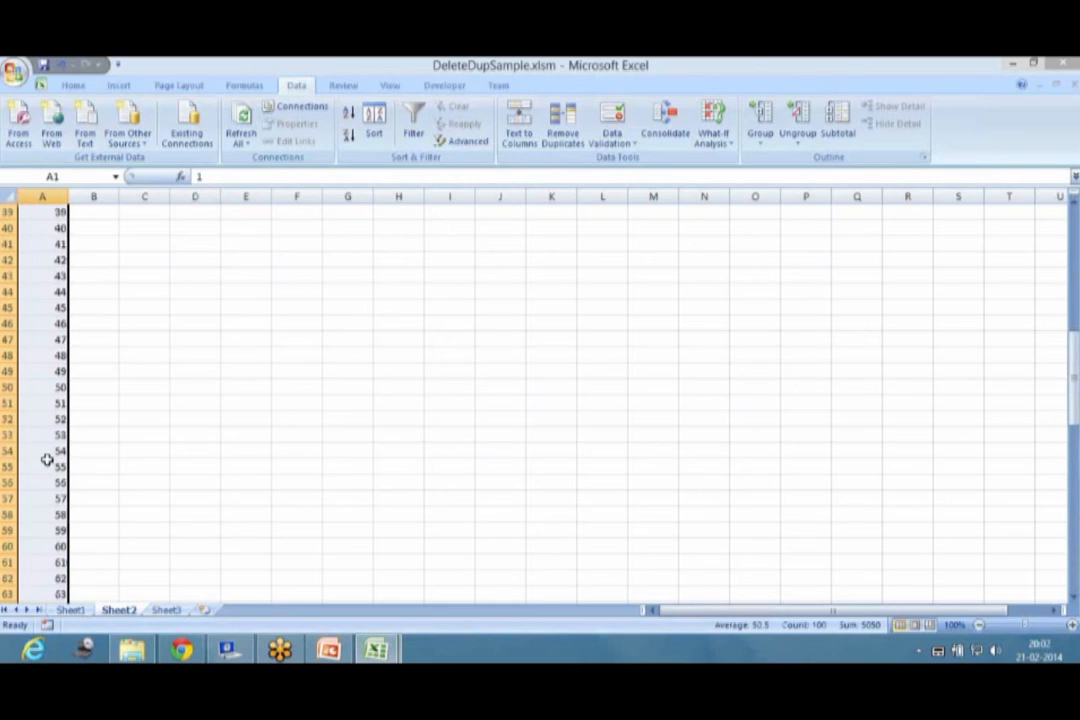
{"action": "scroll", "coordinate": [46, 459], "scroll_direction": "up", "scroll_amount": 2}
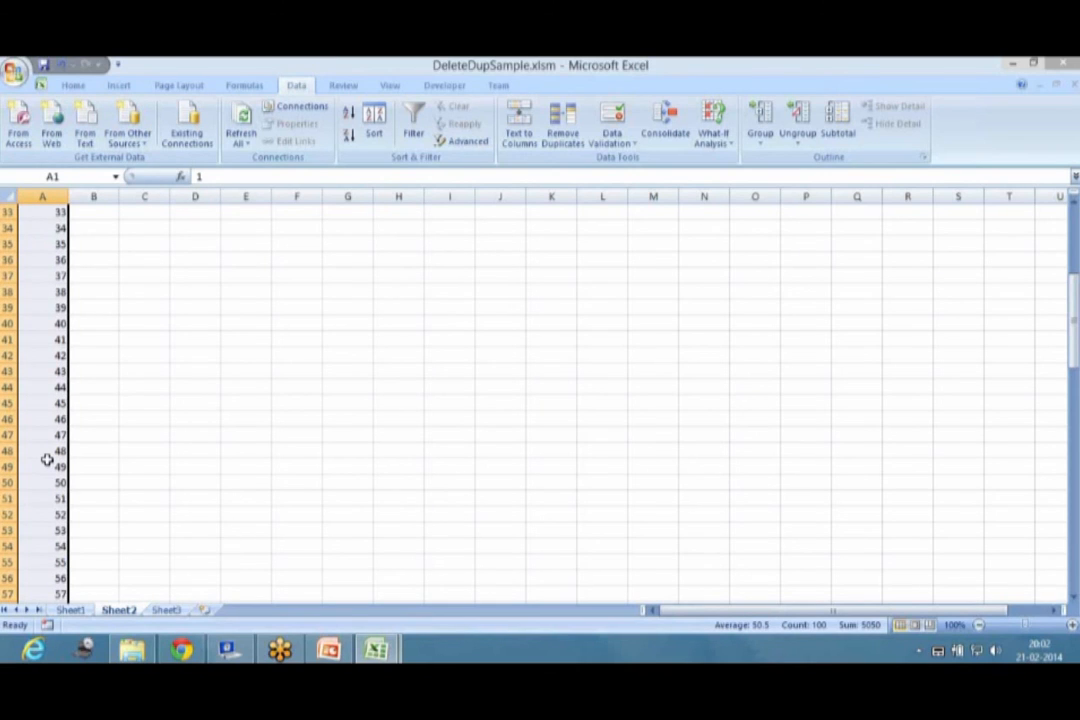
{"action": "scroll", "coordinate": [46, 459], "scroll_direction": "up", "scroll_amount": 11}
{"action": "left_click", "coordinate": [70, 609]}
{"action": "left_click", "coordinate": [42, 228]}
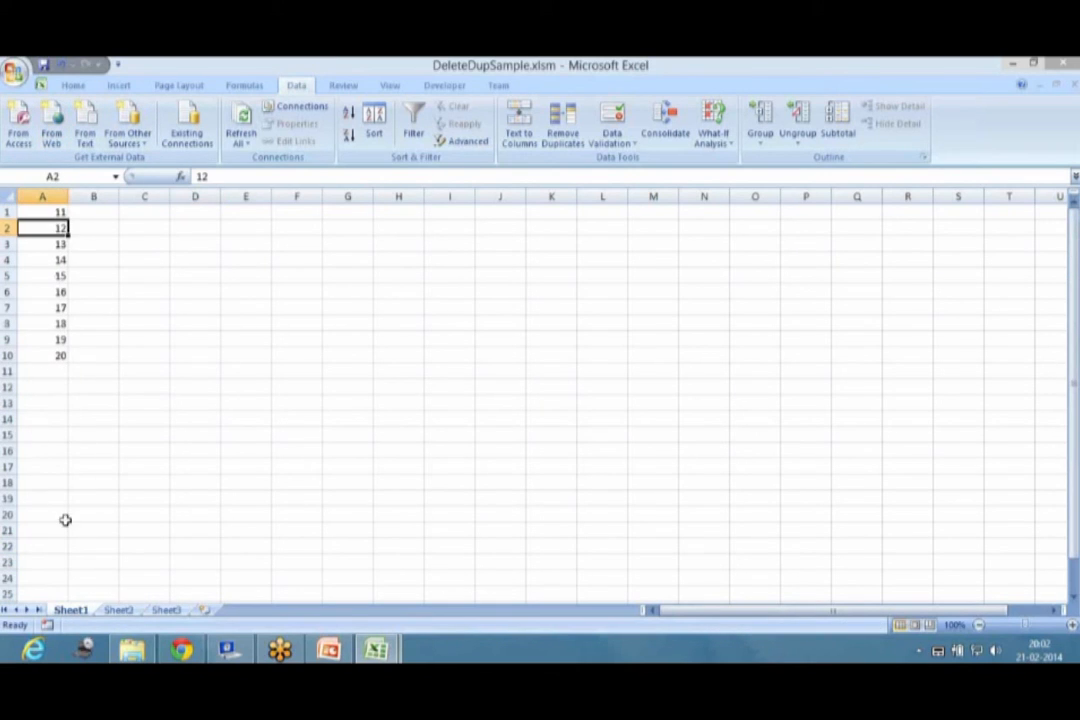
{"action": "left_click", "coordinate": [120, 609]}
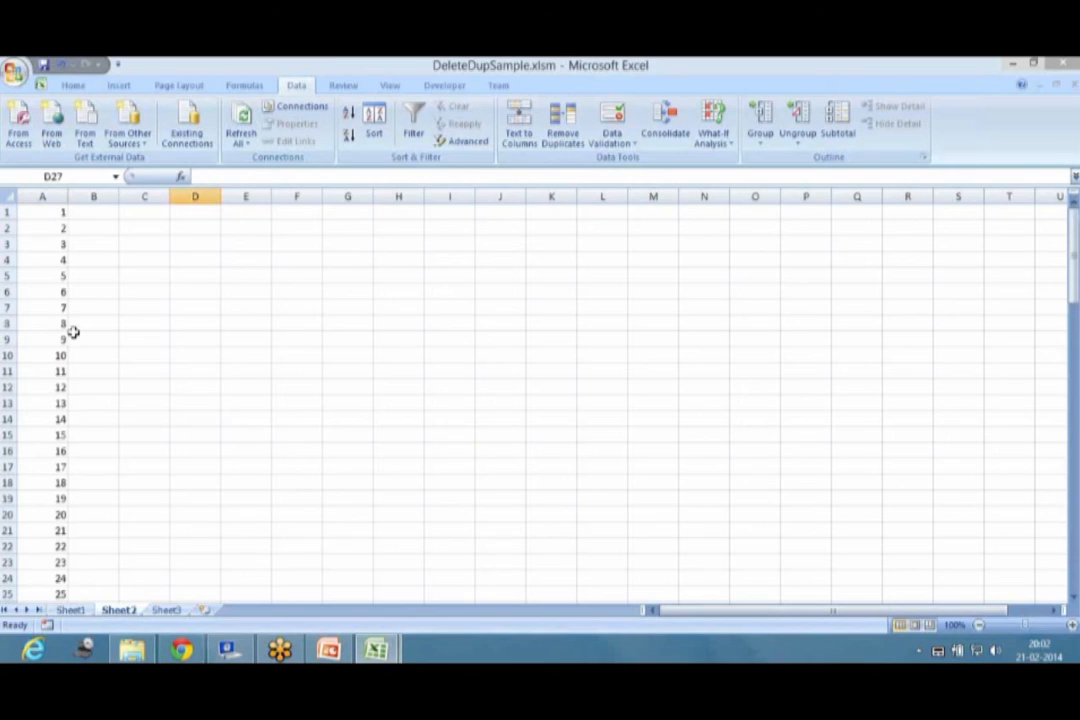
{"action": "left_click", "coordinate": [70, 609]}
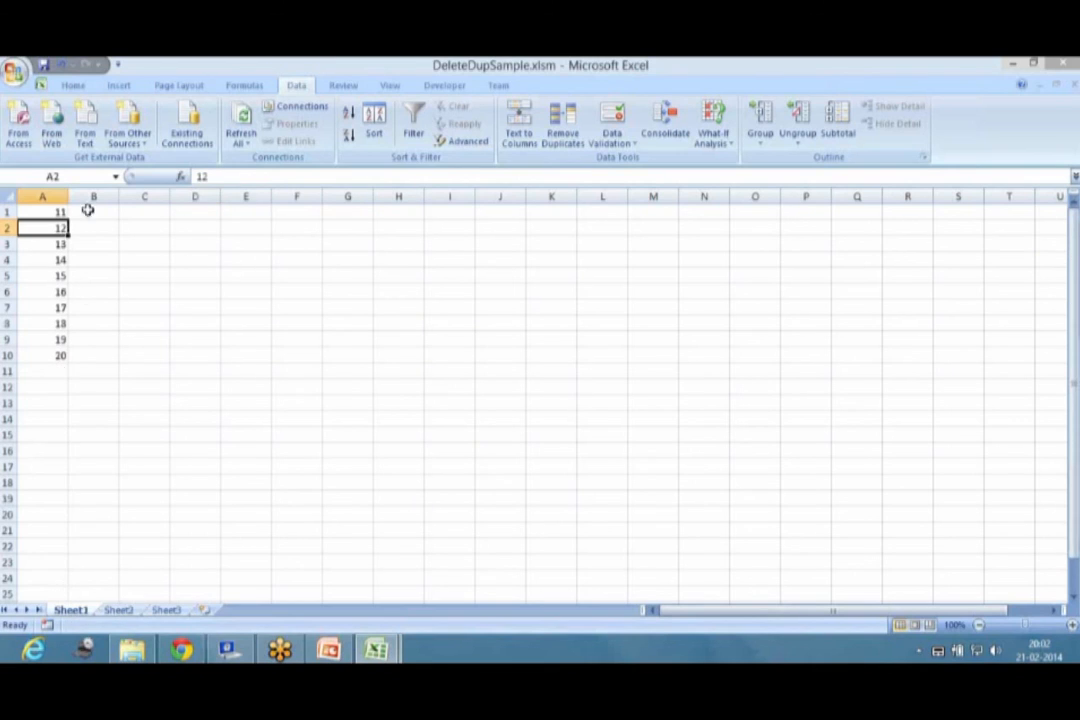
{"action": "left_click", "coordinate": [119, 610]}
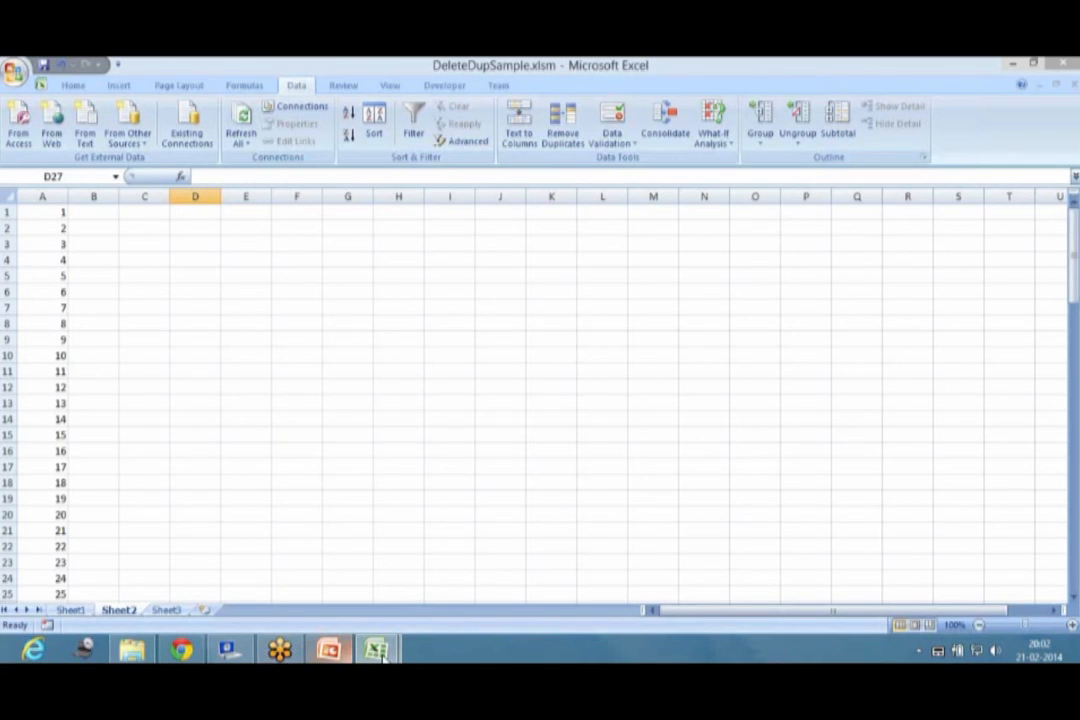
Switch to the DelDups_TwoLists code in the Visual Basic editor and review its integer declarations and the ScreenUpdating = False line
{"action": "mouse_move", "coordinate": [388, 652]}
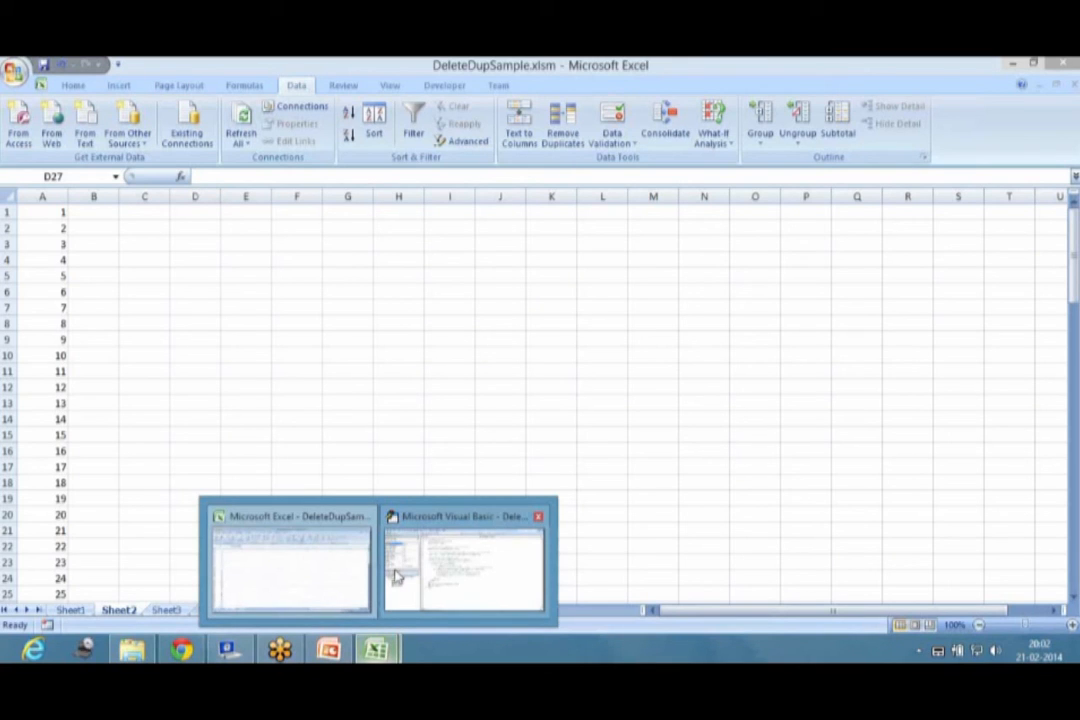
{"action": "mouse_move", "coordinate": [395, 577]}
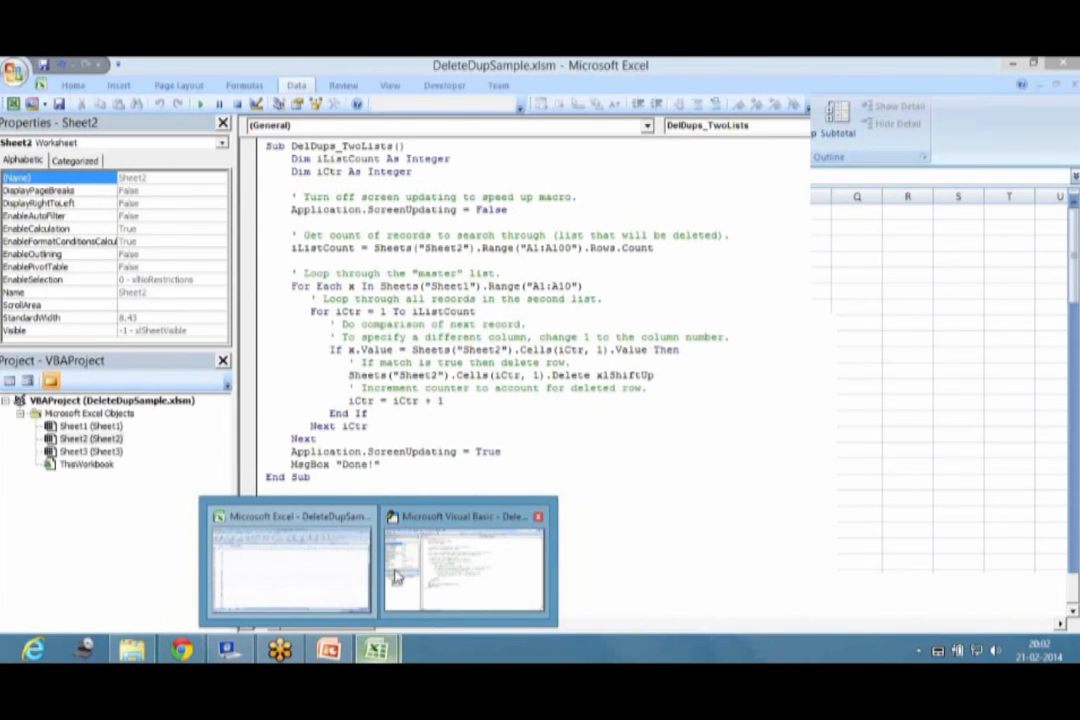
{"action": "left_click", "coordinate": [395, 577]}
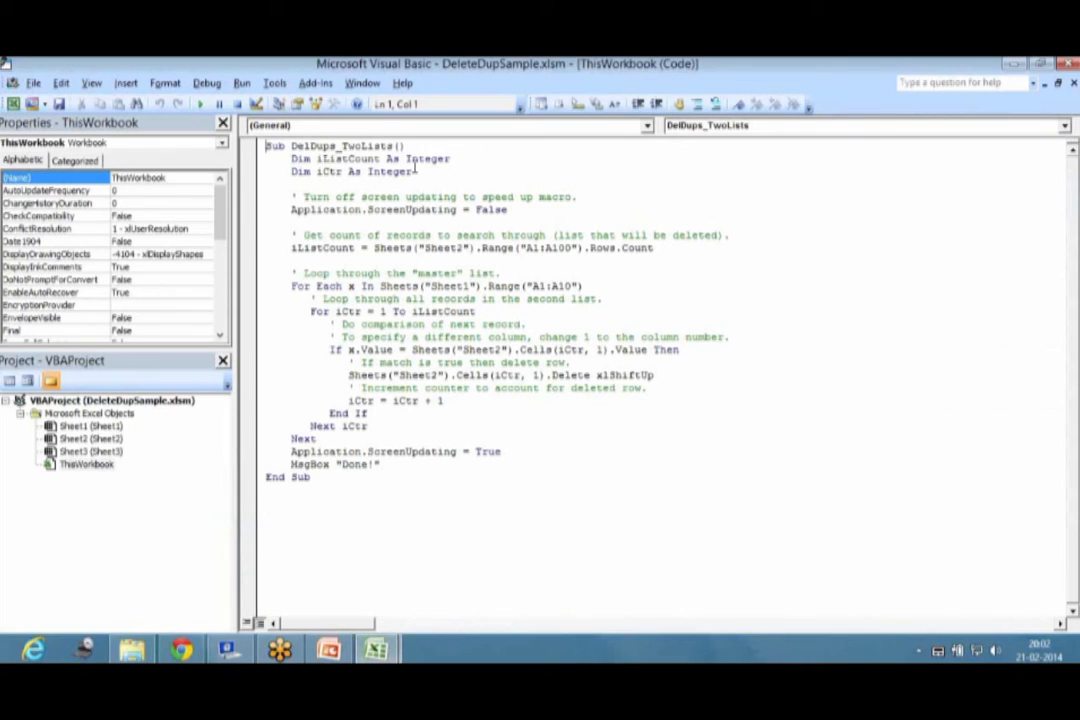
{"action": "left_click_drag", "start_coordinate": [415, 170], "coordinate": [266, 173]}
{"action": "left_click", "coordinate": [292, 211]}
{"action": "left_click_drag", "start_coordinate": [387, 215], "coordinate": [542, 217]}
{"action": "left_click", "coordinate": [542, 217]}
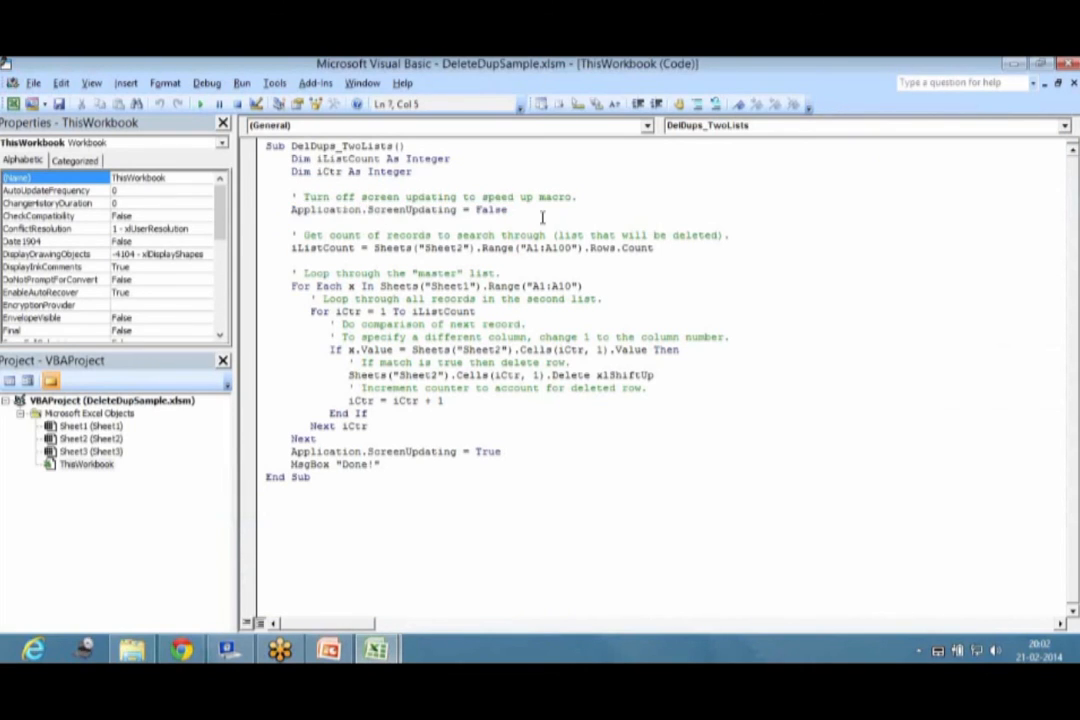